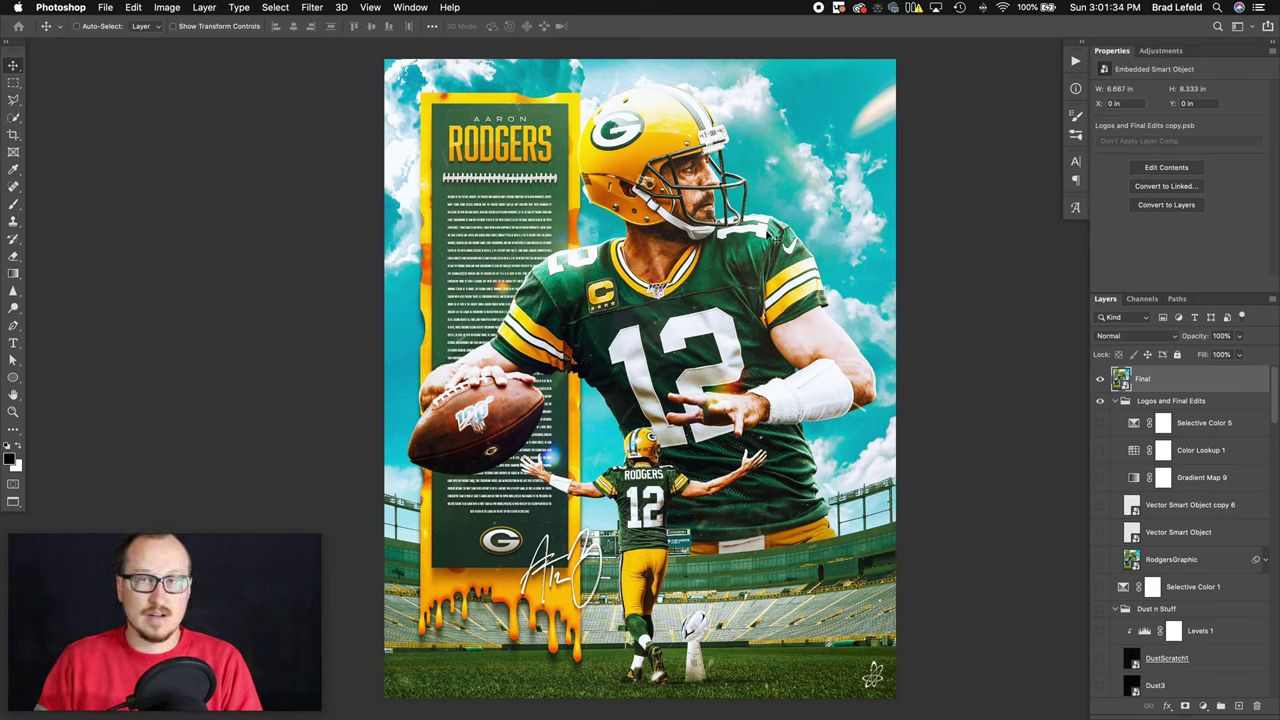
- Hide the Final layer and show only the View_of_Lambeau_Field layer in the Background group
left_click(1099, 381)
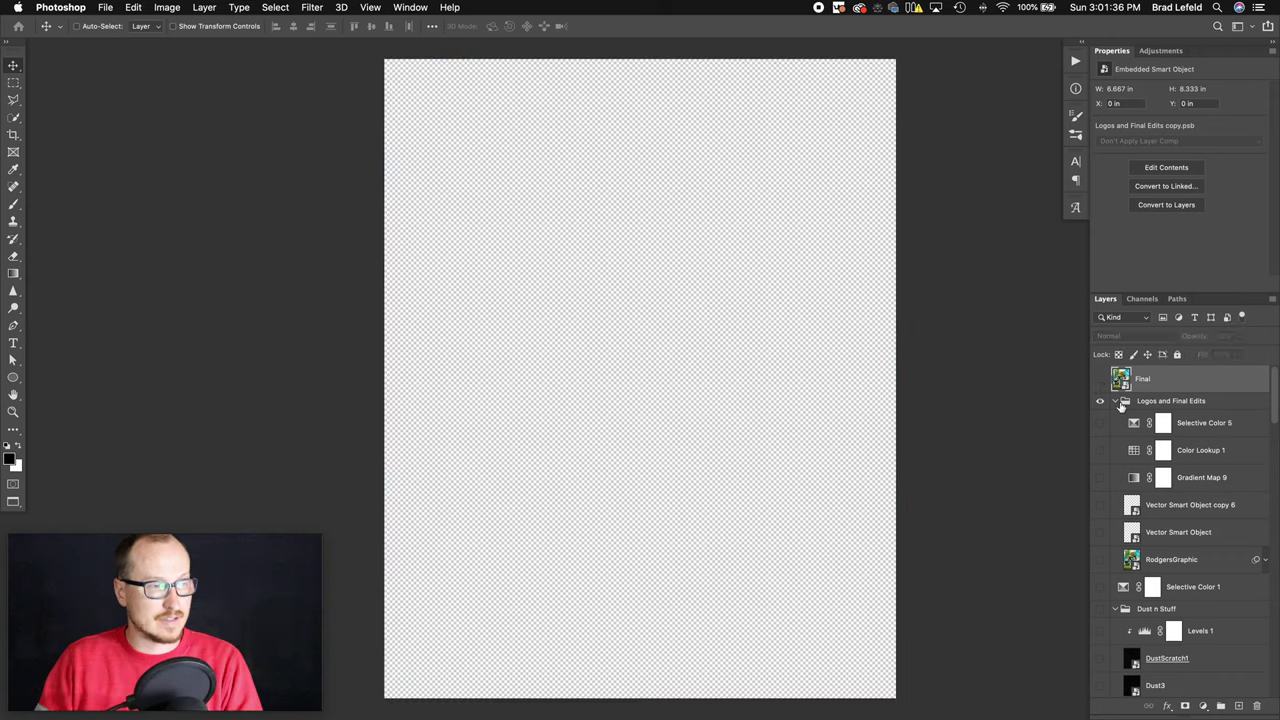
scroll(1112, 403, "down", 8)
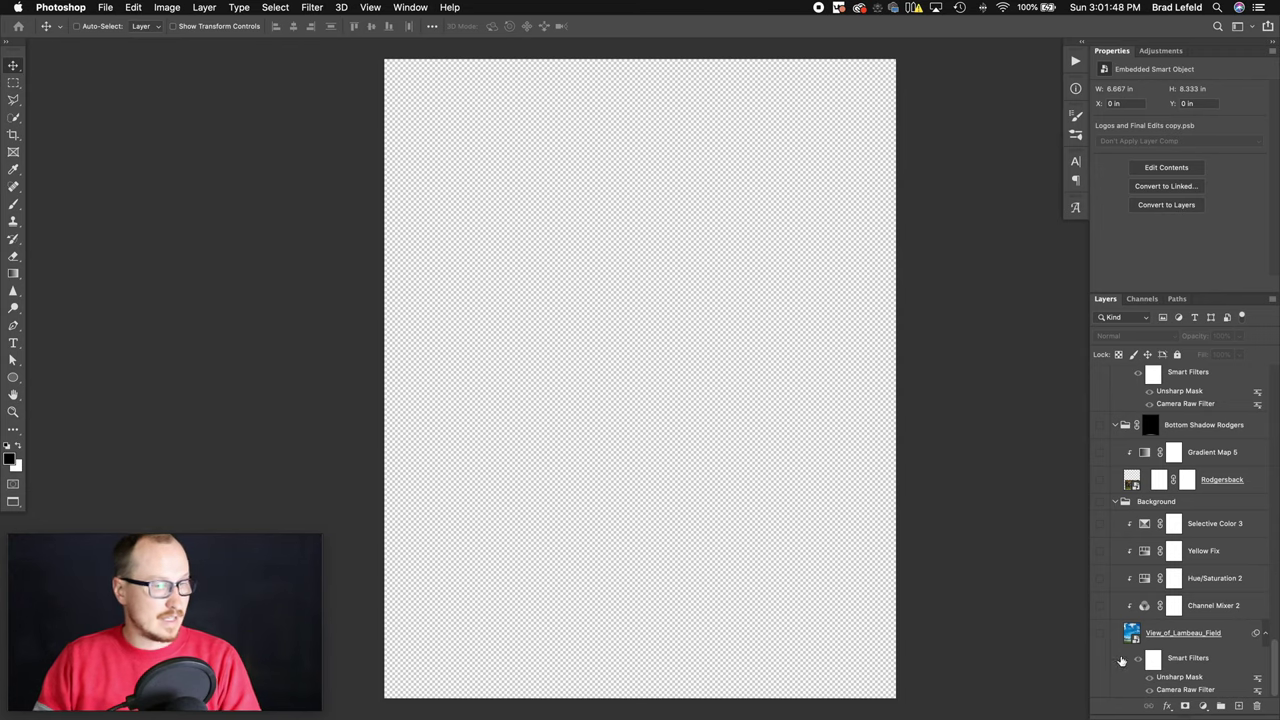
left_click(1100, 633)
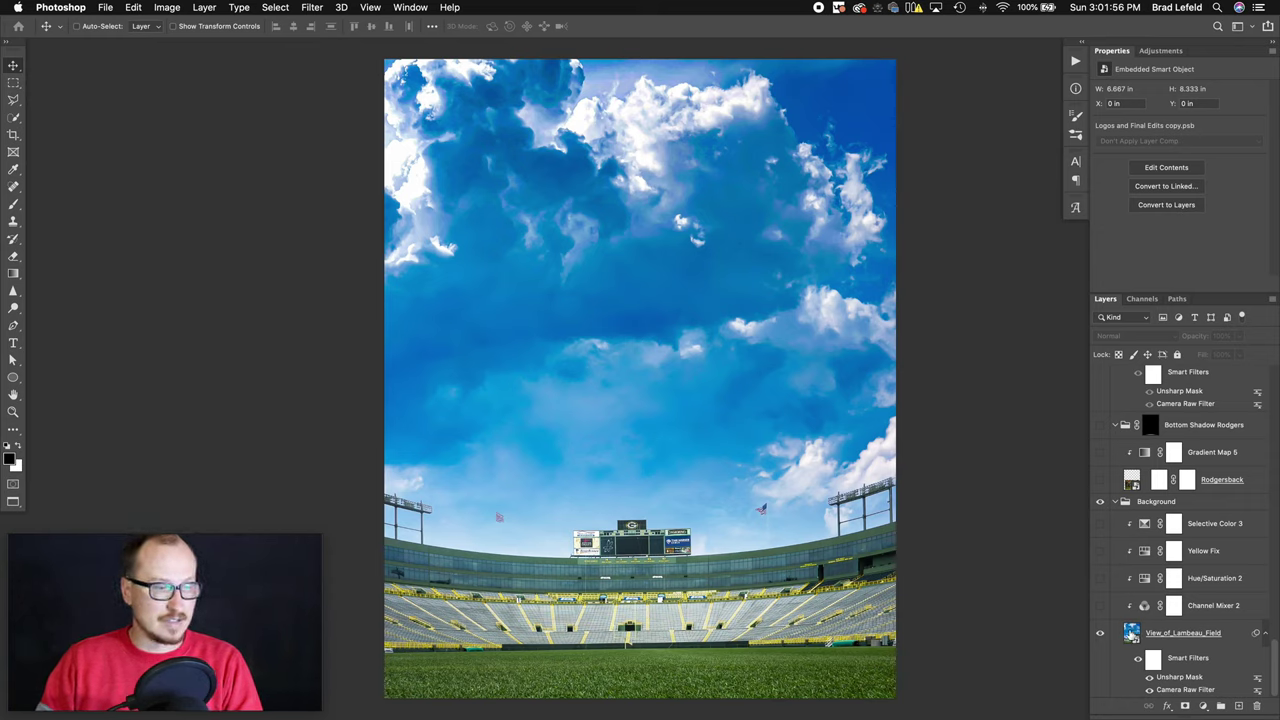
- Open the contents of the View_of_Lambeau_Field smart object and hide every layer above the sky photo layer
left_click(1131, 632)
key("super+w")
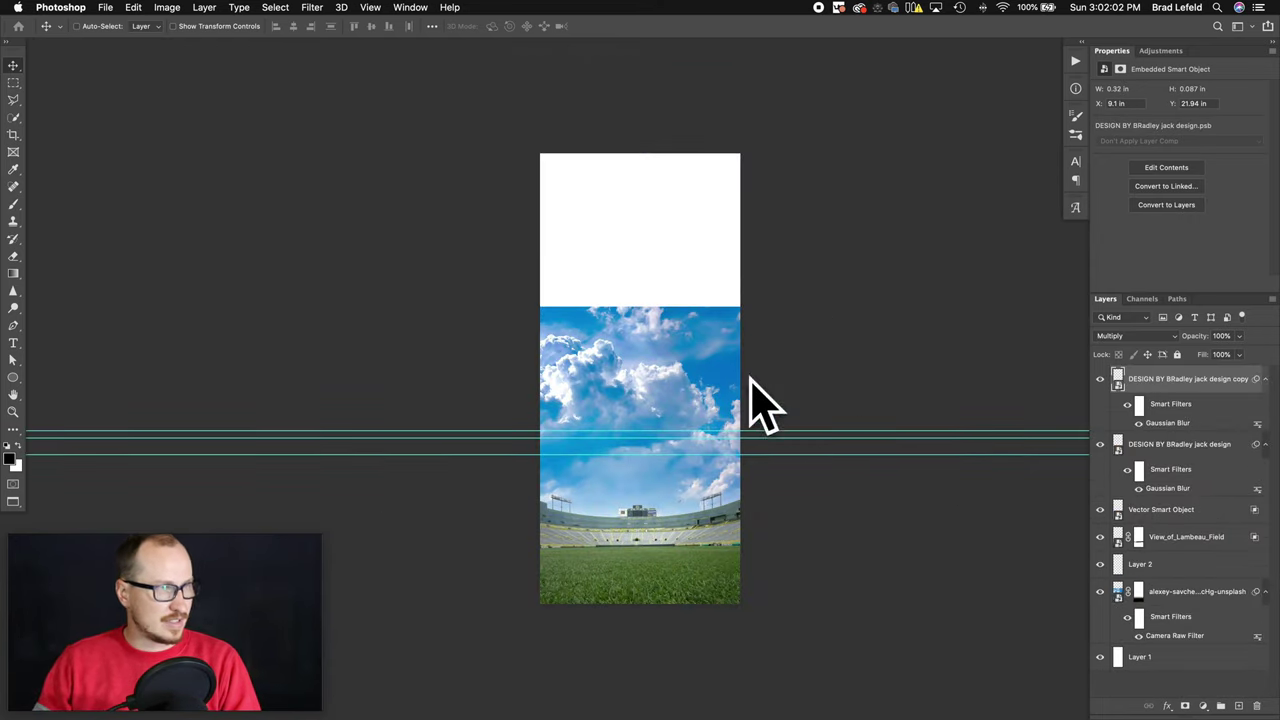
scroll(658, 540, "up", 5)
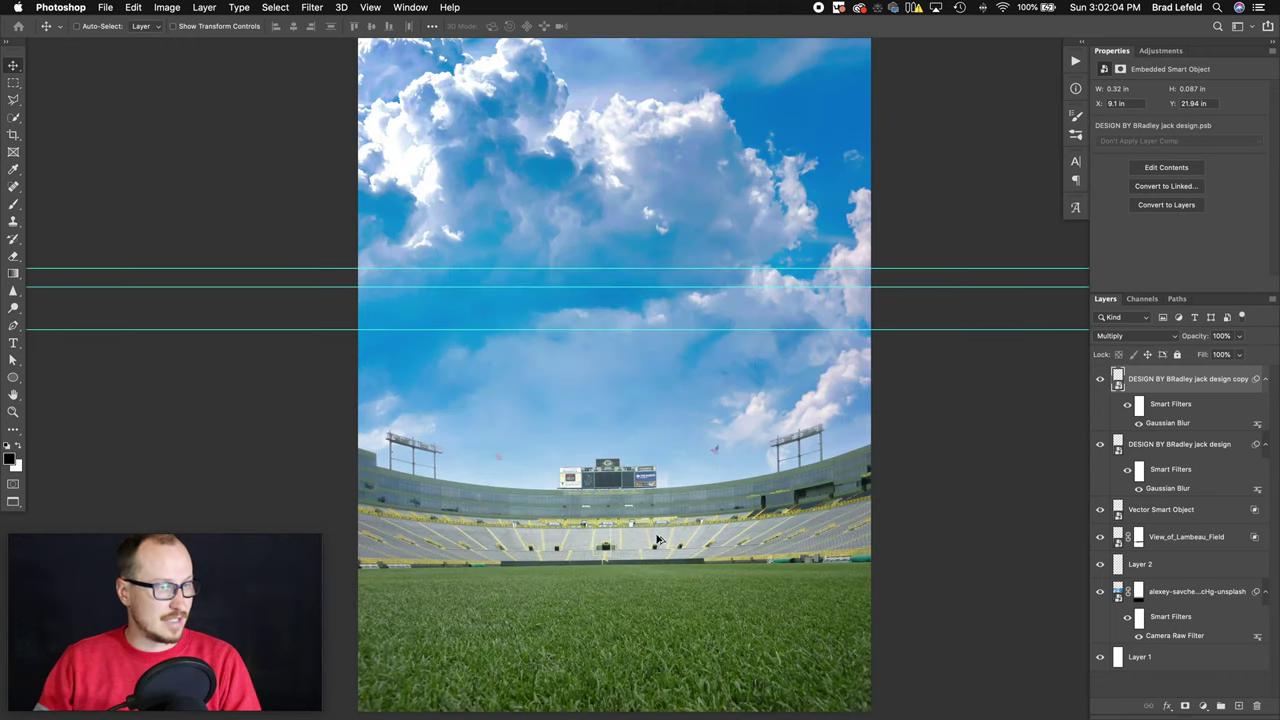
left_click_drag(1100, 386, 1095, 614)
left_click(1100, 591)
key("super+0")
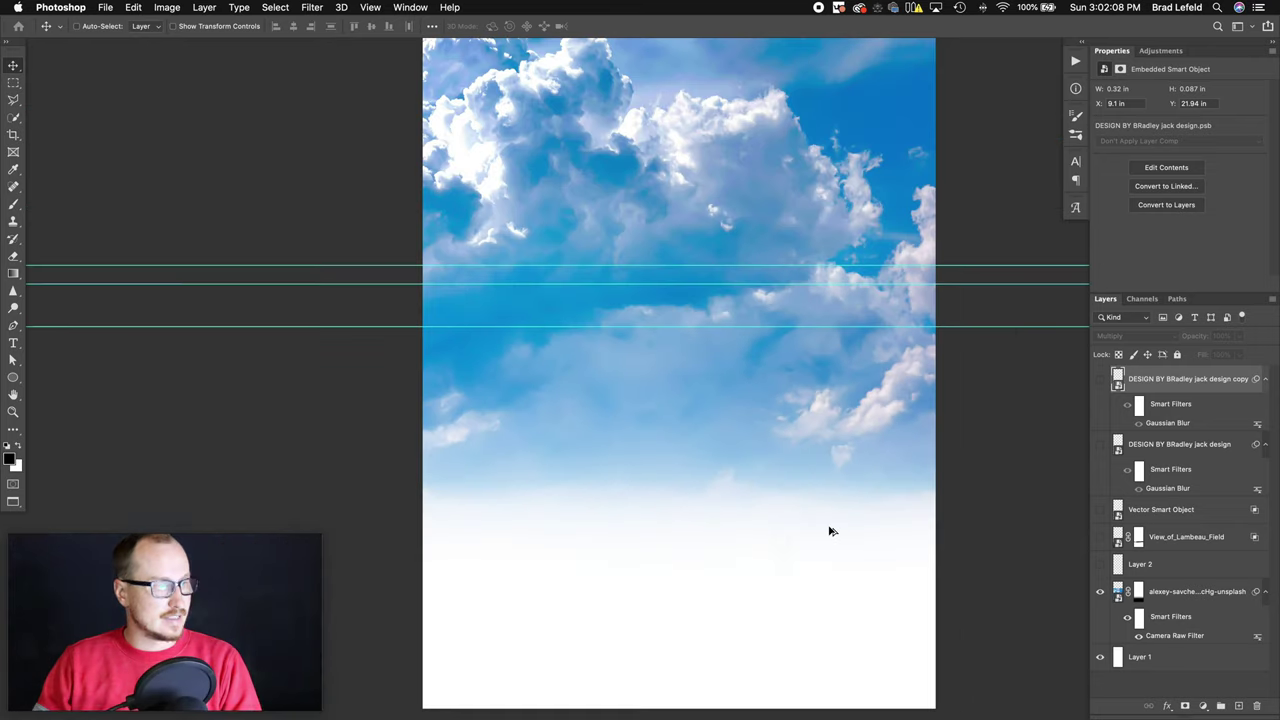
- Preview Layer 2 on and off, and show the View_of_Lambeau_Field stadium layer over the sky
left_click(1100, 566)
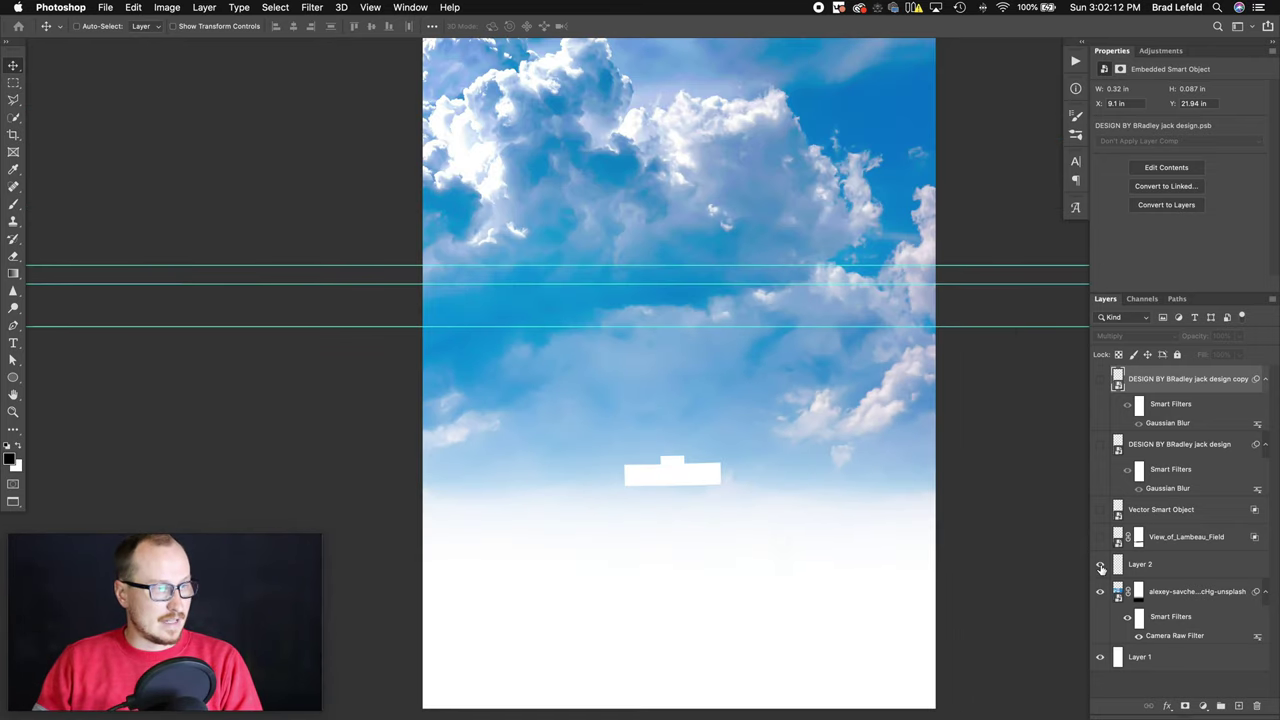
left_click(1100, 565)
left_click(1100, 537)
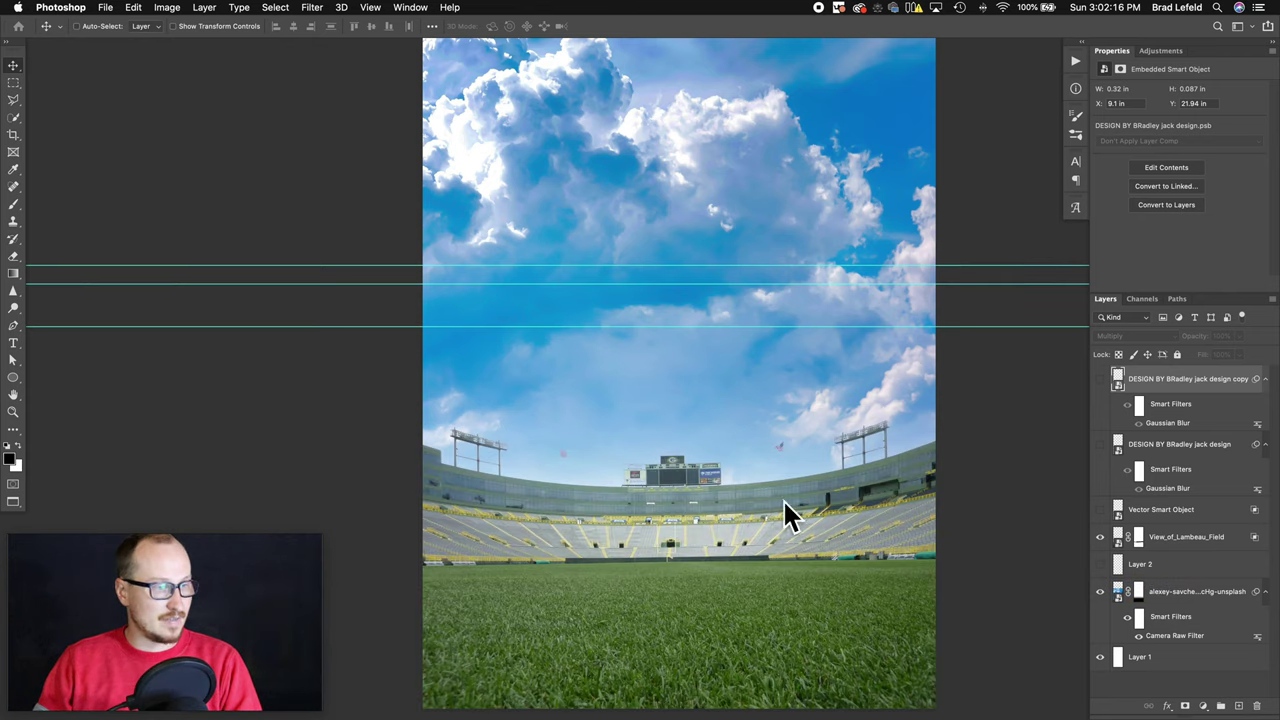
- Examine the Blend If settings in the View_of_Lambeau_Field layer's blending options and close them
left_click(1169, 538)
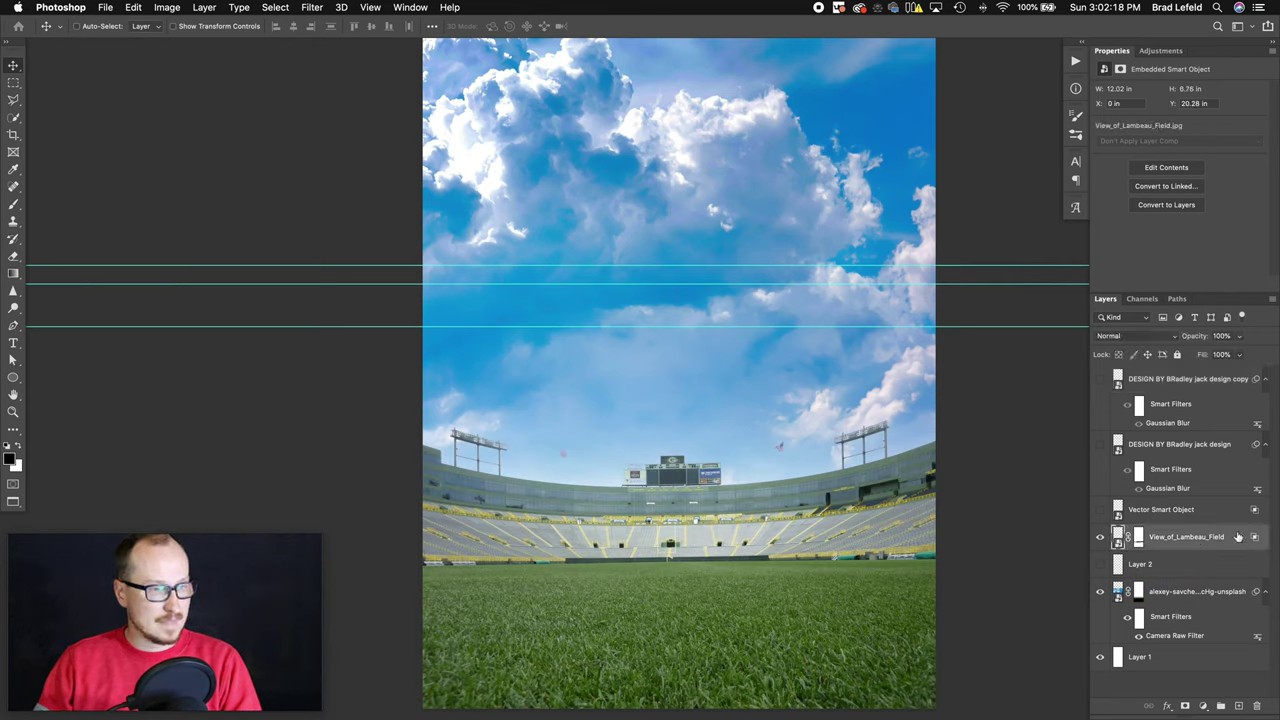
key("space")
double_click(1205, 537)
left_click_drag(1011, 177, 810, 242)
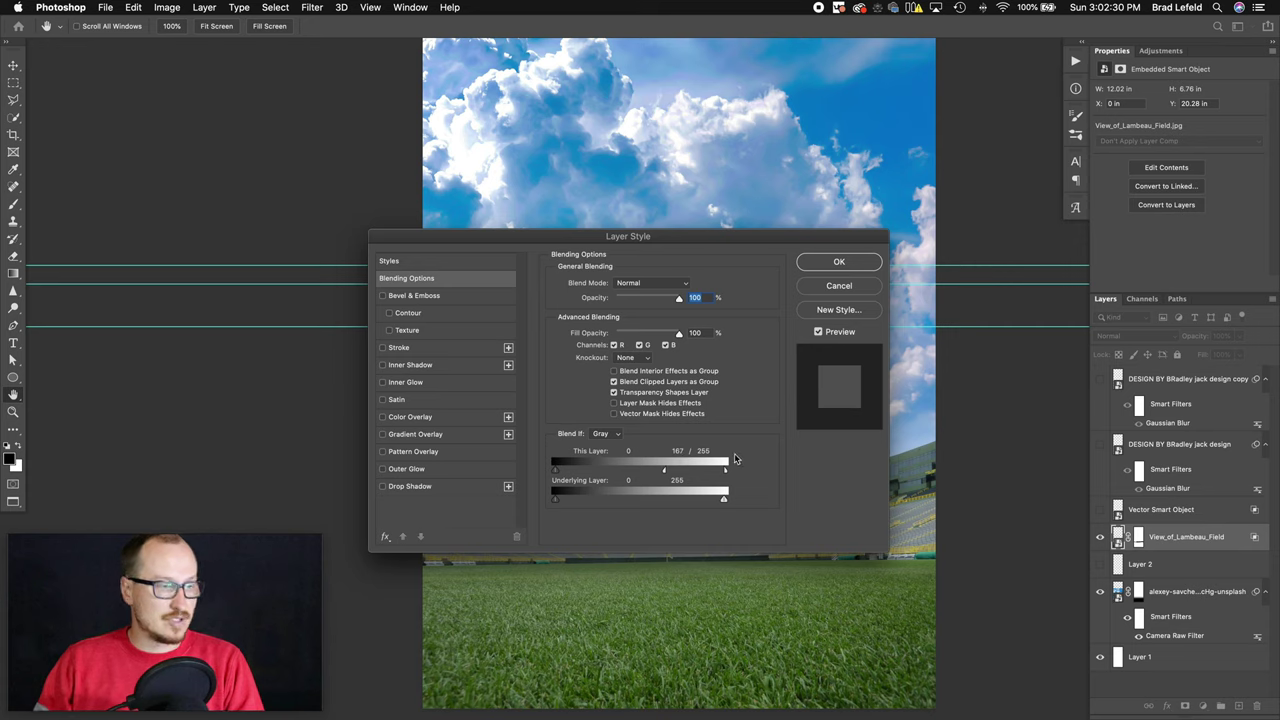
left_click(839, 262)
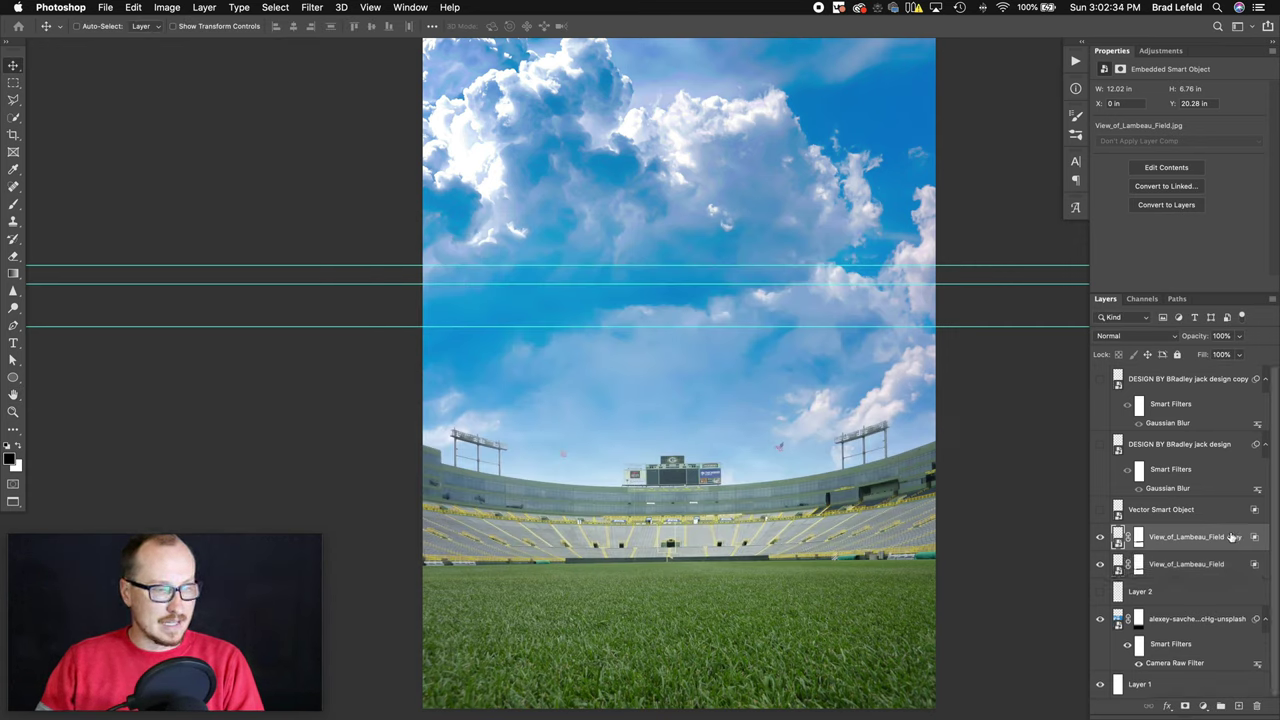
- Duplicate the View_of_Lambeau_Field layer and hide the copy, keeping the original shown
right_click(1232, 532)
left_click(1245, 535)
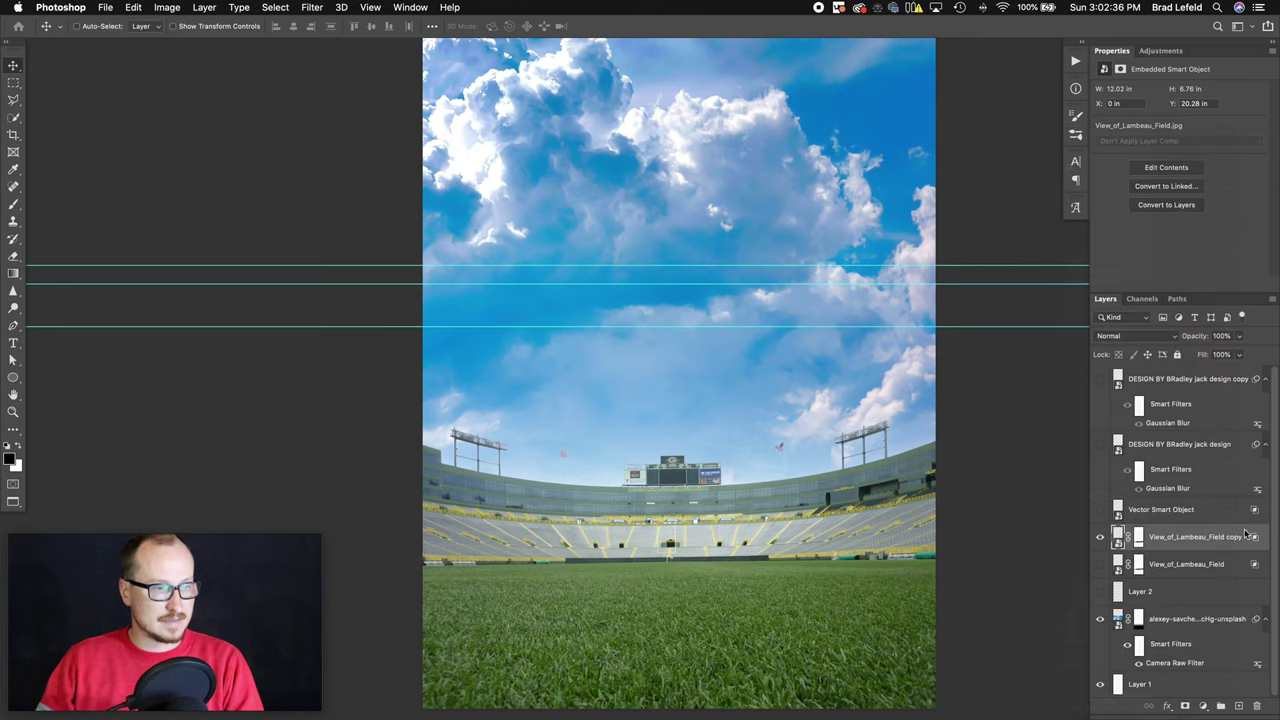
left_click(1100, 537)
left_click(1100, 564)
- Reset the original stadium layer's Blend If This Layer highlights to 255, and split them again to 173 / 255
double_click(1187, 564)
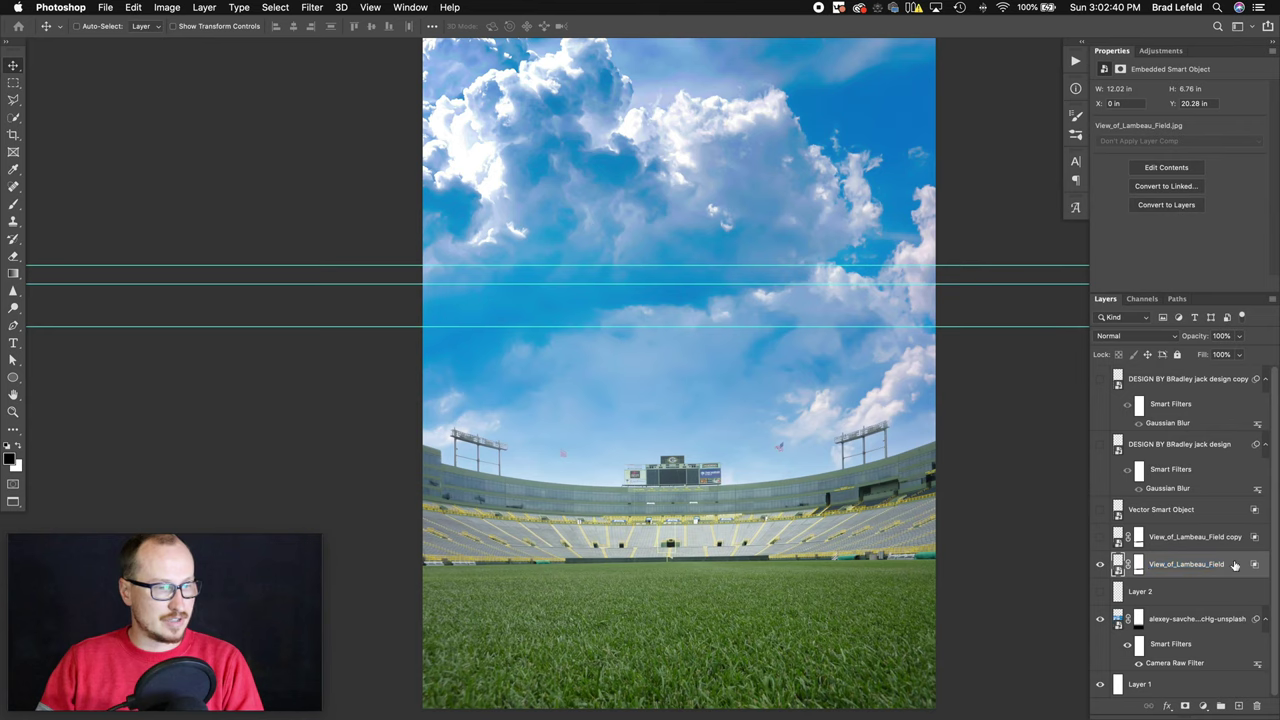
double_click(1236, 565)
left_click_drag(749, 243, 762, 44)
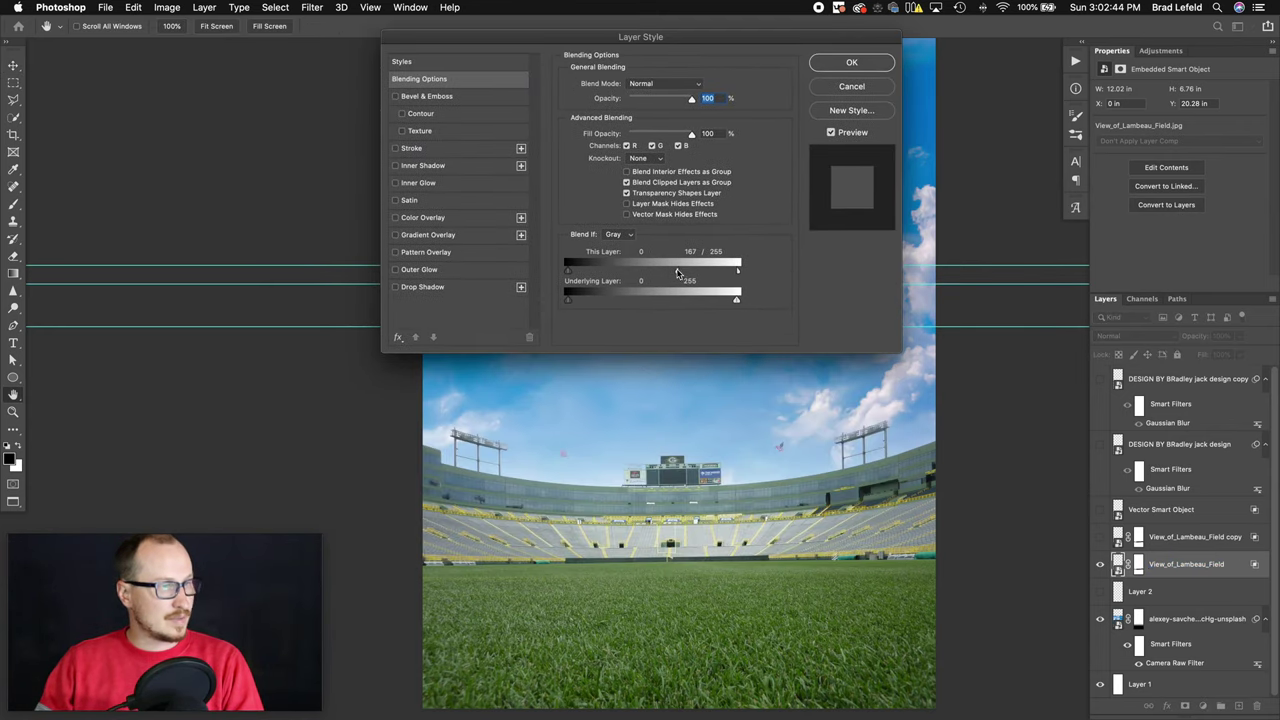
left_click_drag(677, 272, 765, 277)
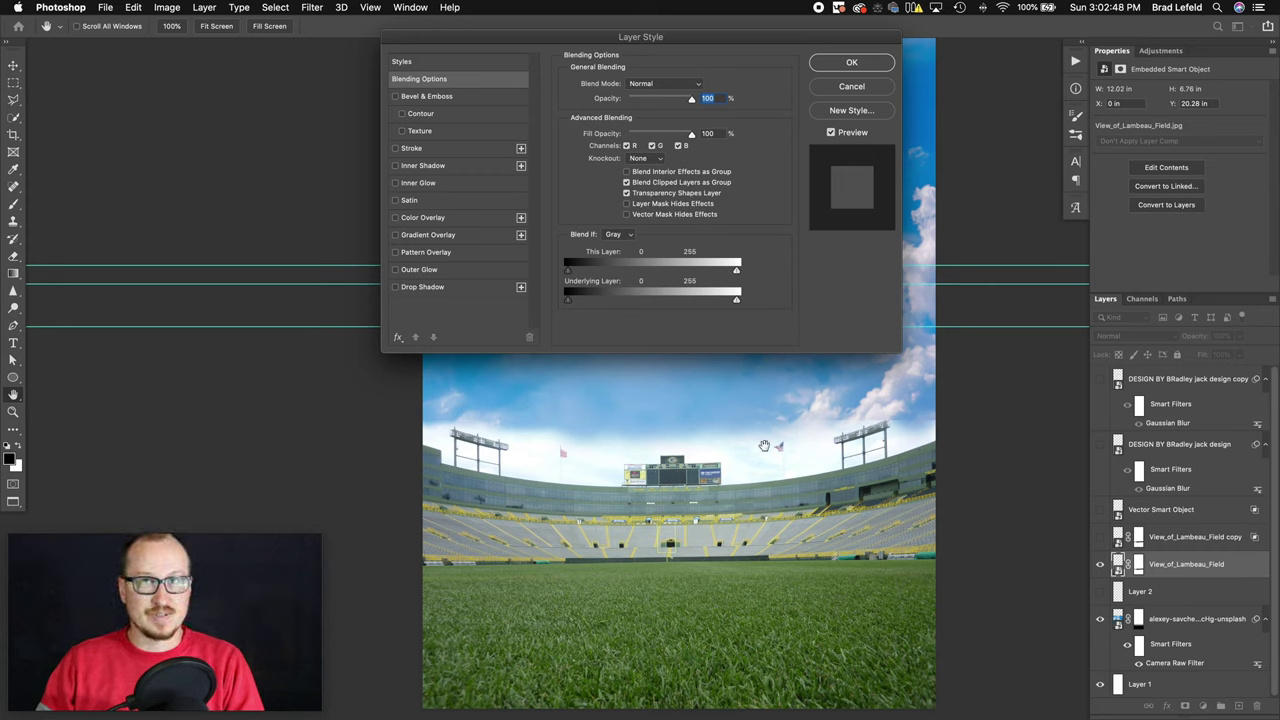
left_click_drag(736, 272, 682, 272)
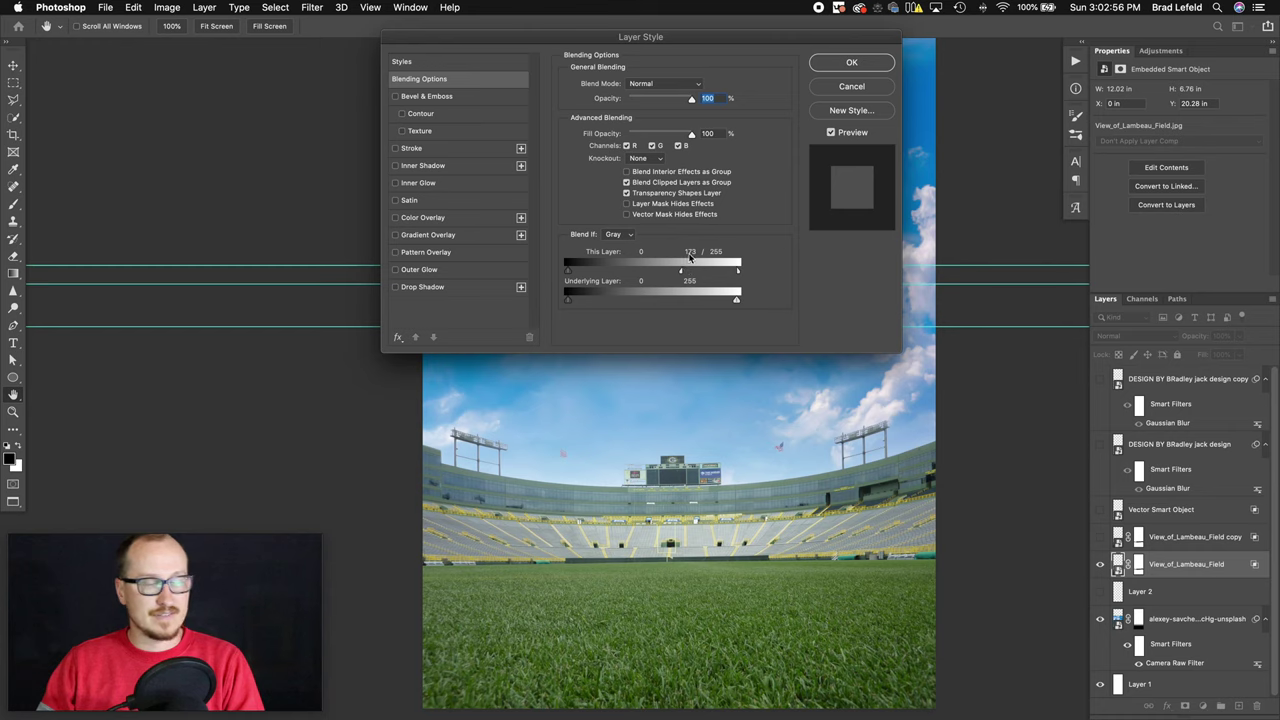
left_click(848, 63)
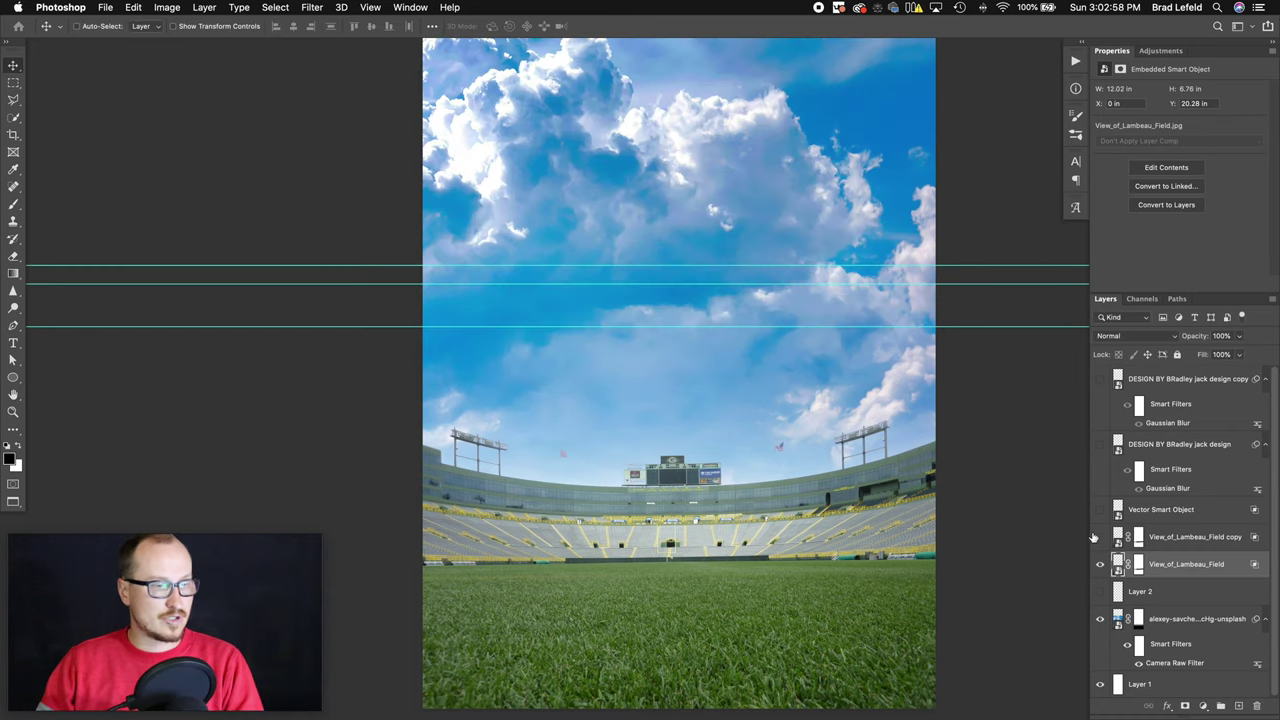
- Show Layer 2 and the Vector Smart Object layer, and examine the logo added to the scoreboard up close
left_click(1100, 592)
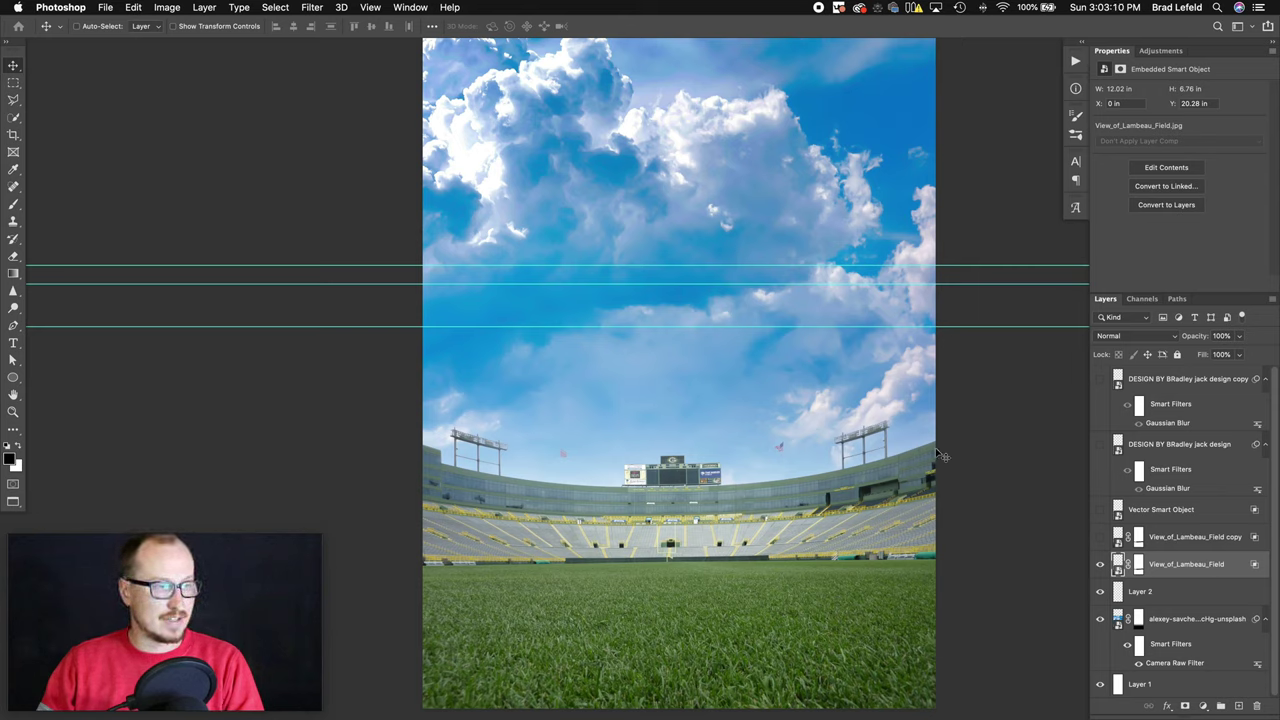
left_click(1160, 512)
left_click(1101, 510)
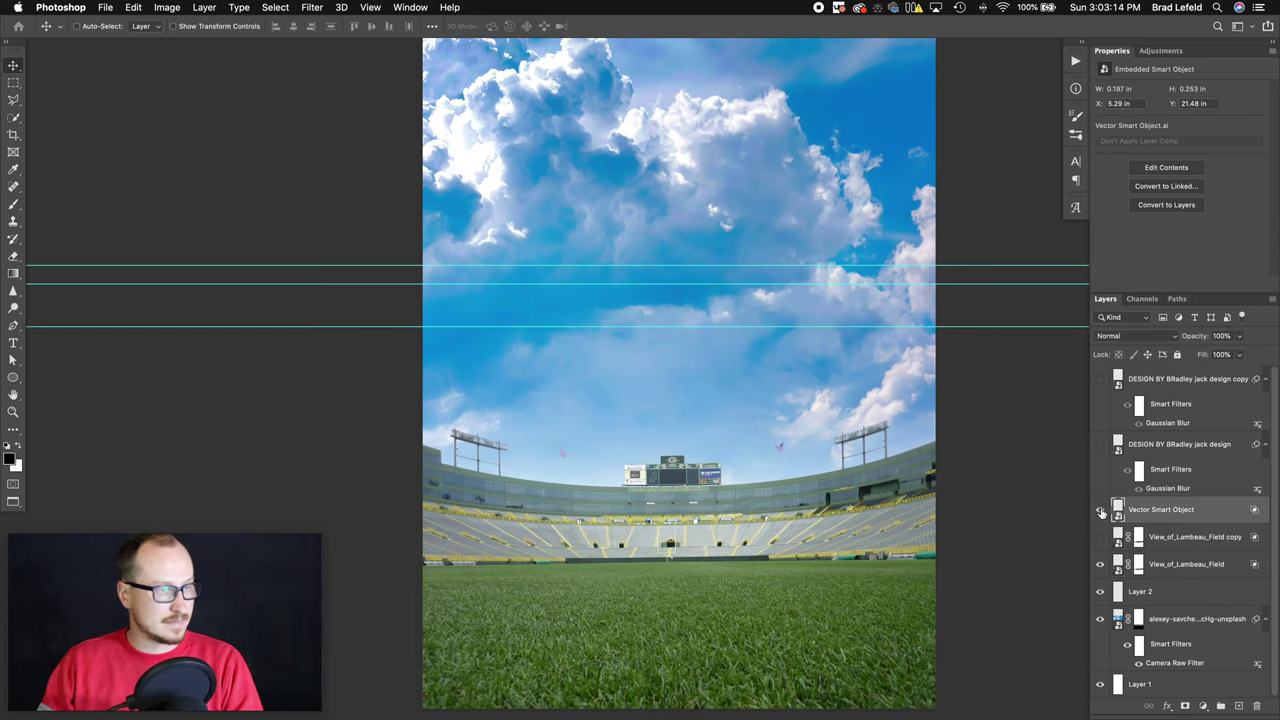
key("z")
left_click_drag(735, 487, 960, 490)
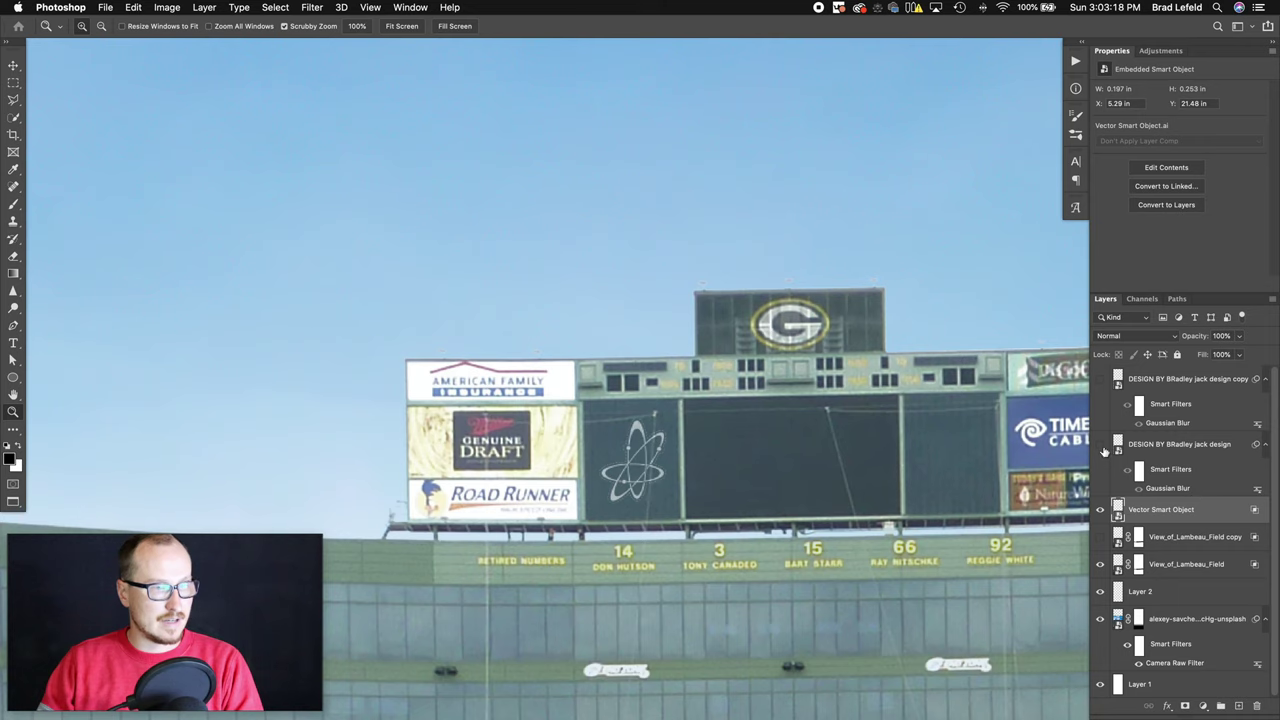
- Show the two design-credit text layers and examine the yellow lettering on the stadium facade against the whole scene
left_click(838, 553, "alt")
left_click_drag(838, 553, 580, 432)
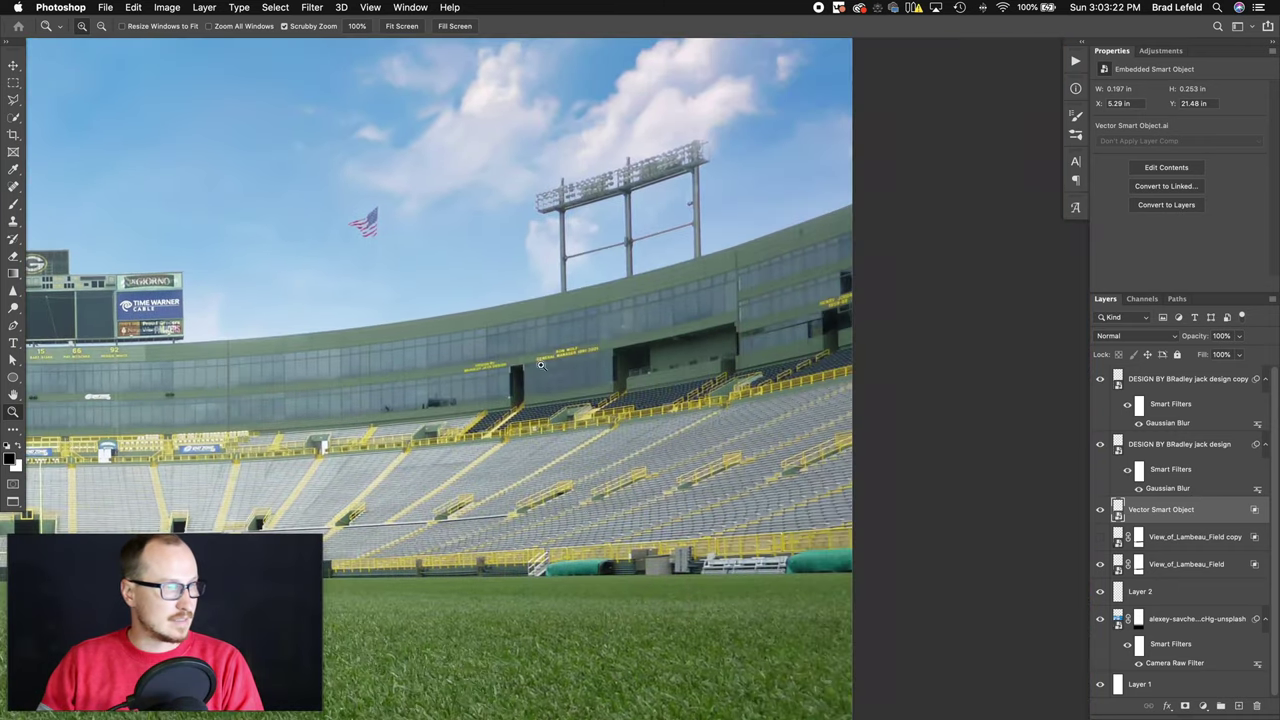
left_click(478, 366)
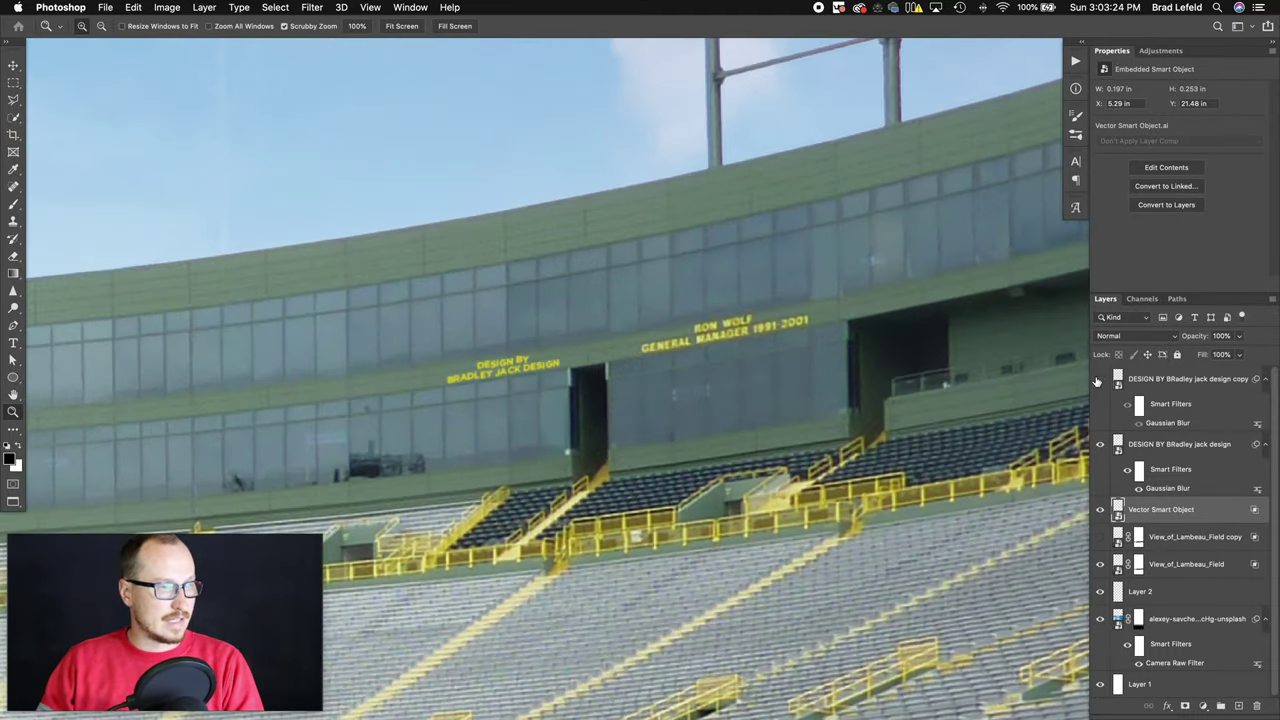
left_click(516, 392, "alt")
left_click(530, 395, "alt")
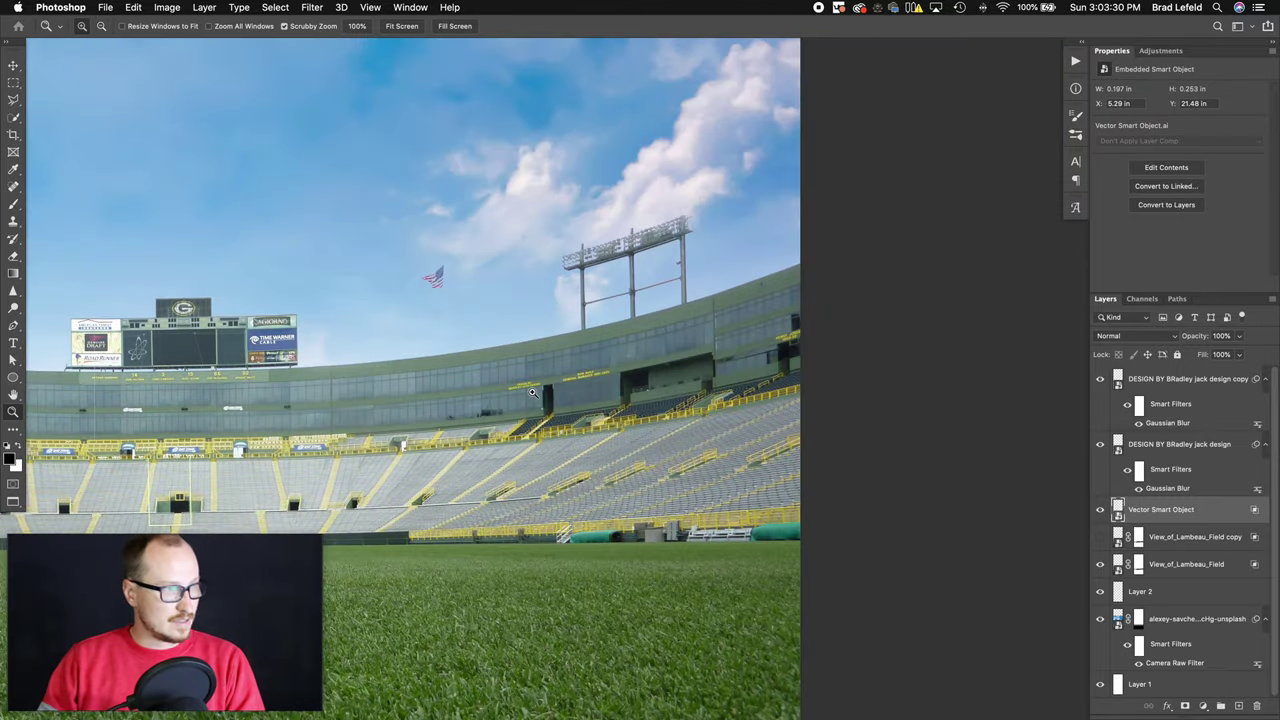
key("super+0")
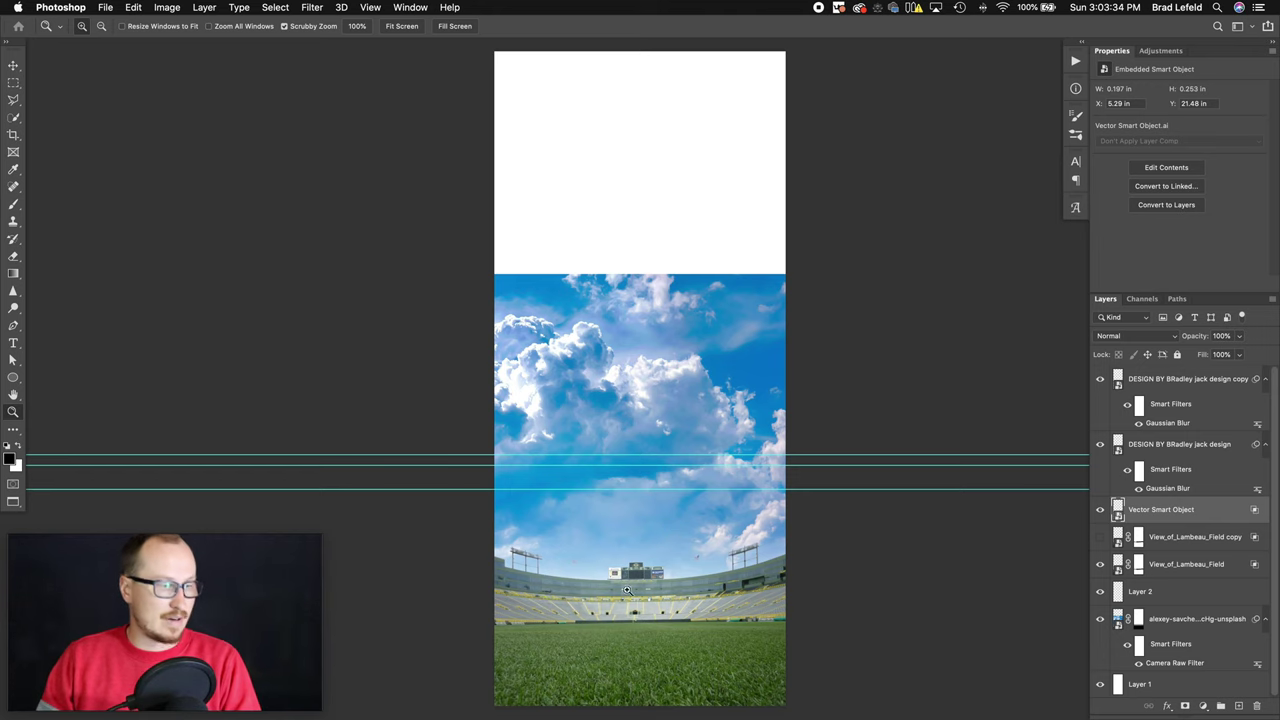
left_click_drag(634, 652, 700, 558)
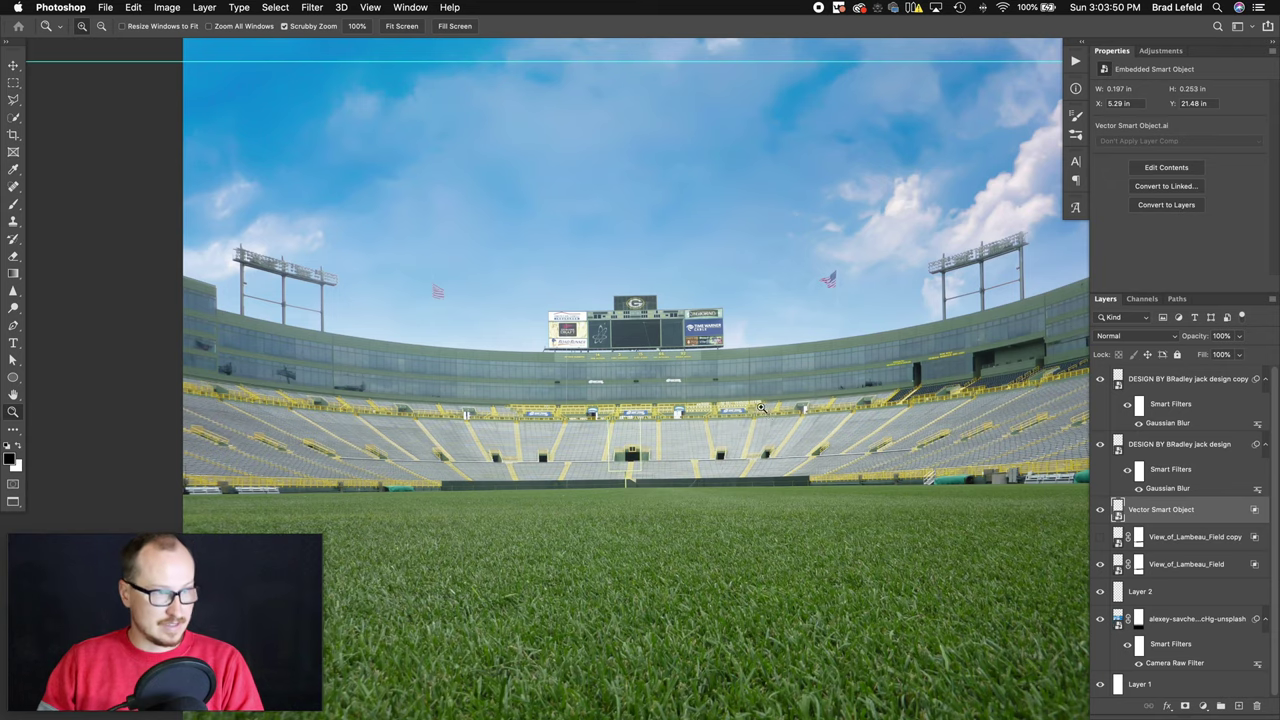
- Close the View_of_Lambeau_Field smart object document without saving its changes and return to the poster
key("super+w")
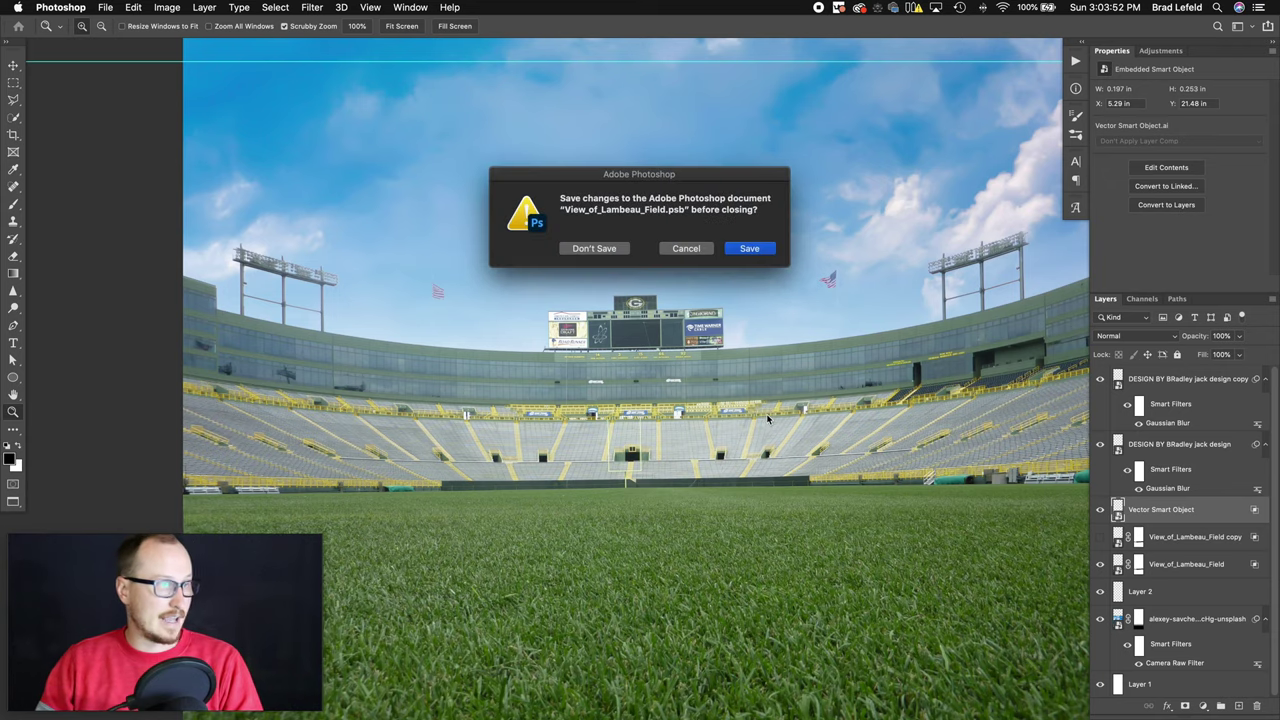
key("super+d")
key("v")
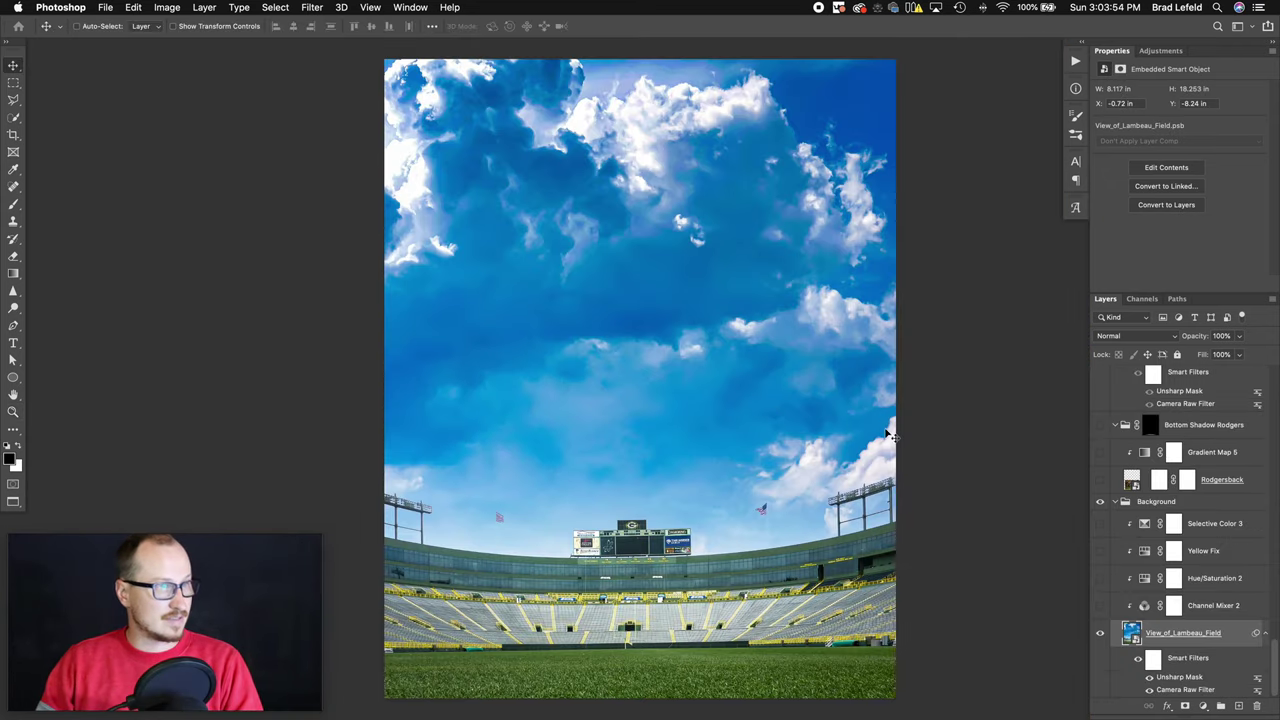
- Compare the stadium background with its smart filters off and on, and review the Basic settings of its Camera Raw Filter
left_click(1138, 662)
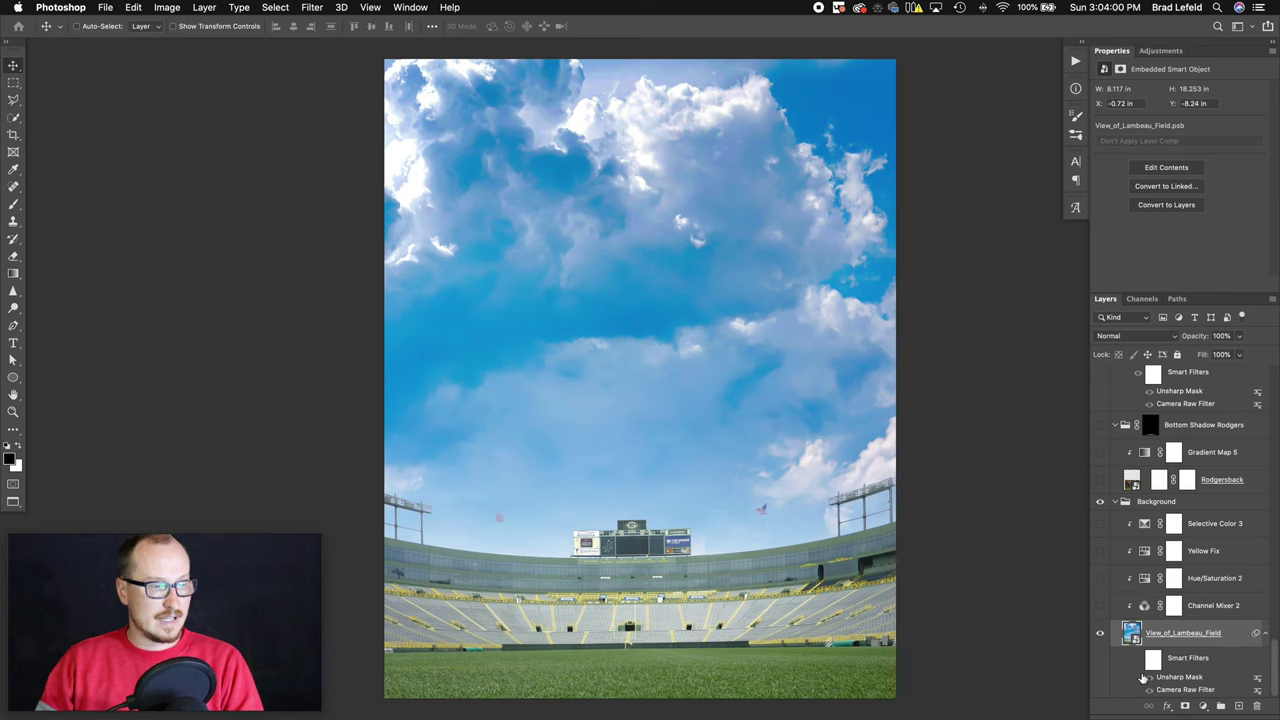
left_click(1137, 662)
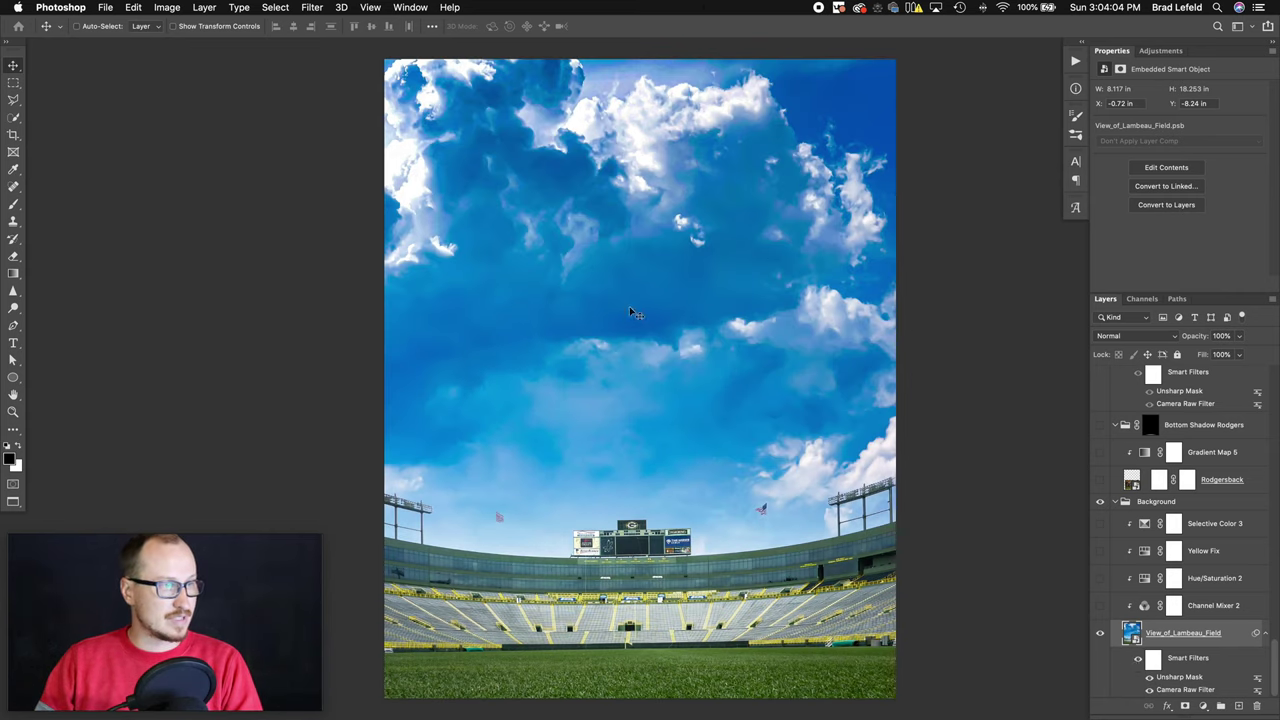
double_click(1167, 688)
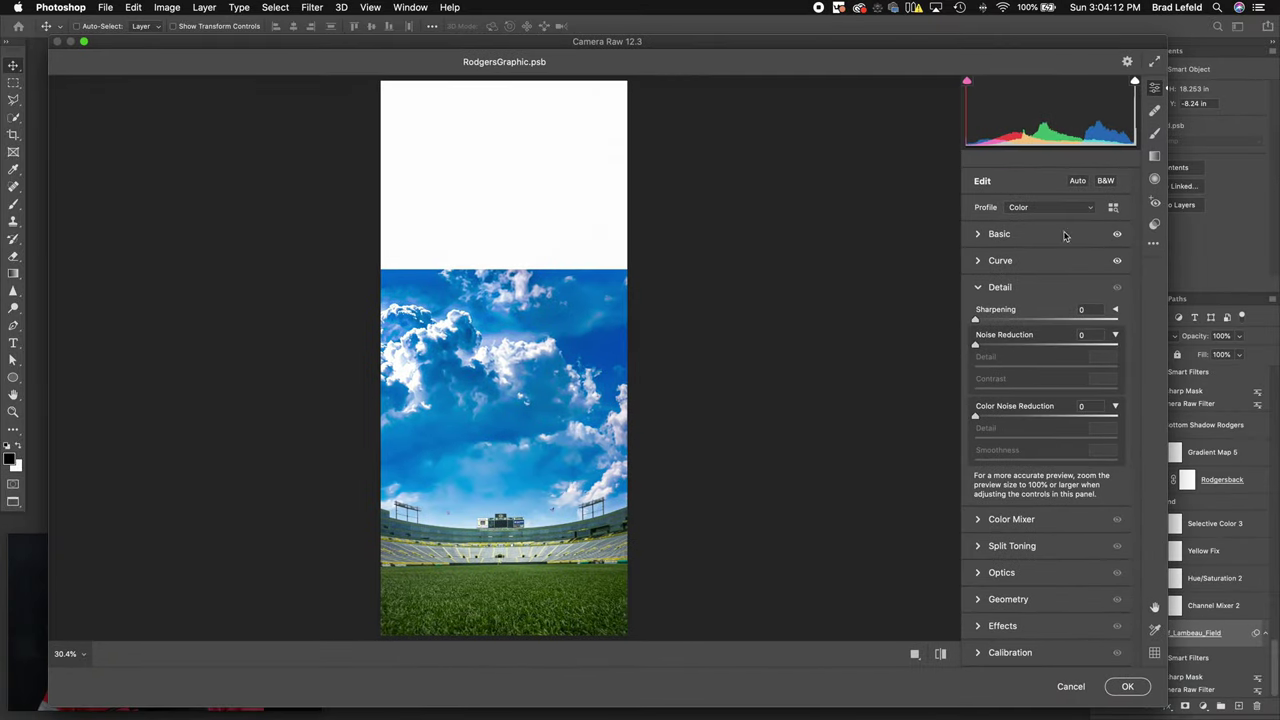
left_click(979, 235)
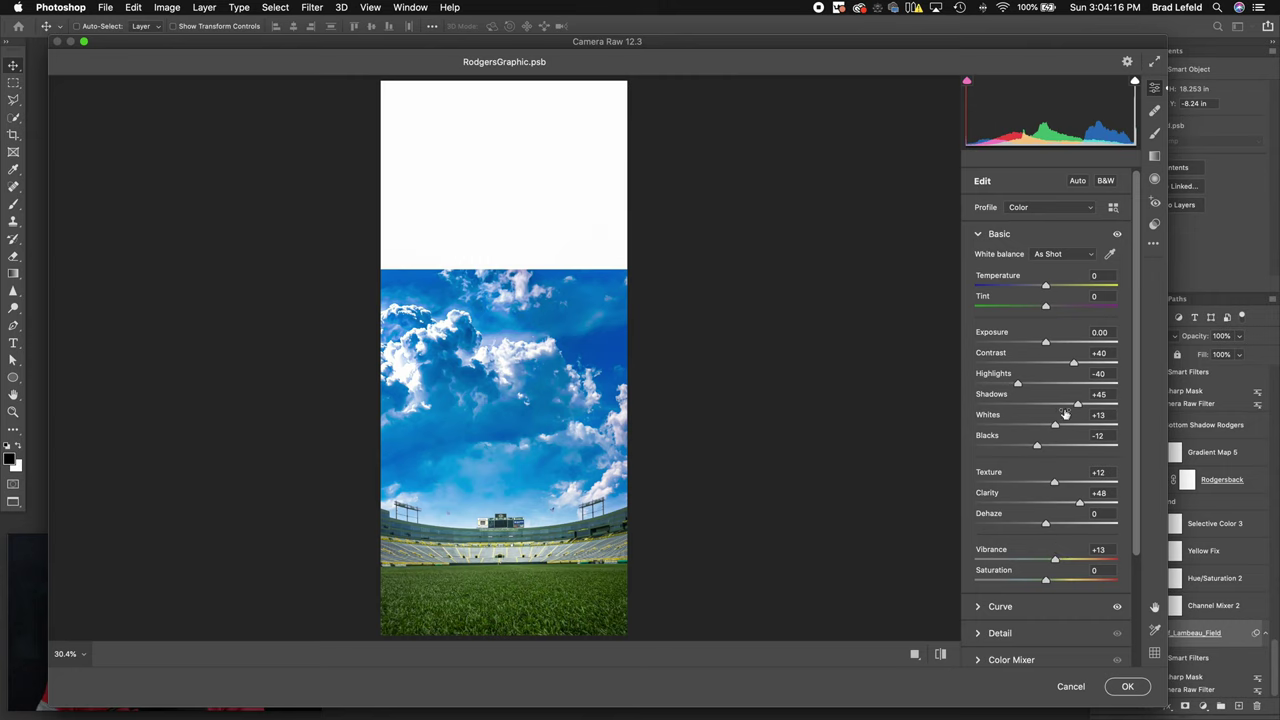
left_click(1127, 687)
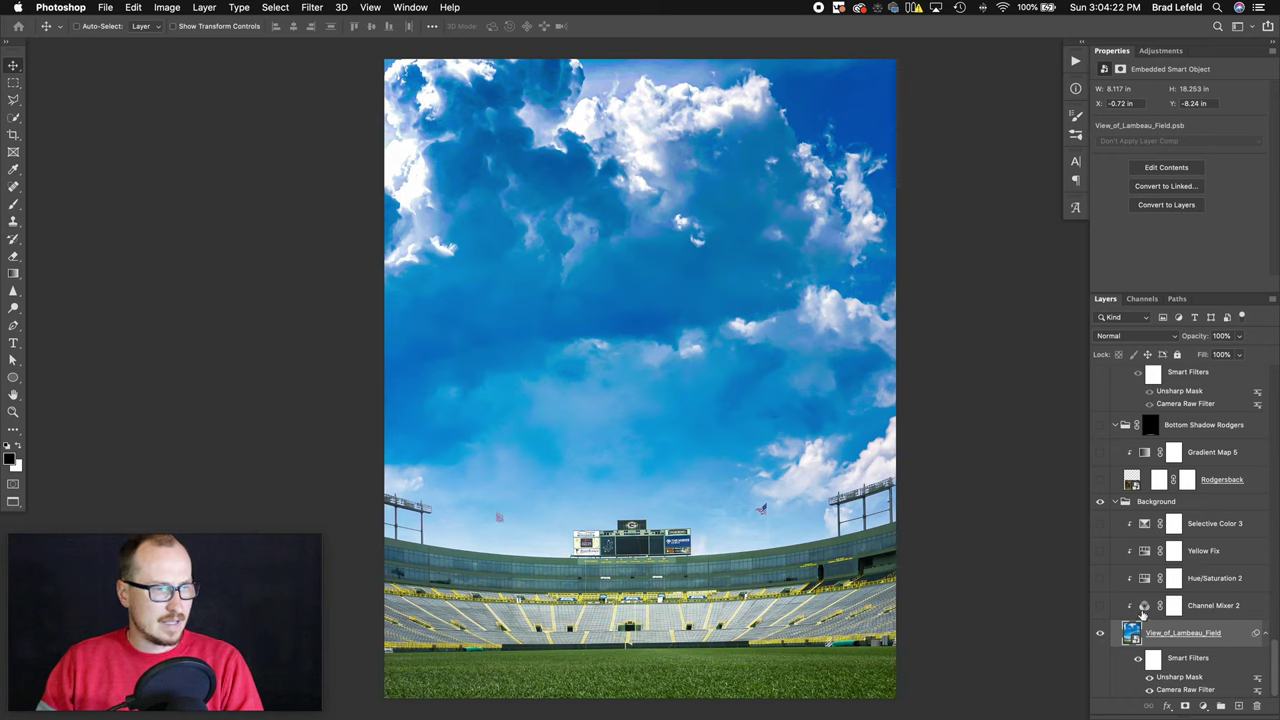
- Preview the Channel Mixer 2, Hue/Saturation 2, Yellow Fix and Selective Color 3 adjustments on the background, and hide them again
left_click(1102, 598)
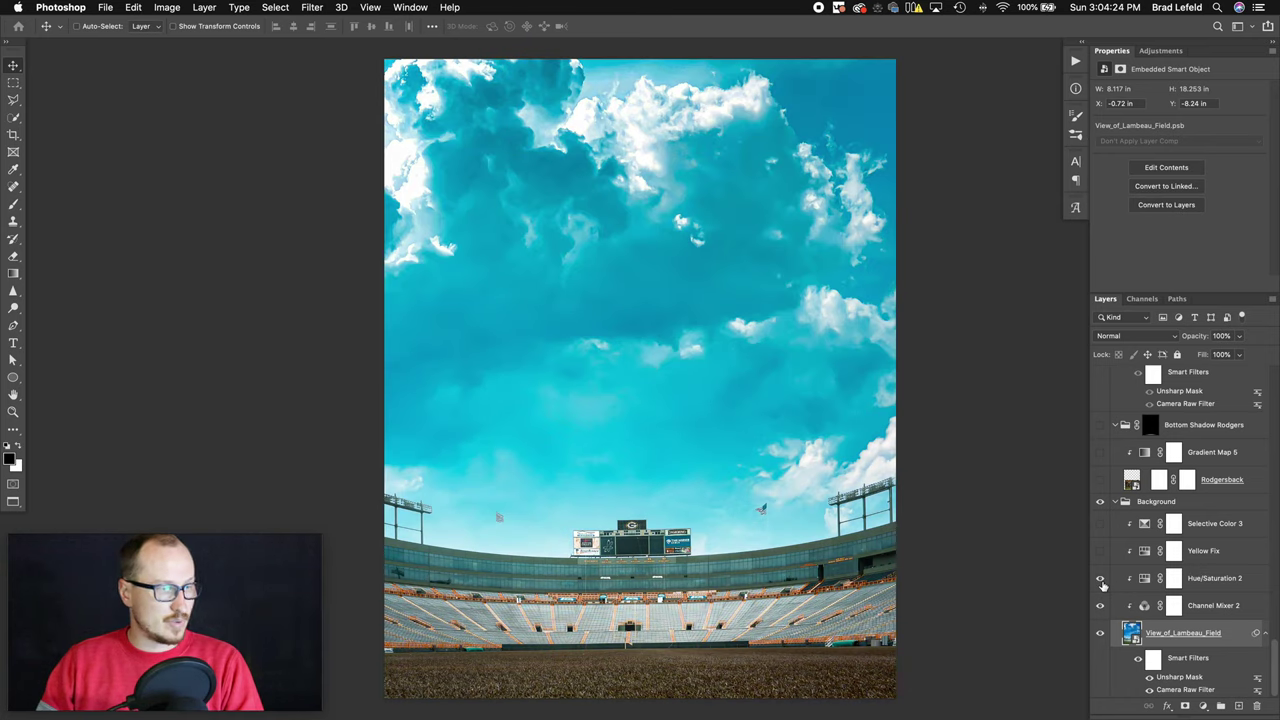
left_click(1101, 554)
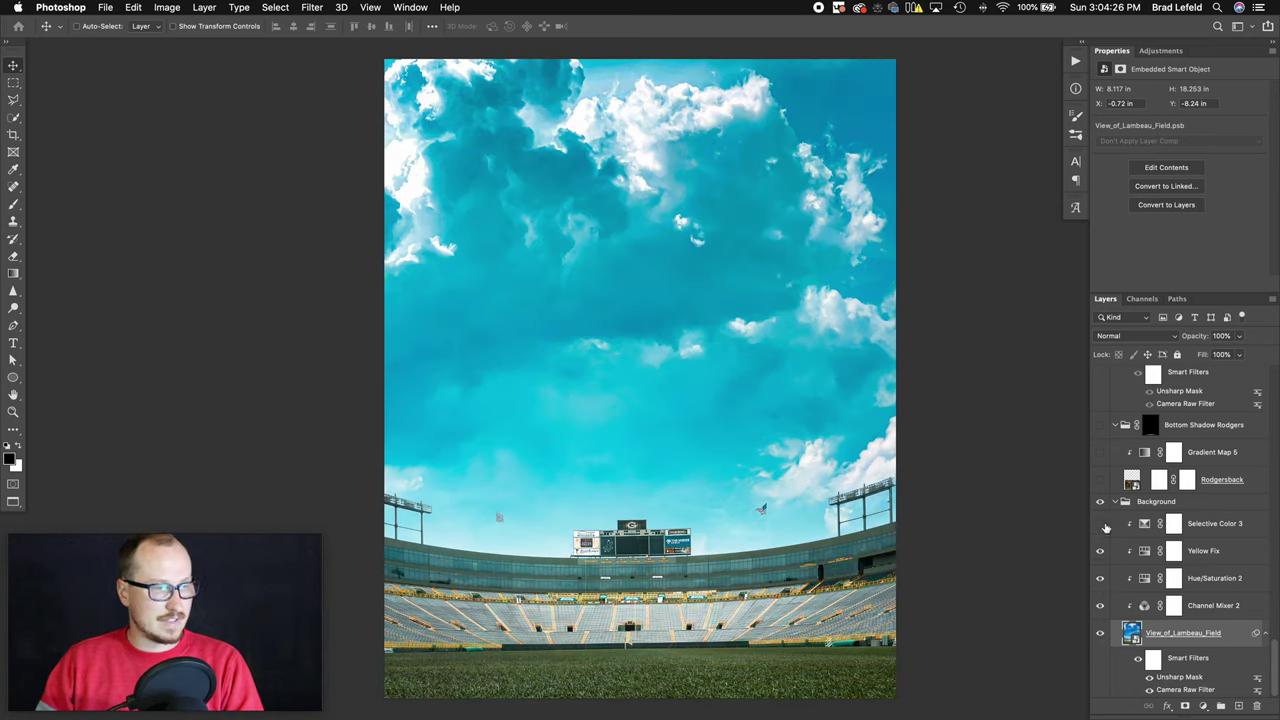
left_click(1101, 524)
left_click_drag(1101, 524, 1106, 607)
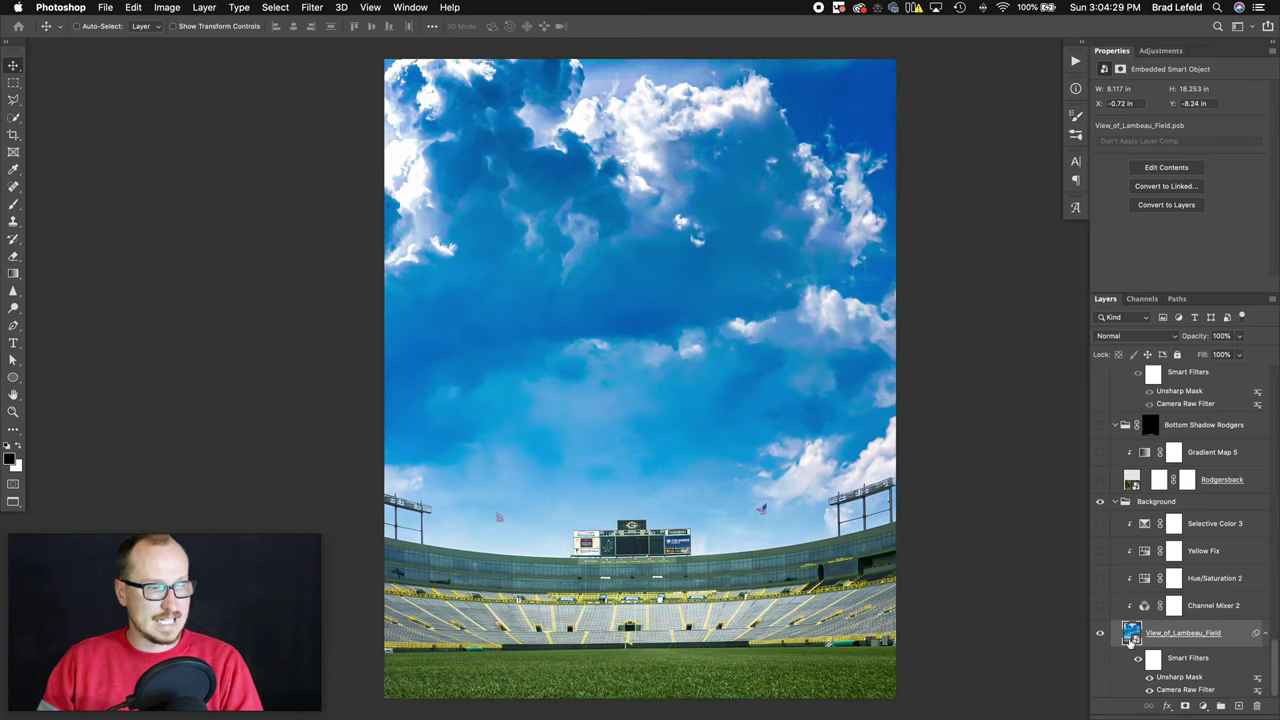
- Show the Channel Mixer 2, Hue/Saturation 2, Yellow Fix and Selective Color 3 adjustments on the stadium background one after another
left_click(1099, 585)
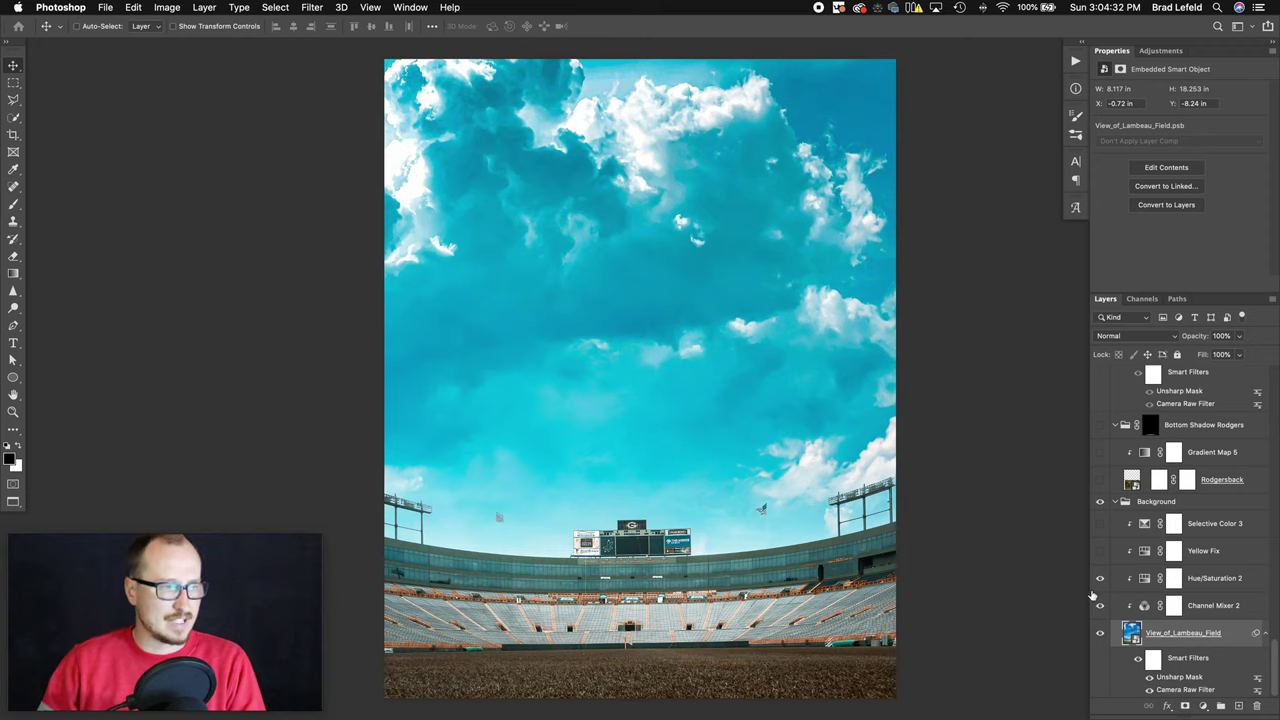
left_click_drag(1100, 605, 1100, 550)
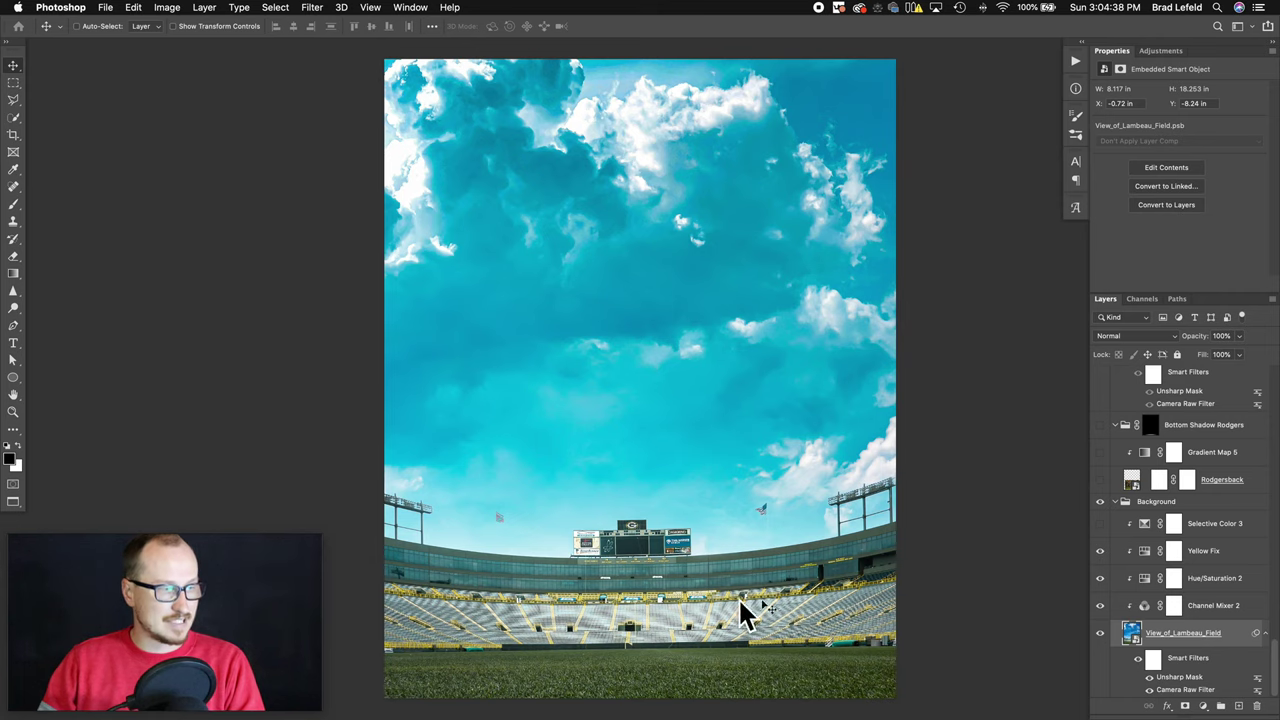
left_click(1100, 524)
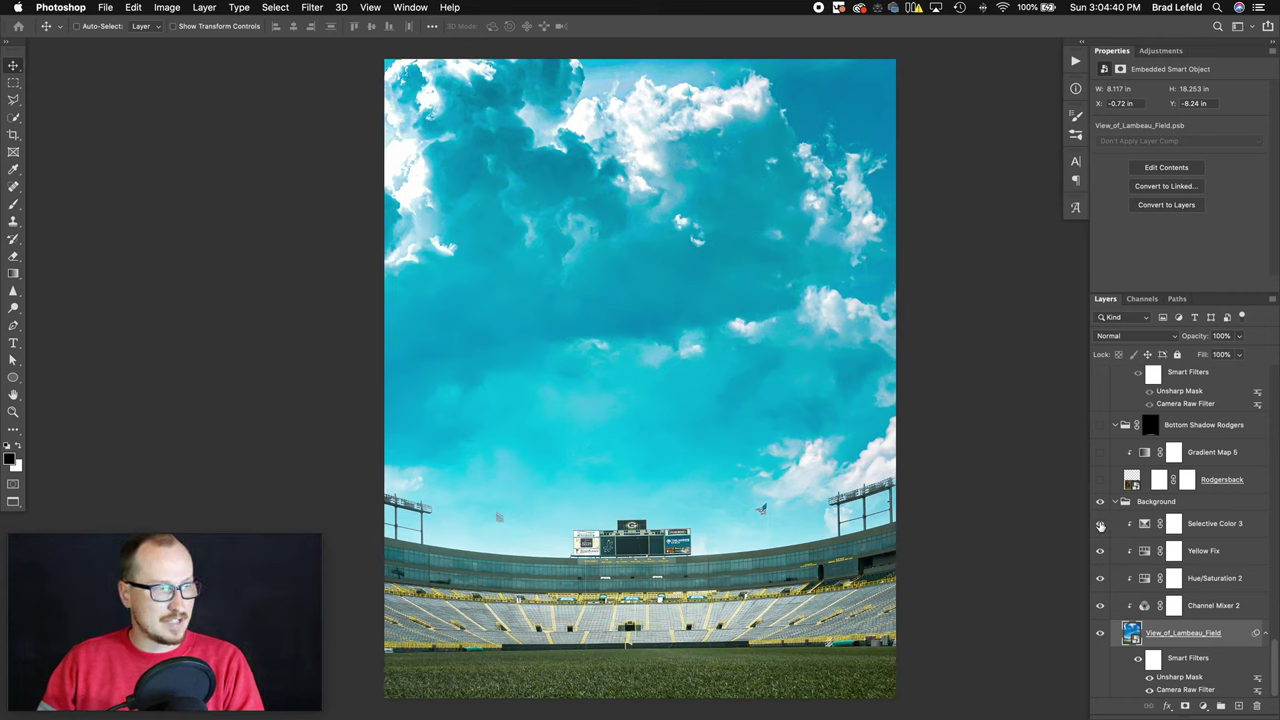
left_click(1101, 527)
left_click(1101, 525)
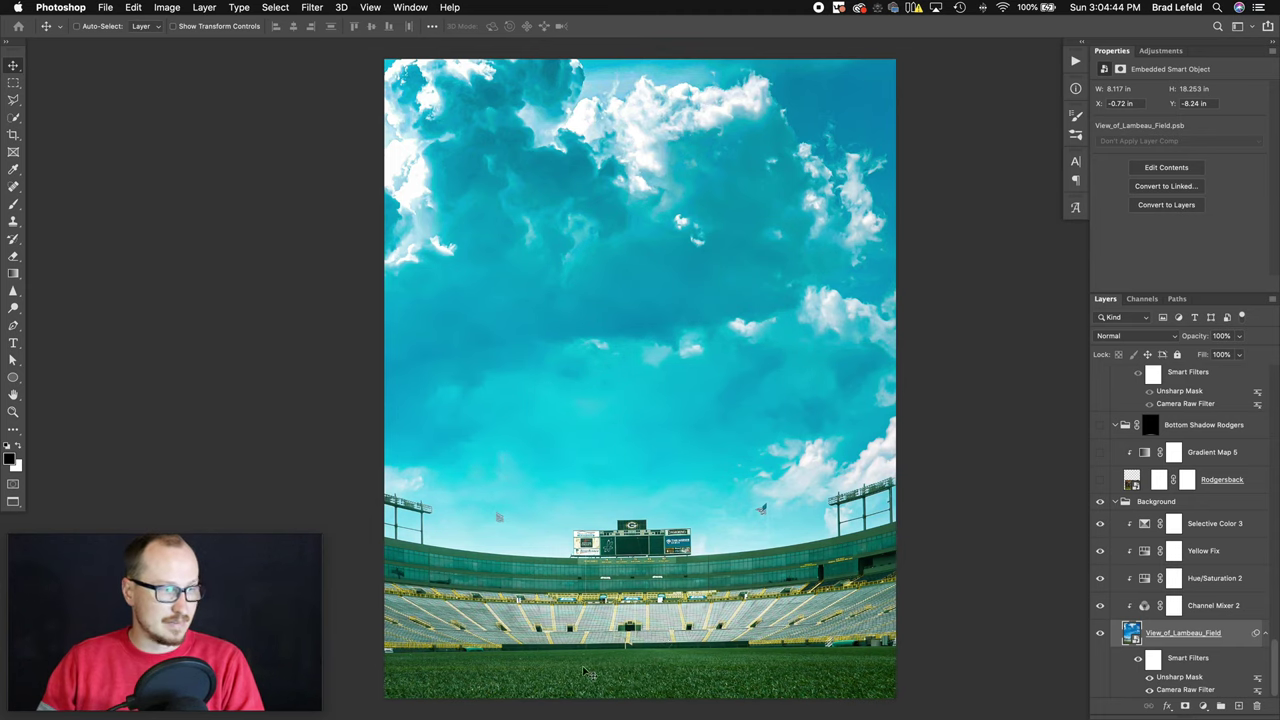
- Review the Greens settings of the Selective Color 3 adjustment
left_click(1197, 531)
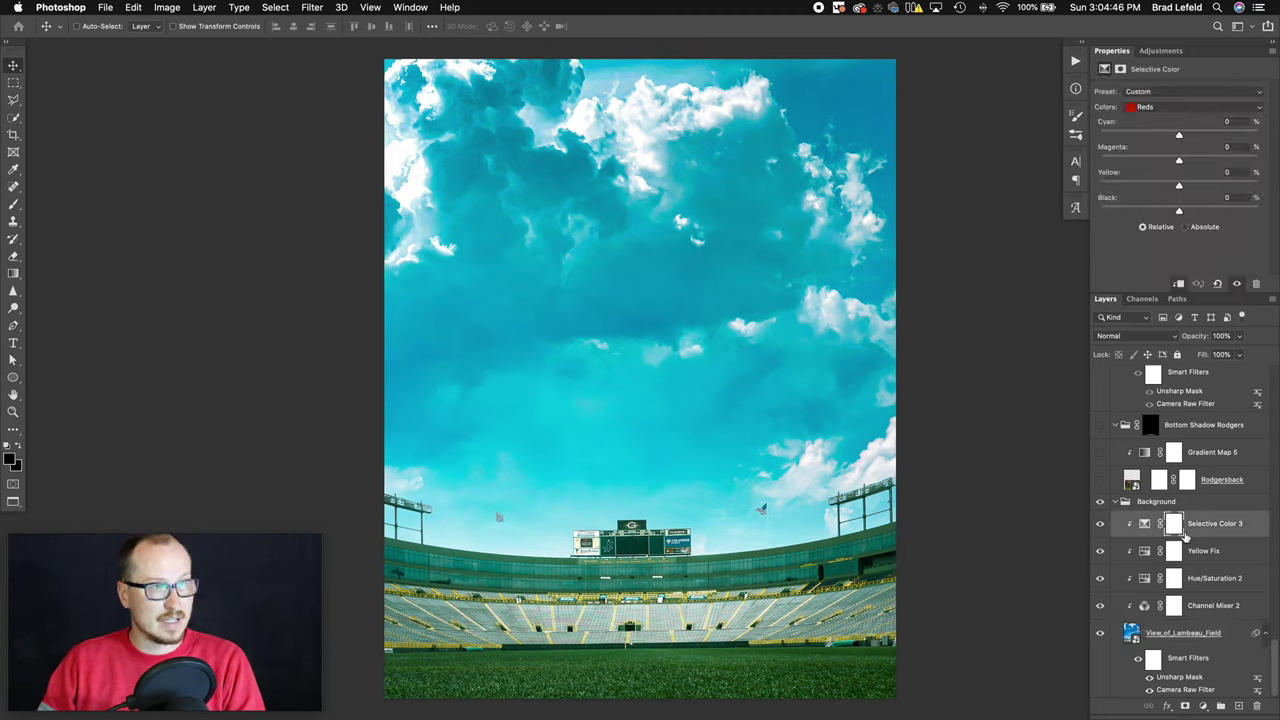
left_click(1155, 108)
left_click(1154, 126)
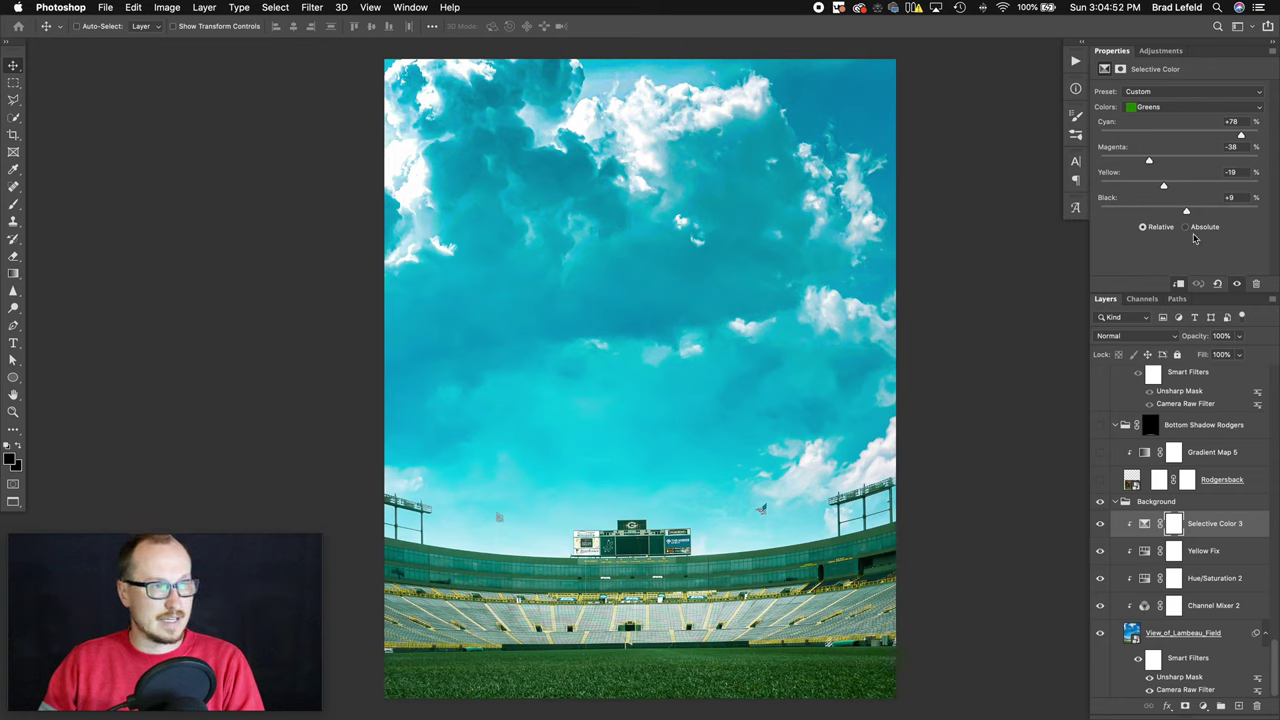
- Collapse the Background, Trophy, Text Stuff, Big Rodgers and Front Rodgers layer groups
left_click(1125, 502)
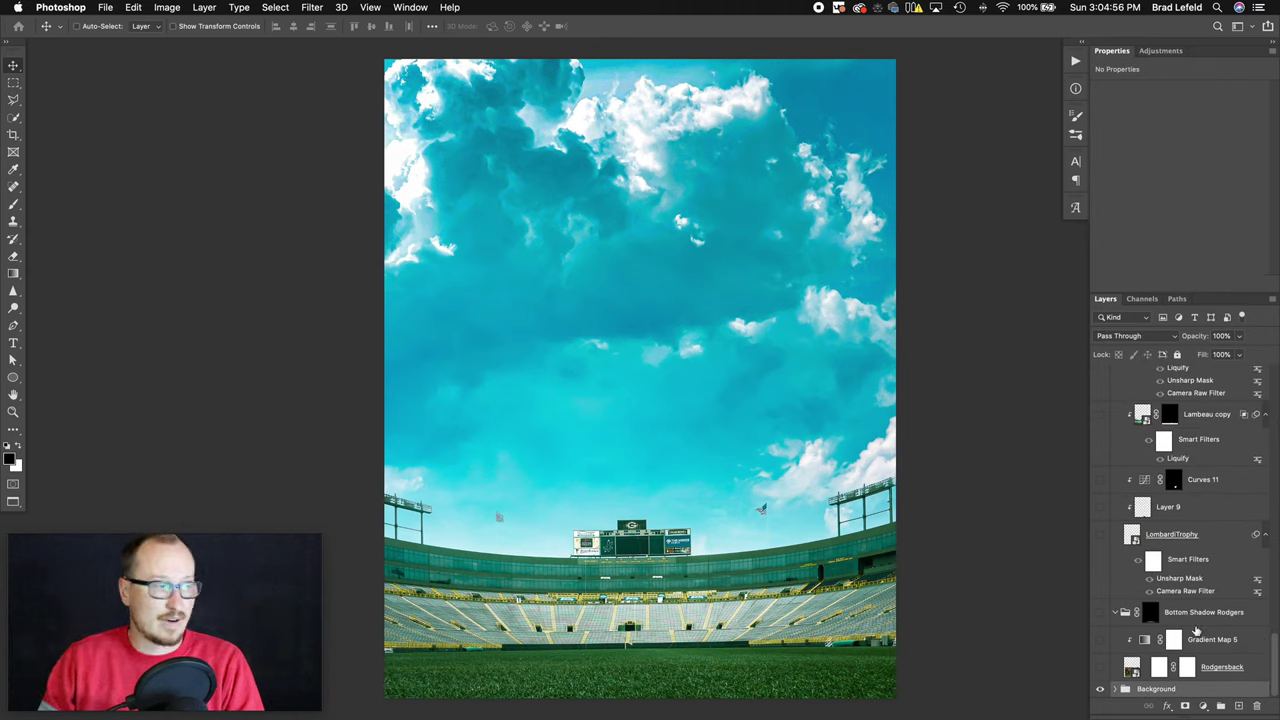
scroll(1160, 620, "up", 4)
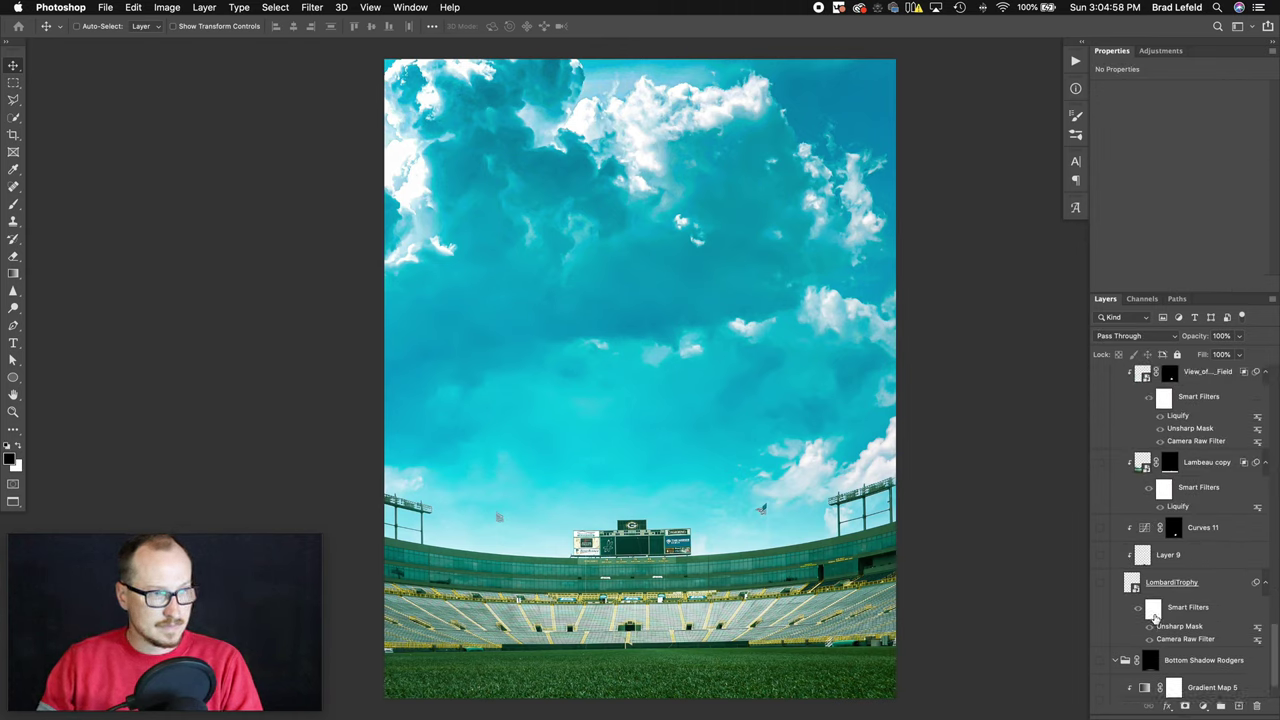
scroll(1155, 618, "up", 3)
left_click(1116, 422)
scroll(1130, 545, "up", 5)
scroll(1127, 550, "down", 5)
left_click(1115, 452)
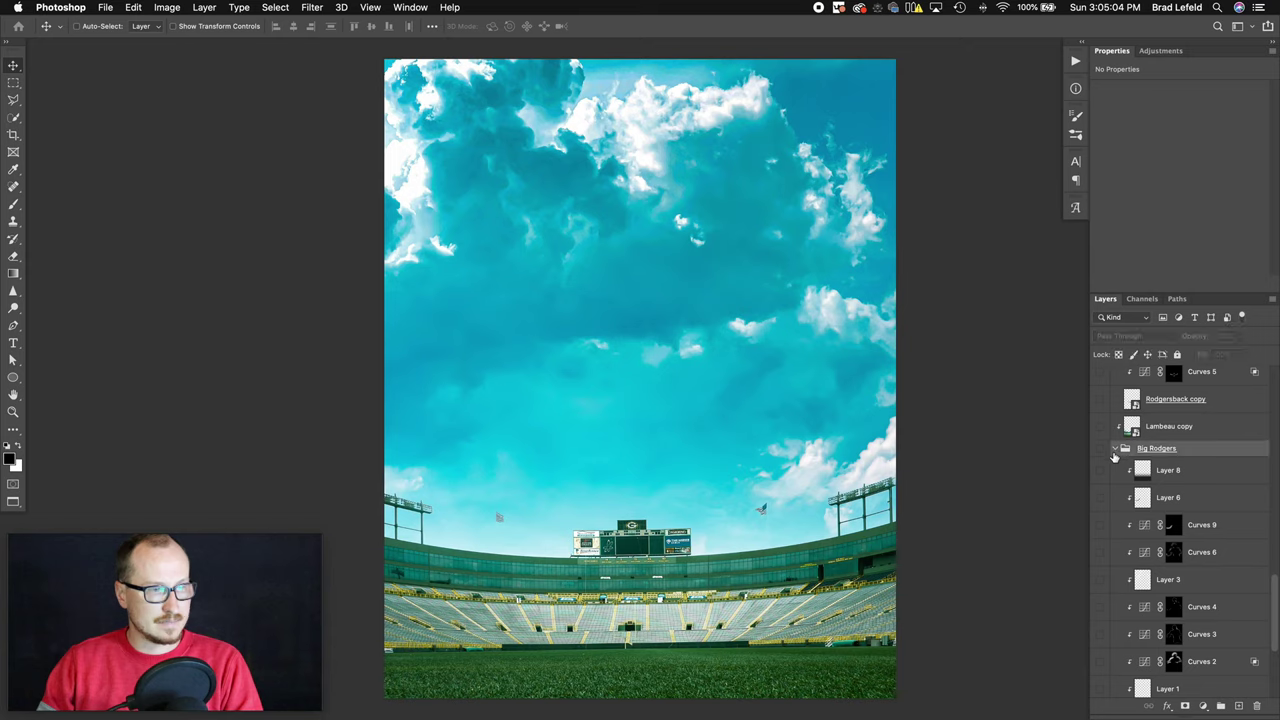
left_click(1115, 452)
scroll(1120, 543, "up", 3)
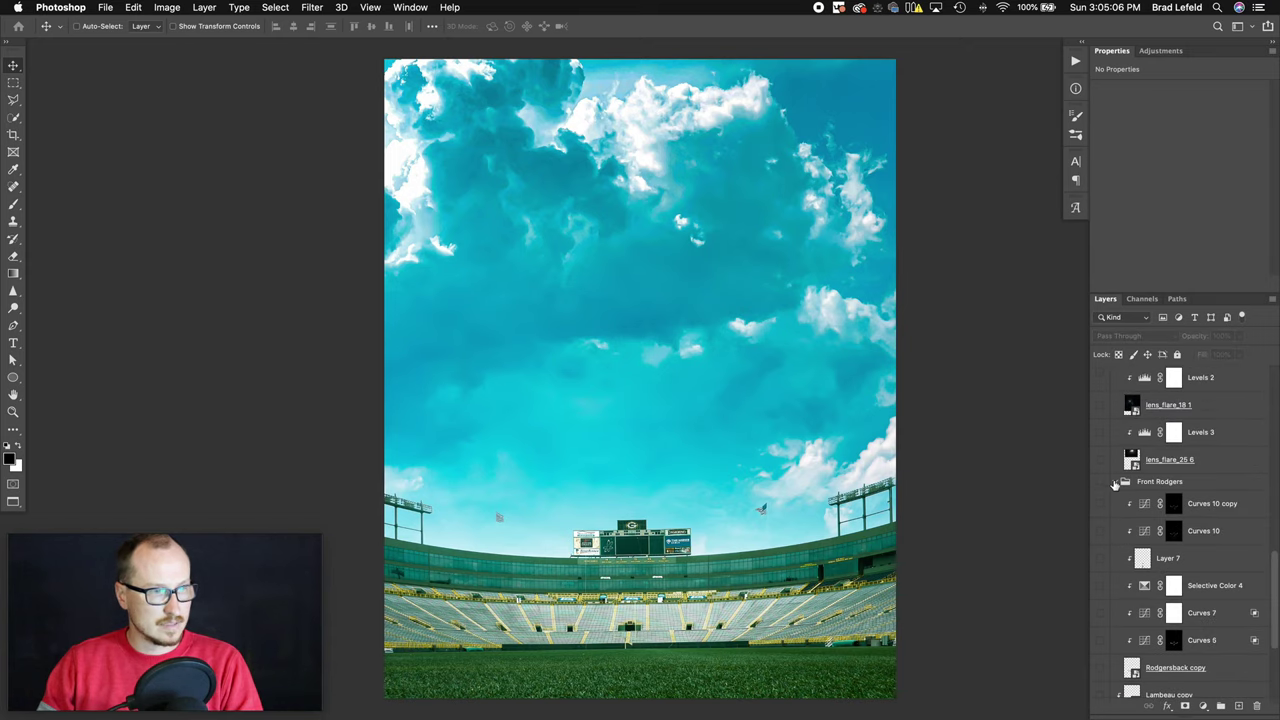
left_click(1116, 483)
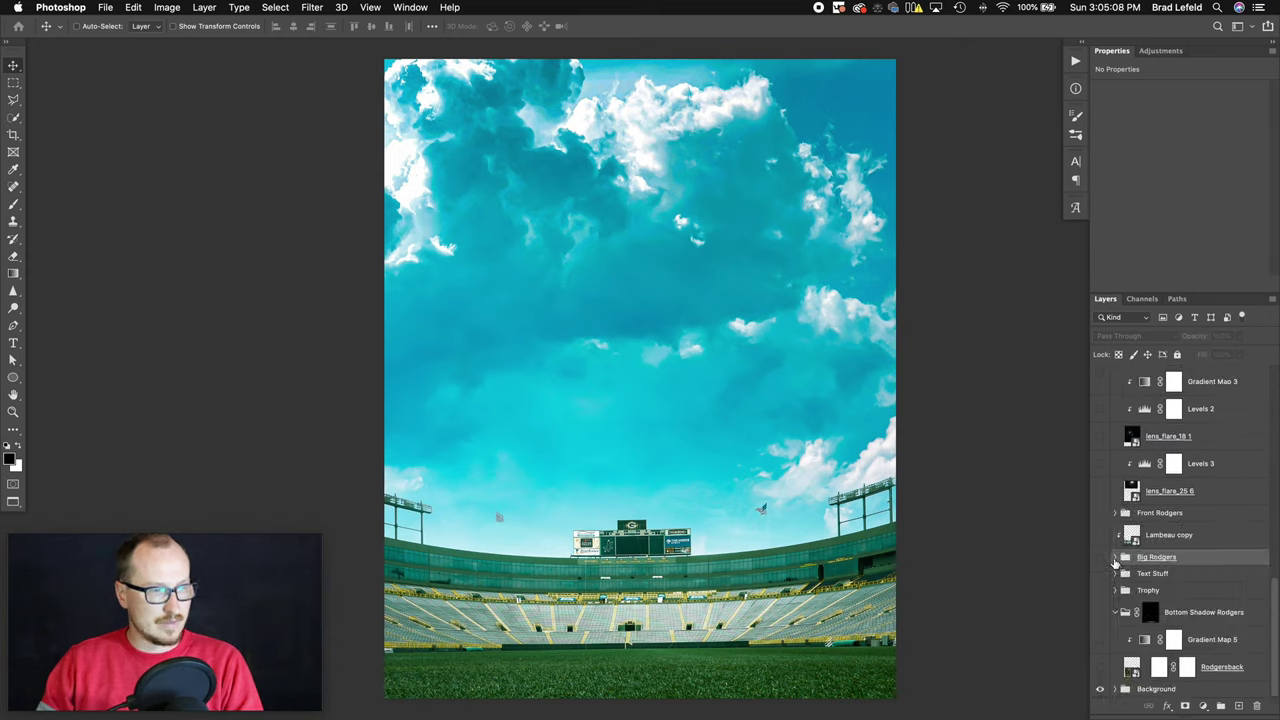
- Expand the Front Rodgers group and show its Rodgersback copy layer over the stadium
left_click(1116, 512)
scroll(1106, 523, "down", 3)
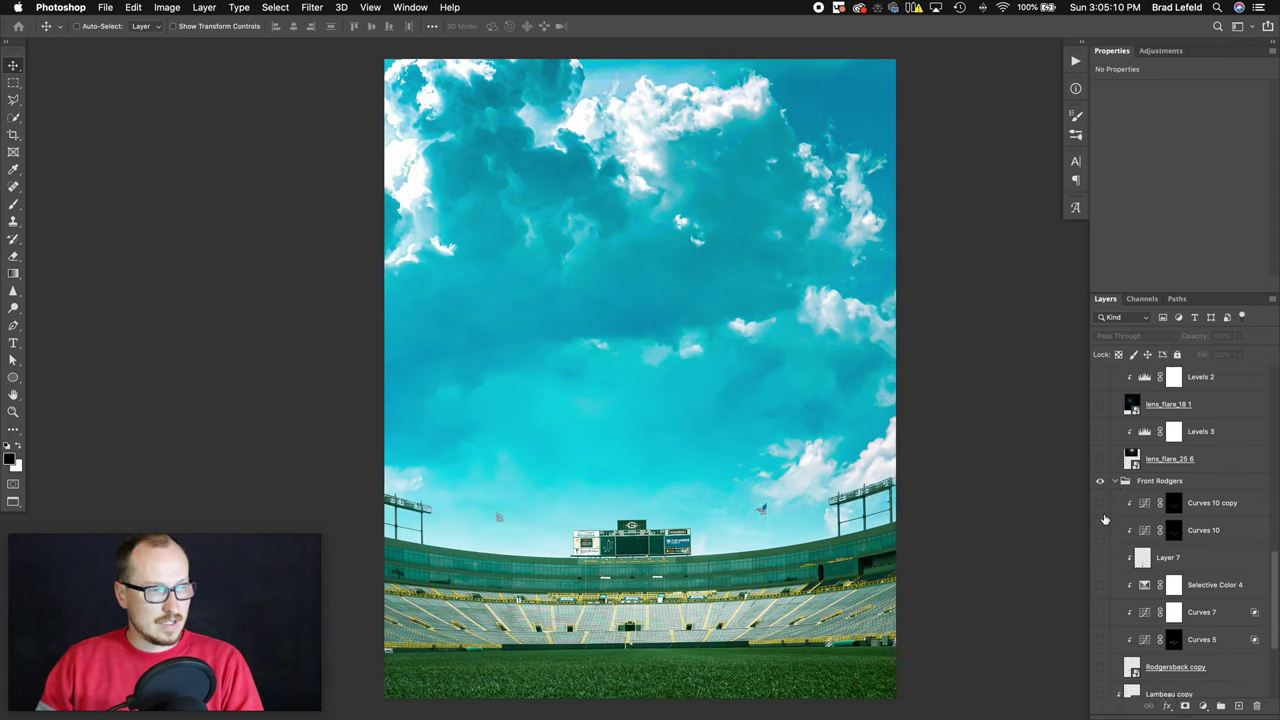
left_click(1100, 555)
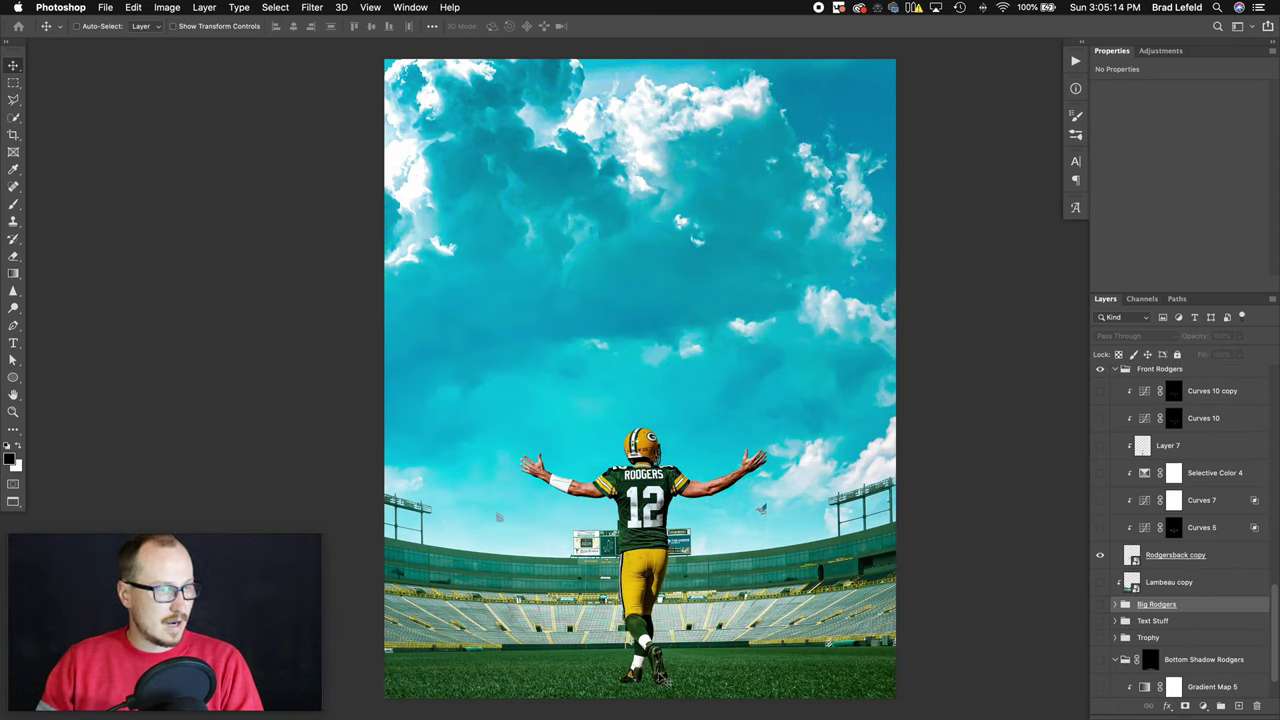
- Show the Rodgersback and Gradient Map 5 layers in the Bottom Shadow Rodgers group and select that group
scroll(1150, 590, "down", 2)
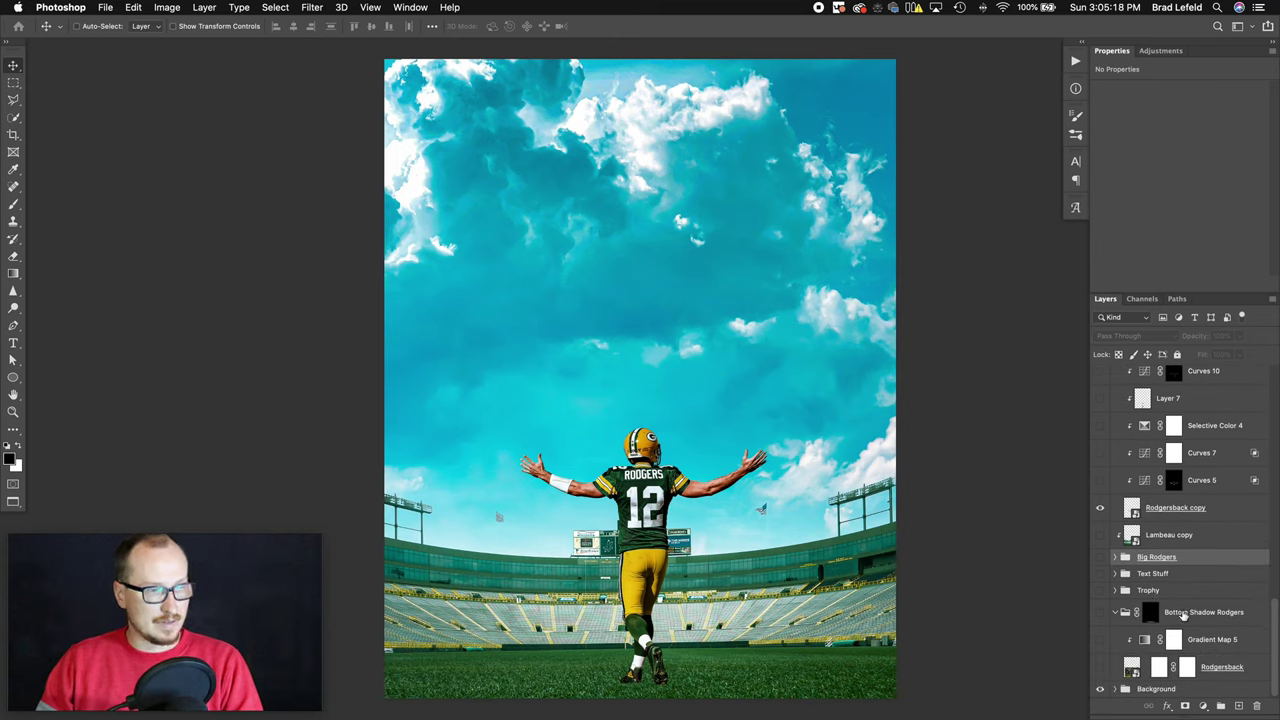
left_click(1100, 666)
left_click(1100, 639)
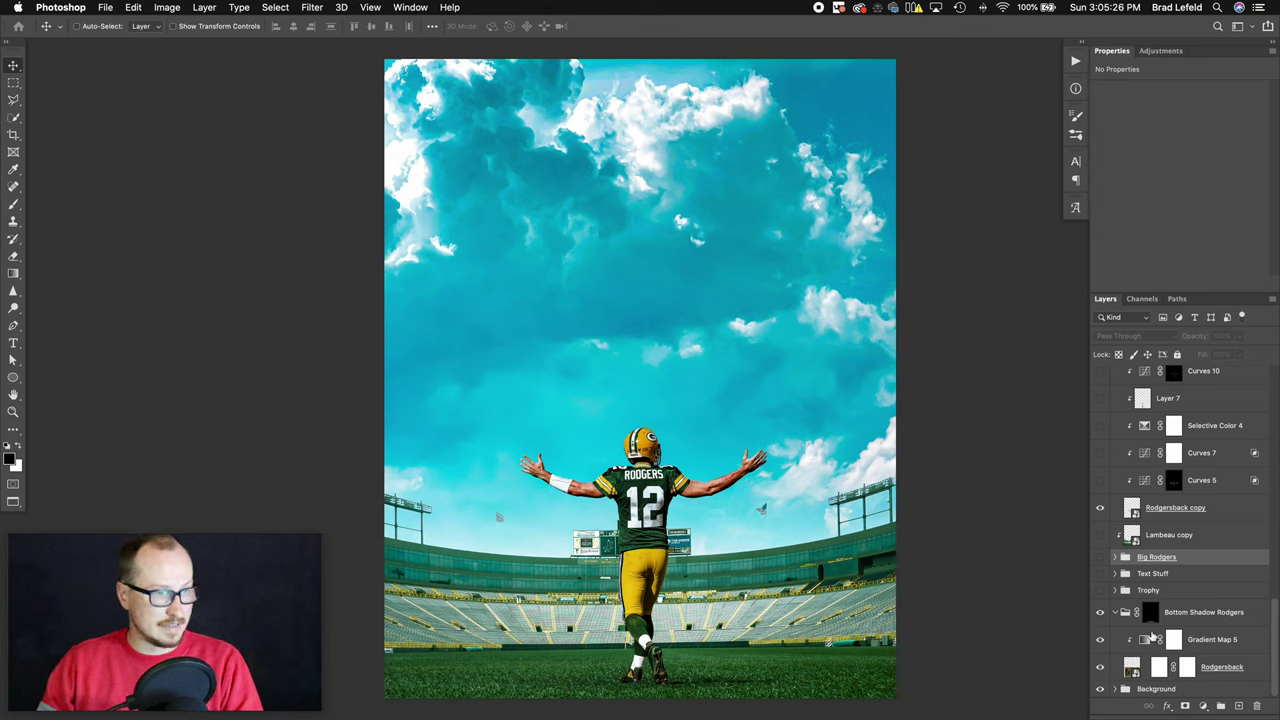
left_click(1183, 616)
- Open the Rodgersback copy smart object, inspect the player cutout on Layer 0 copy, and return to the poster
scroll(1121, 633, "up", 4)
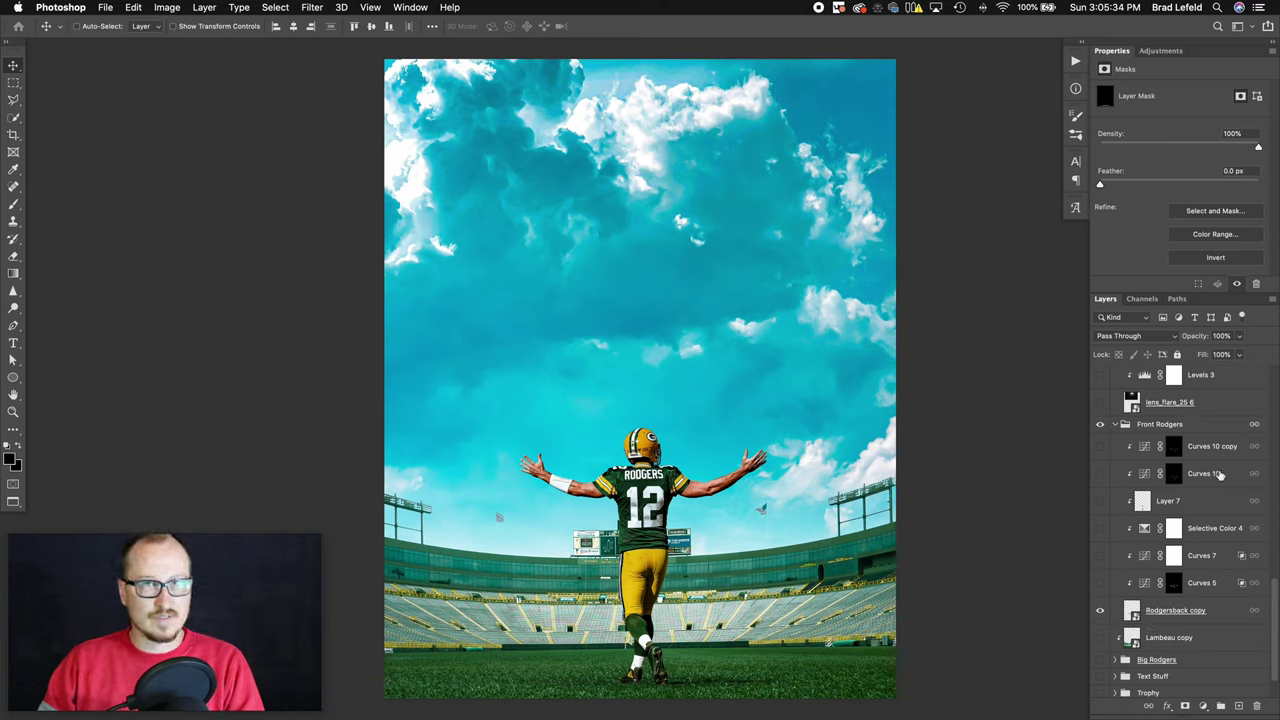
left_click_drag(1143, 514, 1165, 583)
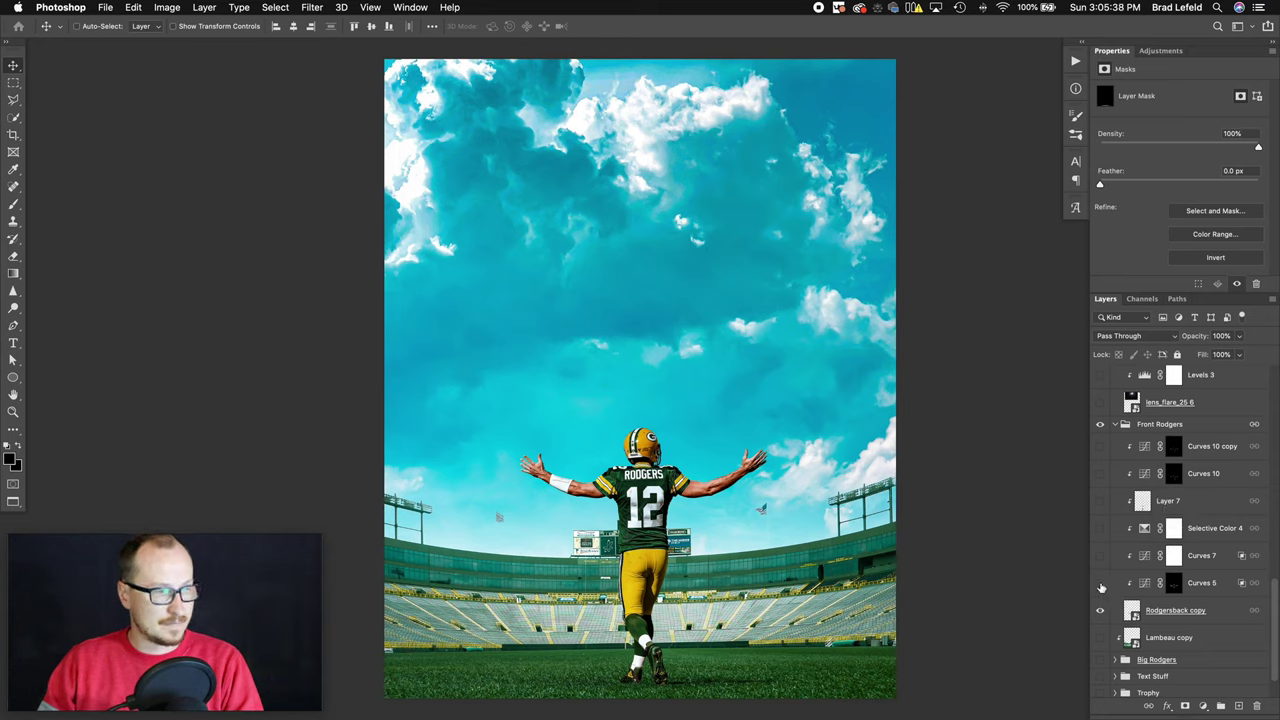
left_click(1177, 608)
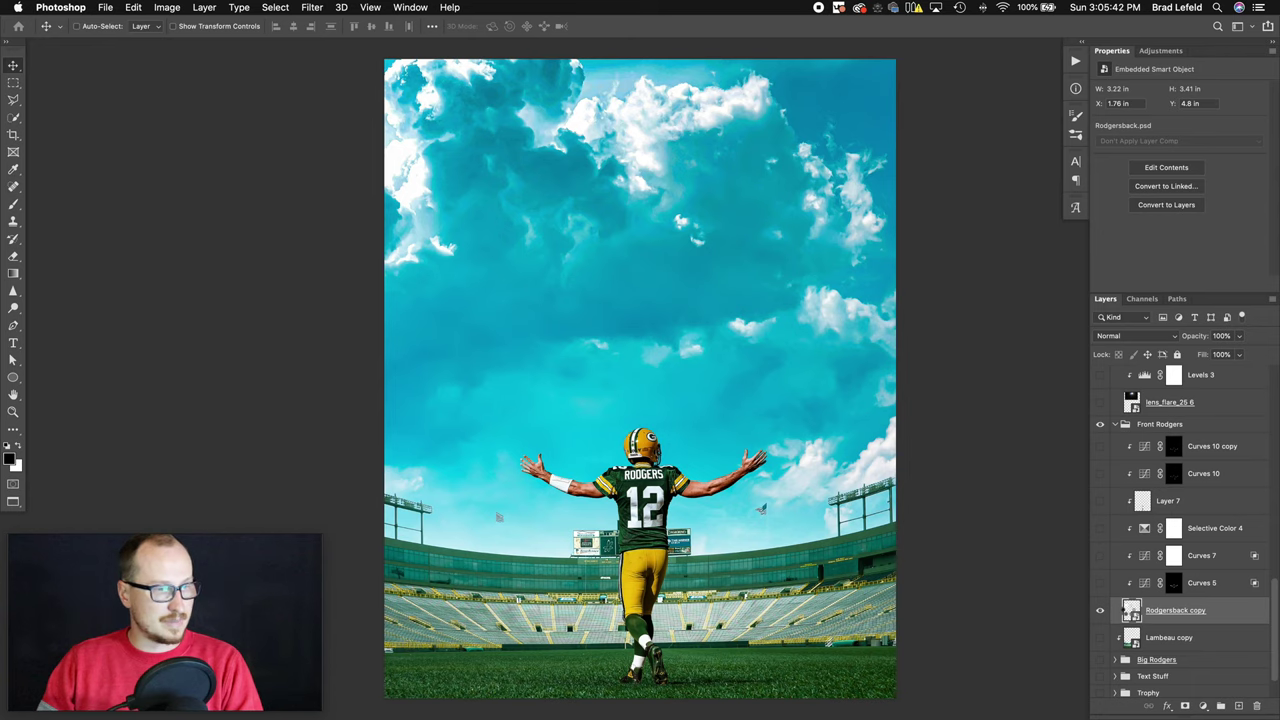
double_click(1130, 611)
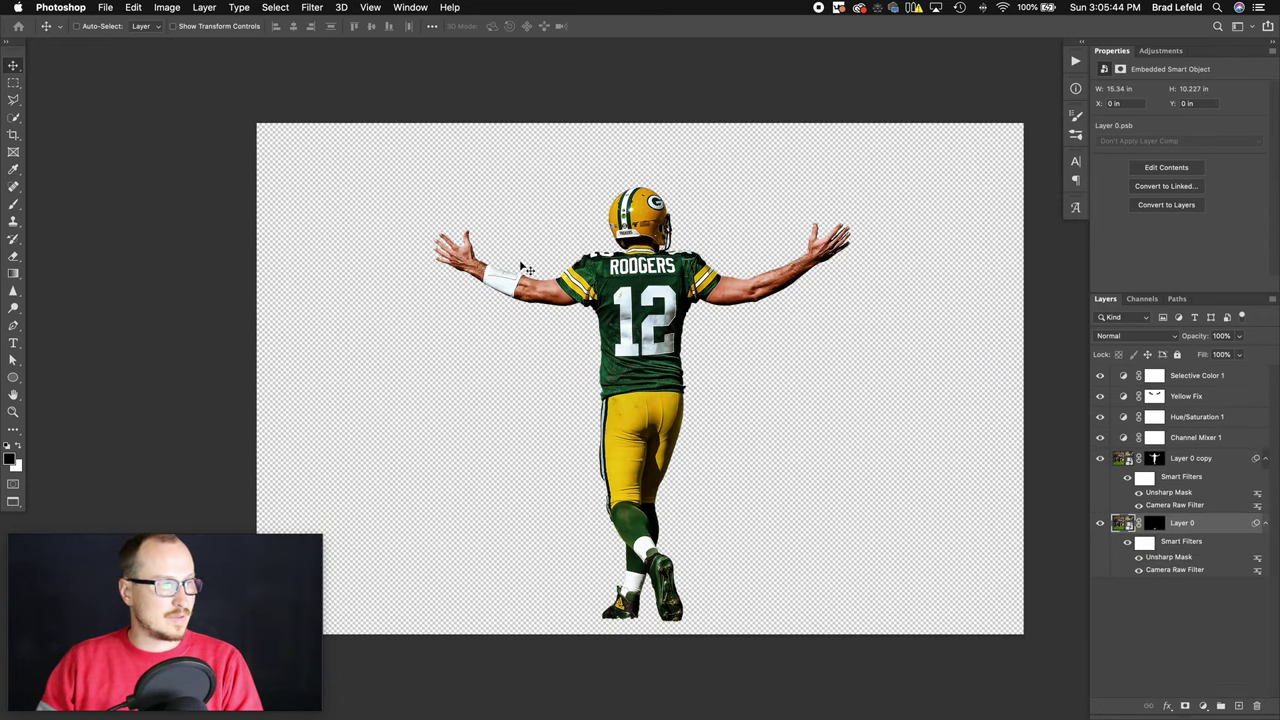
left_click(1191, 461)
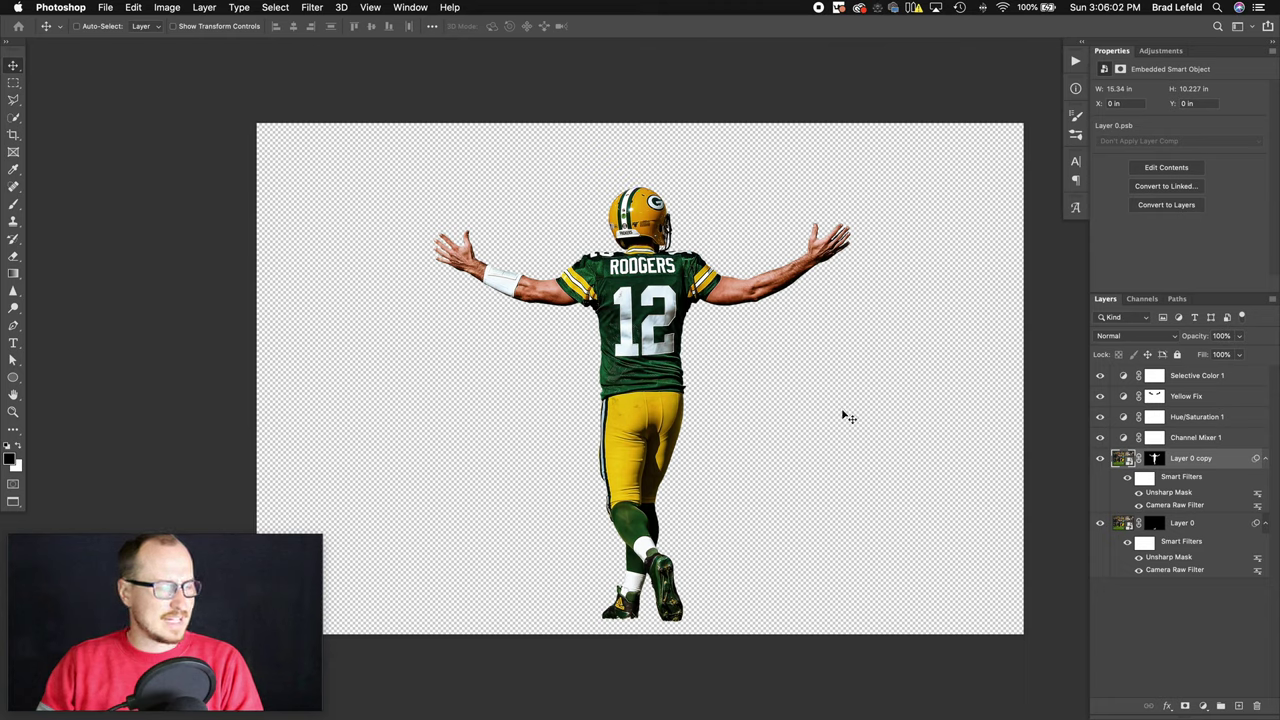
key("super+w")
key("Return")
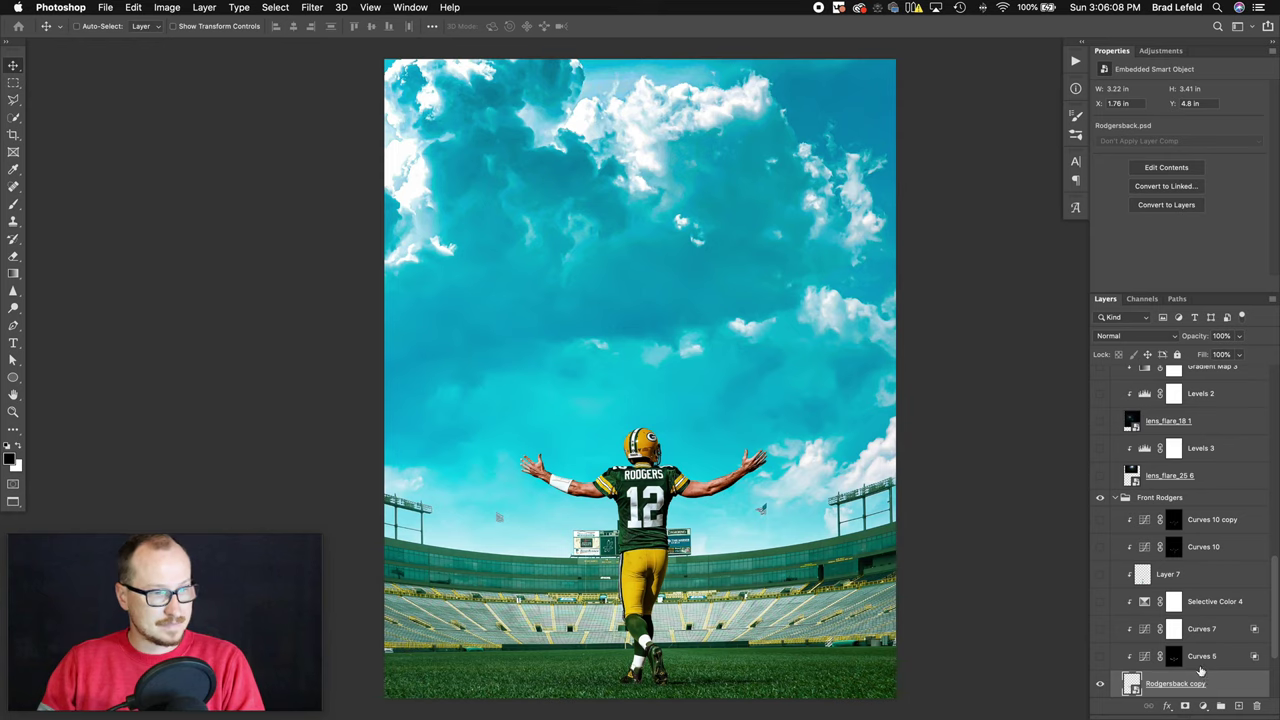
- Show the Curves 5, Curves 7 and Selective Color 4 adjustments on the front player and review both curves
left_click(1175, 657)
left_click(1101, 658)
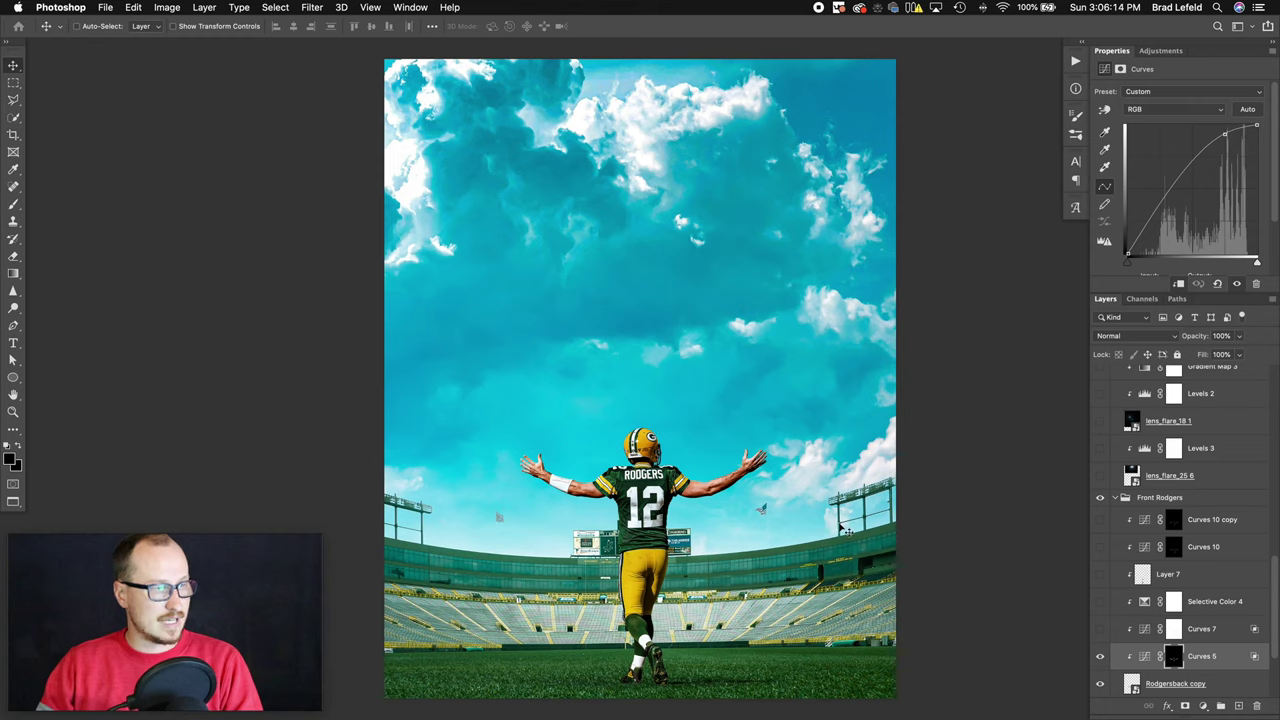
left_click(1100, 629)
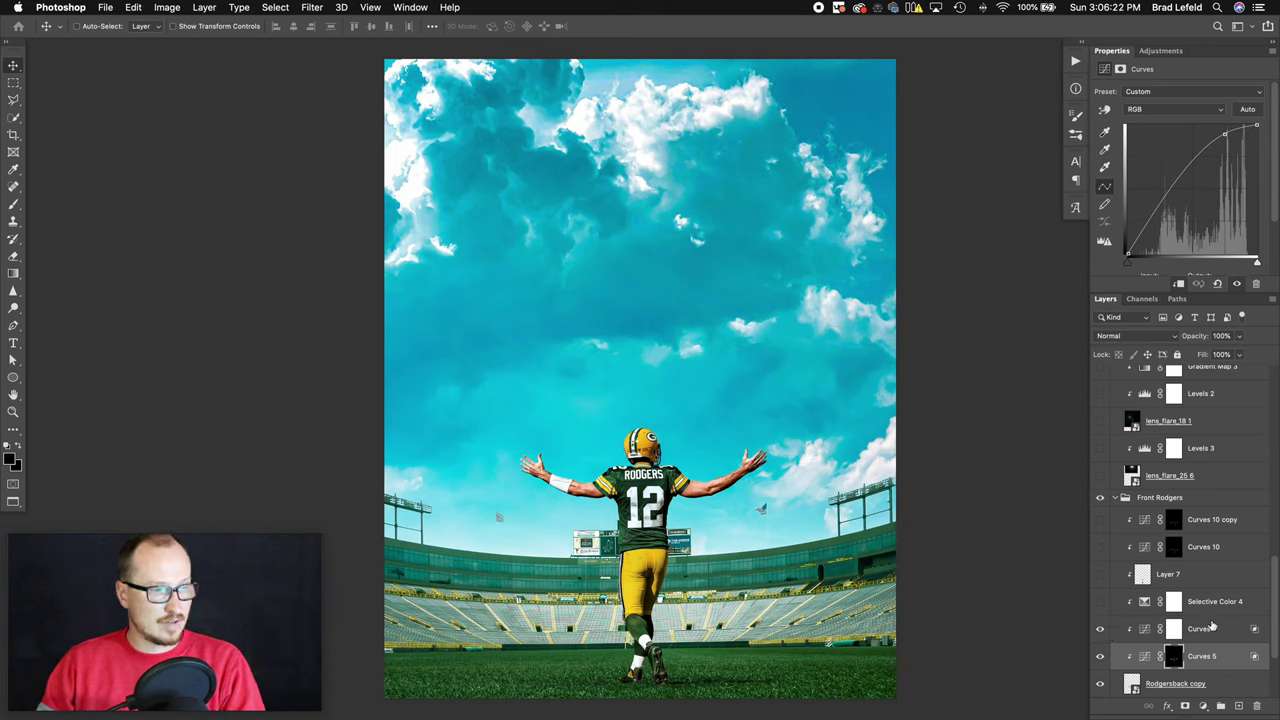
left_click(1212, 627)
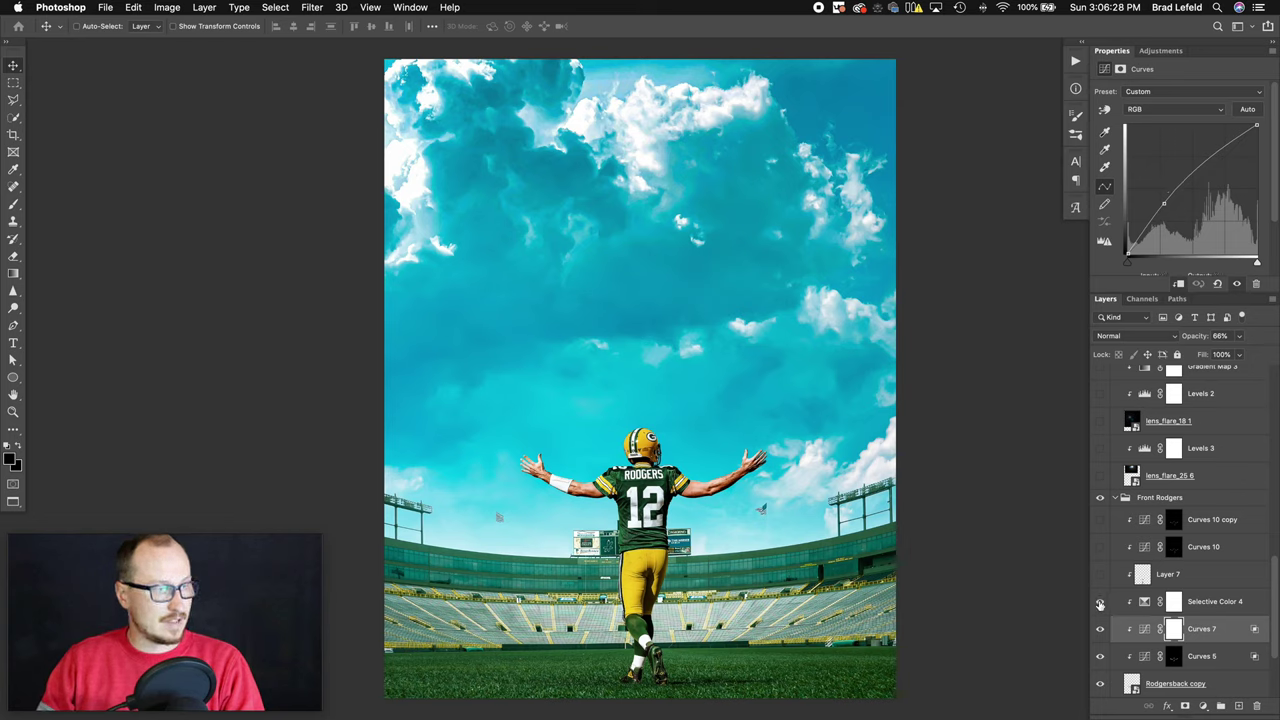
- Examine the adjusted helmet and jersey of the front player up close, then return to the whole poster
key("z")
left_click(659, 490)
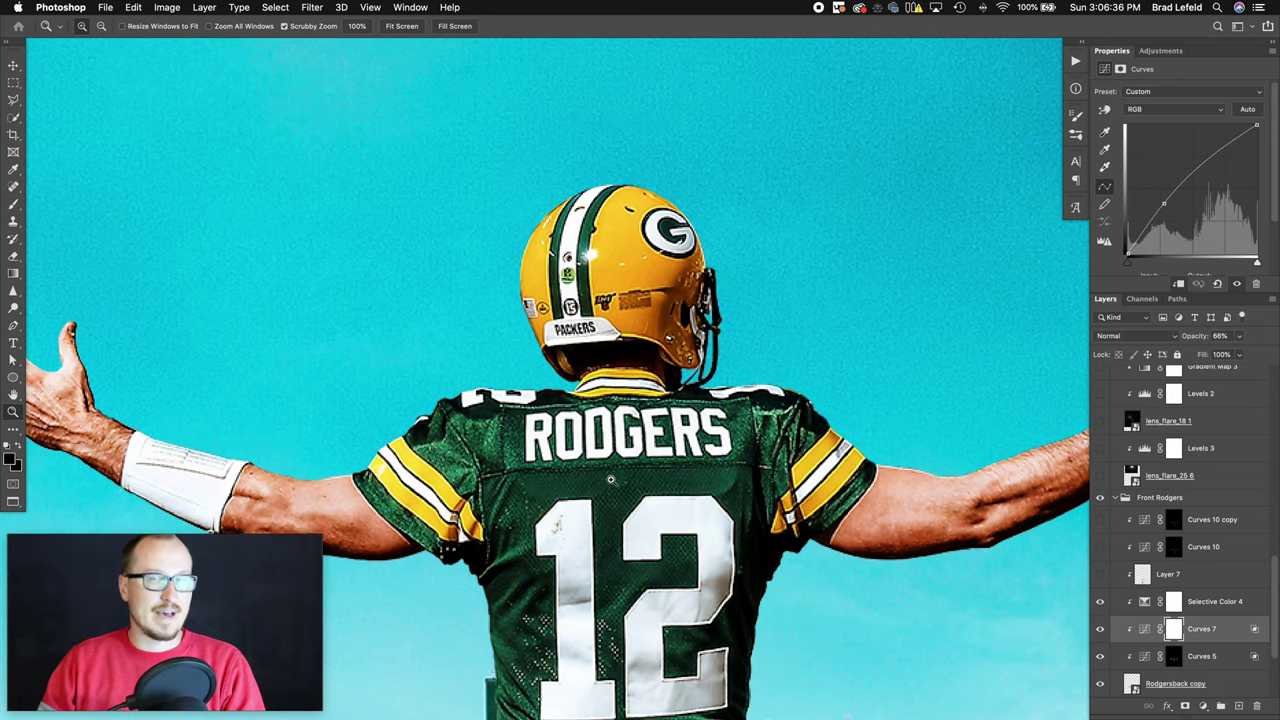
key("alt")
left_click(527, 446, "alt")
left_click(527, 446, "alt")
key("super+0")
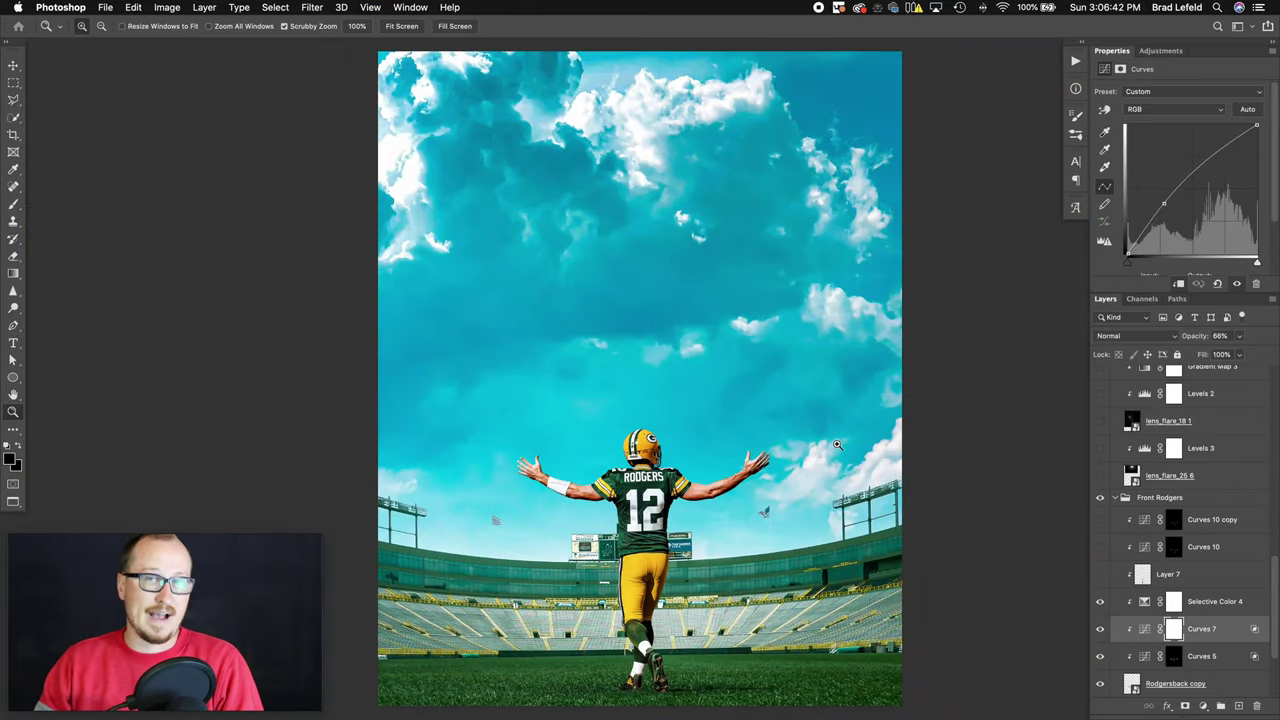
- Show Layer 7 in the Front Rodgers group and compare the player's socks and shoes with it off and on
left_click(1114, 580)
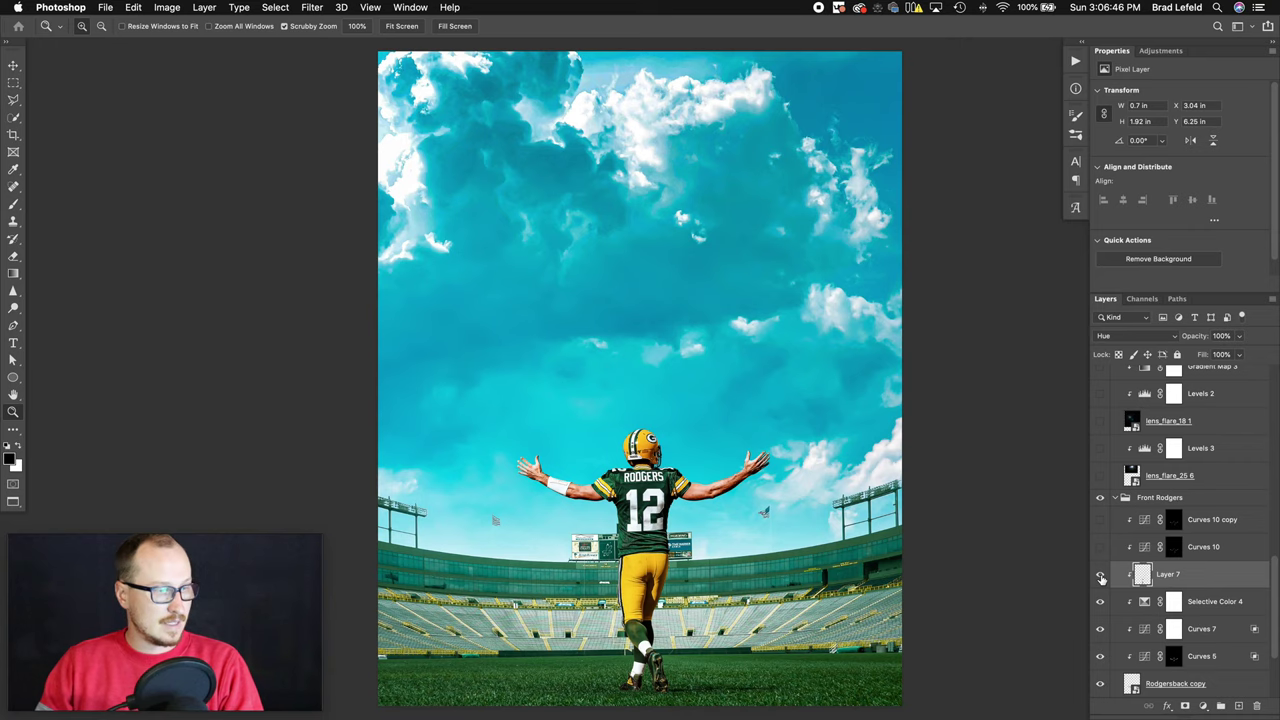
left_click_drag(600, 628, 740, 607)
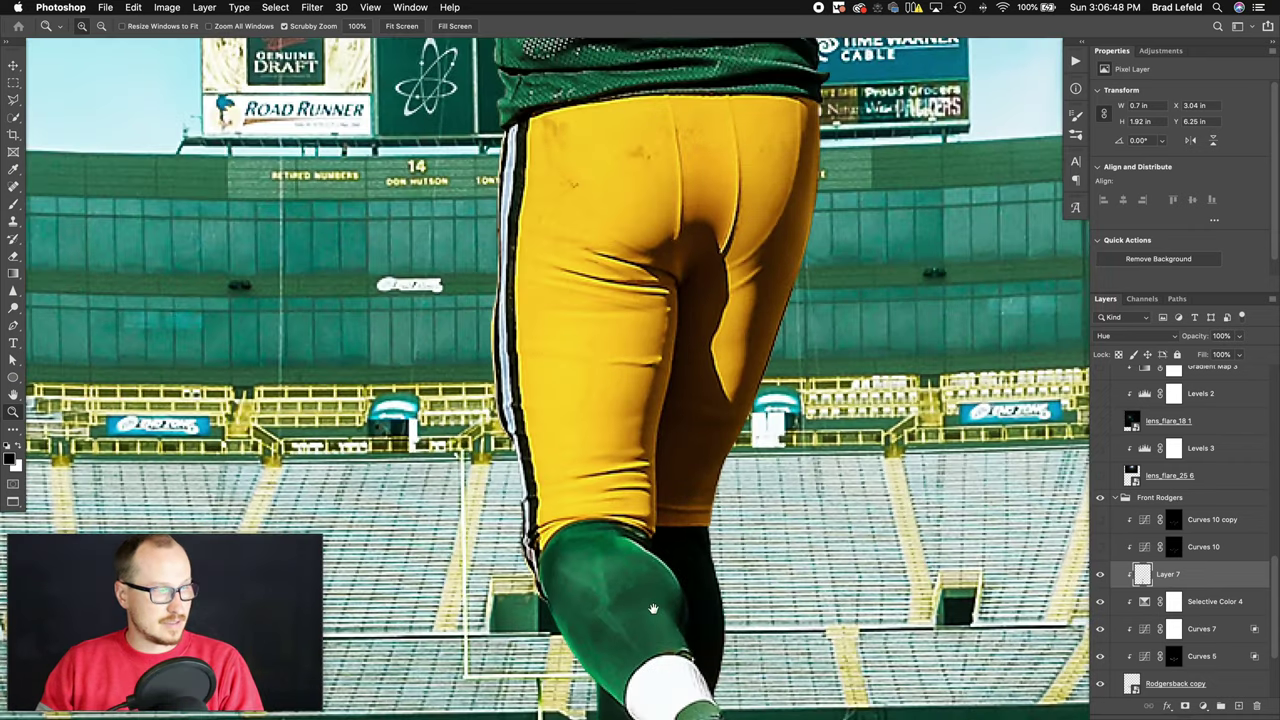
scroll(740, 607, "down", 3)
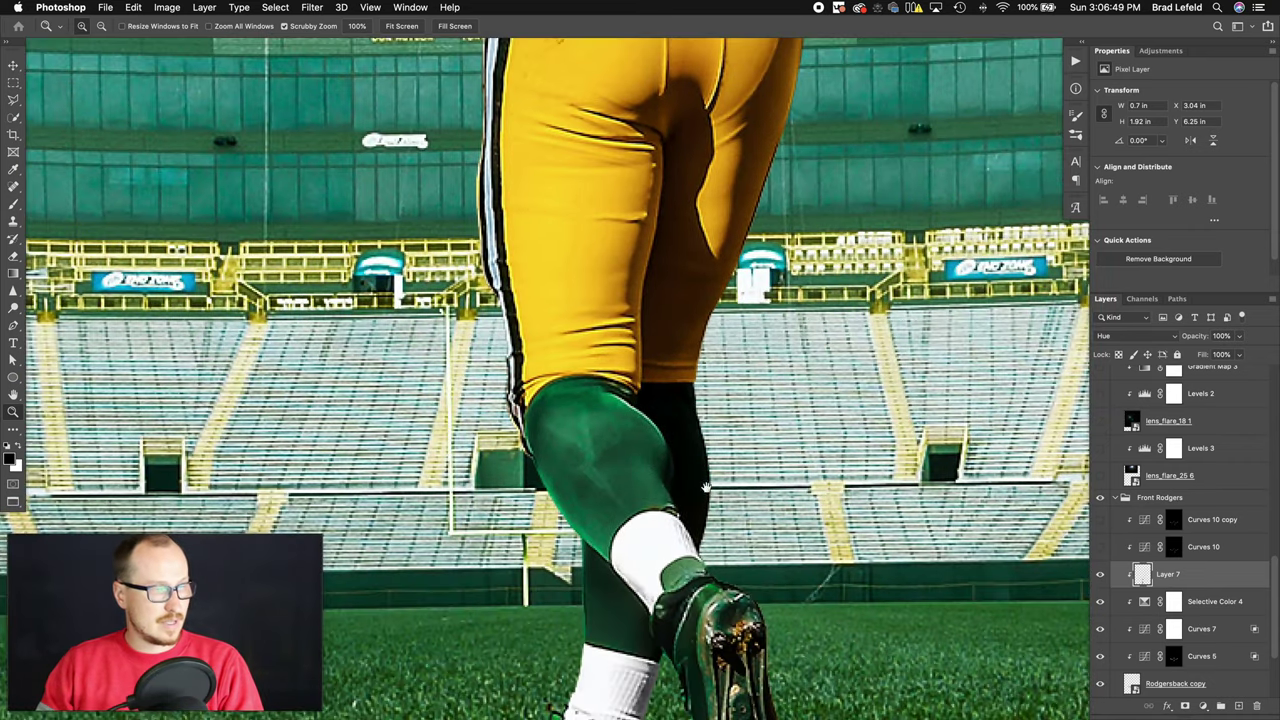
left_click(1100, 575)
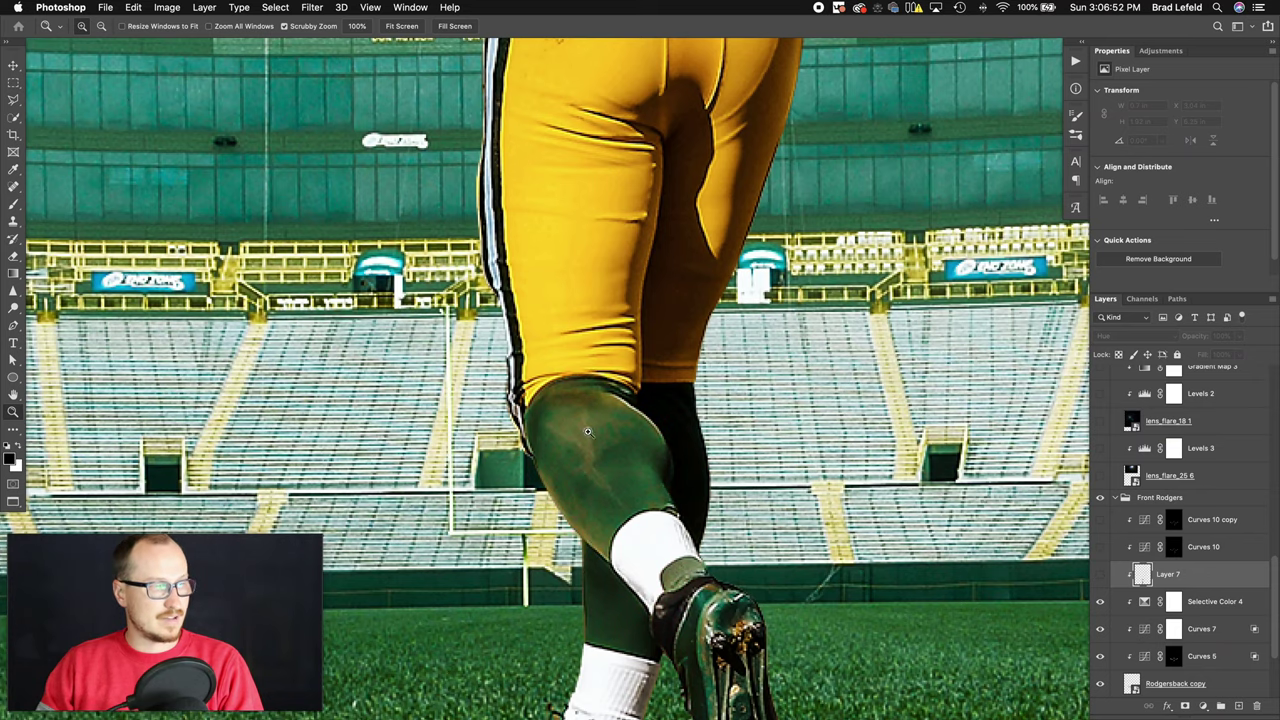
scroll(612, 597, "down", 3)
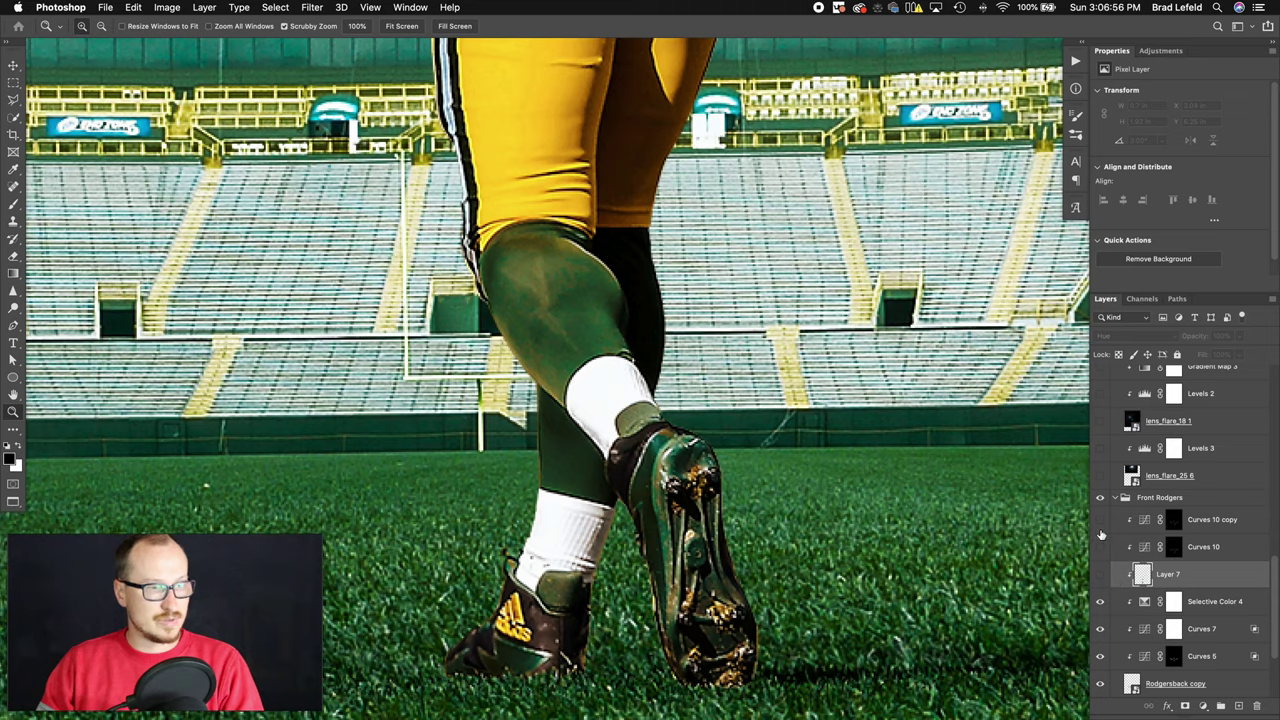
left_click(1100, 575)
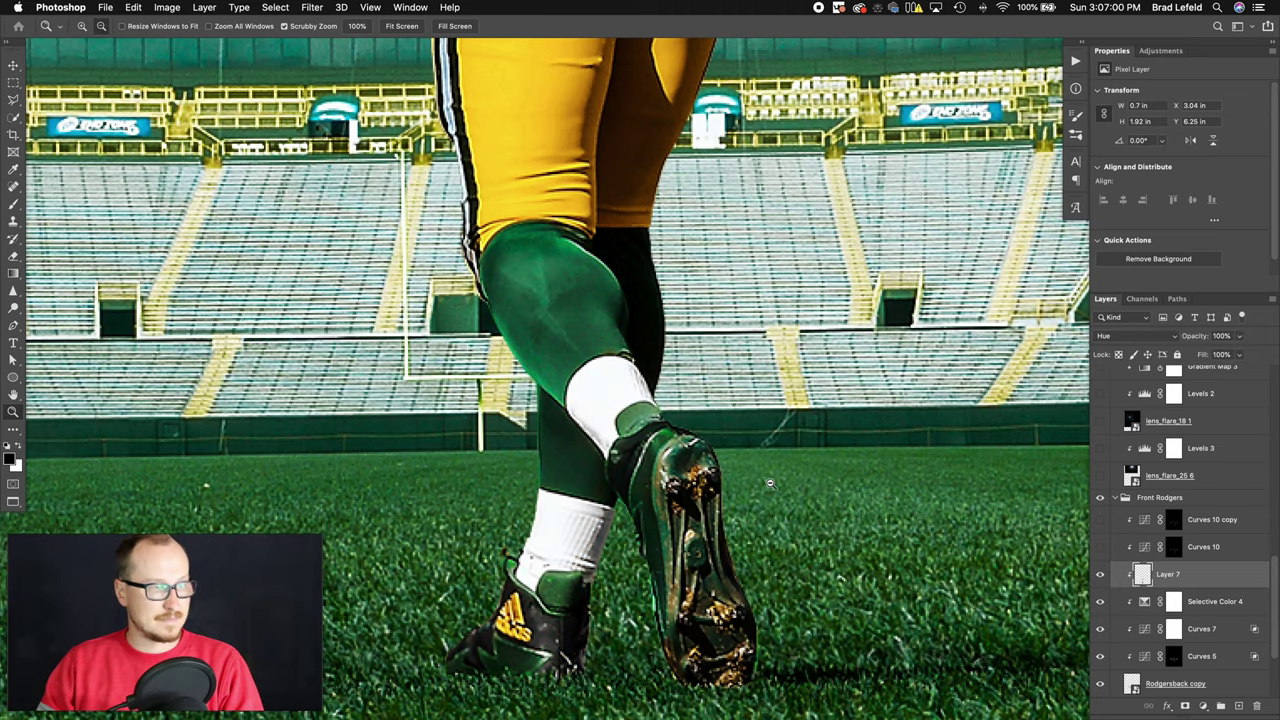
- Show the Curves 10 and Curves 10 copy adjustments on the front player with the whole poster in view
key("super+0")
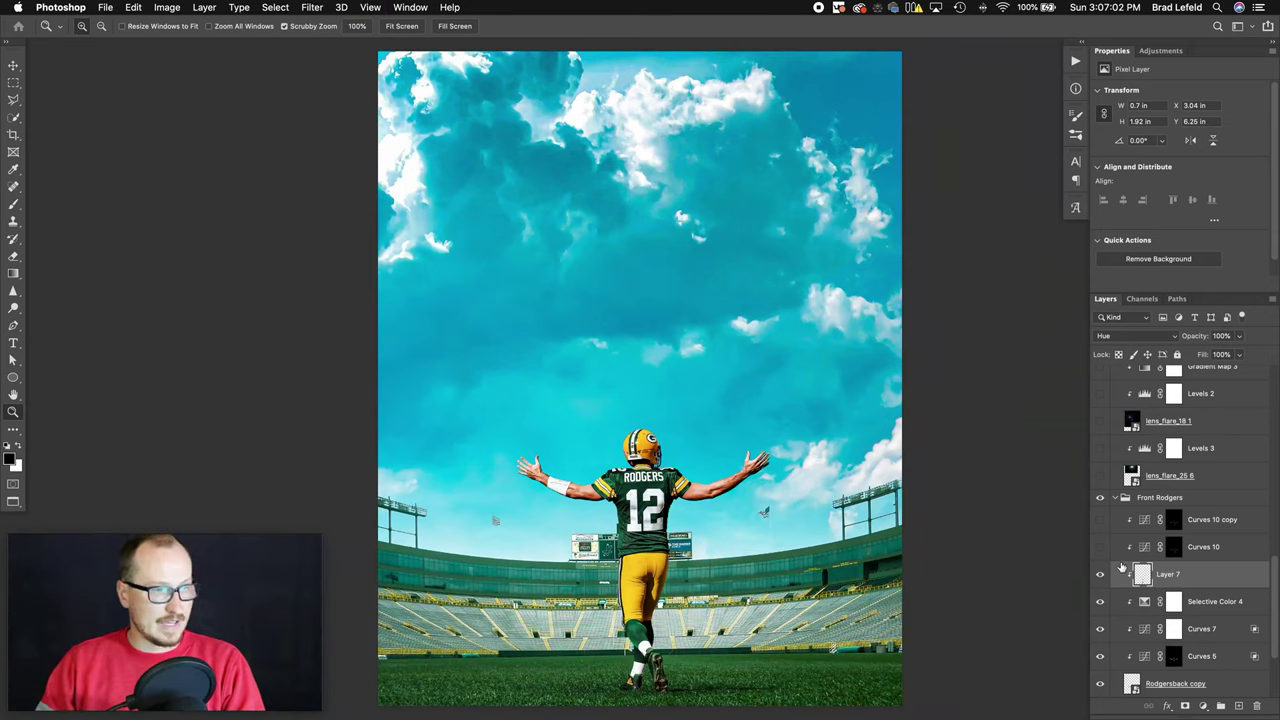
left_click(1100, 547)
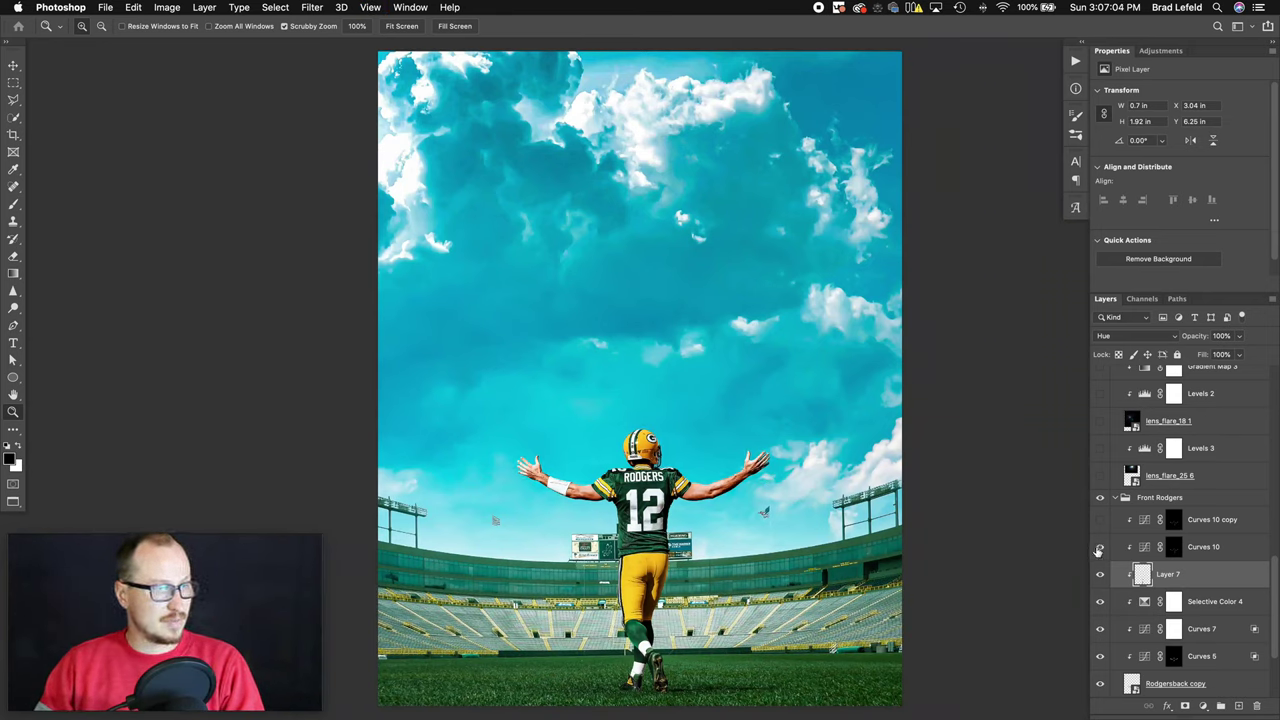
left_click(1100, 520)
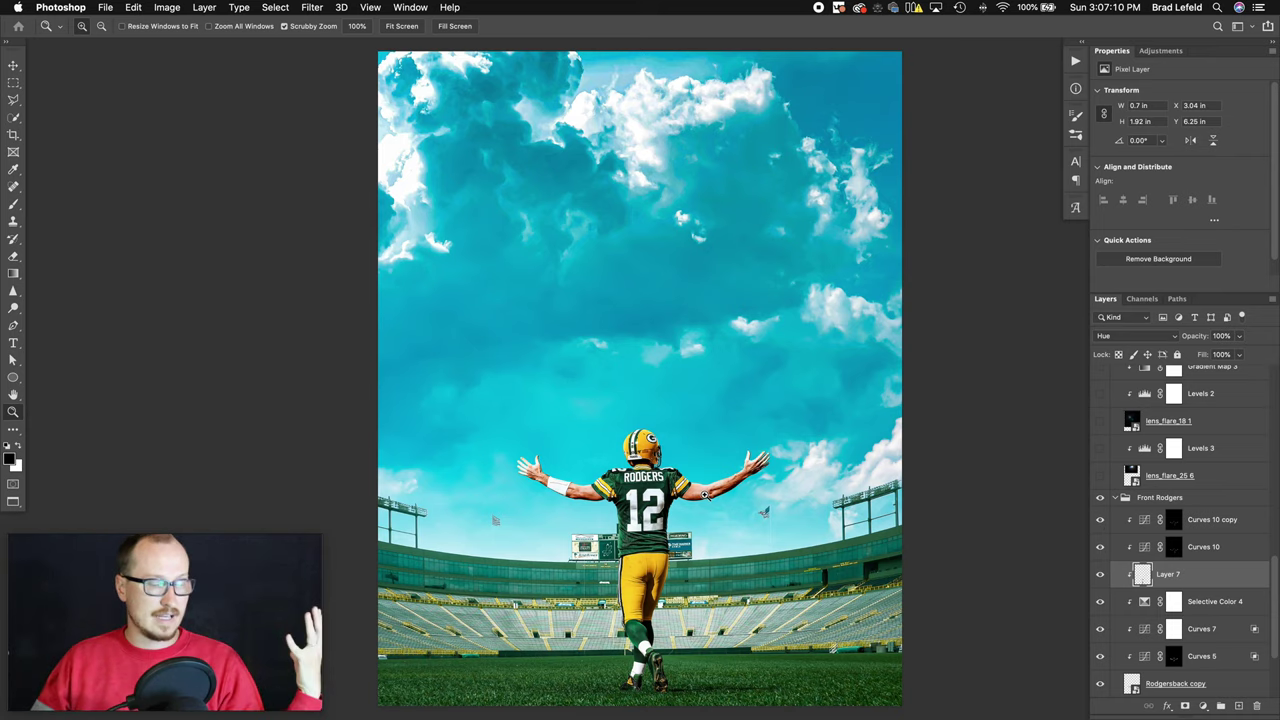
- Collapse the Front Rodgers group and select the LombardiTrophy layer in the Trophy group
left_click(1114, 498)
left_click(1116, 498)
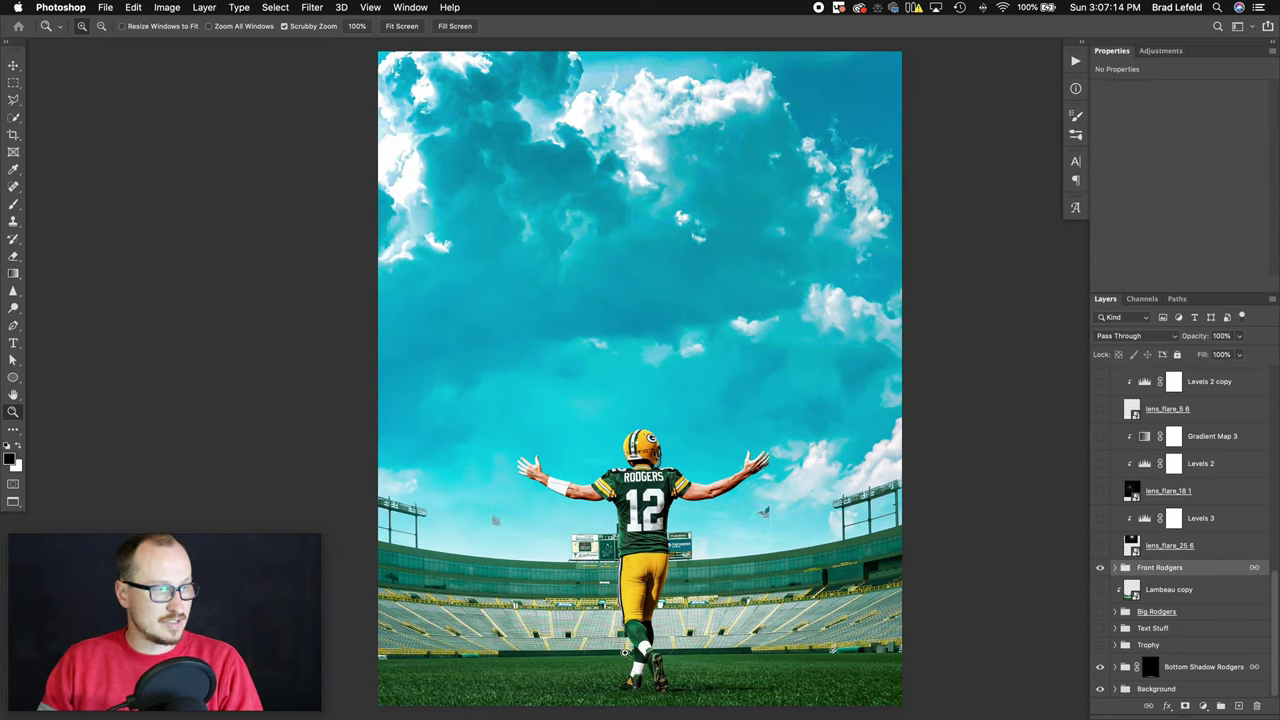
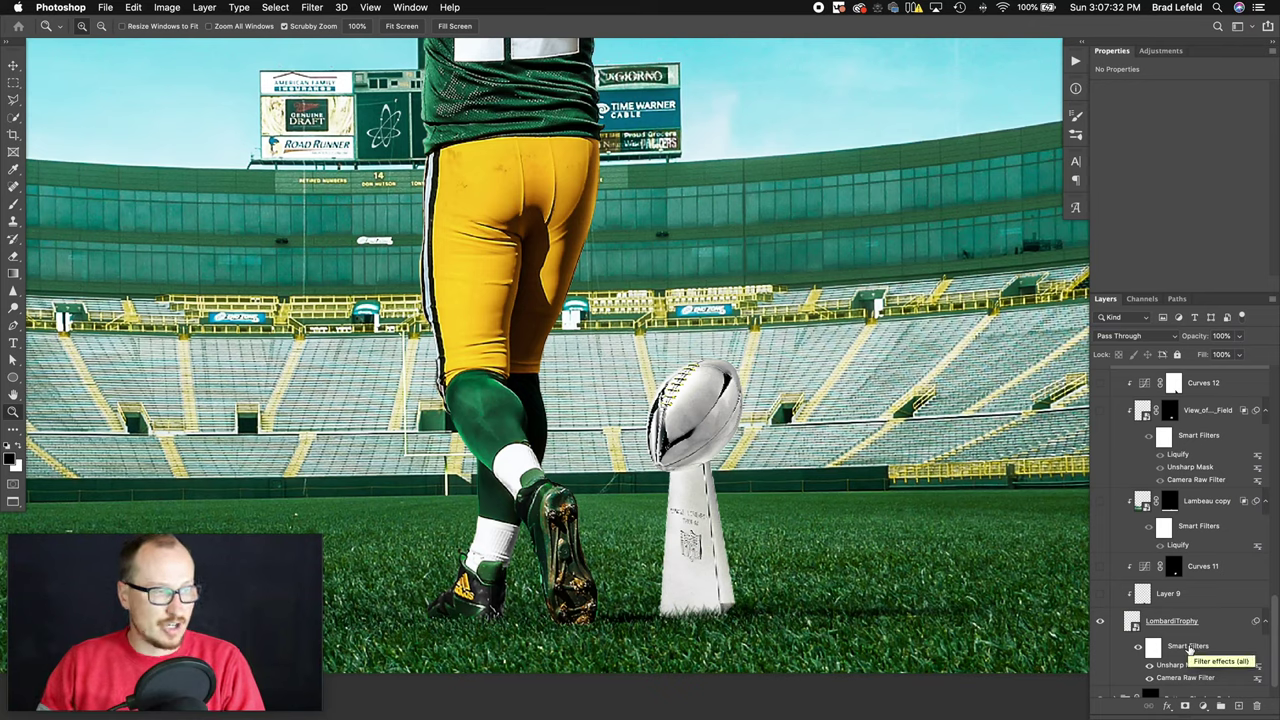
left_click(1133, 623)
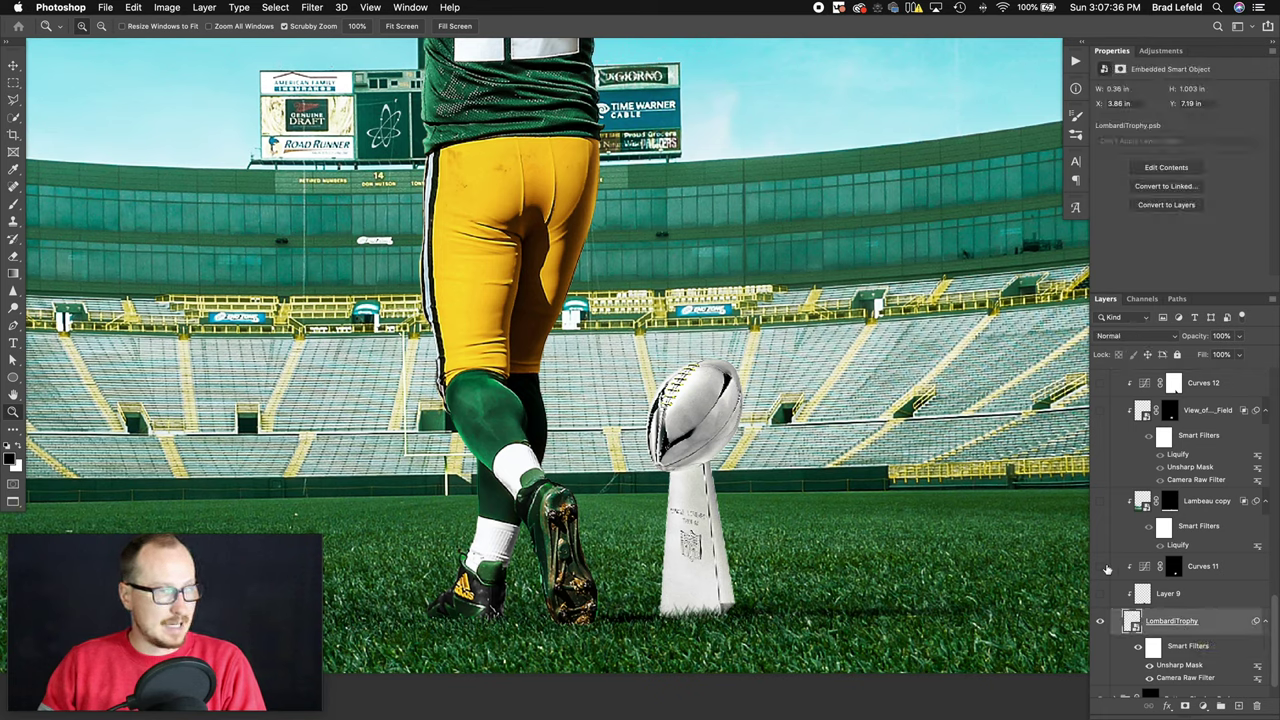
- Open the contents of the LombardiTrophy smart object, examine the masked trophy up close, and return to the poster
scroll(1150, 567, "down", 3)
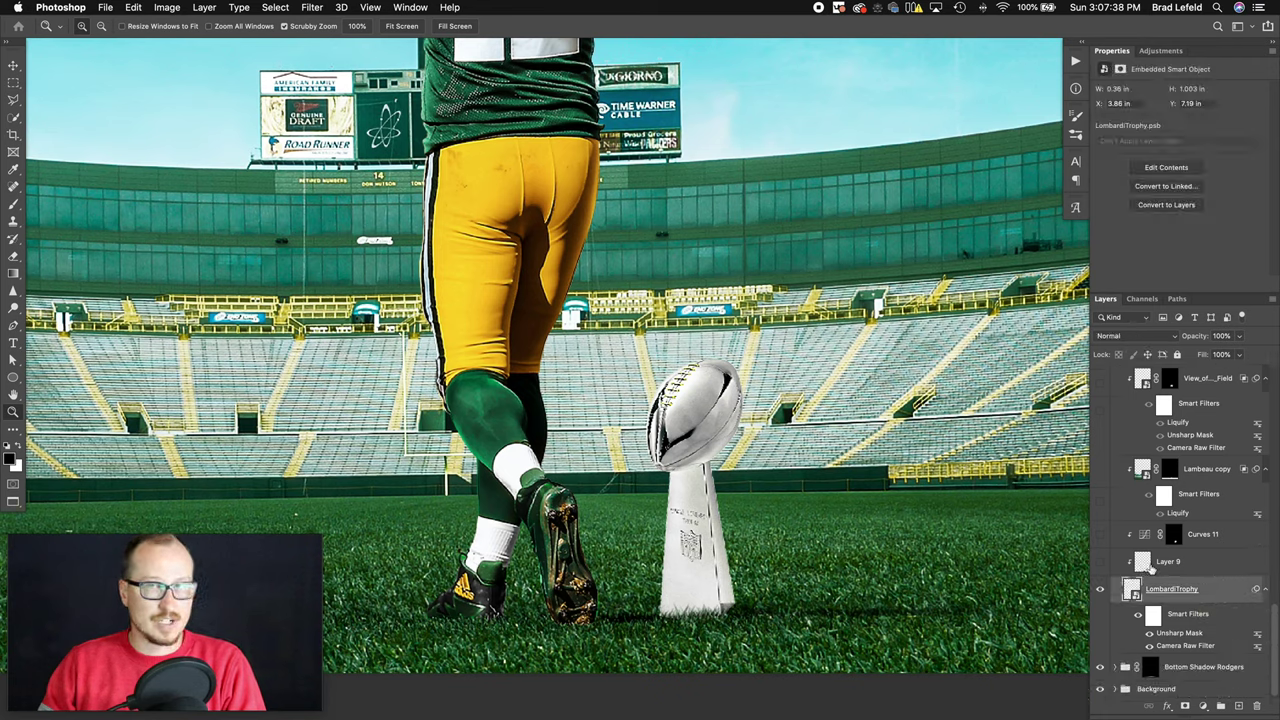
scroll(1148, 585, "up", 1)
double_click(1131, 605)
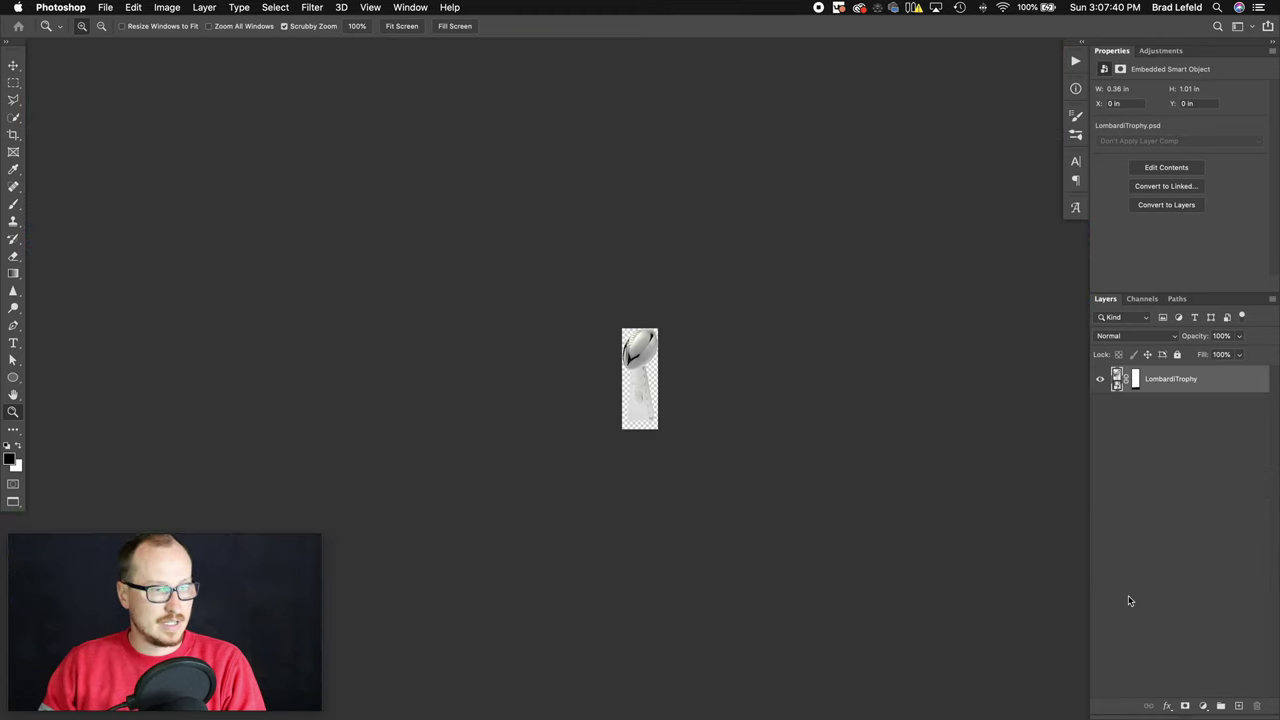
left_click_drag(616, 362, 712, 370)
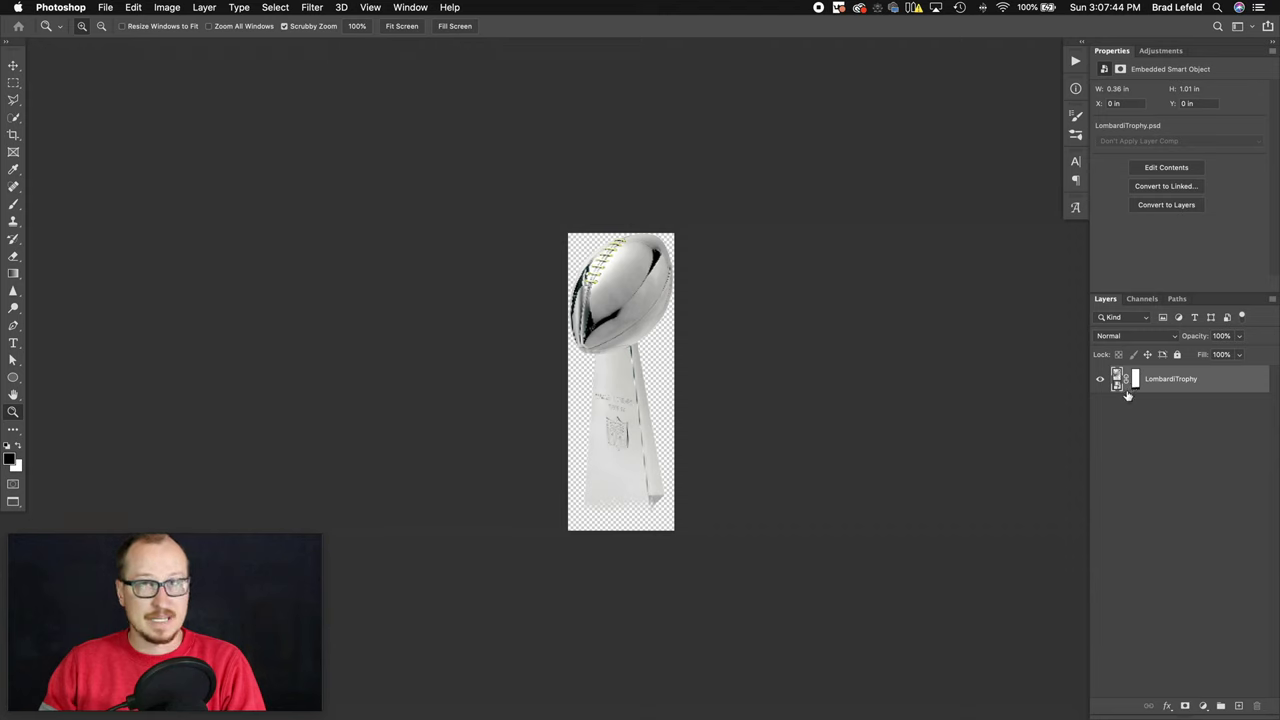
key("super+w")
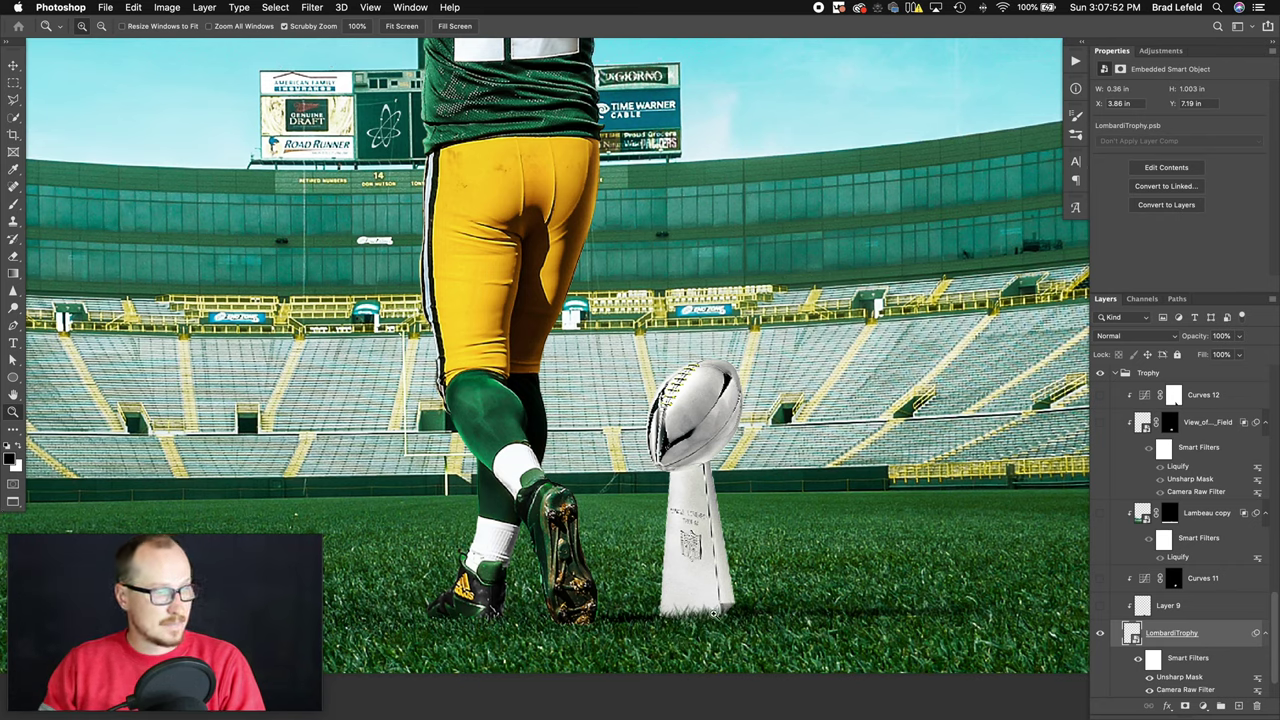
- Show Layer 9 and the Curves 11 adjustment on the trophy
left_click(1166, 606)
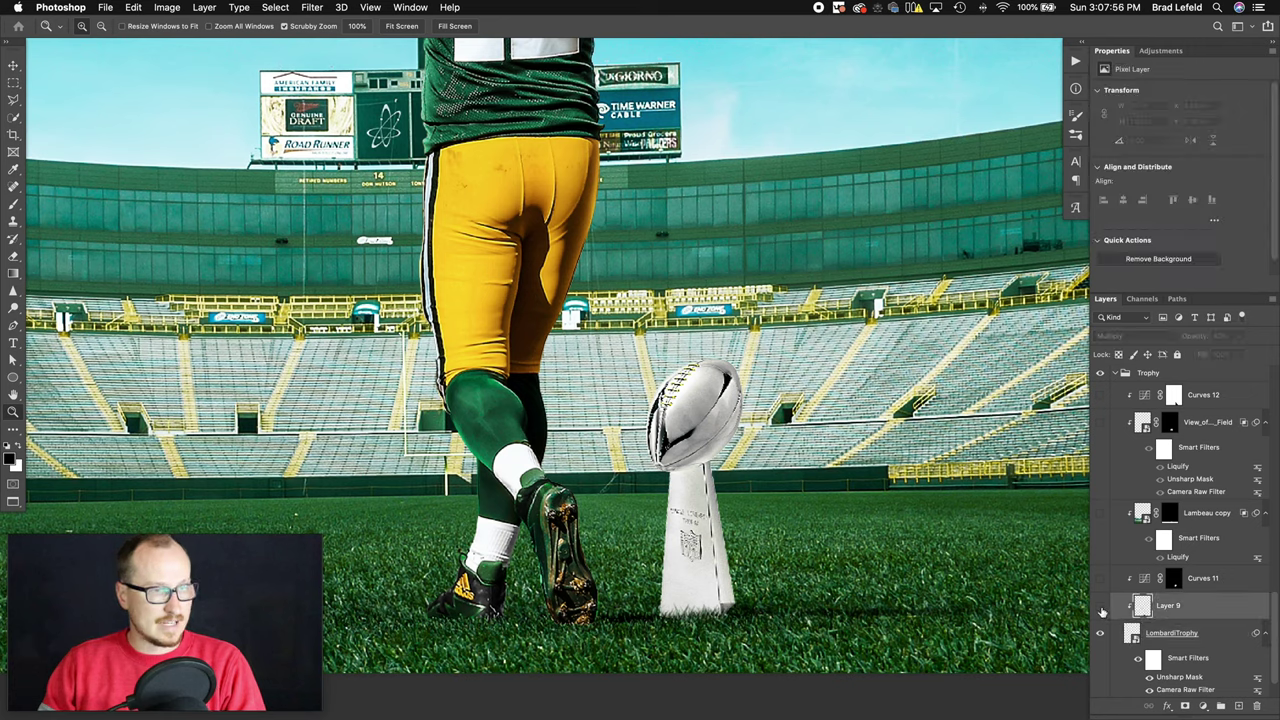
left_click(1101, 607)
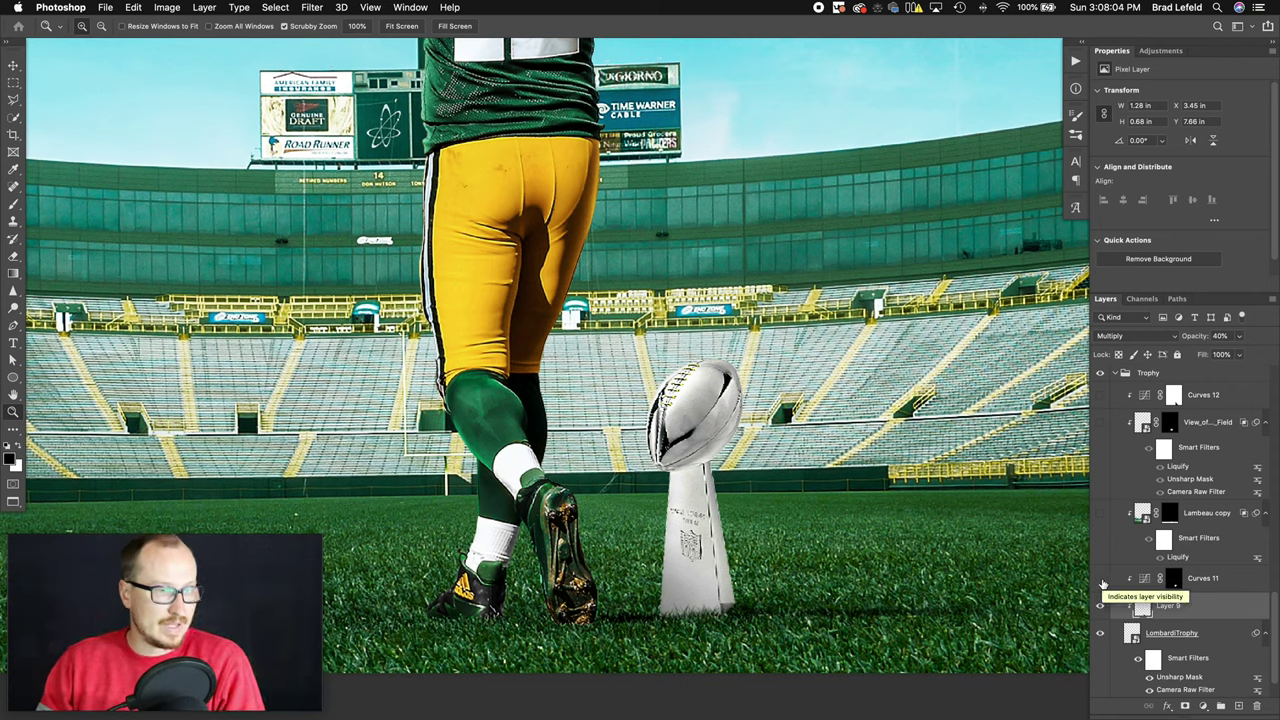
left_click(1101, 580)
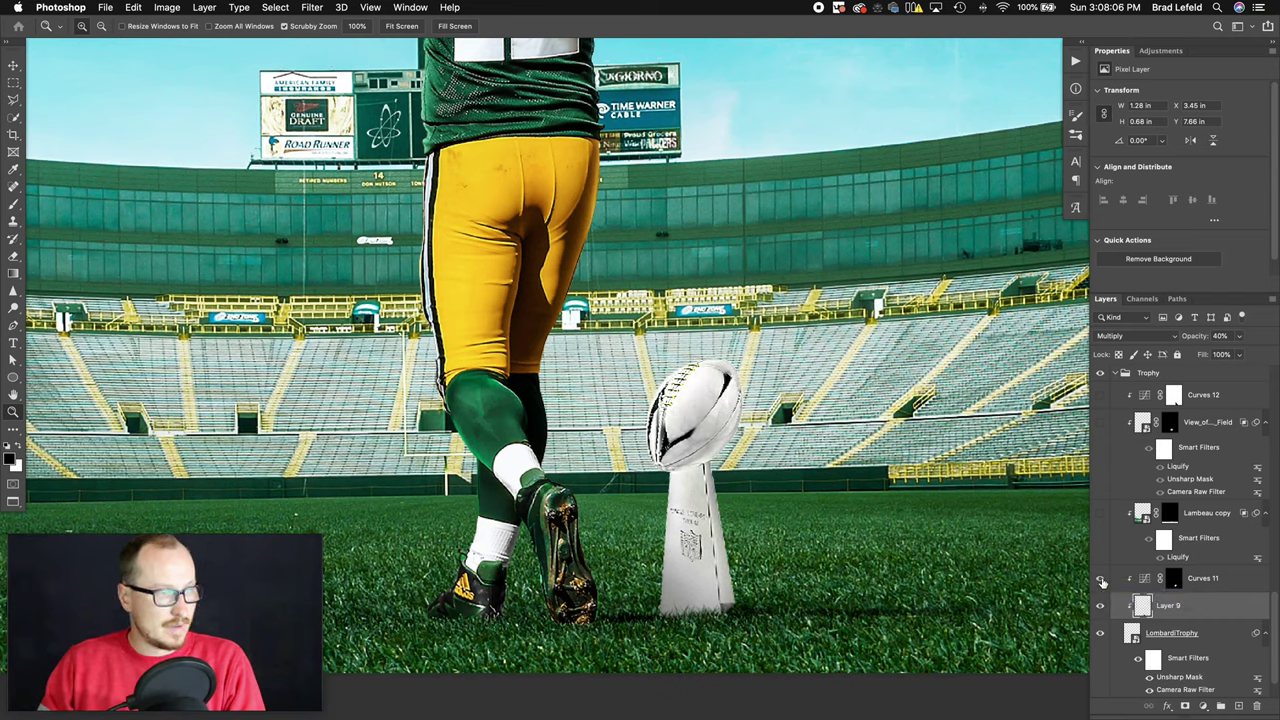
- Show the Lambeau copy and View_of..._Field layers plus the Curves 12 adjustment on the trophy
left_click(1200, 515)
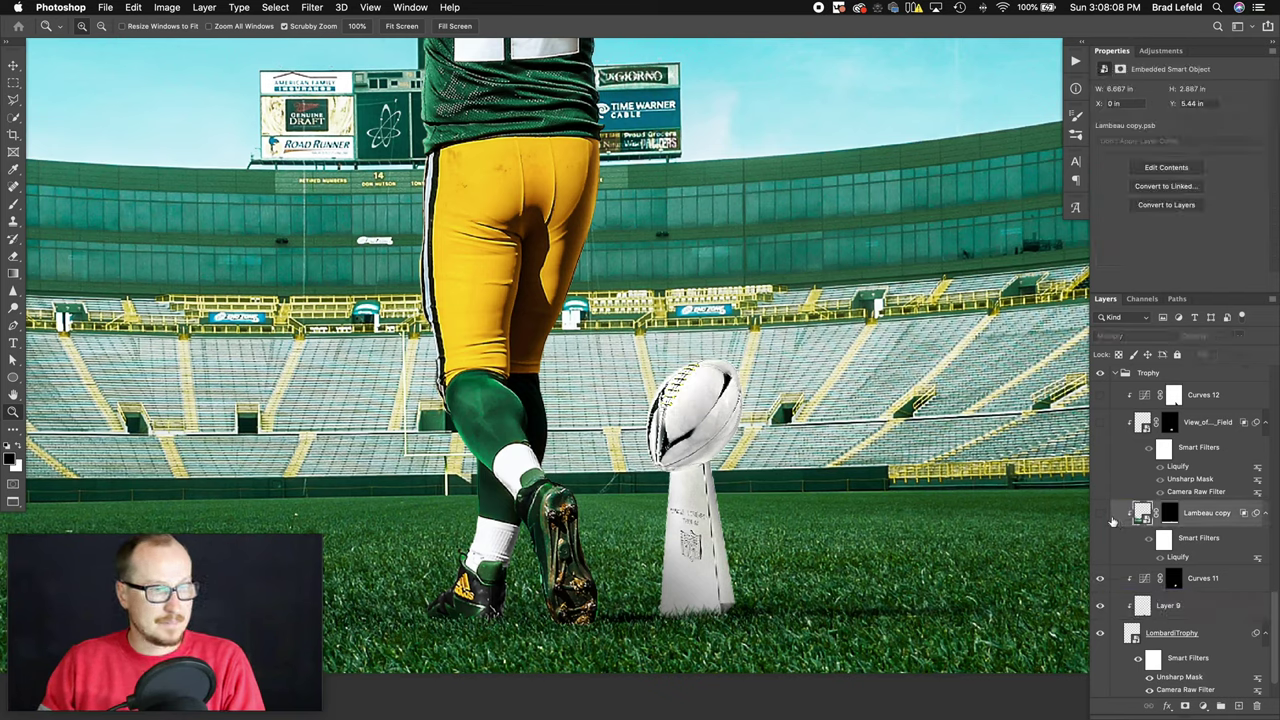
left_click(1099, 515)
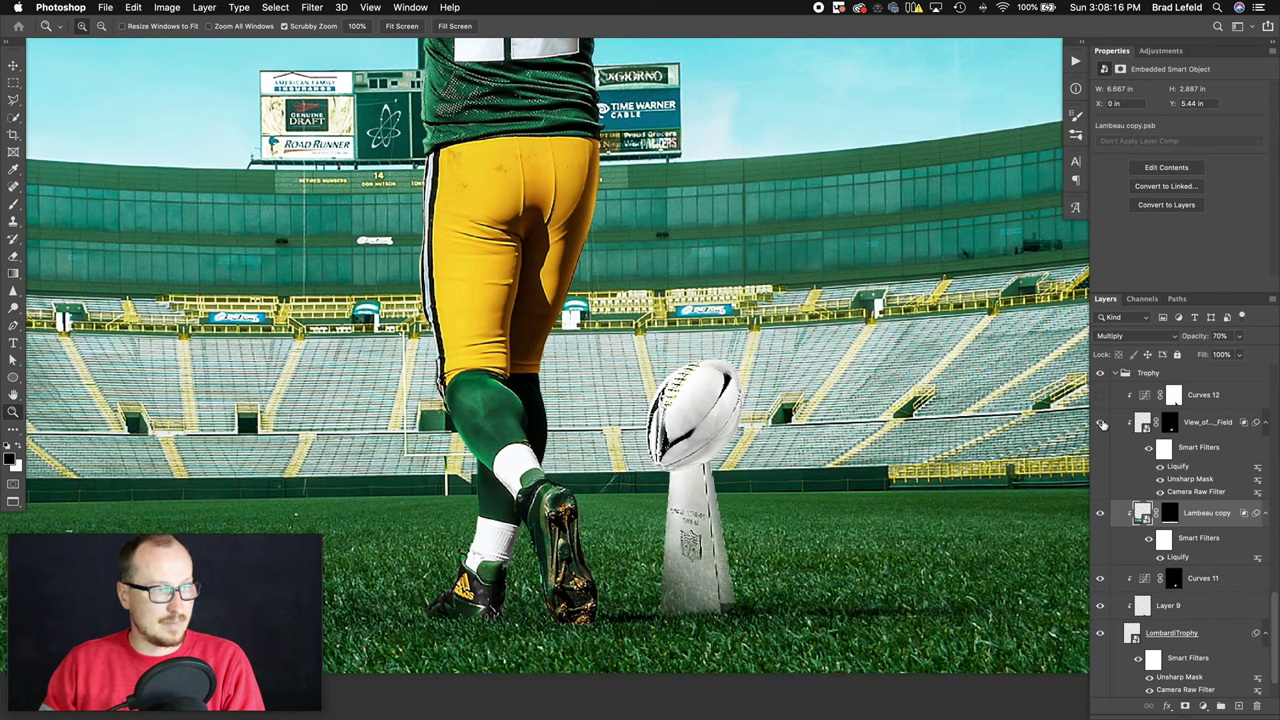
left_click(1100, 422)
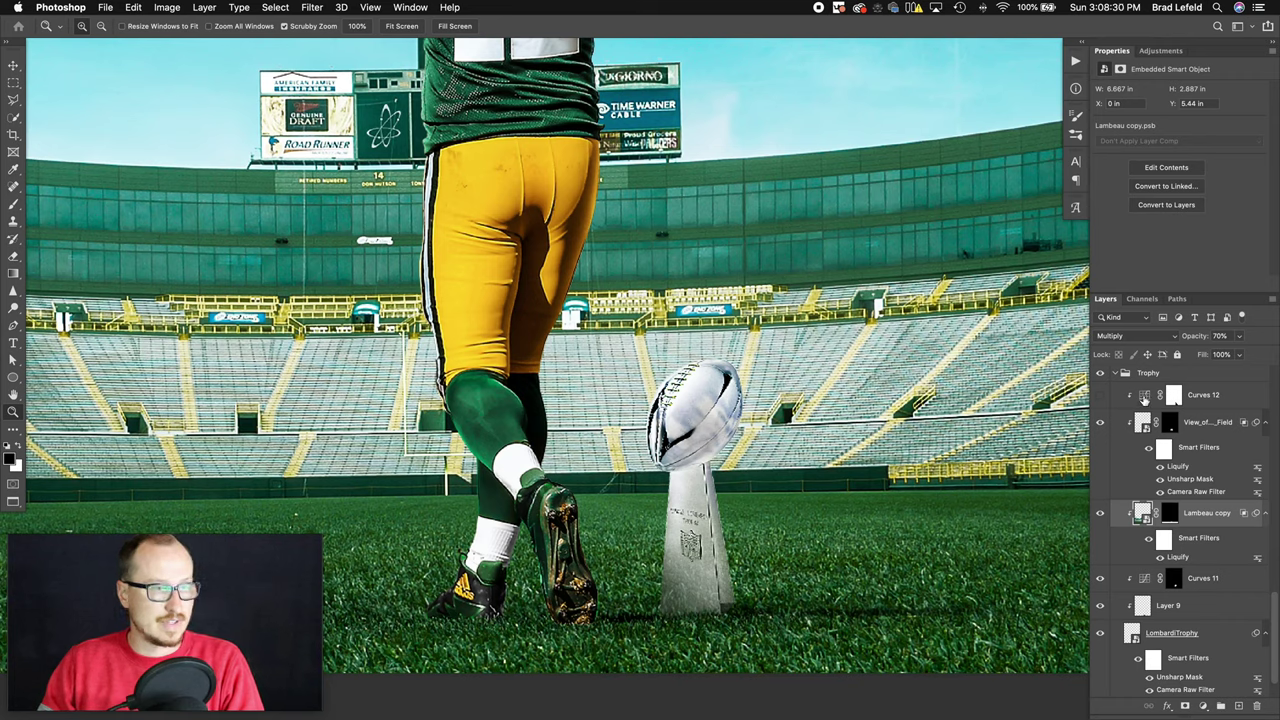
left_click(1145, 397)
left_click(1100, 397)
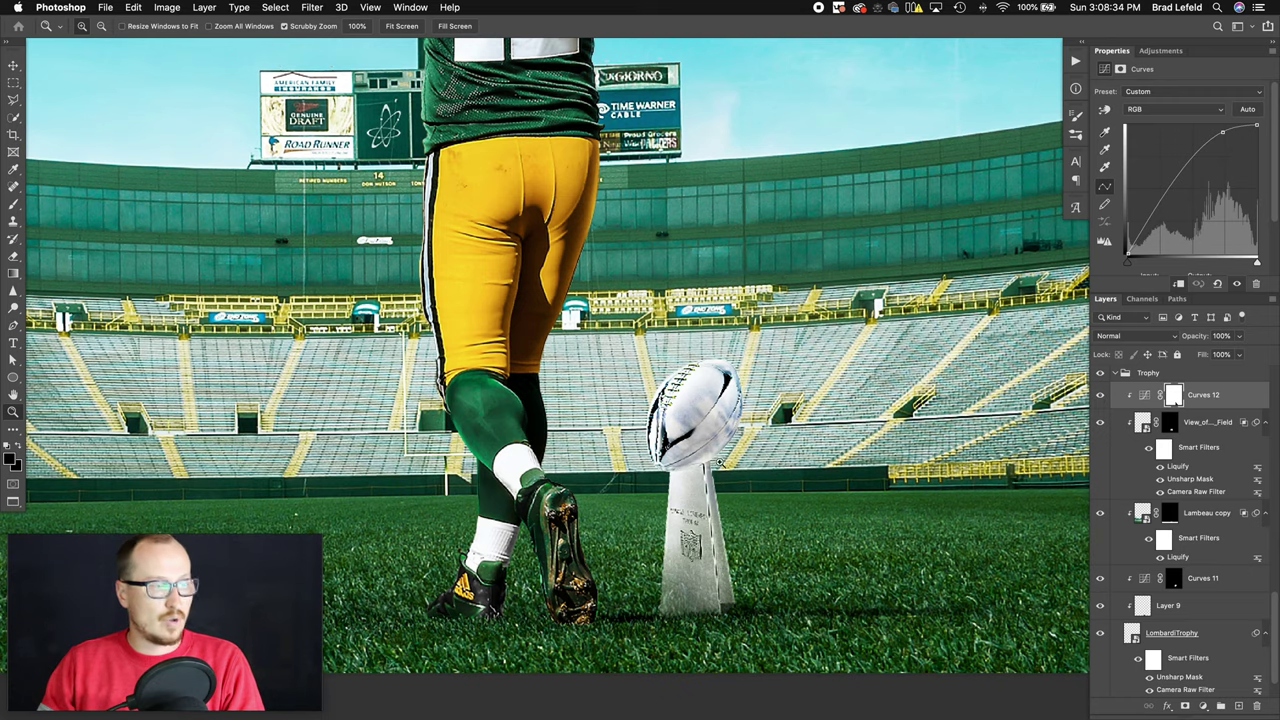
- Collapse the Trophy group and view the finished trophy beside the front player in the wider scene
left_click(1117, 373)
key("super+0")
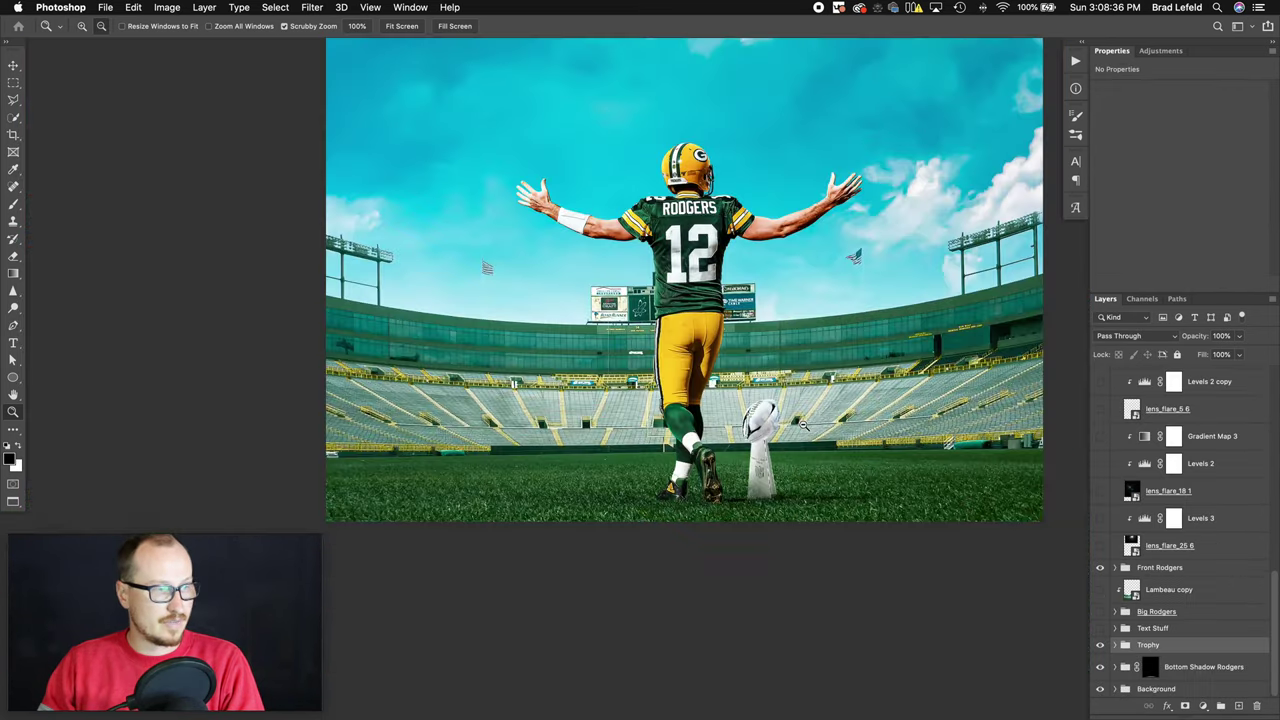
left_click(750, 533)
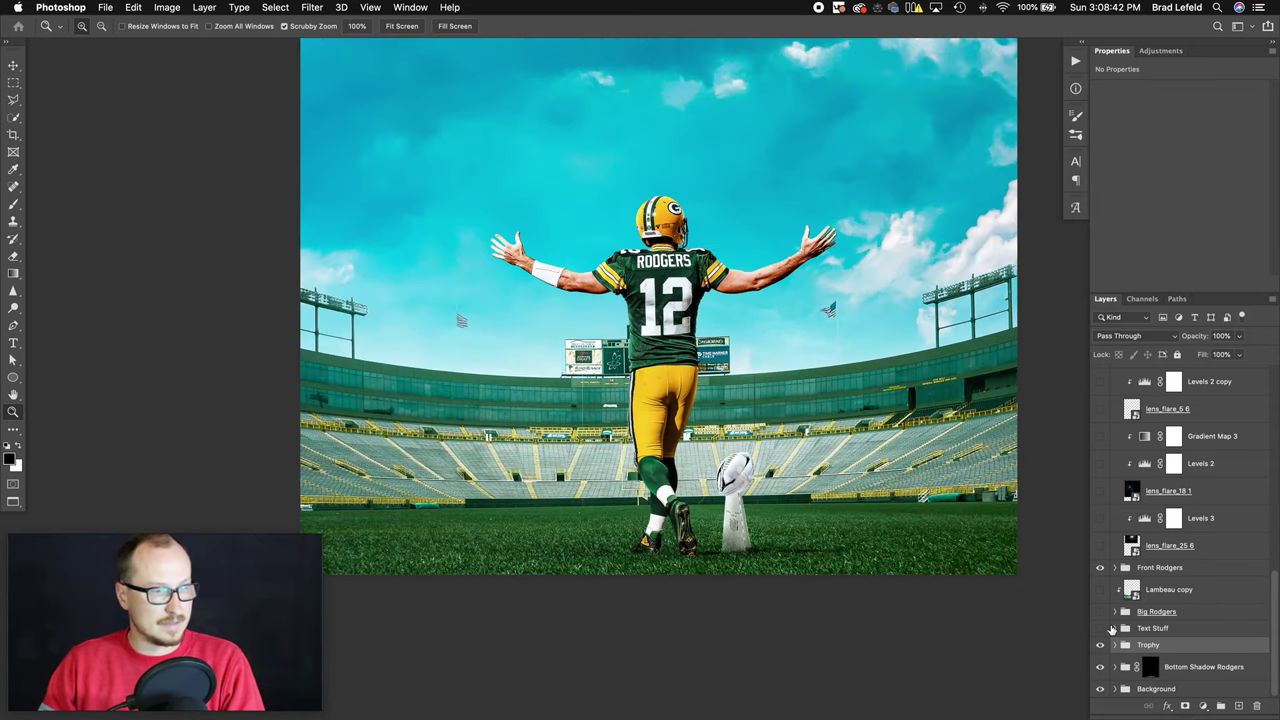
- Expand the Big Rodgers group and show its Rodgersedited2 layer with the whole poster in view
left_click(1115, 611)
scroll(1113, 615, "down", 10)
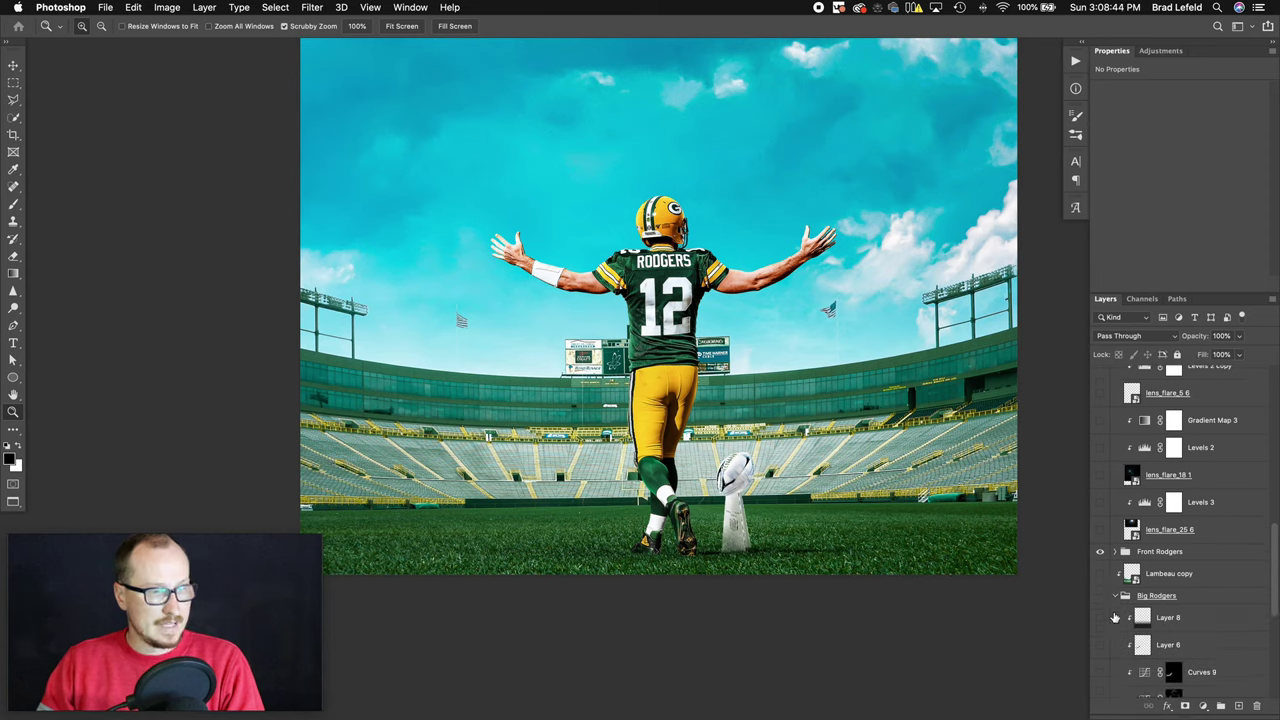
scroll(1113, 615, "down", 1)
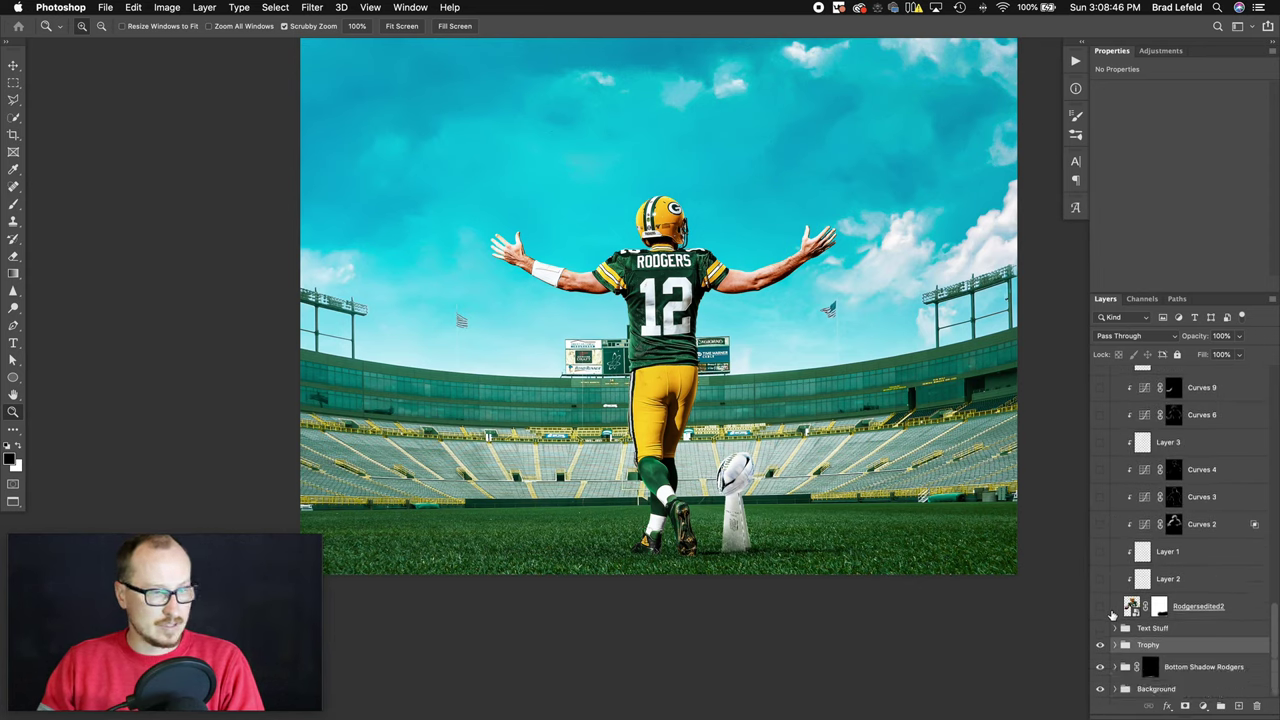
left_click(1100, 606)
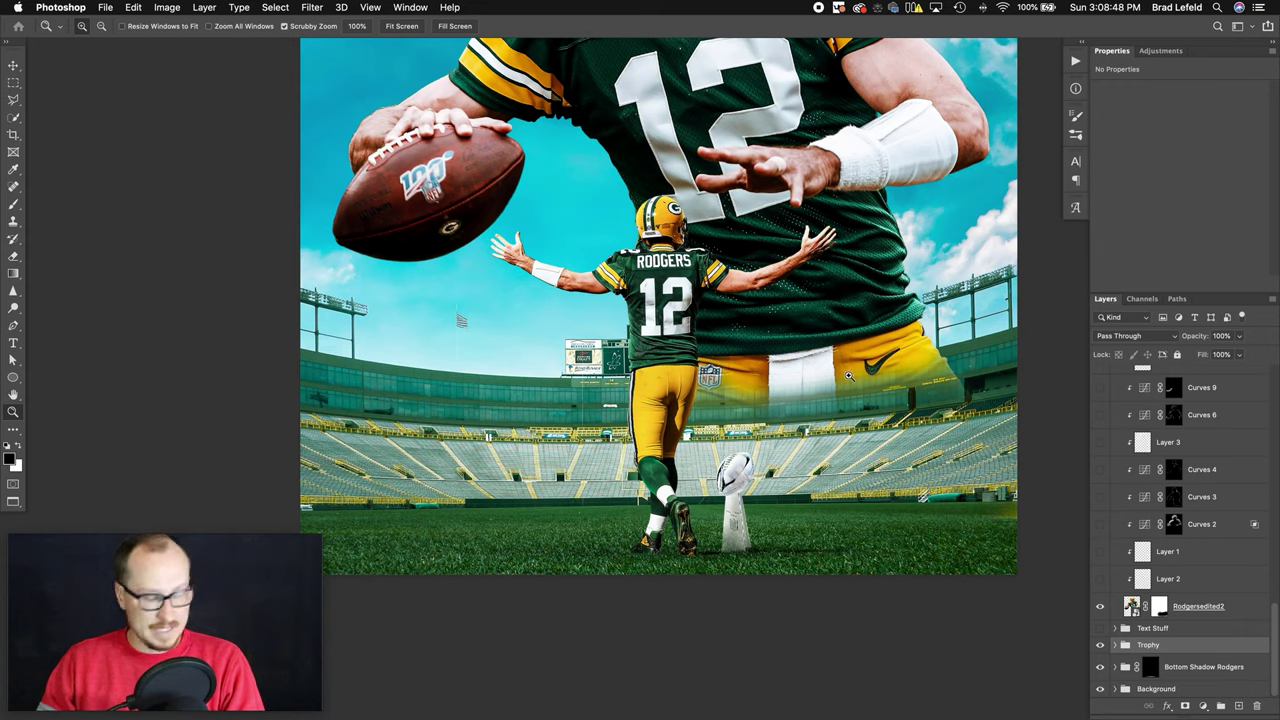
key("super+0")
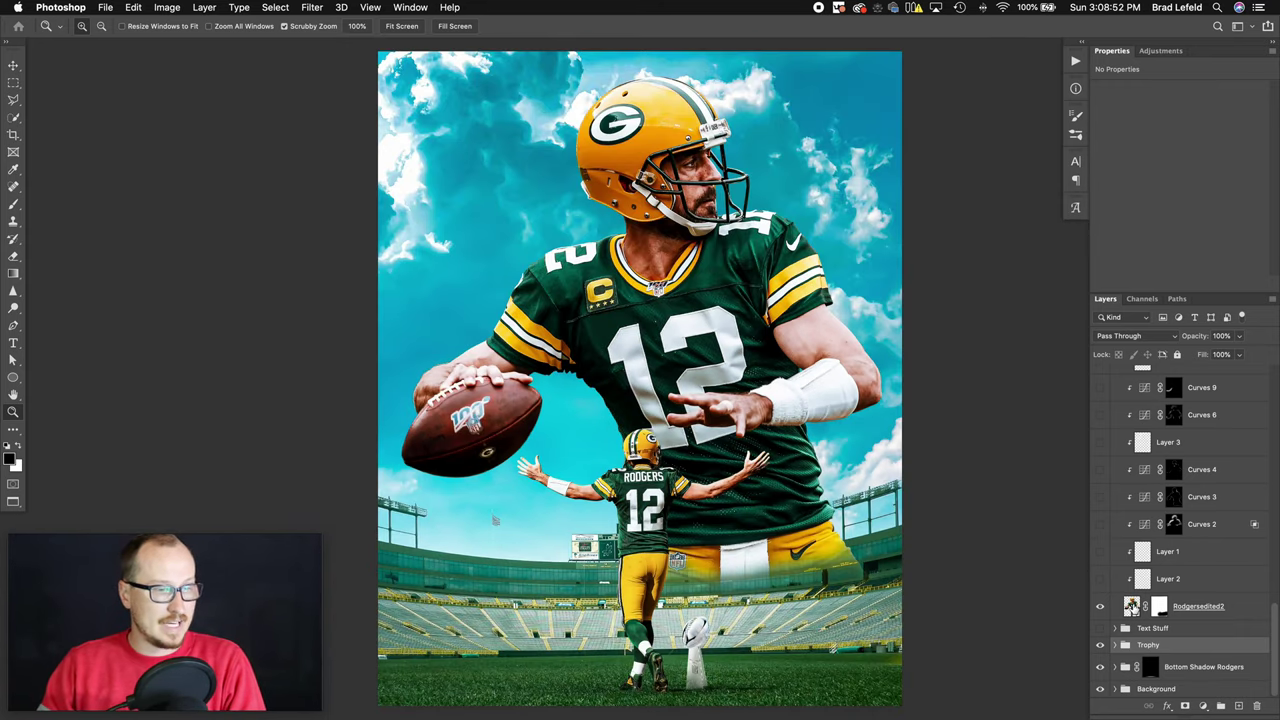
- Open the contents of the Rodgersedited2 smart object and compare the edited cutout with the original photo on Layer 0 copy
double_click(1131, 607)
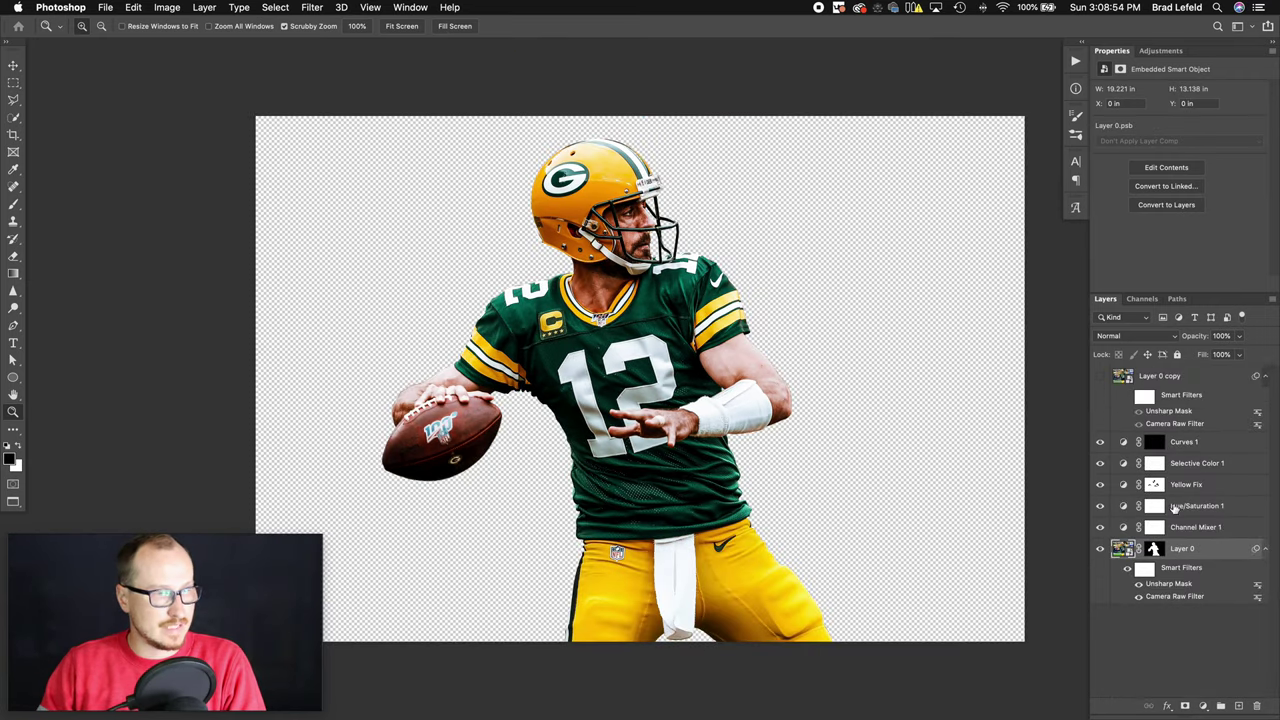
left_click(1101, 377)
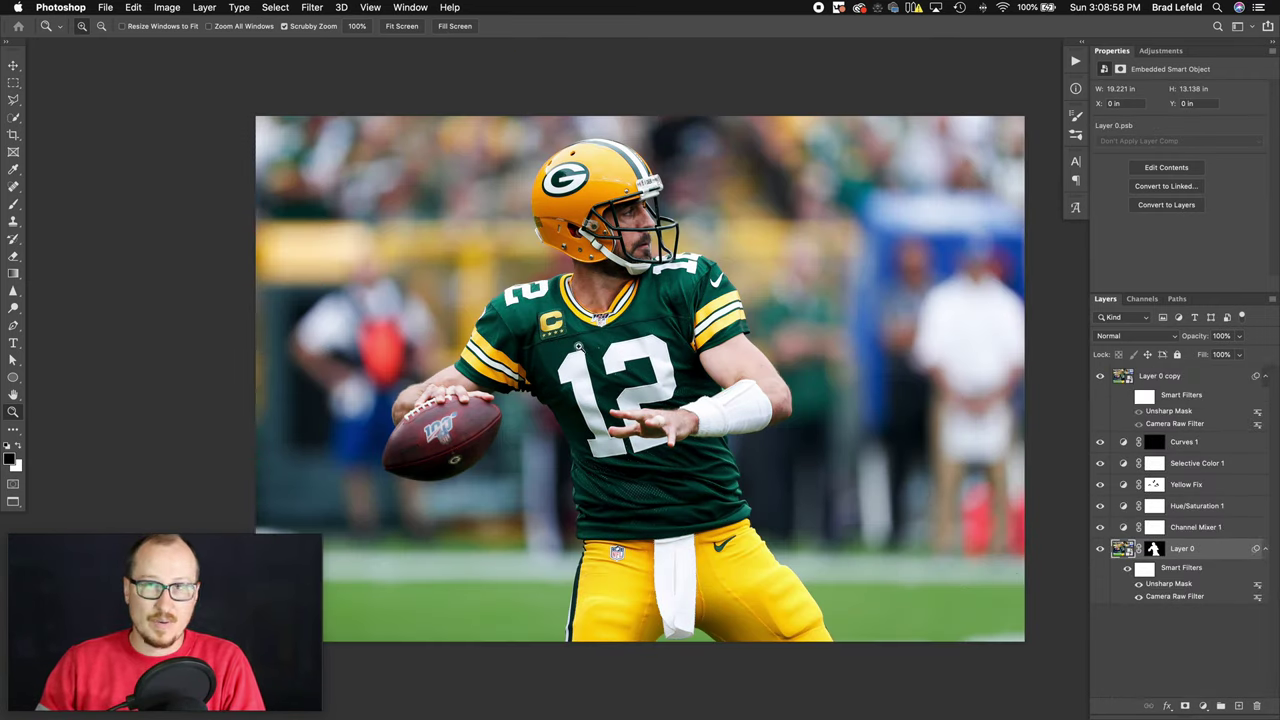
left_click(1101, 378)
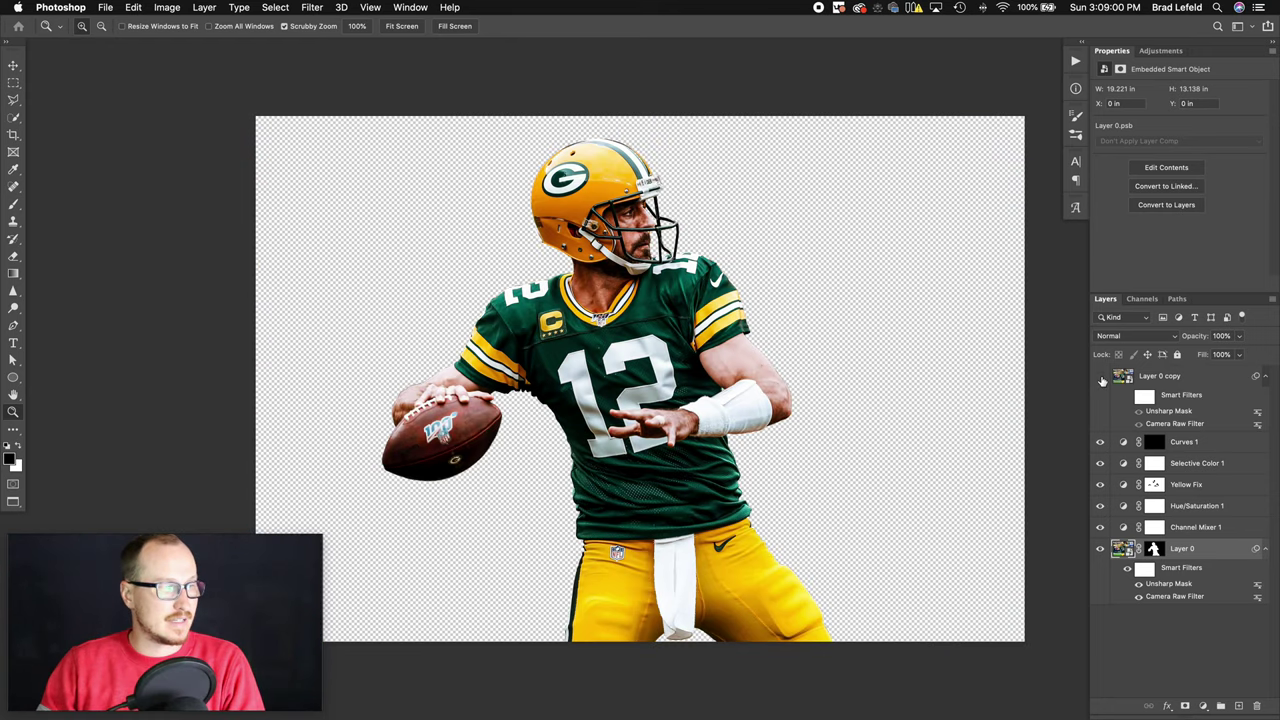
left_click(1101, 377)
left_click(1101, 377)
left_click(1101, 377)
left_click(1101, 377)
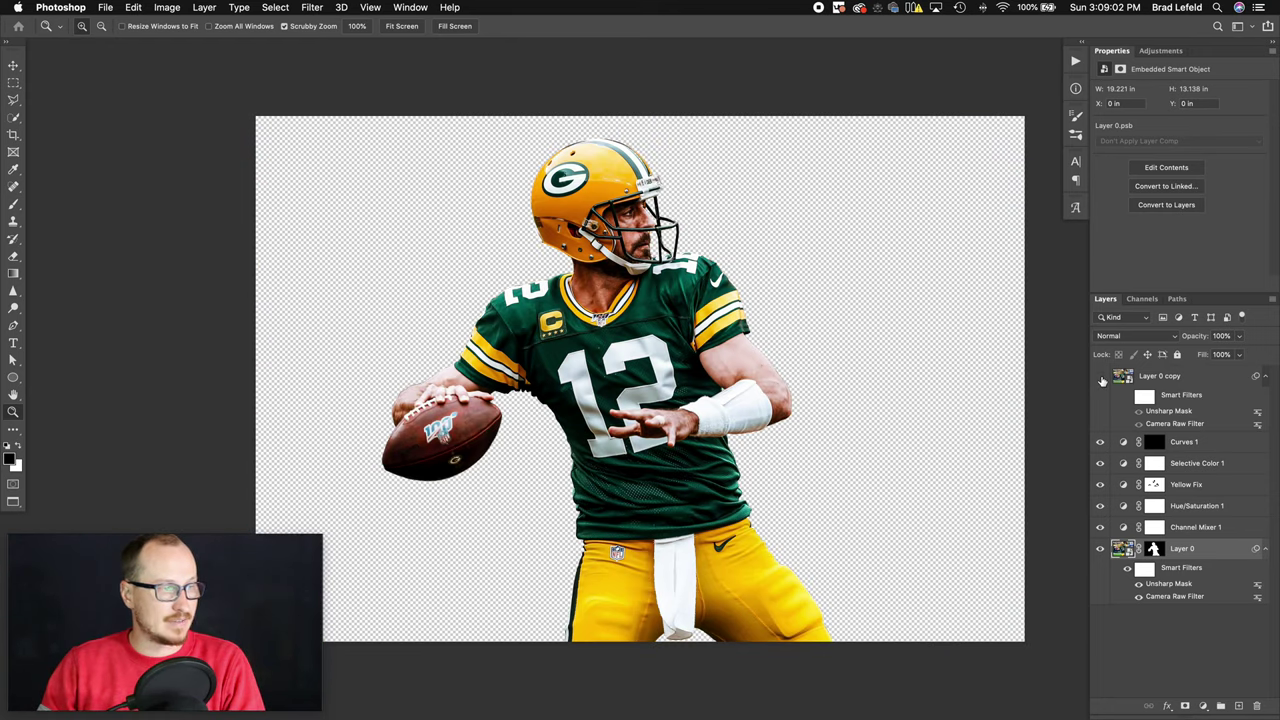
- Review the layers from Yellow Fix down to Layer 0 and inspect the Yellow Fix layer mask
left_click(1195, 490)
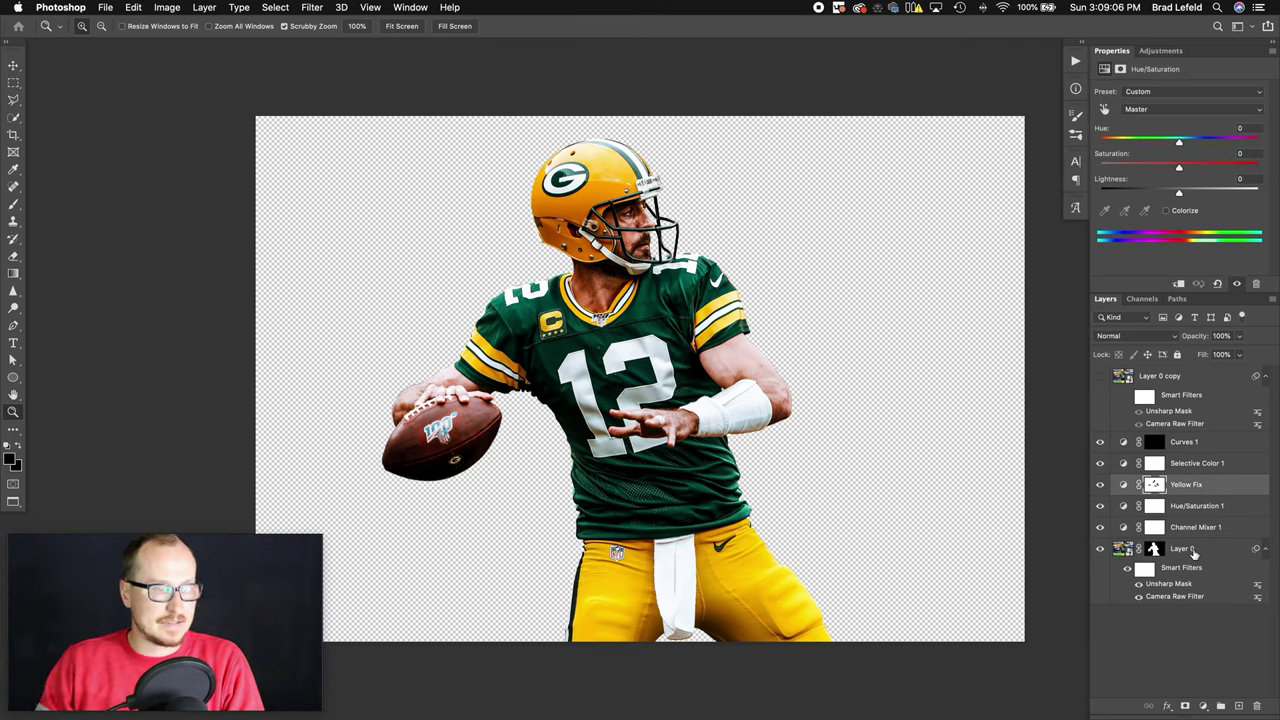
left_click(1193, 552, "shift")
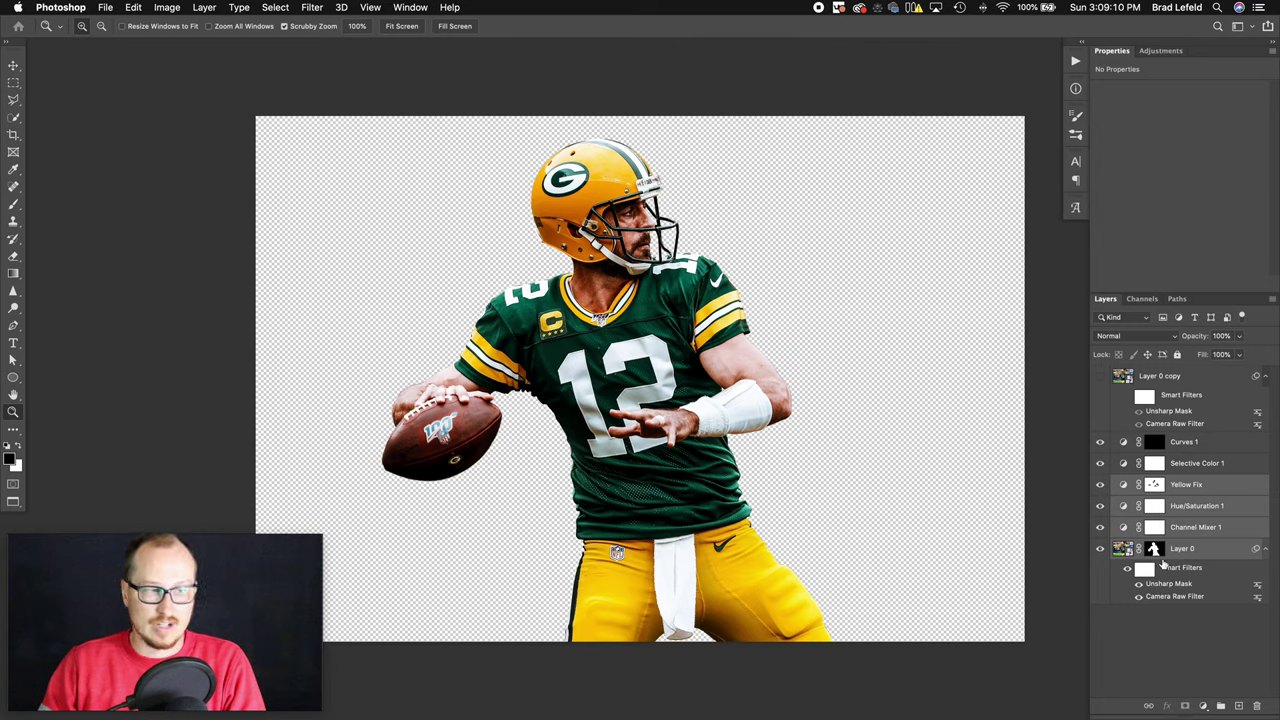
left_click(1153, 484)
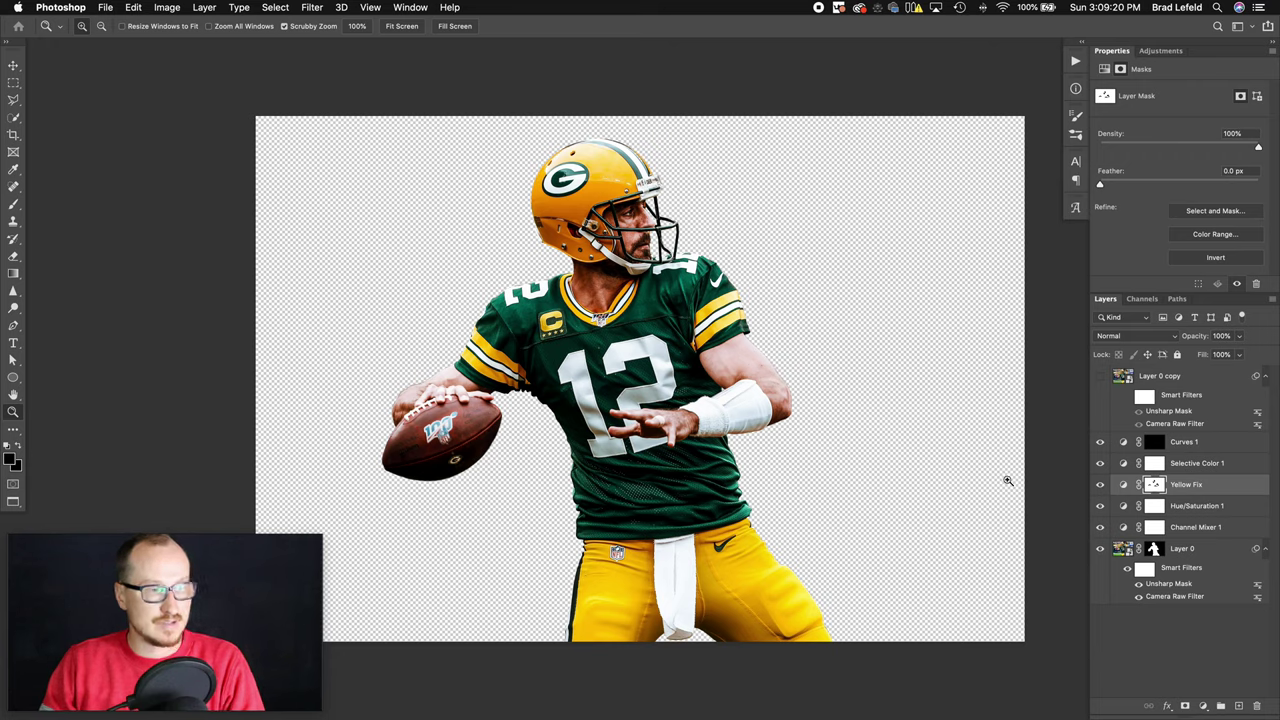
- Compare the player with Selective Color 1 off and on while Curves 1 is hidden
left_click(1180, 463)
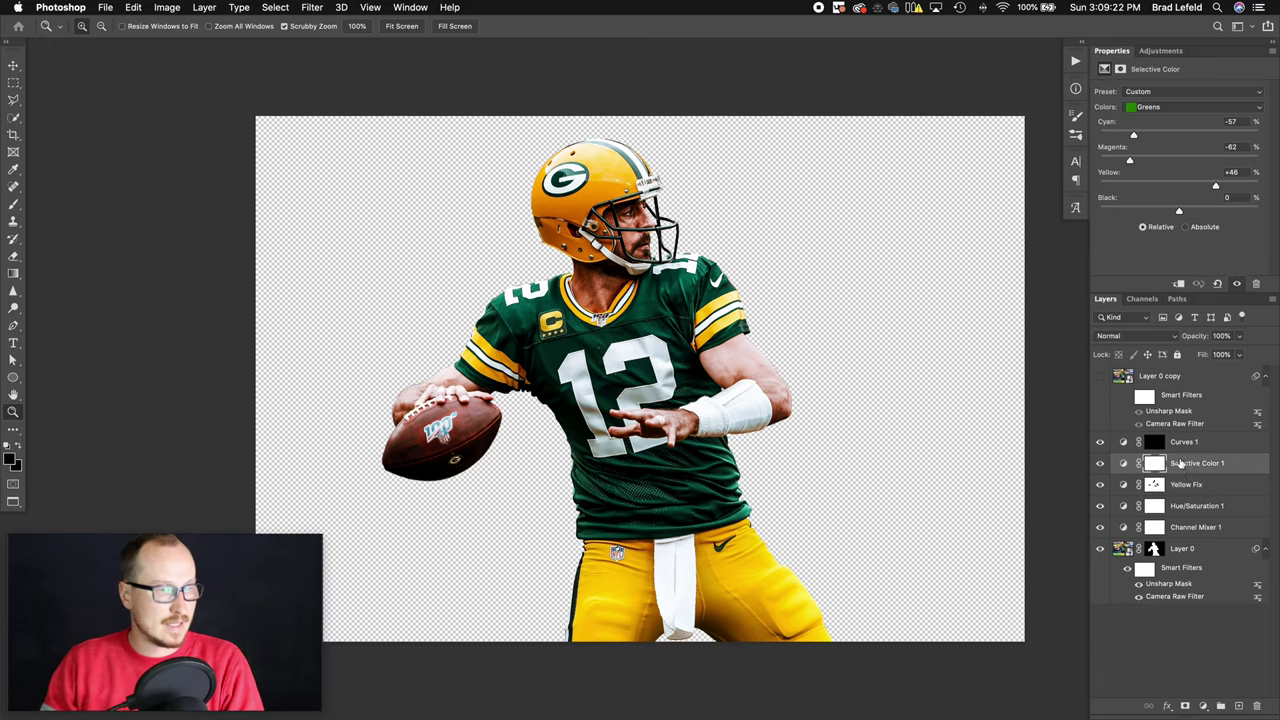
left_click(1100, 463)
left_click(1100, 463)
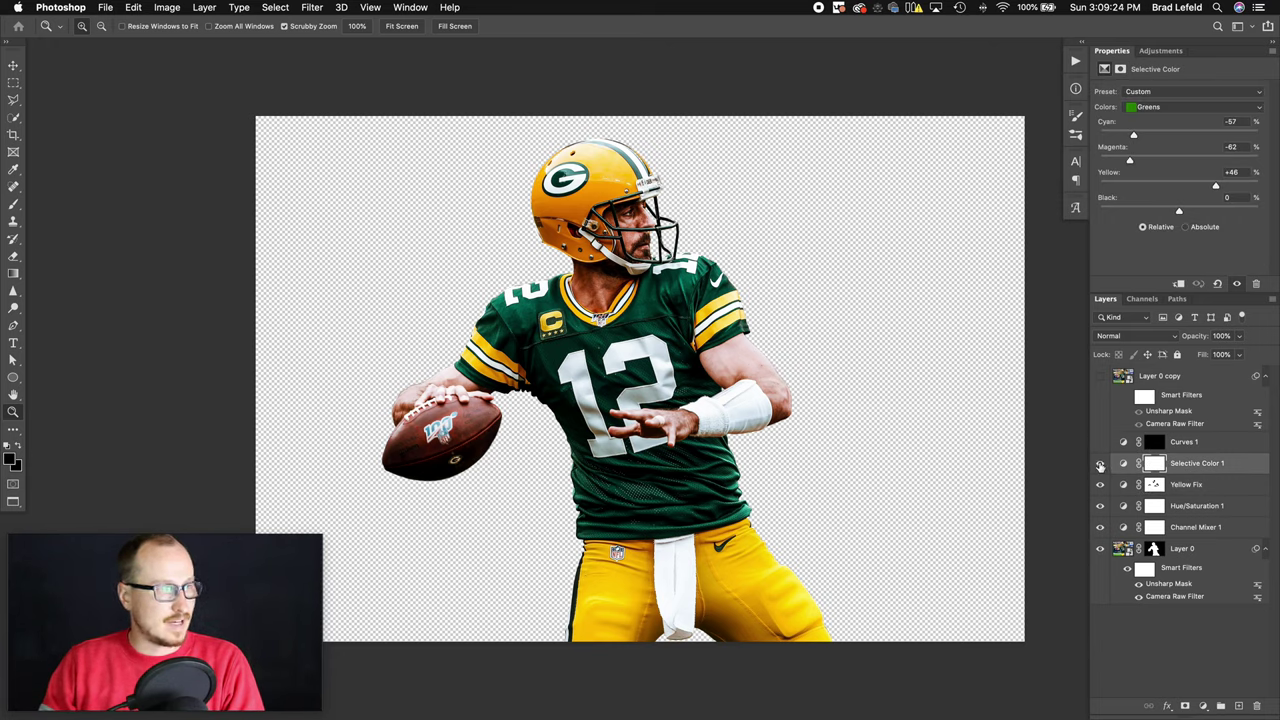
left_click(1100, 463)
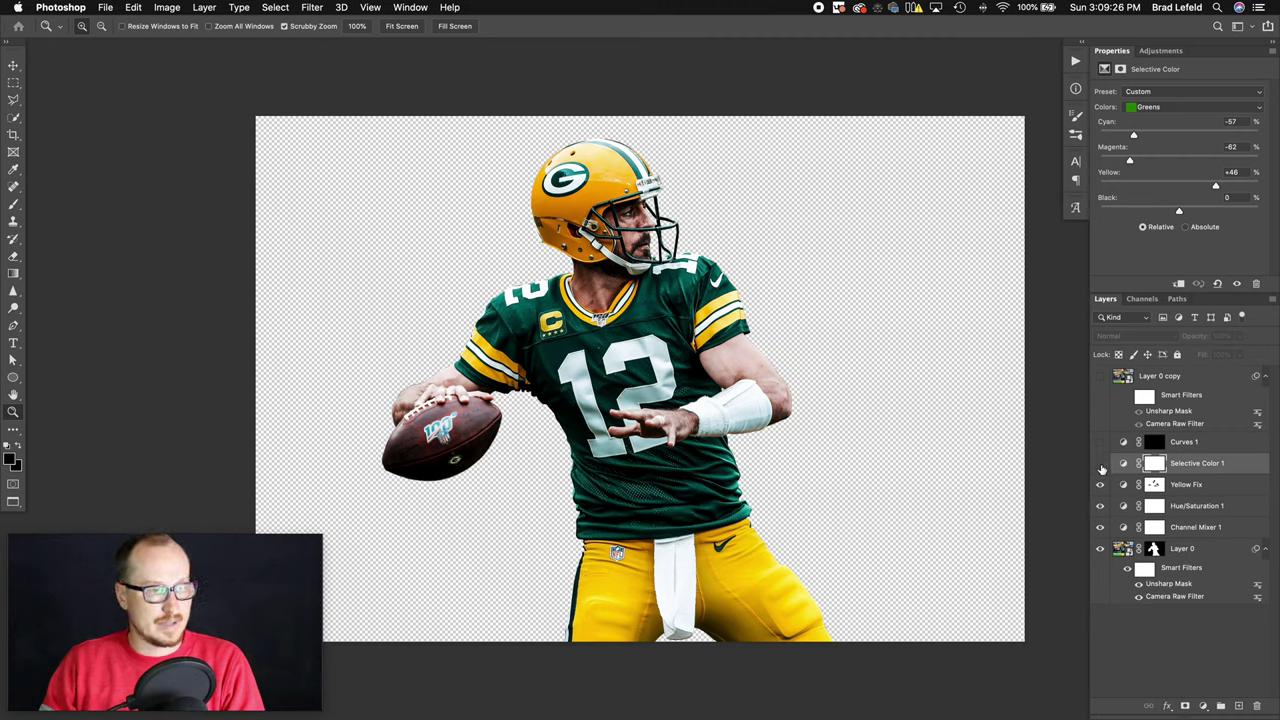
left_click(1100, 464)
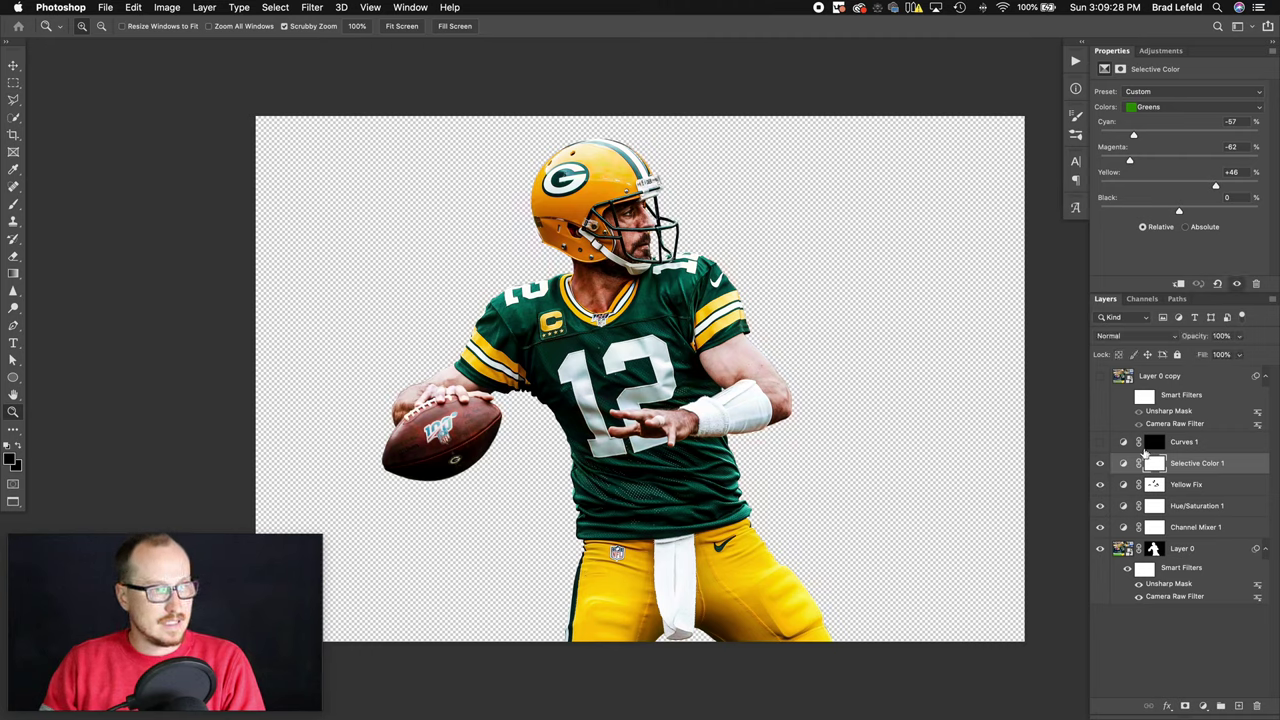
- Review the Yellows and Reds settings of the Selective Color 1 adjustment
left_click(1172, 107)
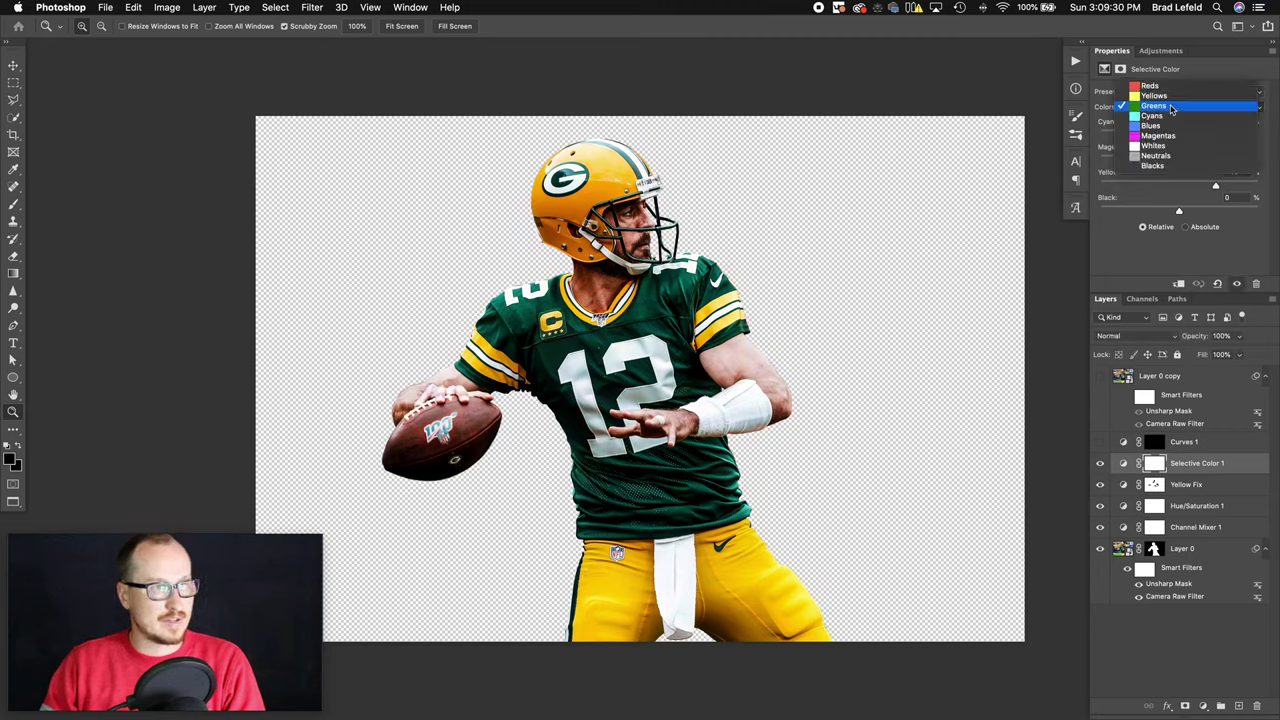
left_click(1168, 96)
left_click(1177, 107)
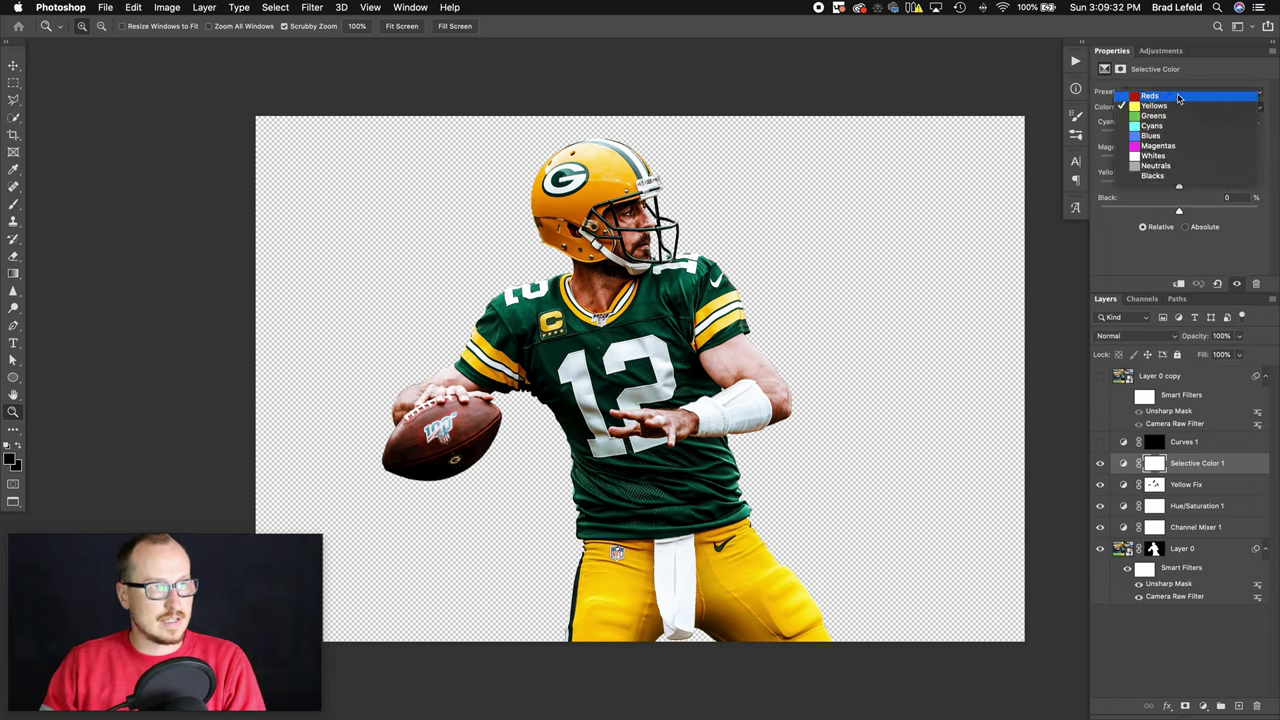
left_click(1192, 96)
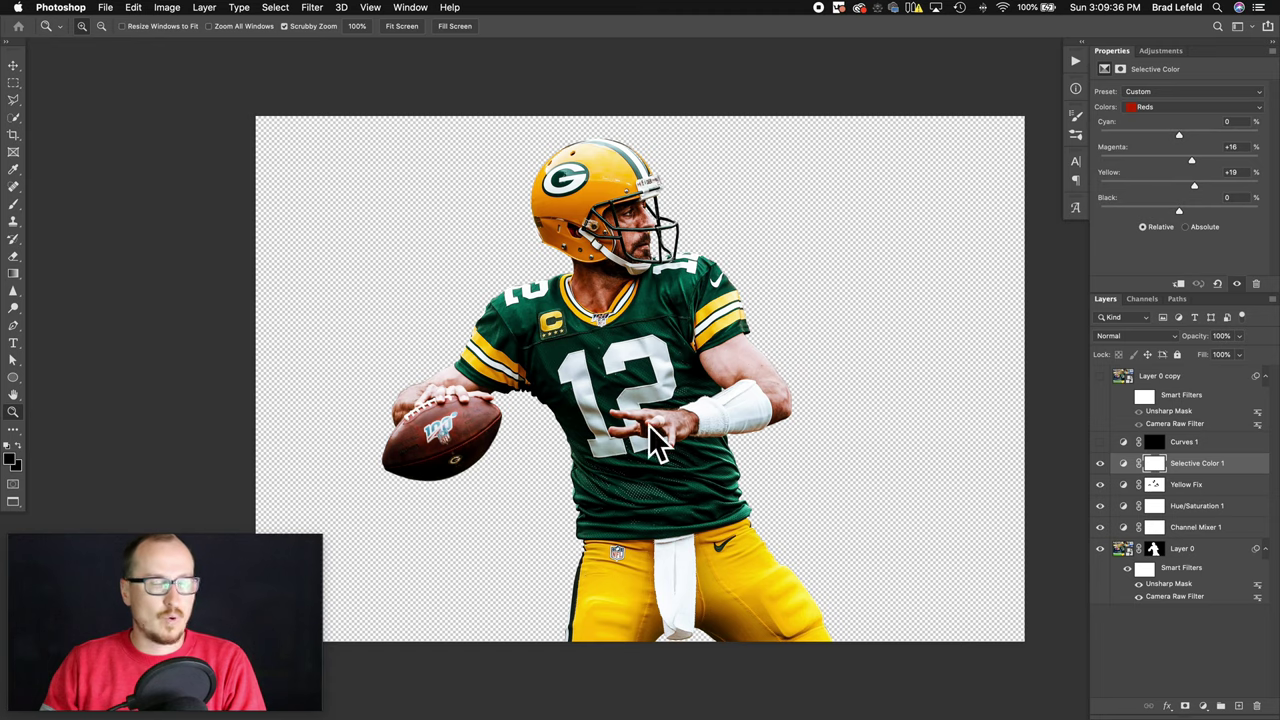
- Review the Curves 1 curve and compare the player with the adjustment off and on, leaving it shown
left_click(1183, 441)
left_click(1101, 442)
left_click(1101, 442)
left_click(1101, 443)
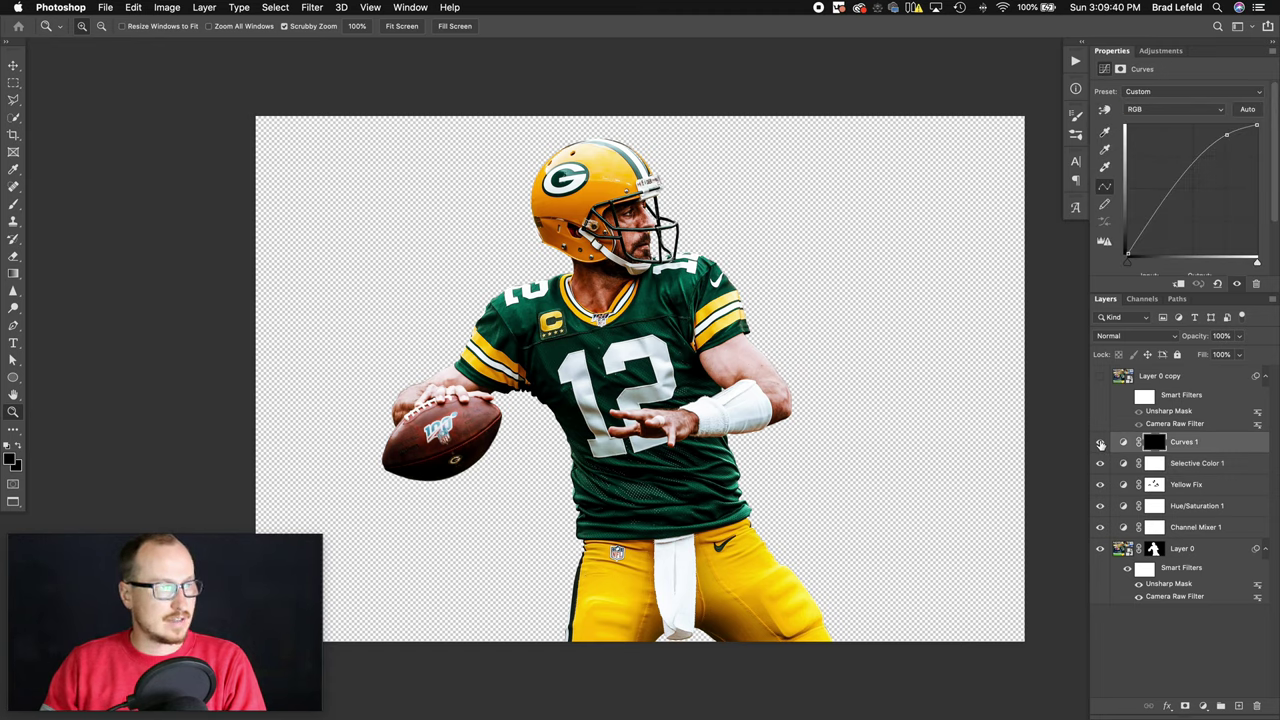
- Inspect the Curves 1 layer mask and compare the player with the adjustment off and on
left_click(1160, 446)
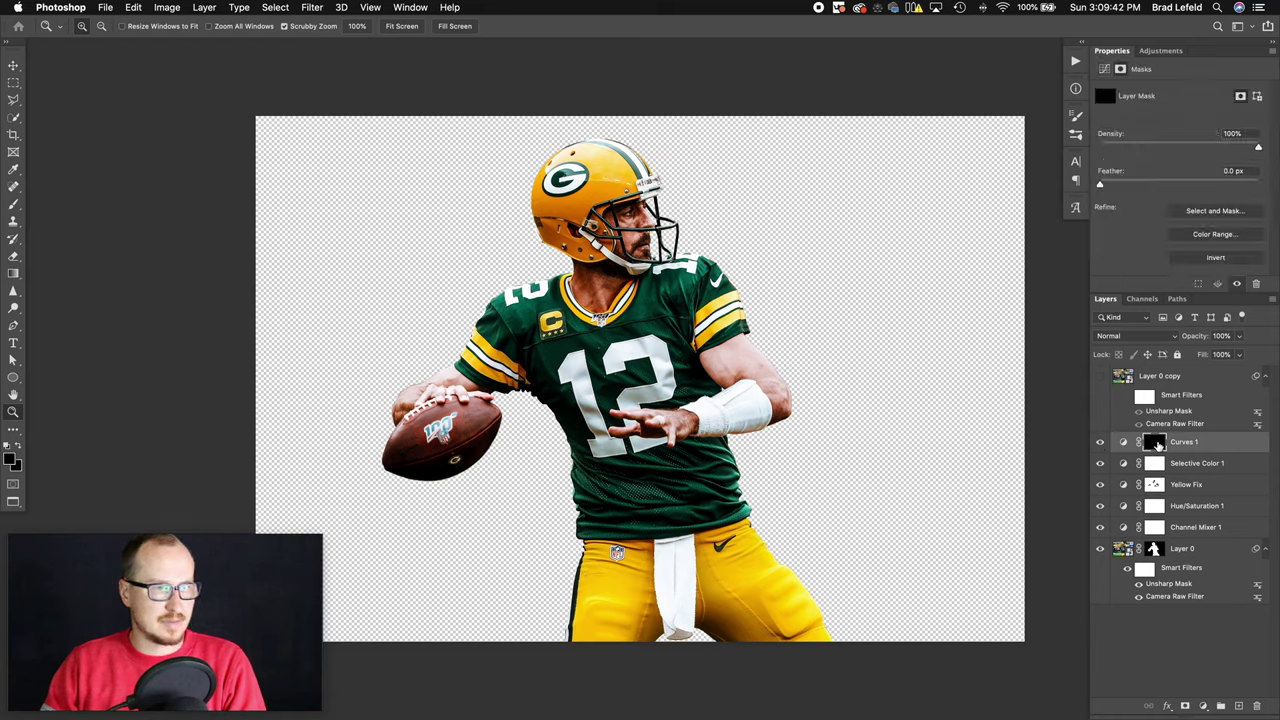
left_click(1099, 443)
left_click(1099, 443)
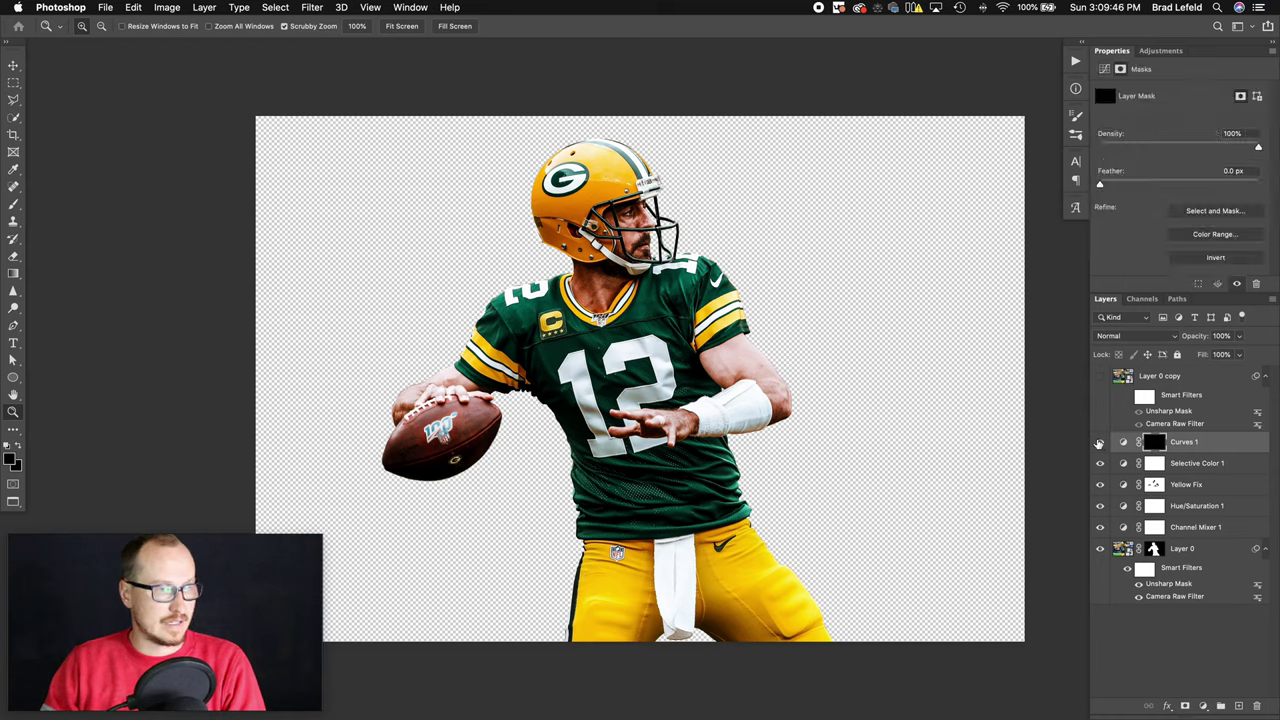
- Return to the poster document and preview Layer 1 and Layer 2 in the Big Rodgers group
key("ctrl+Tab")
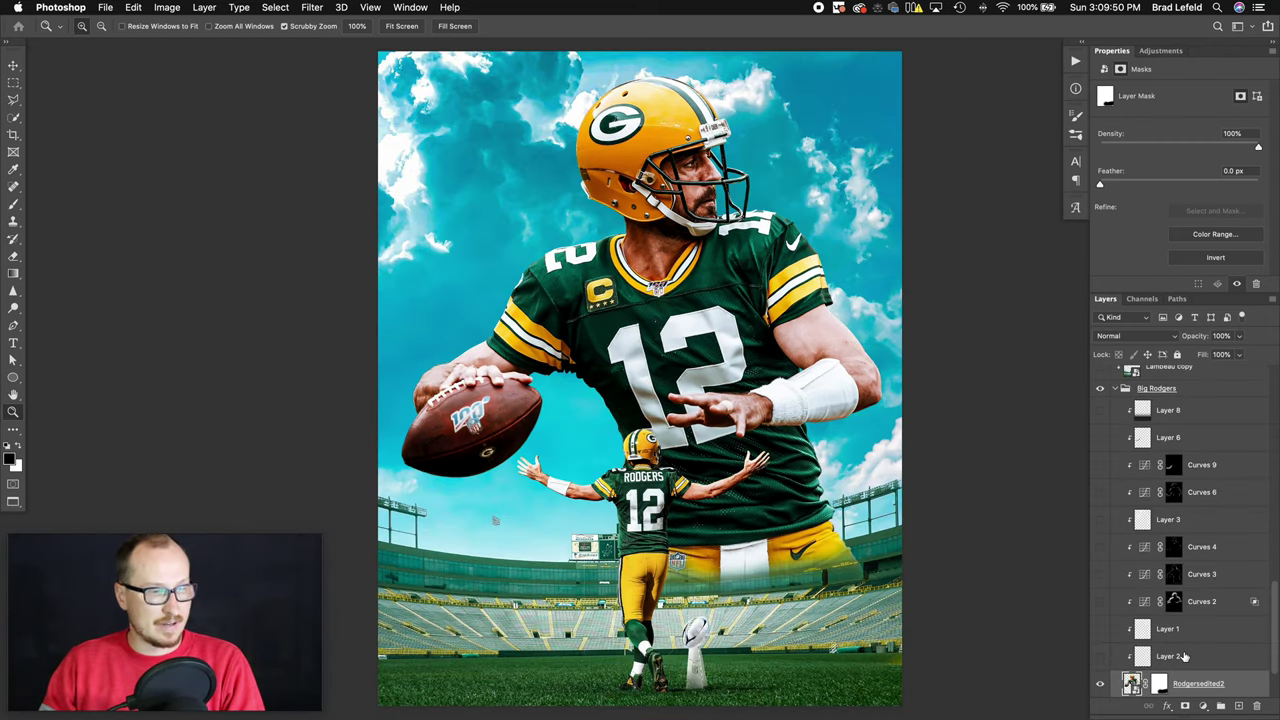
left_click(1099, 630)
left_click(1165, 653)
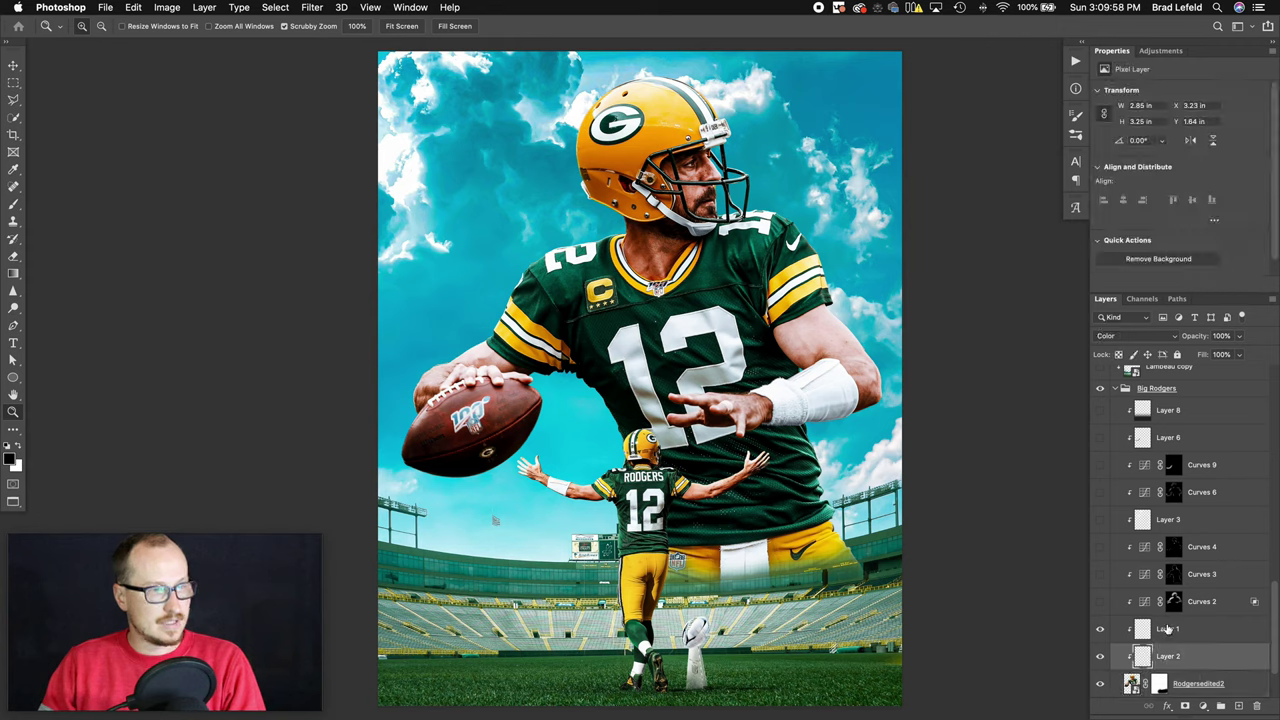
left_click(1167, 628)
left_click(1099, 630)
left_click(1099, 630)
left_click(1099, 630)
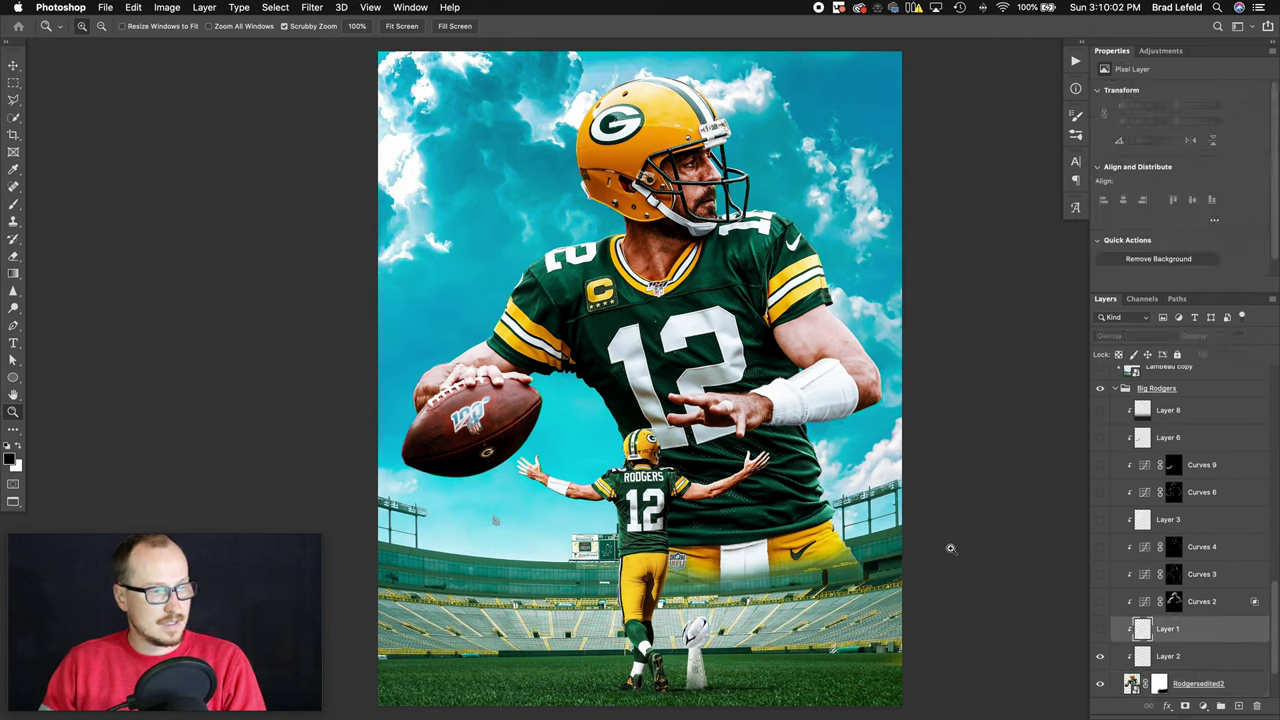
- Show Layer 2 and Layer 1 over the large player while examining the white wristband up close
left_click_drag(831, 422, 927, 417)
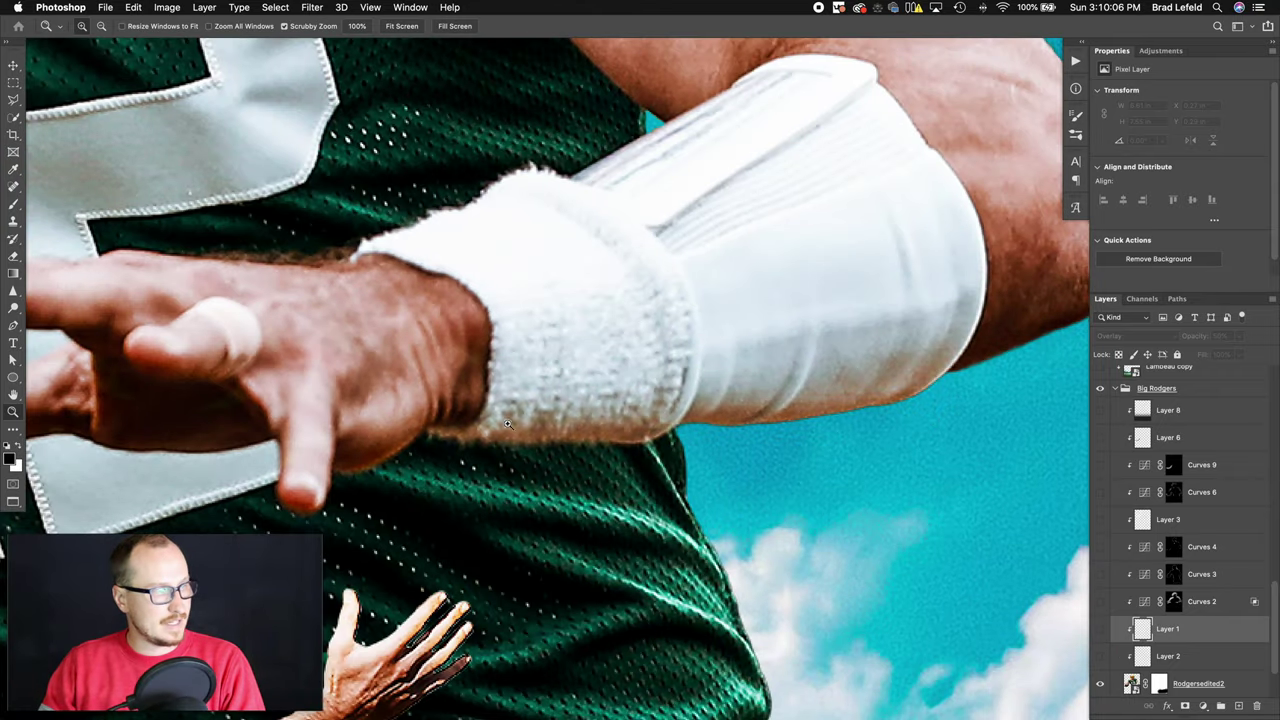
left_click(1181, 656)
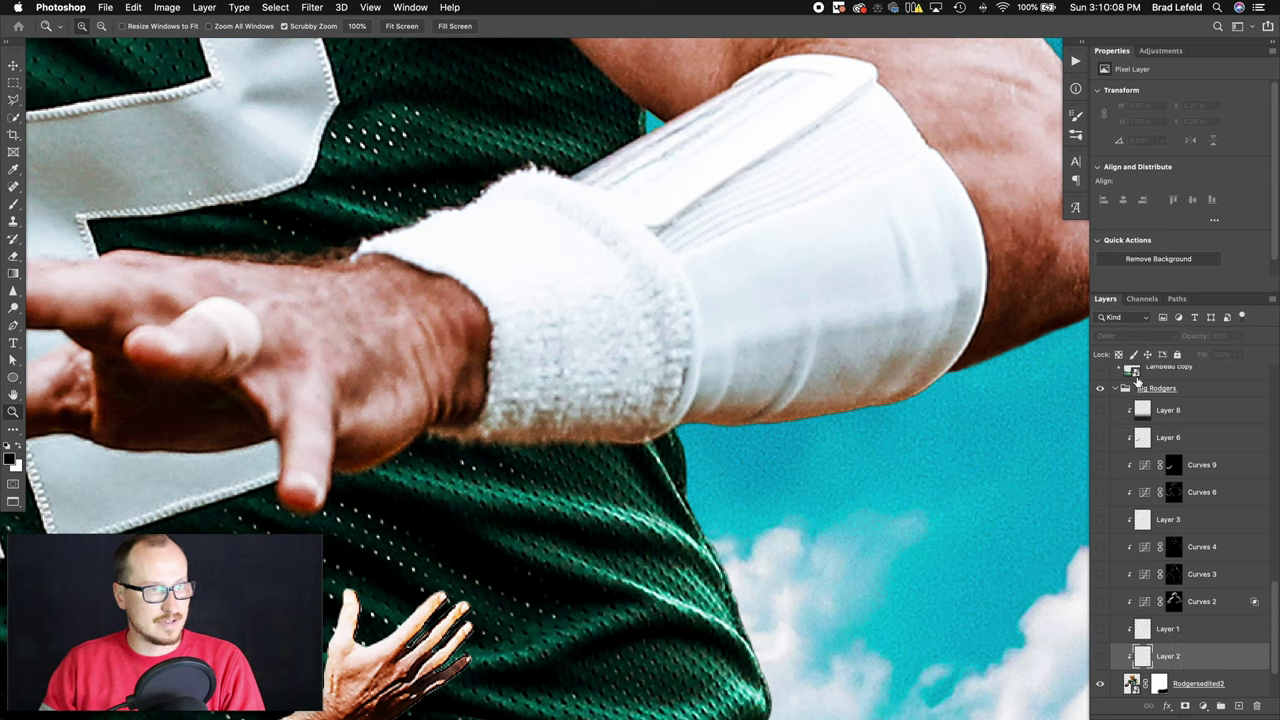
left_click(1101, 657)
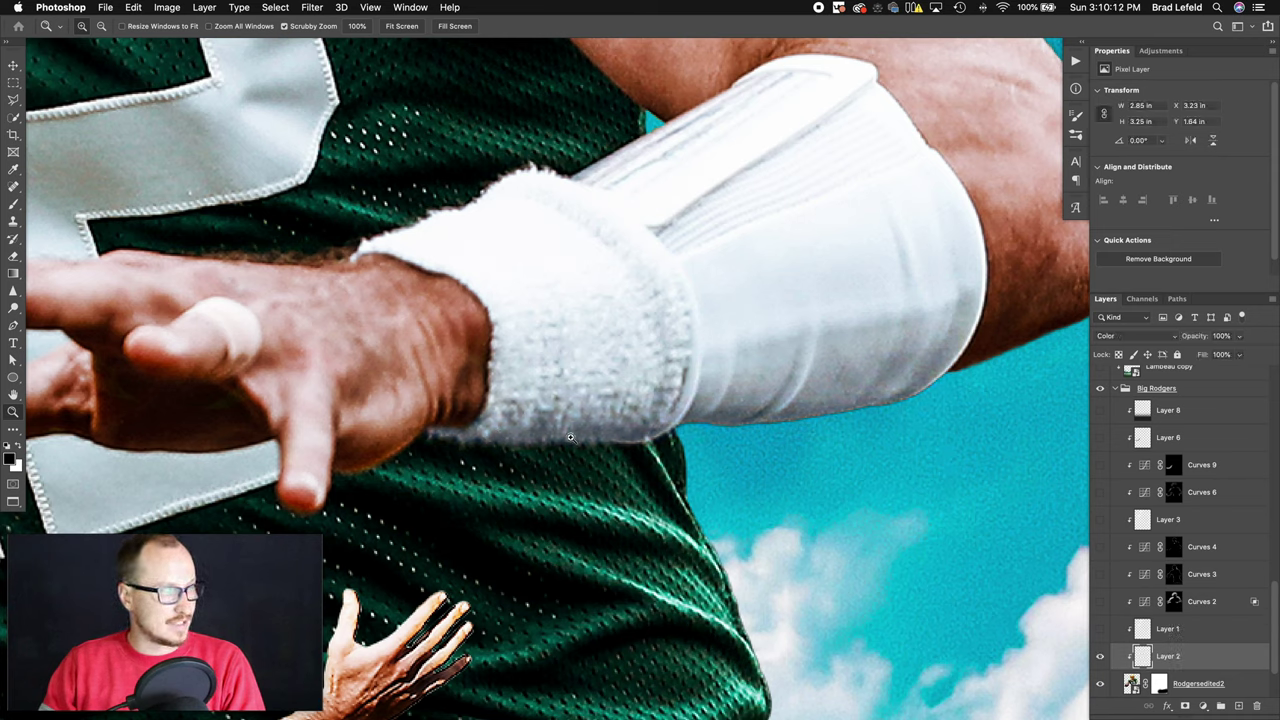
left_click(1172, 632)
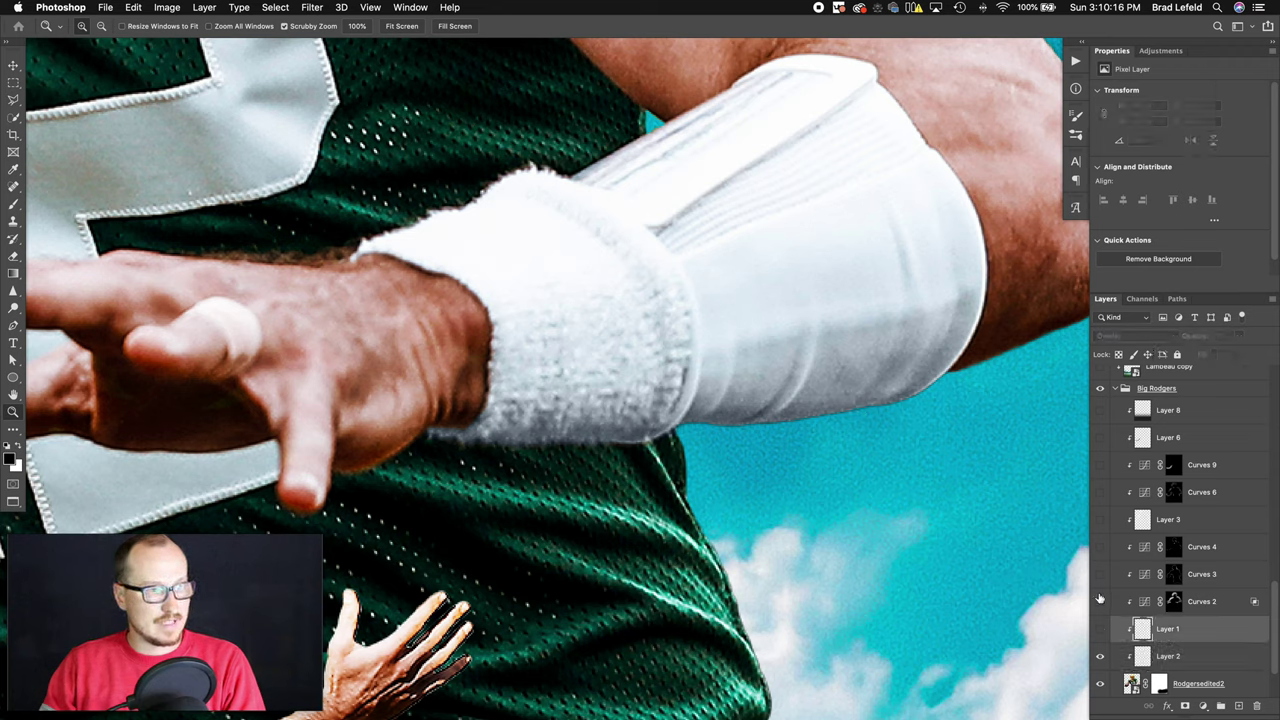
left_click(1101, 630)
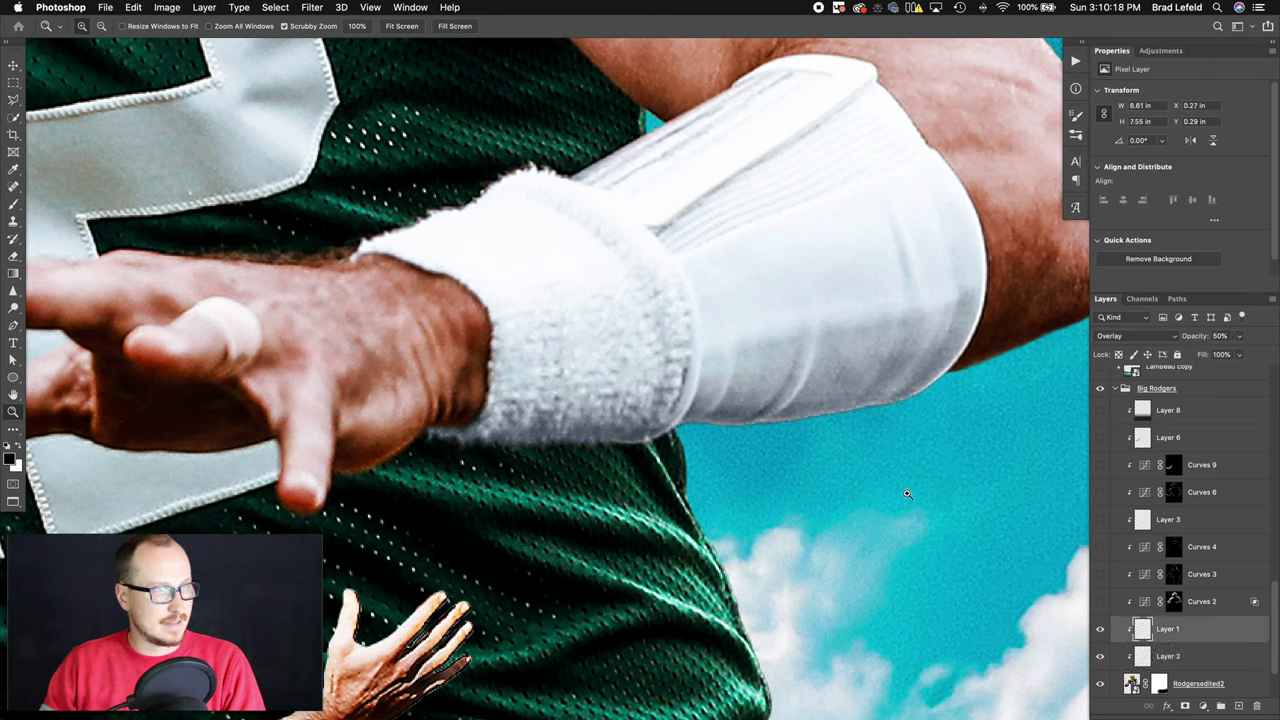
- Compare the large player's upper body with Layer 1 off and on, leaving the layer shown
scroll(832, 451, "down", 5)
scroll(808, 612, "up", 4)
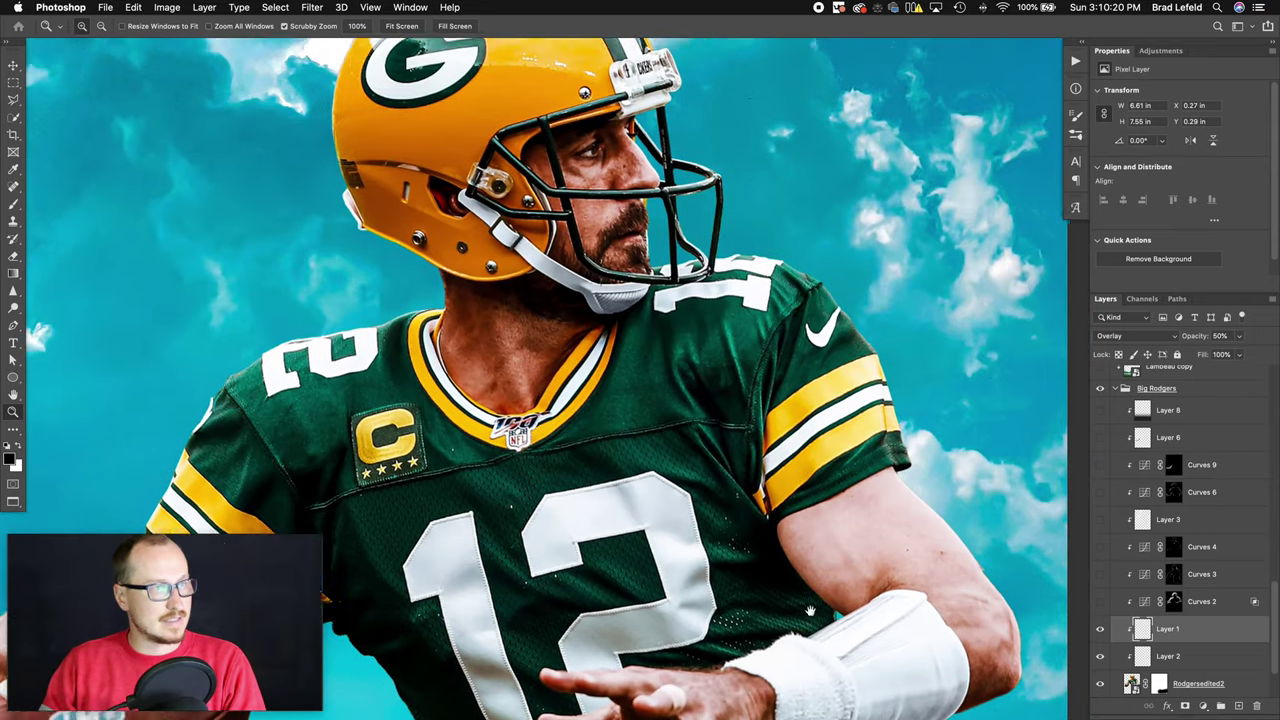
left_click(1101, 630)
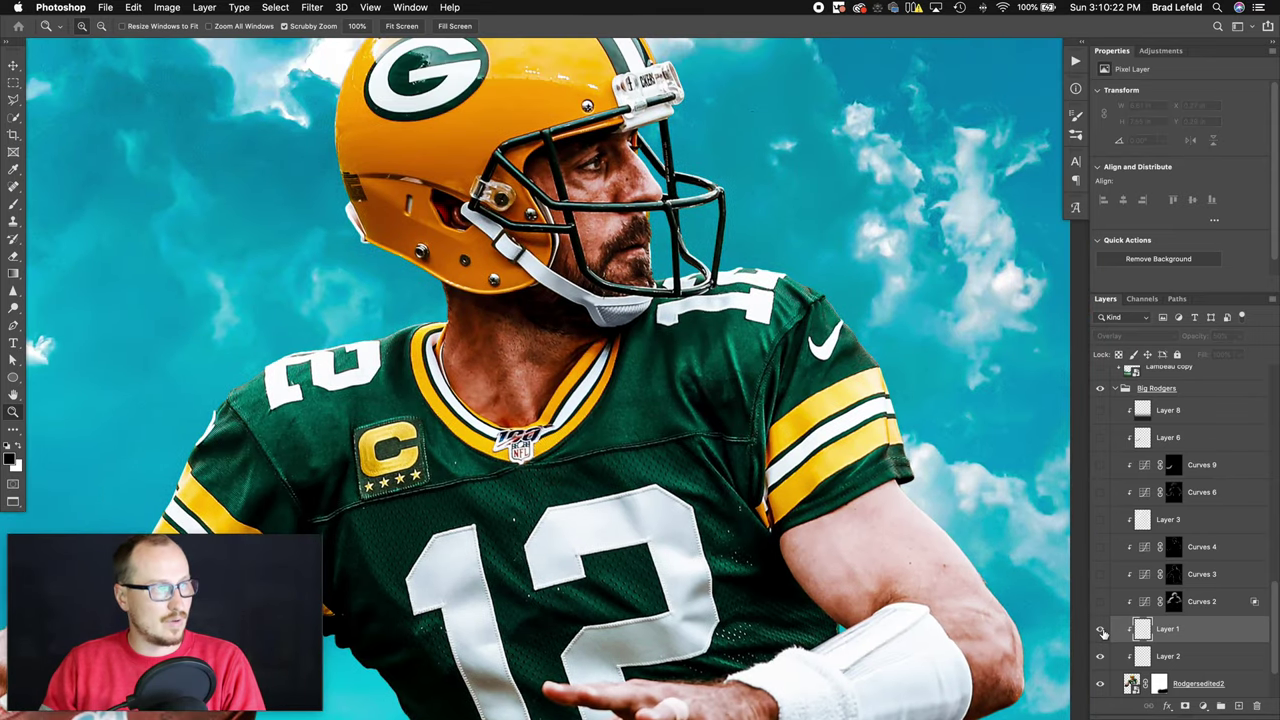
left_click(1101, 630)
left_click(1101, 630)
left_click(1101, 630)
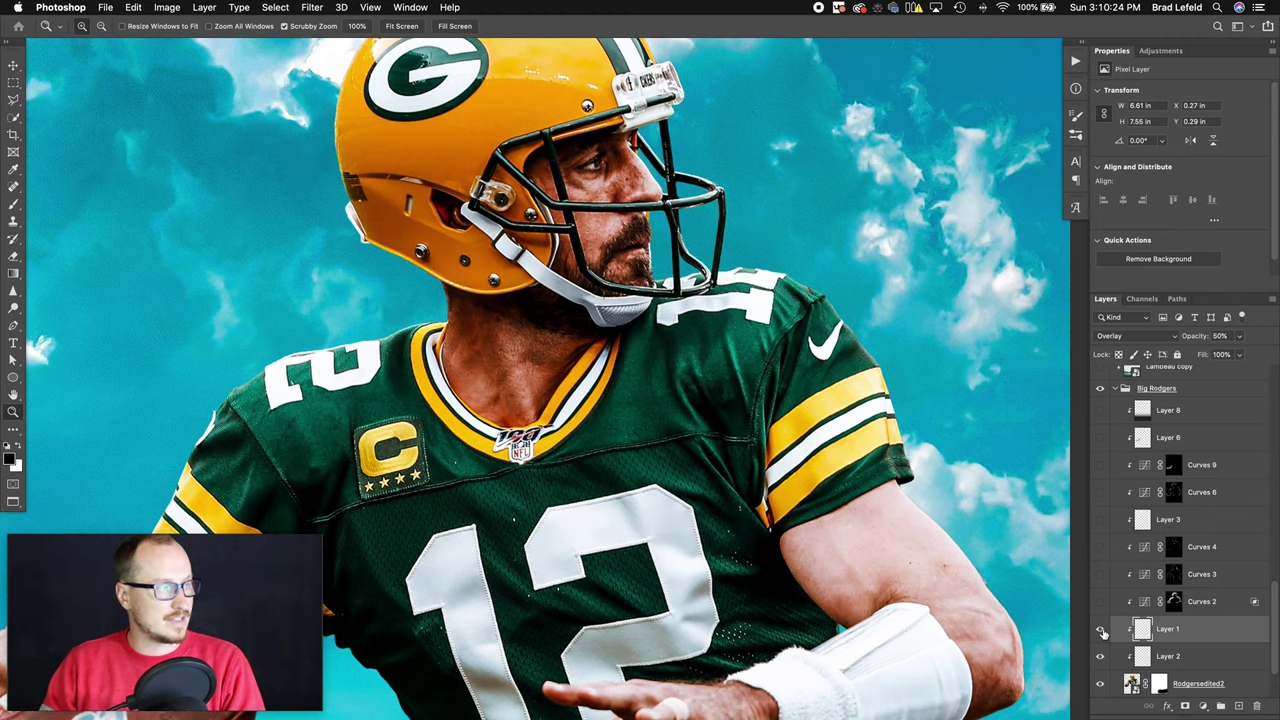
left_click(1101, 630)
left_click(1101, 630)
left_click(1101, 630)
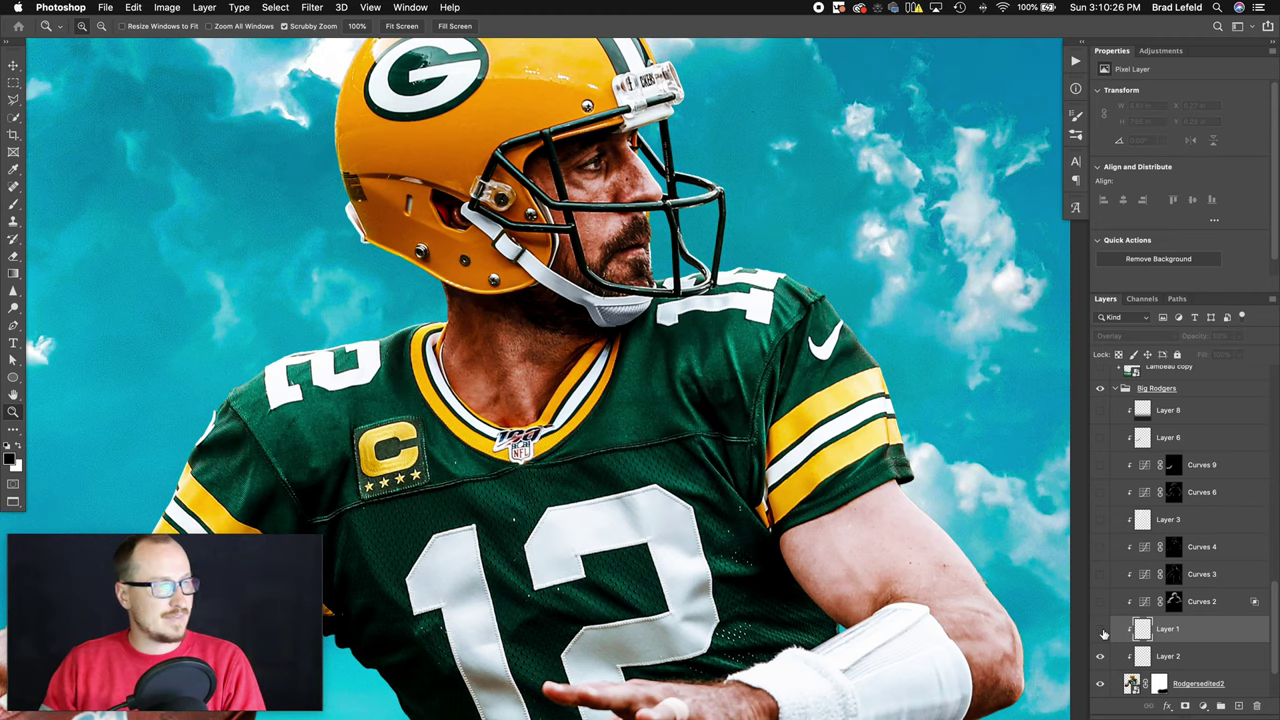
left_click(1101, 630)
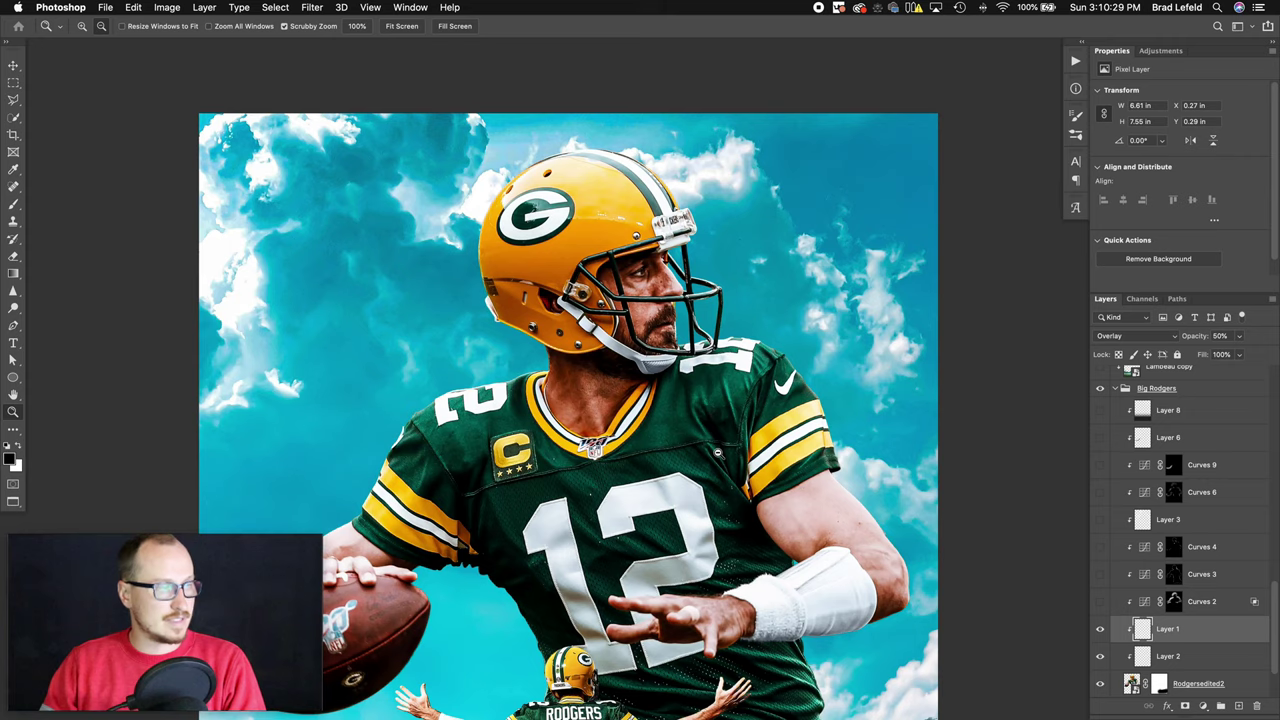
- Load the large player's outline as a selection, look over the options for modifying it, and deselect
left_click(700, 465, "alt")
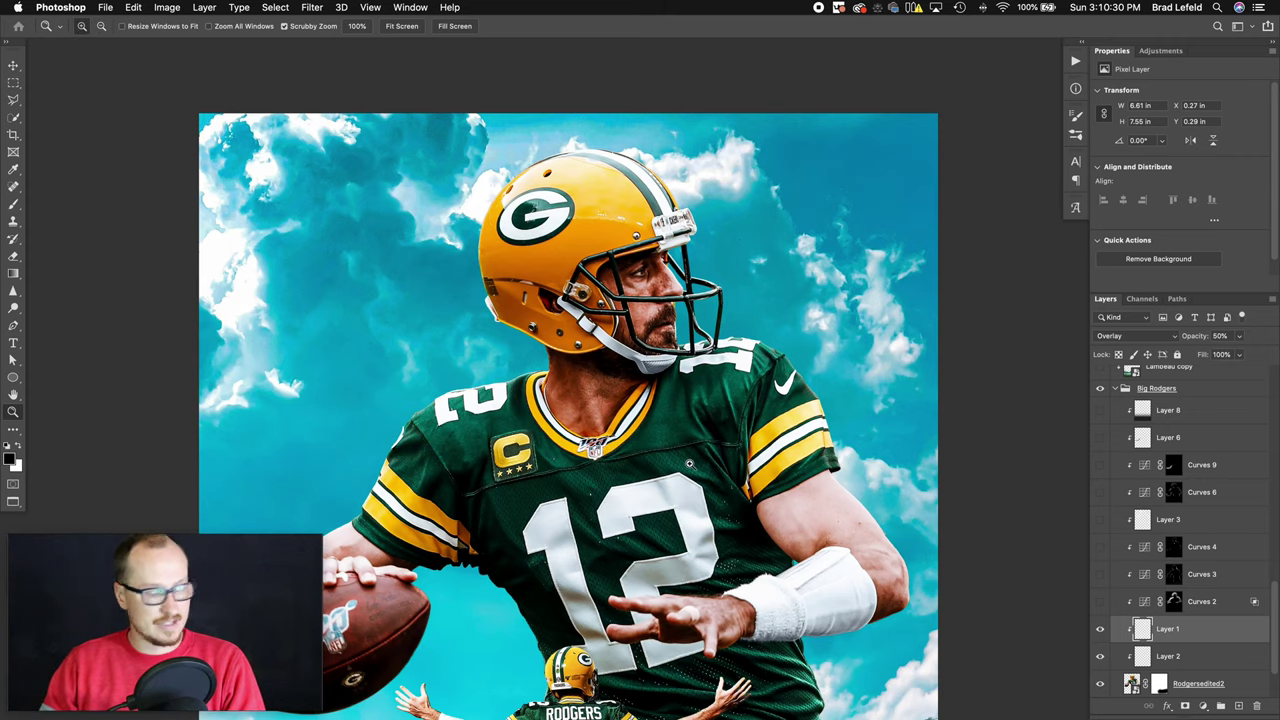
left_click(689, 463, "alt")
left_click(1159, 687, "super")
left_click(311, 7)
mouse_move(278, 8)
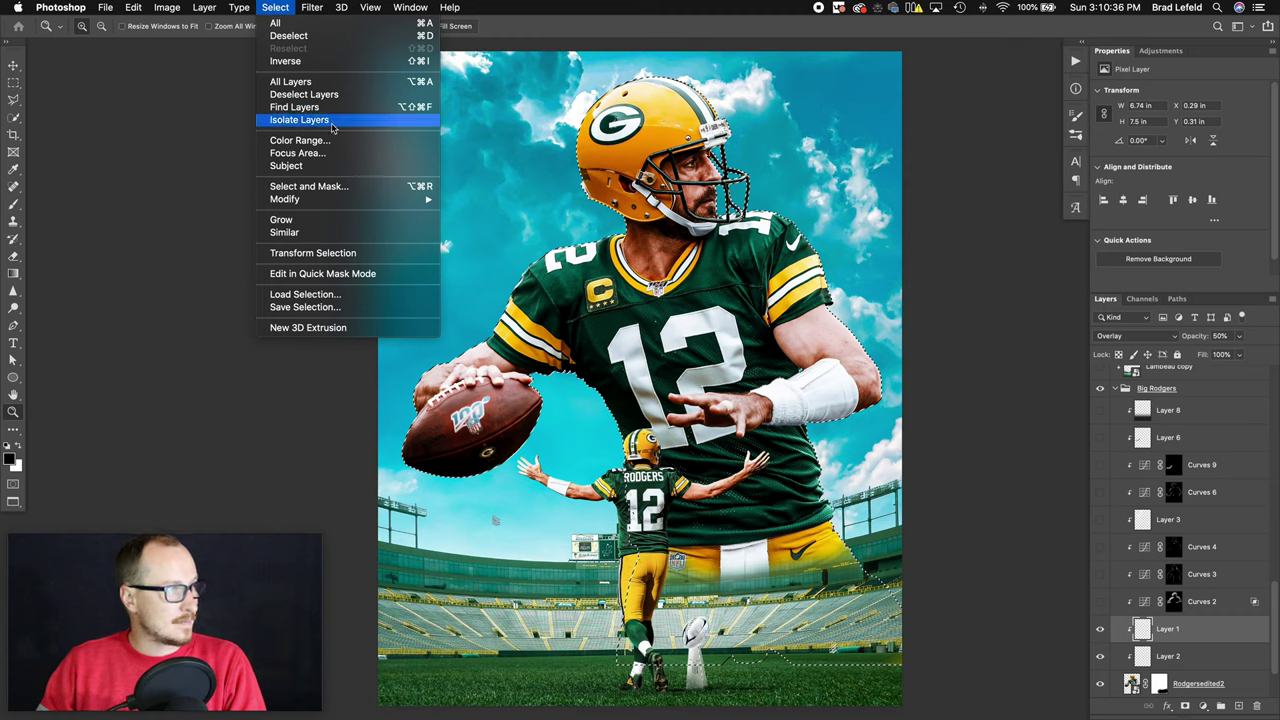
mouse_move(345, 200)
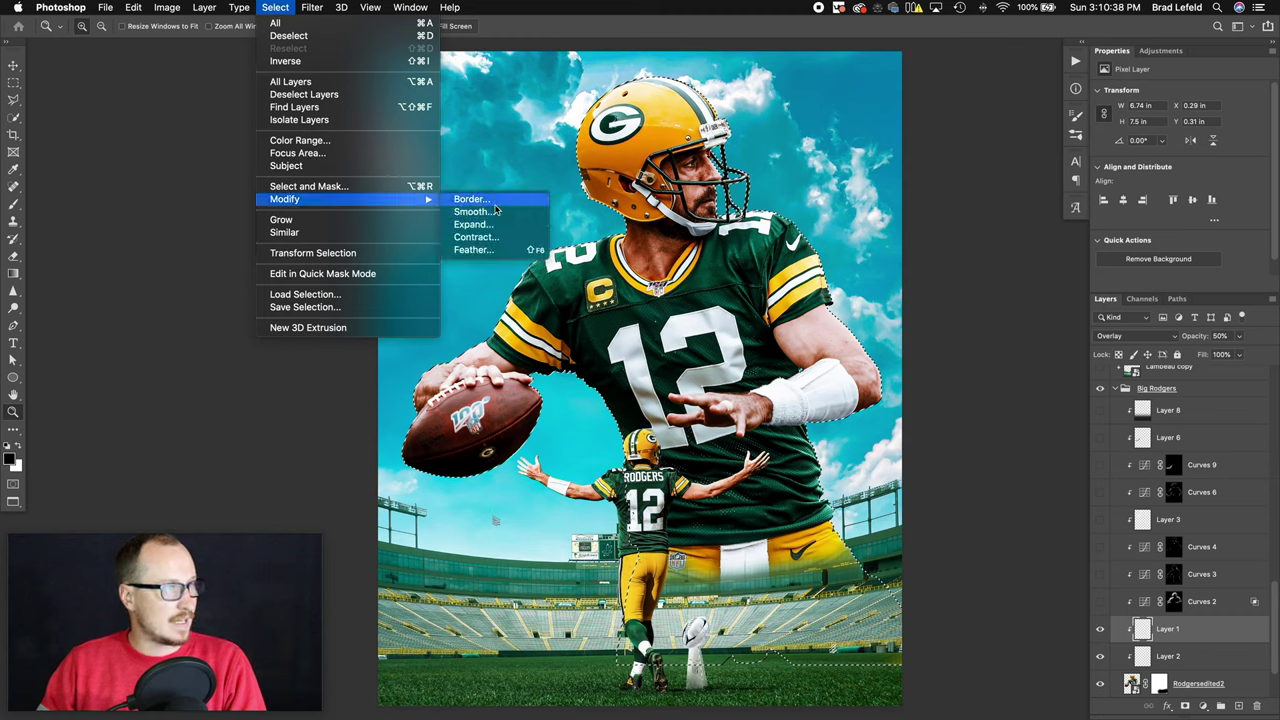
left_click(923, 288)
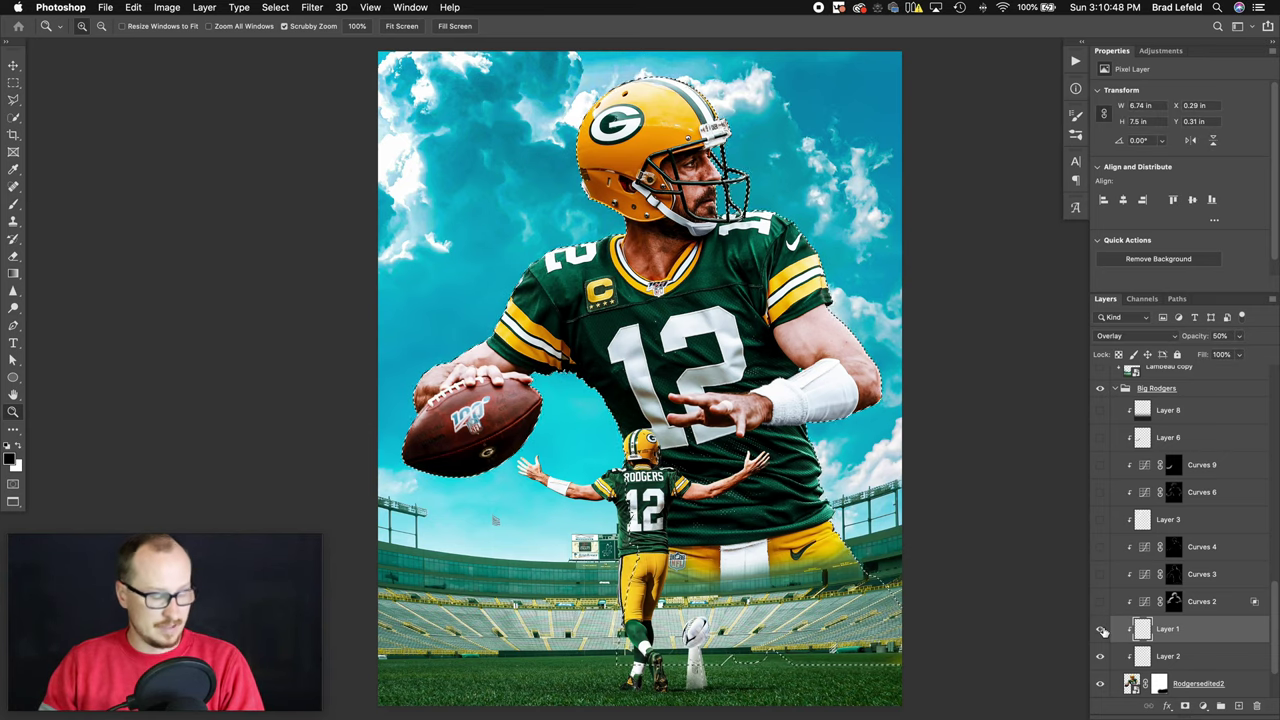
key("ctrl+d")
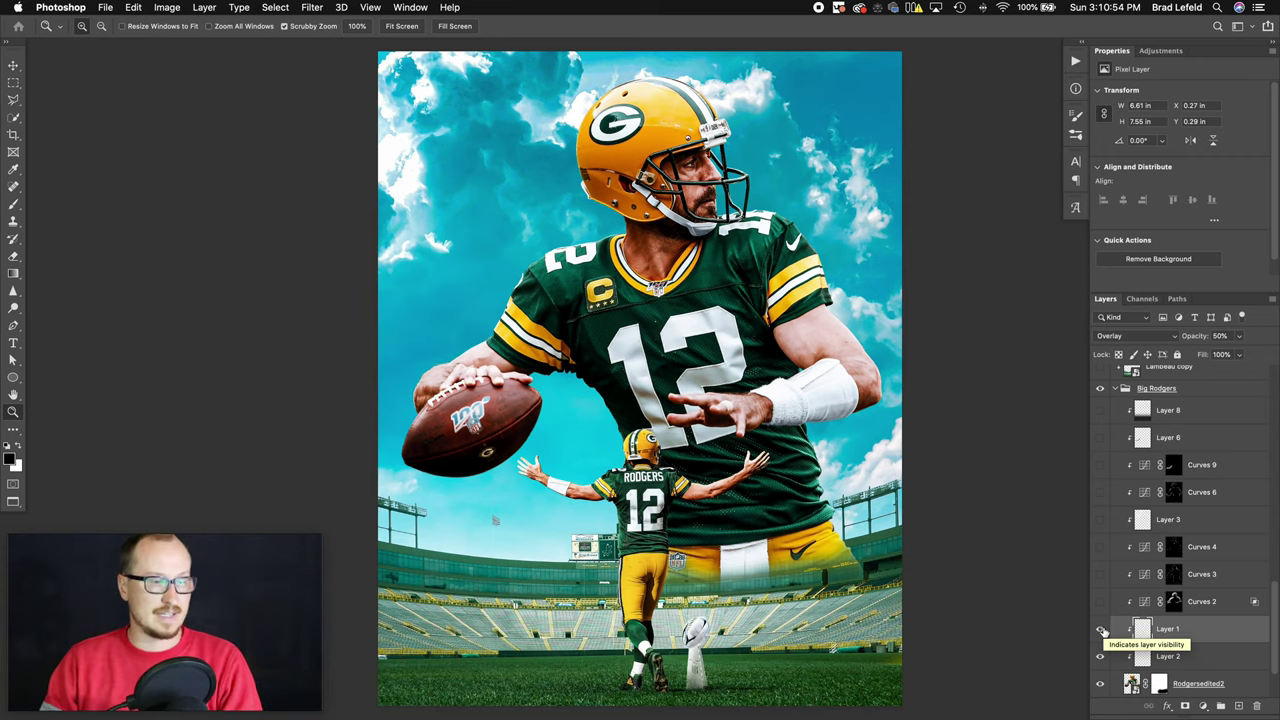
left_click(1101, 630)
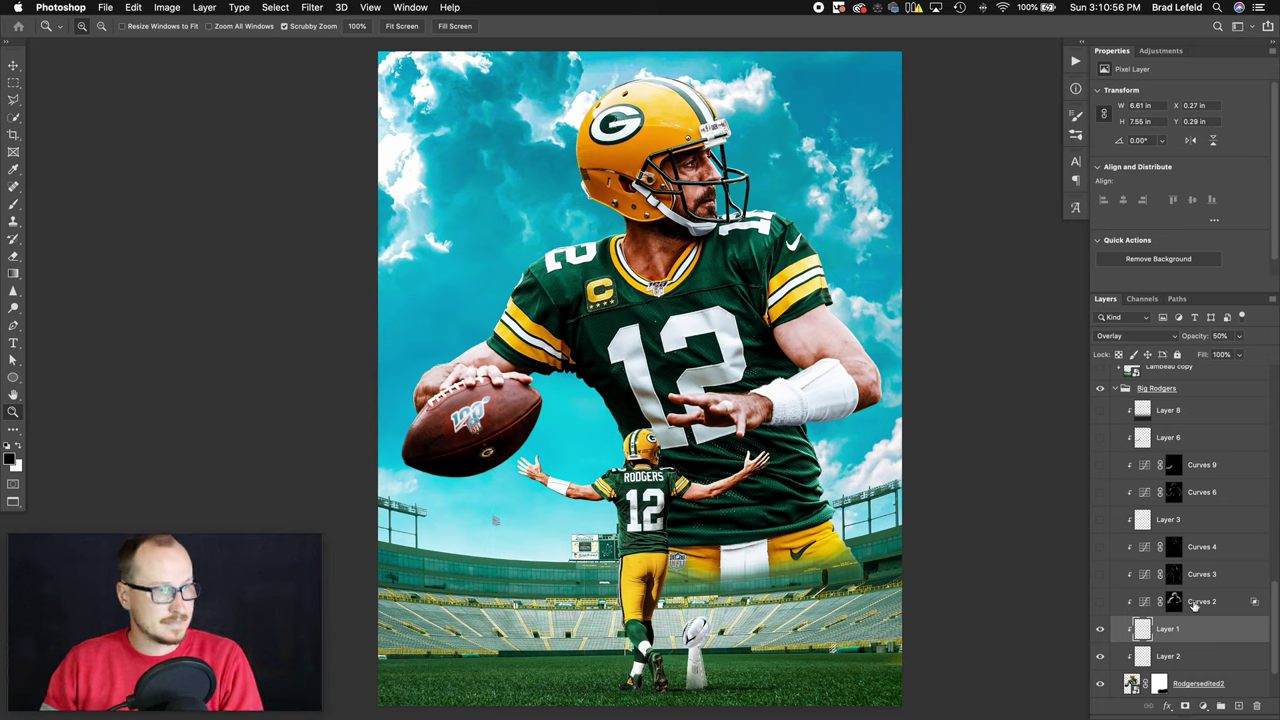
- Review the curve settings of the Curves 2, Curves 3 and Curves 4 adjustments in the Big Rodgers group
left_click(1199, 602)
left_click(1203, 576)
left_click(1203, 549)
left_click(1205, 602)
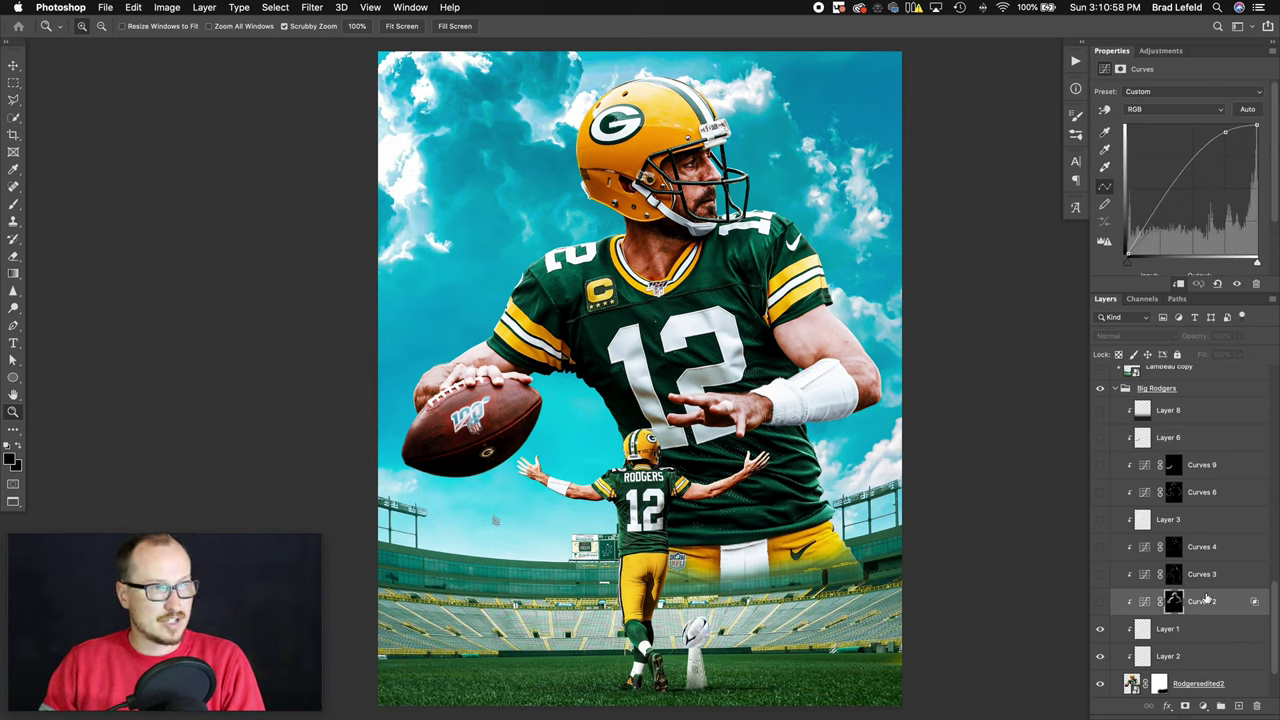
left_click(1205, 577)
key("d")
left_click(1205, 602)
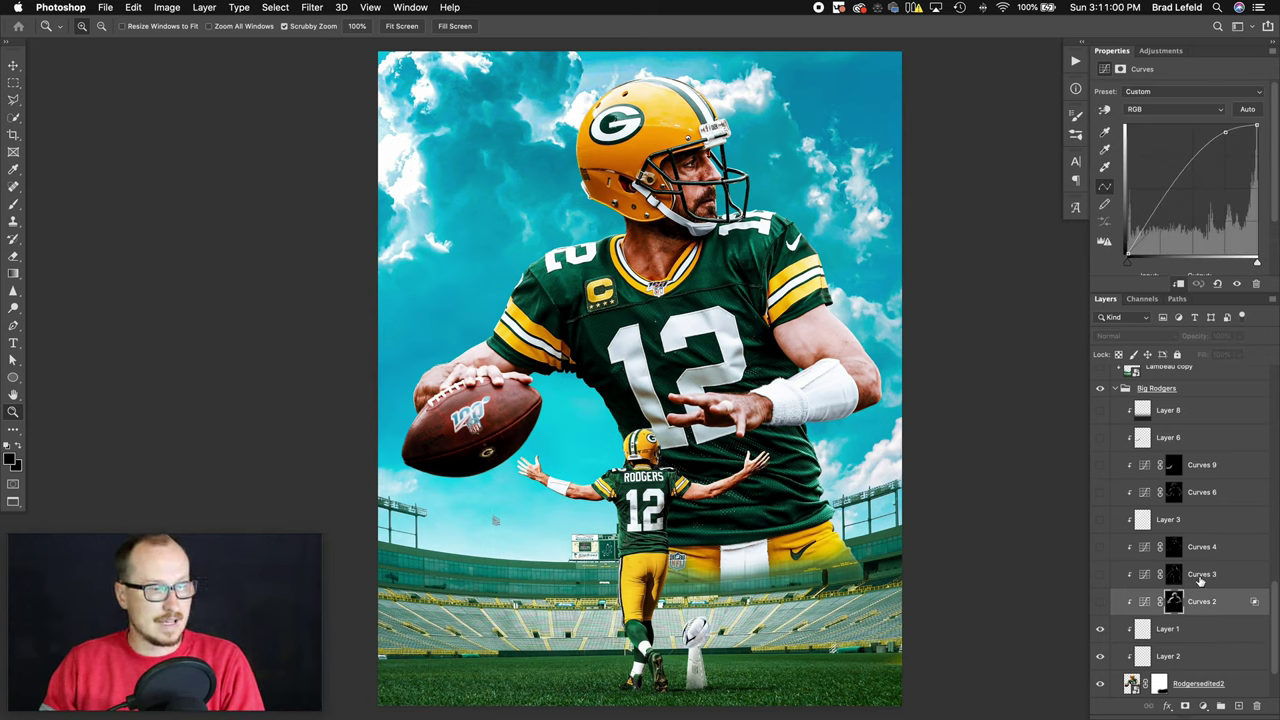
left_click(1201, 578)
left_click(1201, 548)
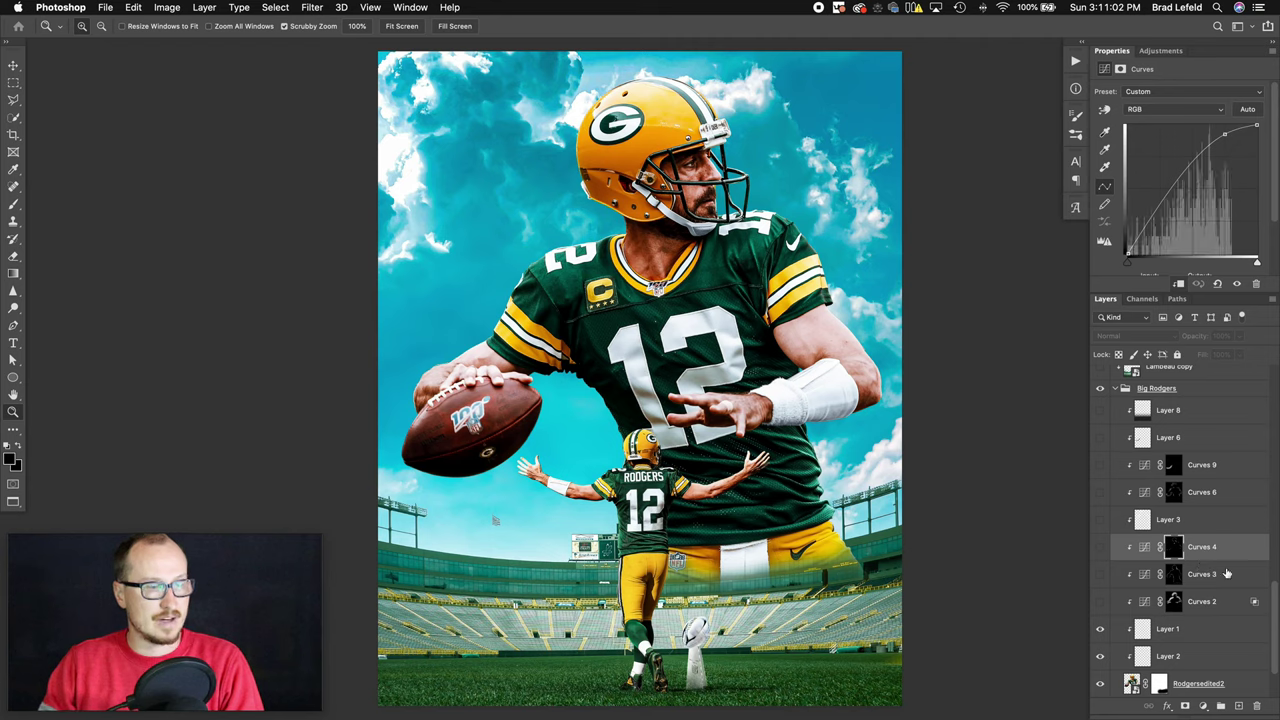
left_click(1205, 602)
left_click(1203, 576)
left_click(1205, 549)
left_click(1207, 604)
left_click(1203, 576)
left_click(1205, 549)
left_click(1208, 606)
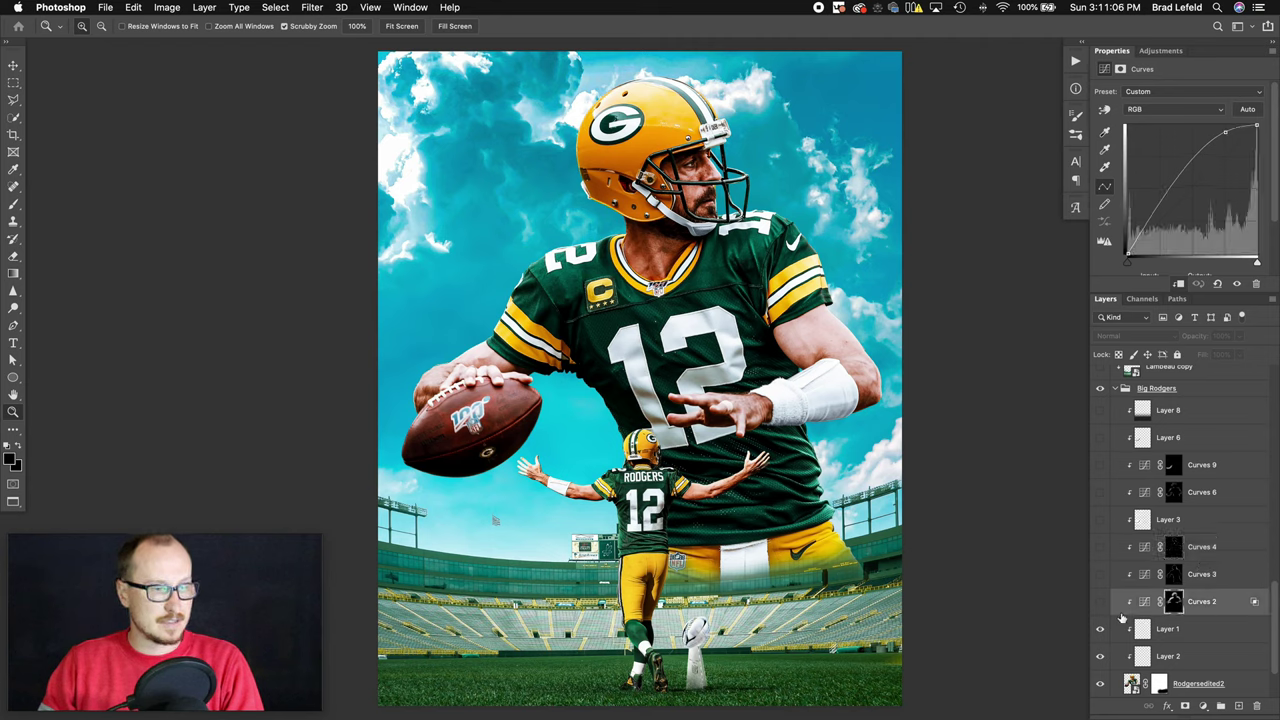
- Show the Curves 2, Curves 3 and Curves 4 adjustments on the large player
left_click(1101, 603)
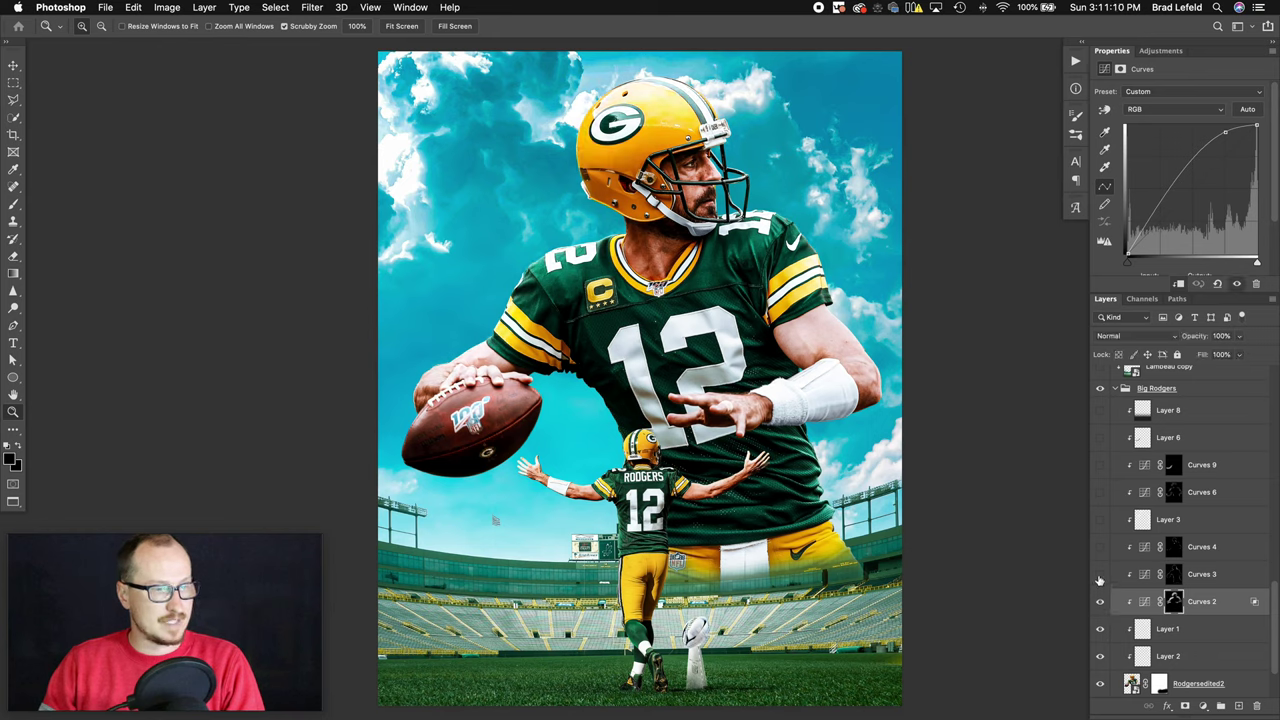
left_click(1100, 575)
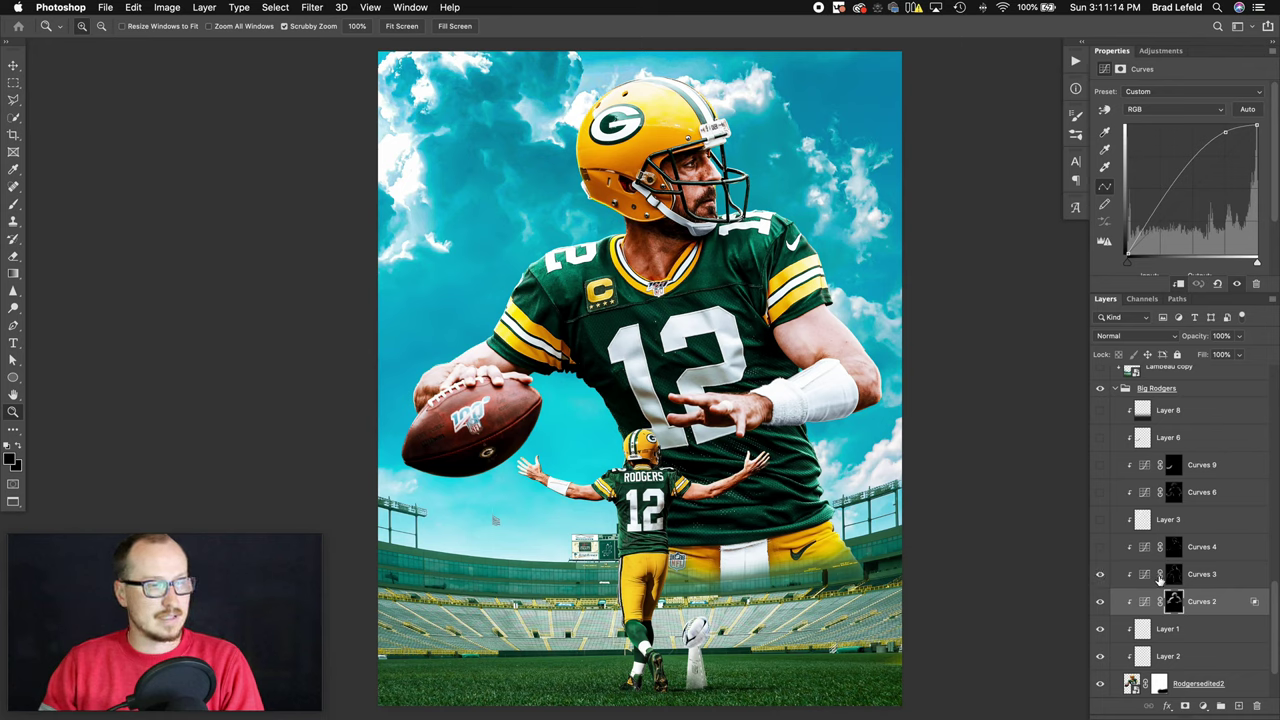
left_click(1100, 547)
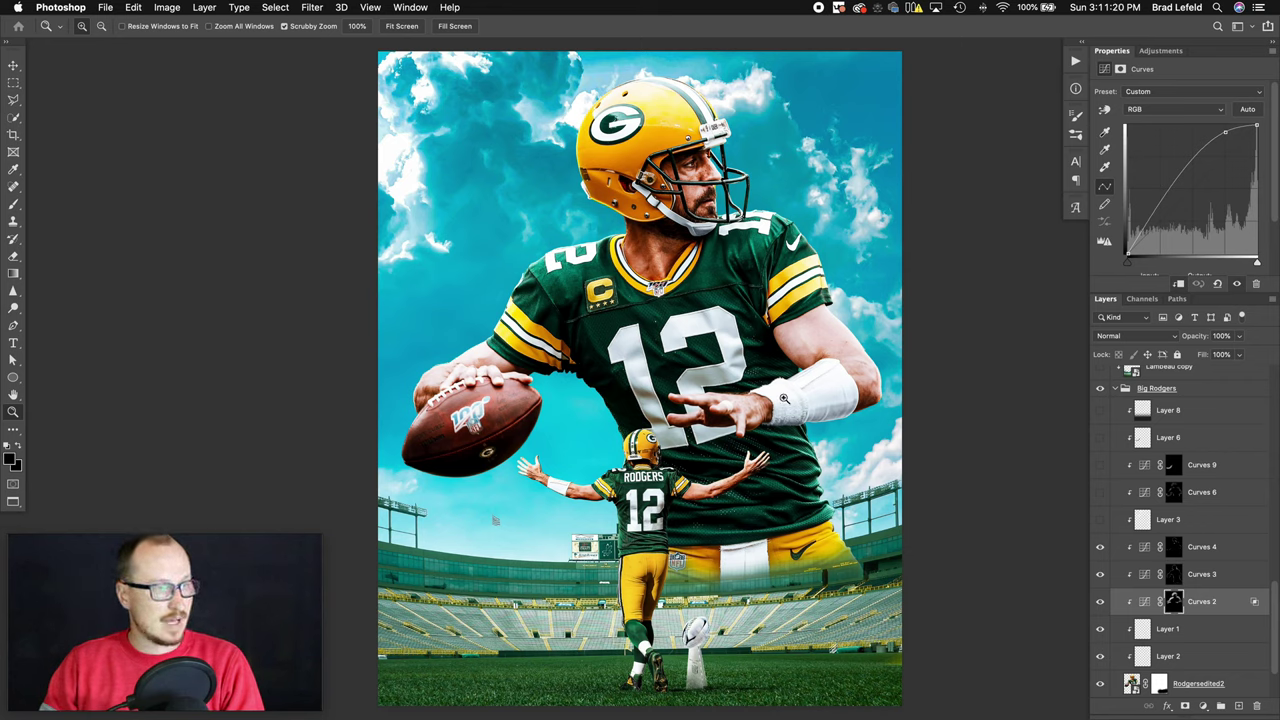
- Show Layer 3 on the large player and compare the poster with it off and on, leaving it shown
left_click(1179, 520)
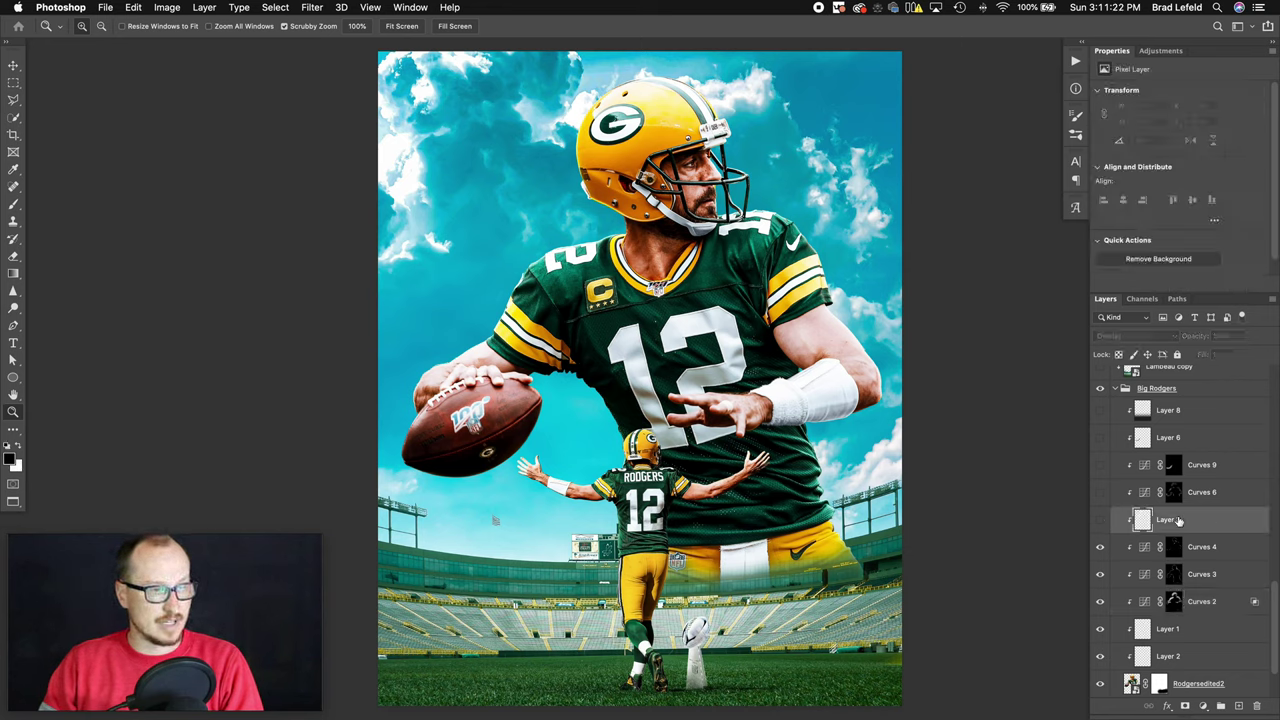
left_click(1101, 520)
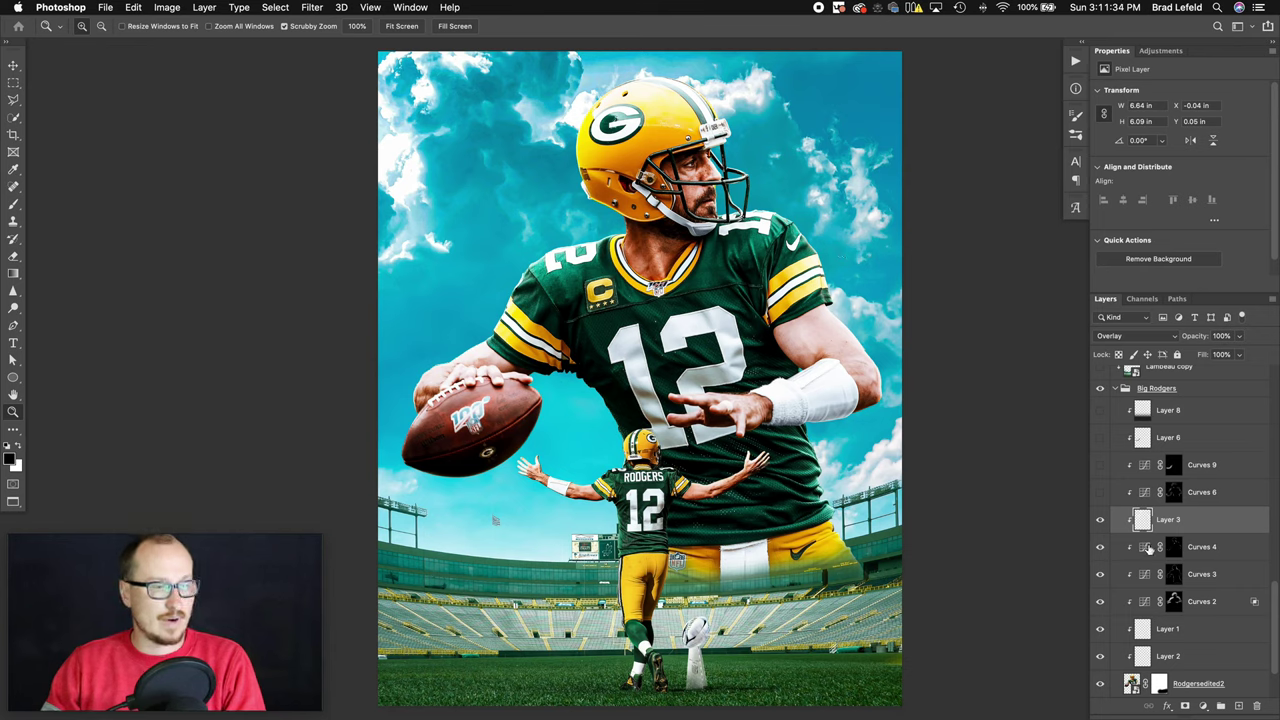
left_click(1100, 520)
left_click(1100, 520)
left_click(1101, 520)
left_click(1101, 520)
left_click(1101, 520)
left_click(1101, 520)
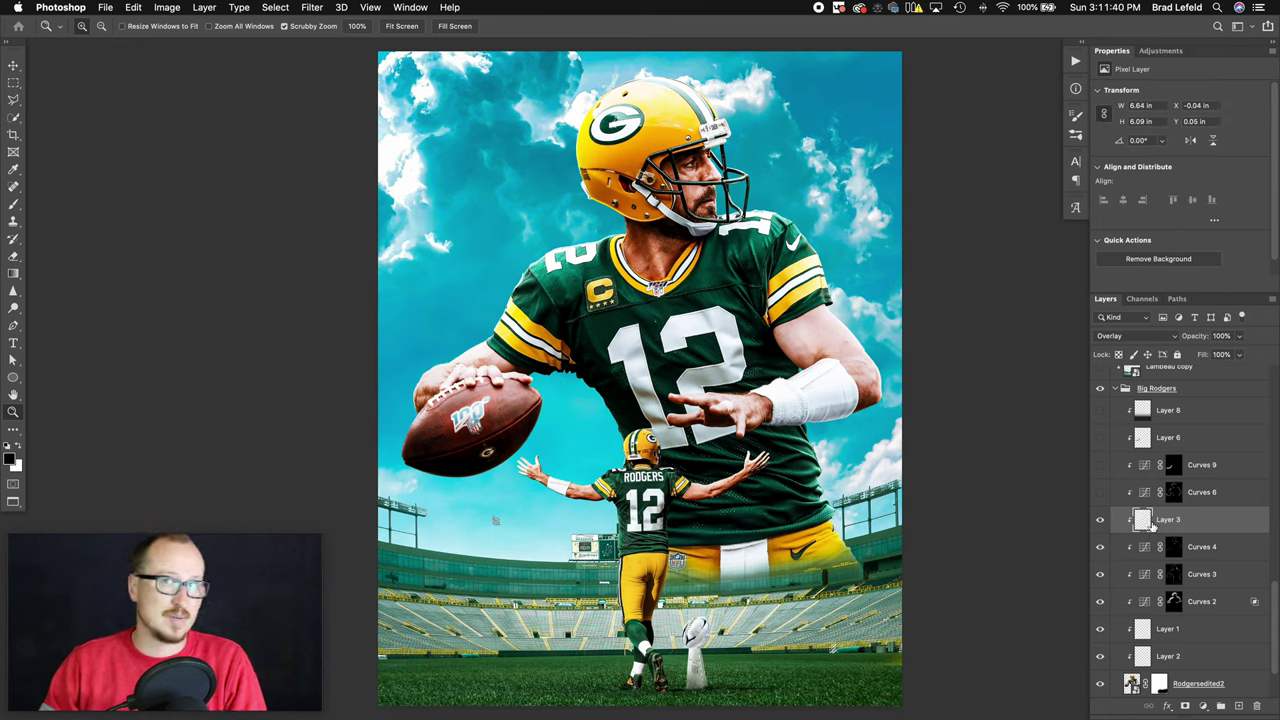
- Show the Curves 6 and Curves 9 adjustments on the large player, comparing Curves 6 off and on
left_click(1207, 491)
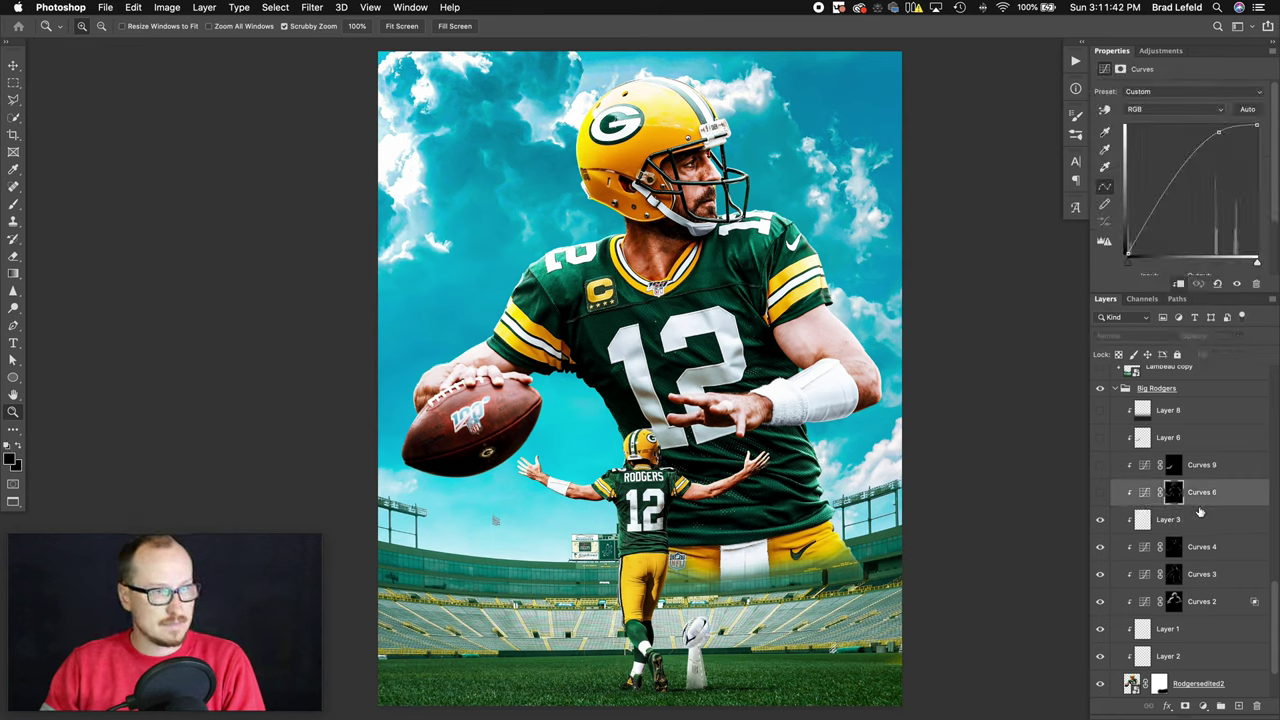
left_click(1102, 496)
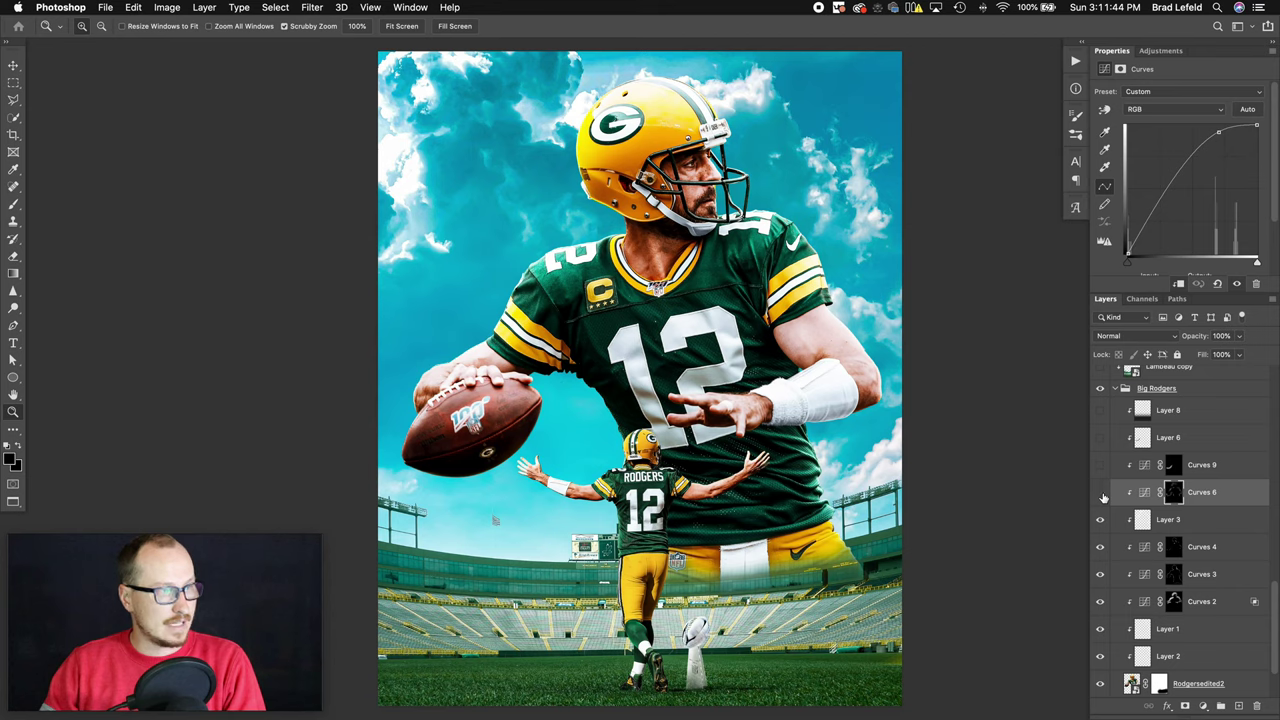
left_click(1101, 493)
left_click(1101, 493)
left_click(1101, 493)
left_click(1101, 493)
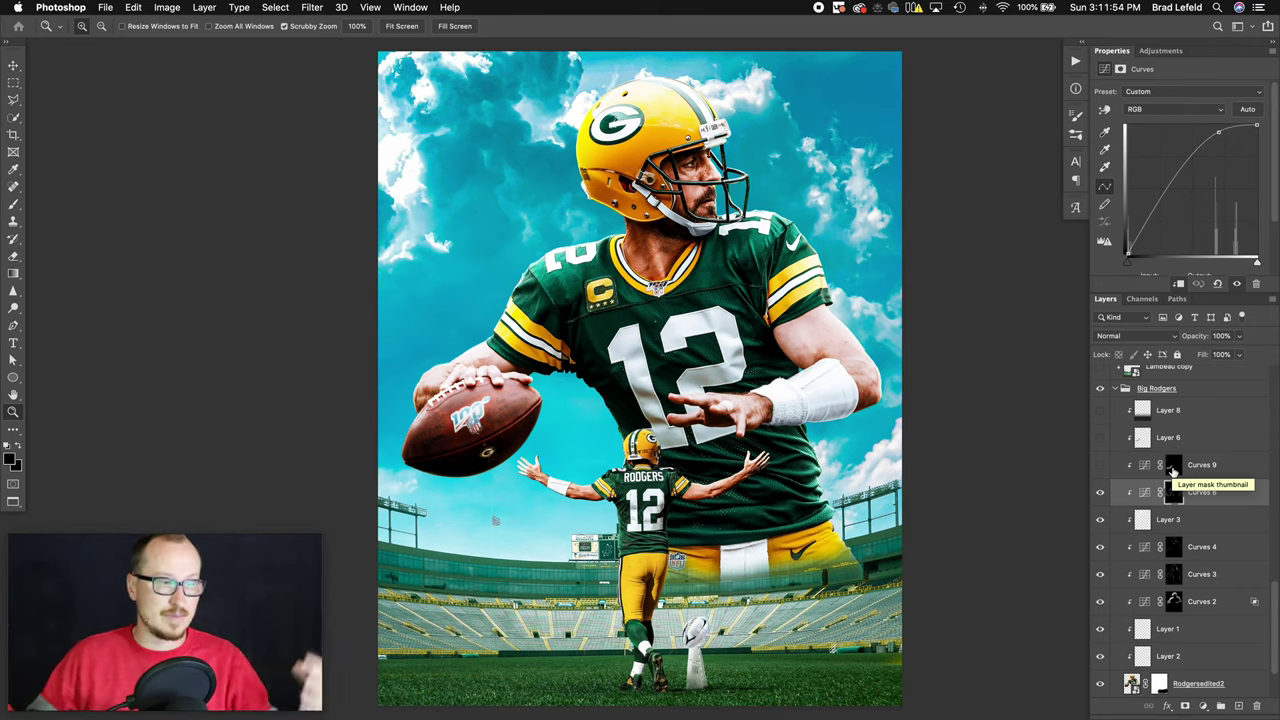
left_click(1097, 470)
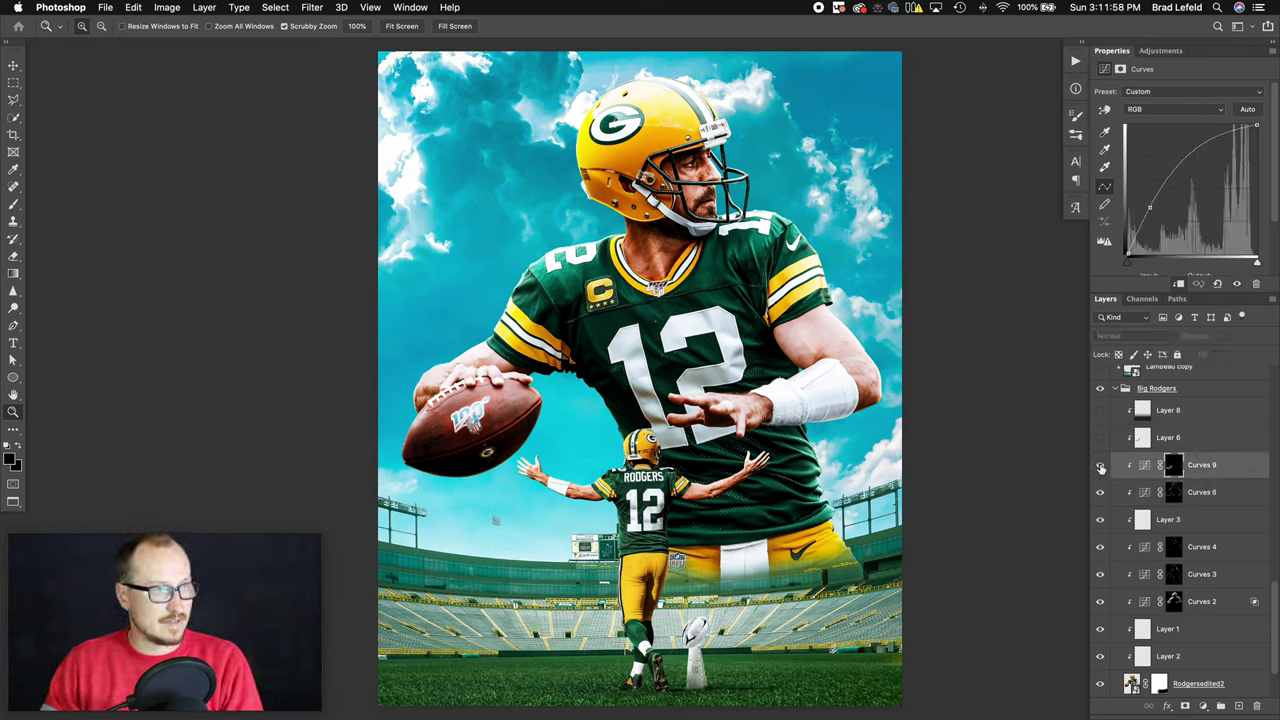
- Compare the poster with the Curves 9 adjustment off and on, leaving it shown
left_click(1100, 468)
left_click(1100, 468)
left_click(1100, 468)
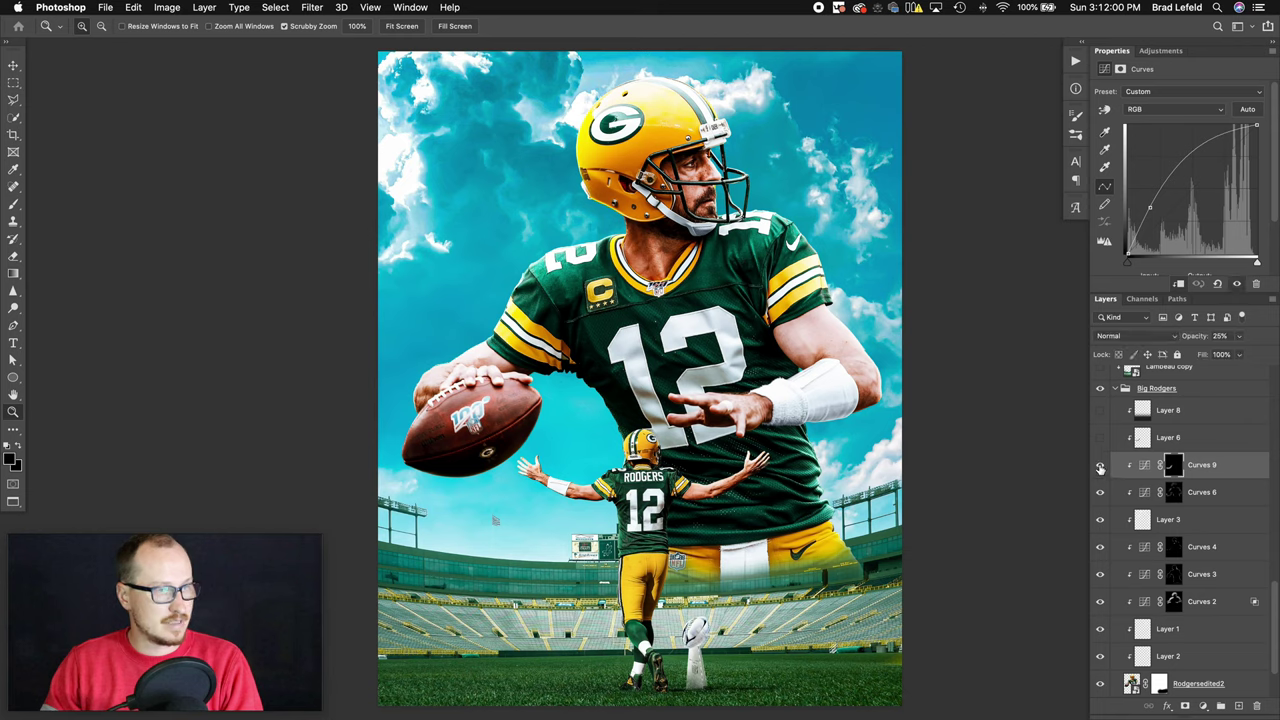
left_click(1100, 468)
left_click(1100, 468)
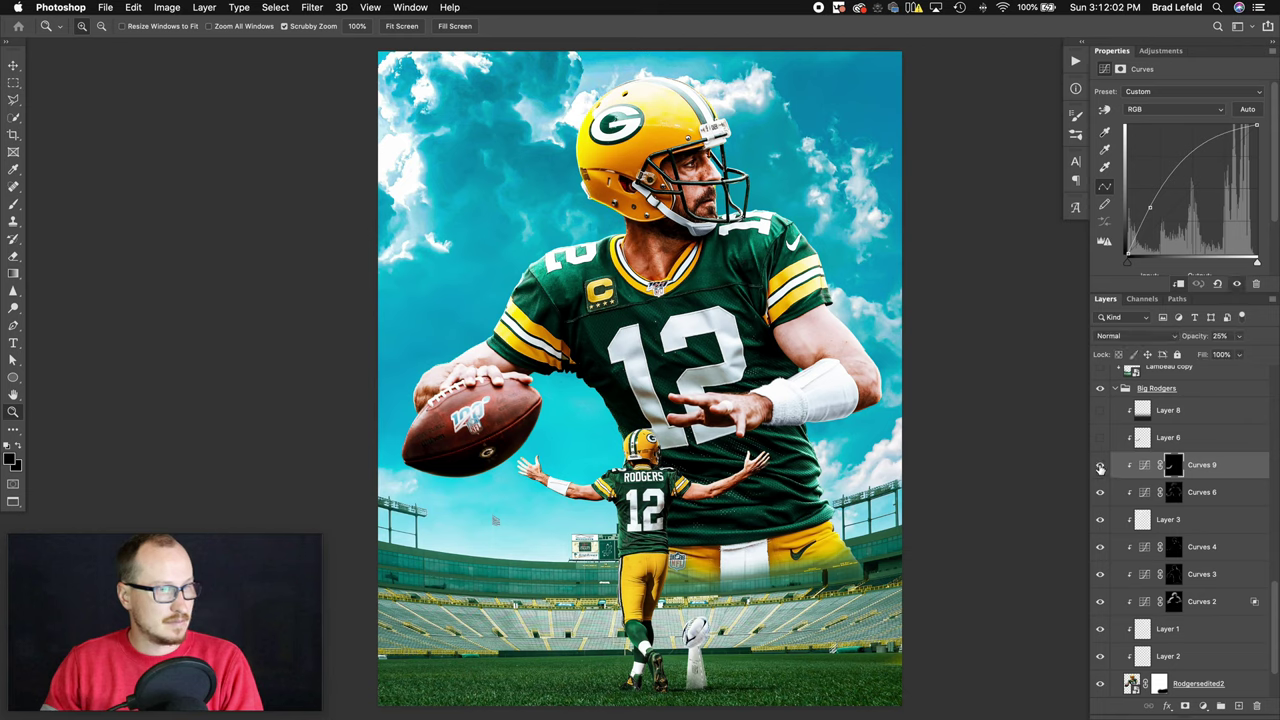
- Load the Curves 9 mask as a selection to check its area around the football, deselect, and compare the adjustment off and on
left_click(1173, 466, "super")
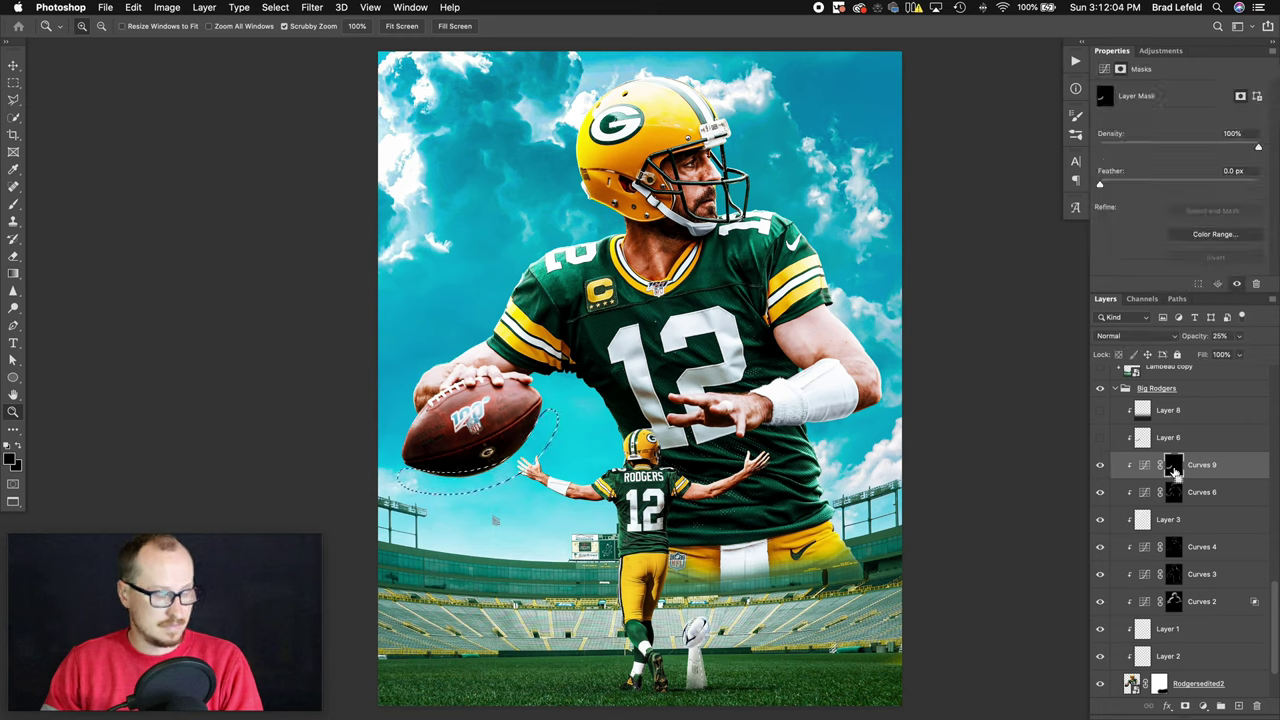
key("super+d")
left_click(1101, 467)
left_click(1101, 467)
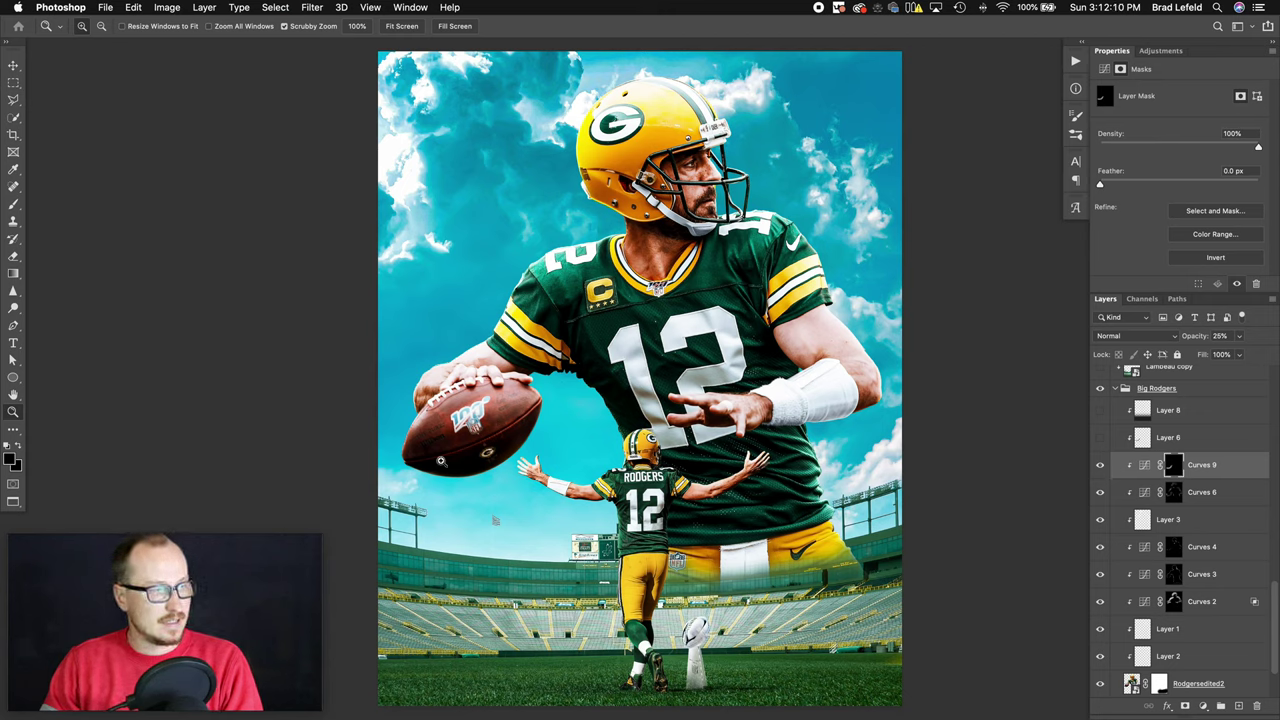
- Show Layer 6 in the Big Rodgers group and compare the football with it off and on, leaving it shown
left_click(1142, 445)
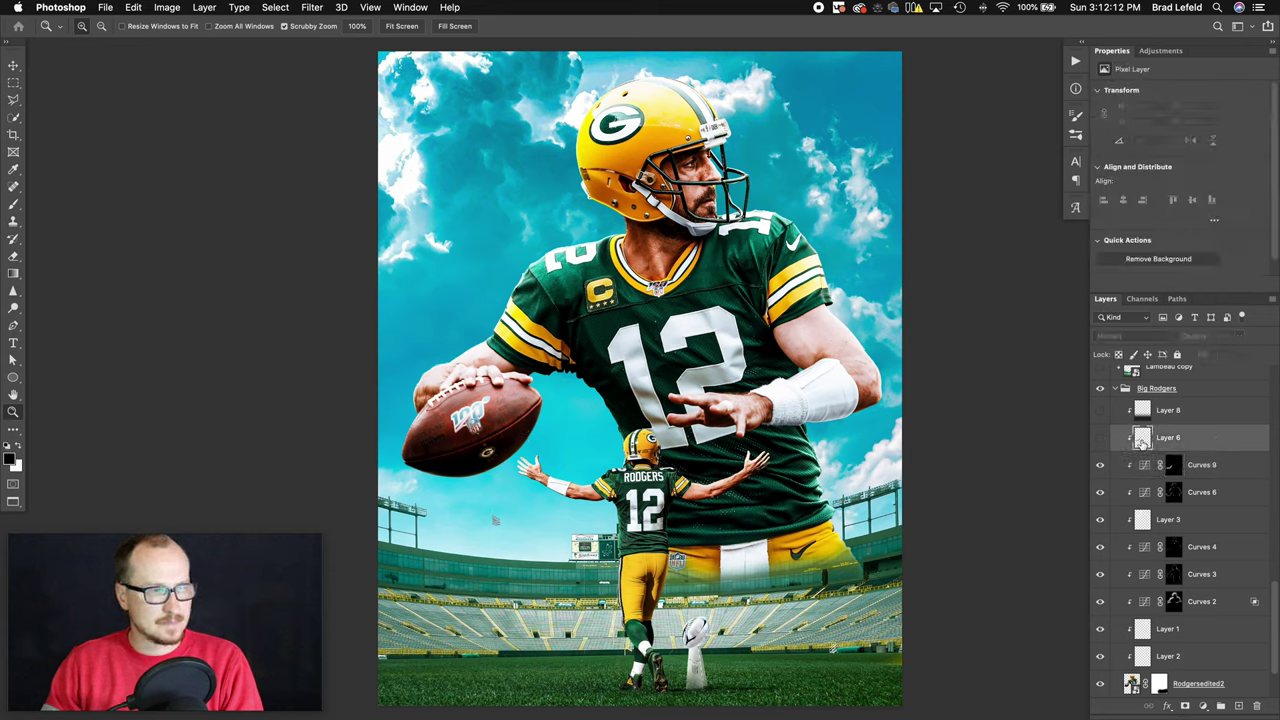
left_click(1101, 441)
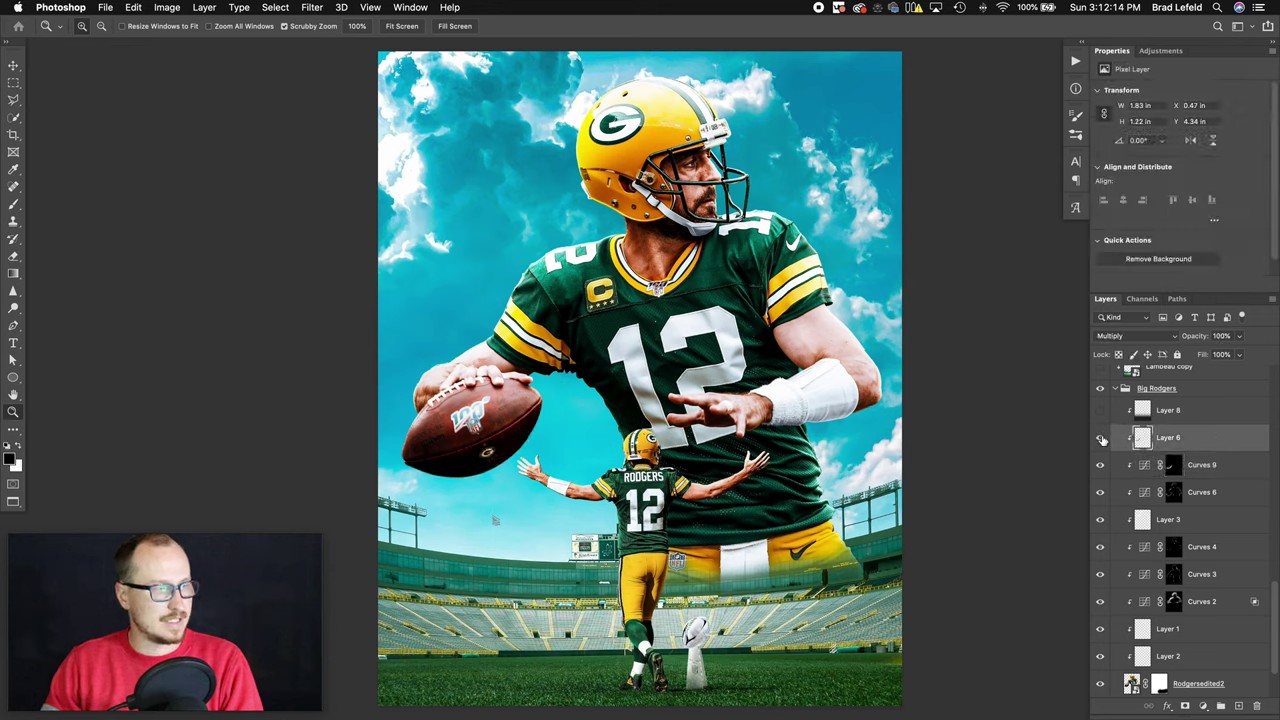
left_click(1103, 441)
left_click(1101, 438)
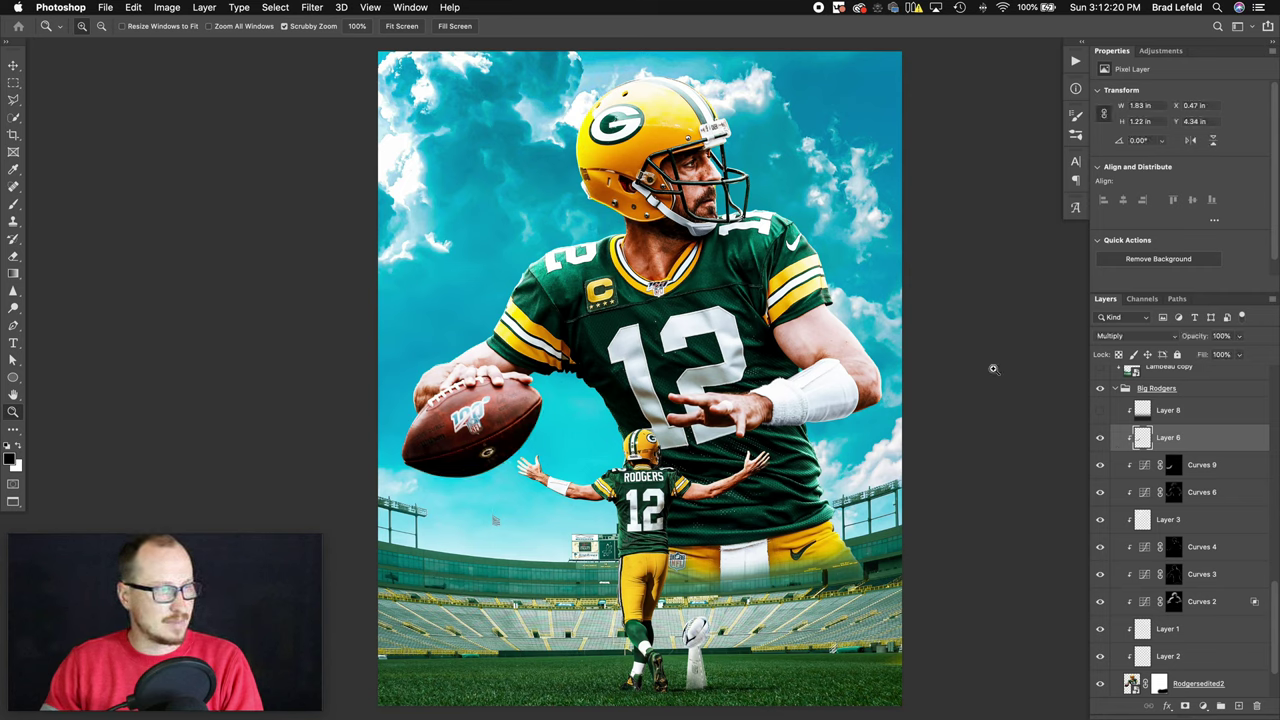
- Show Layer 8, the Multiply layer over the large player's lower body, in the Big Rodgers group
left_click(1164, 410)
left_click(1099, 411)
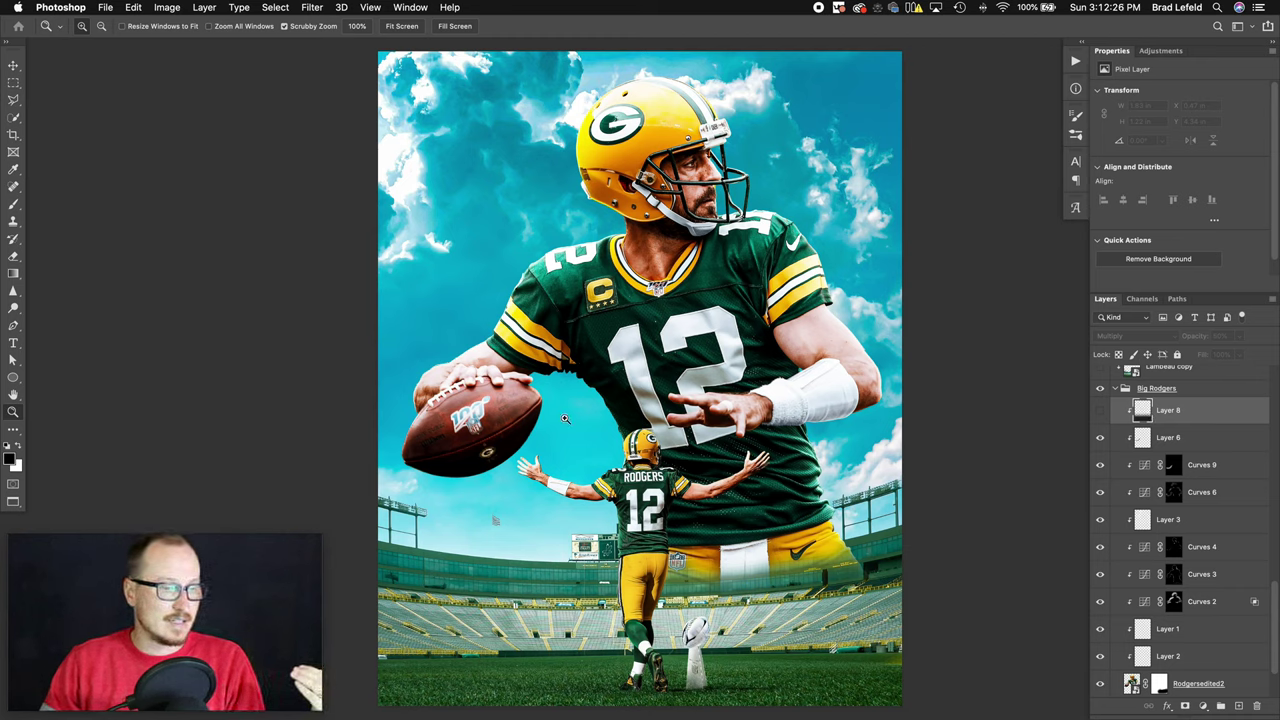
left_click(1100, 411)
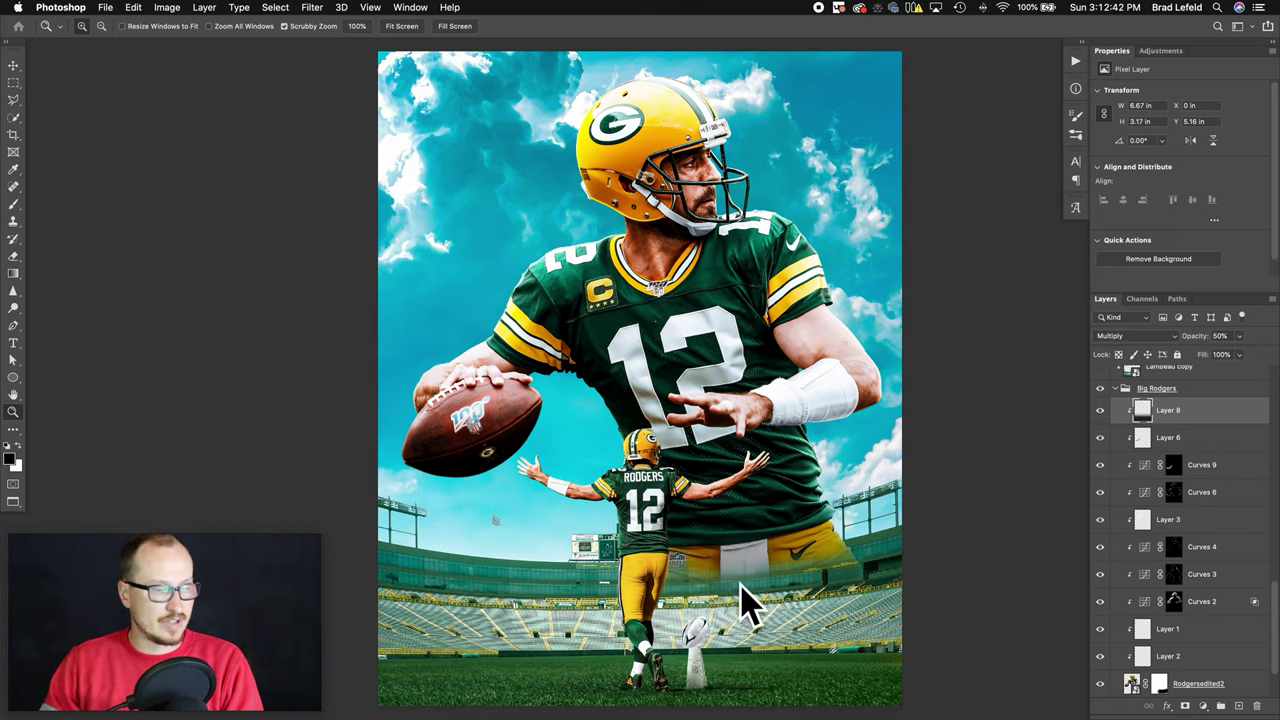
- Show the Lambeau copy layer above the Big Rodgers group
scroll(1207, 519, "up", 2)
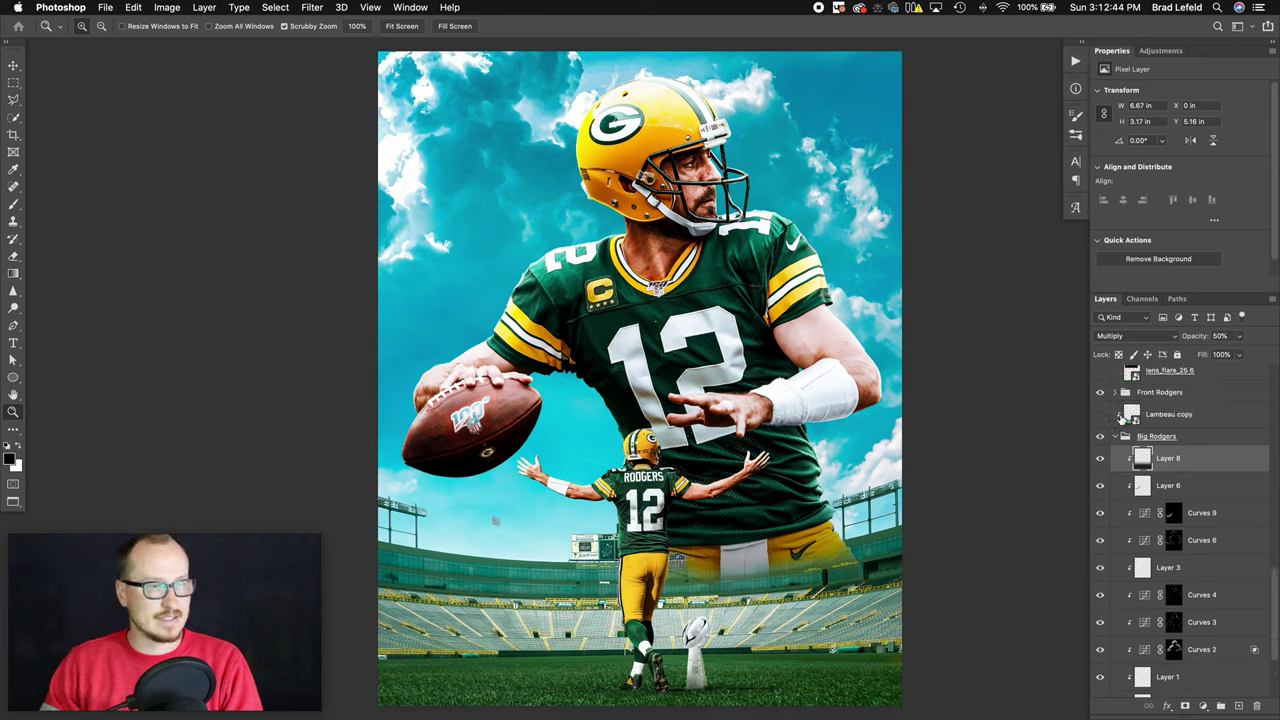
left_click(1130, 414)
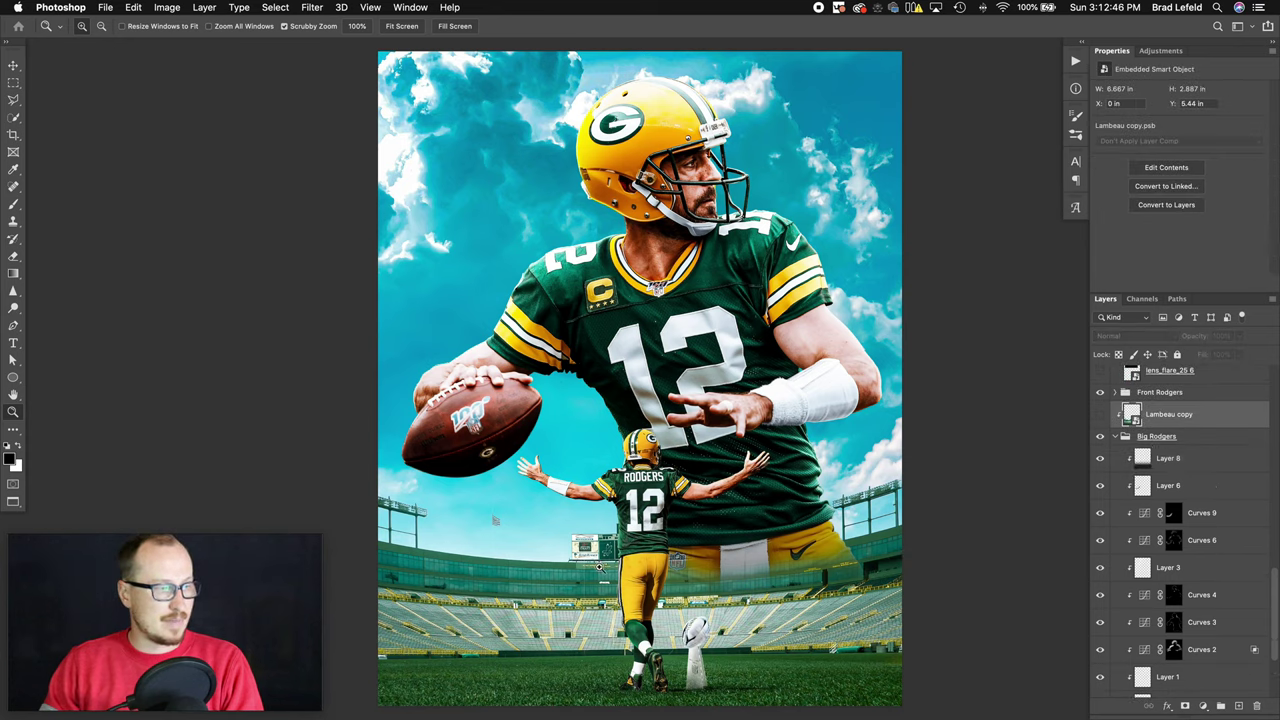
left_click(1100, 415)
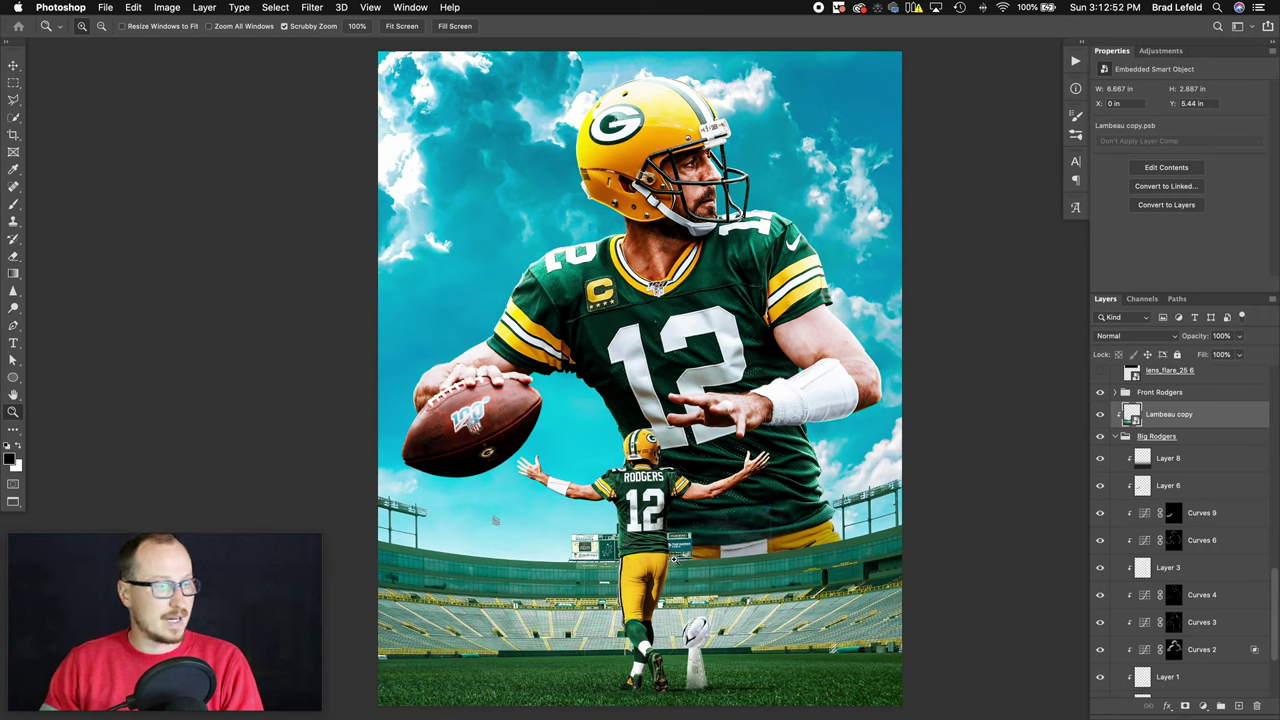
- Compare the large player's waist area with Layer 8 off and on, leaving the layer shown
left_click(1142, 462)
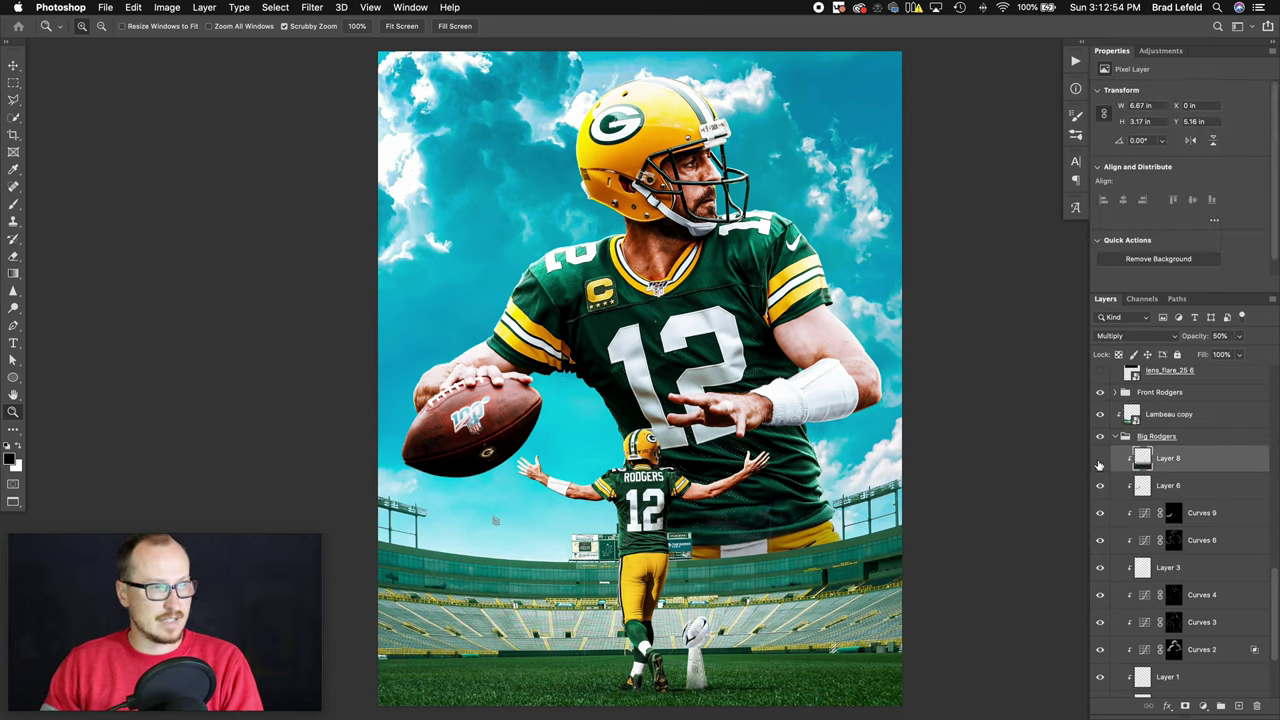
left_click(1100, 458)
left_click(1100, 458)
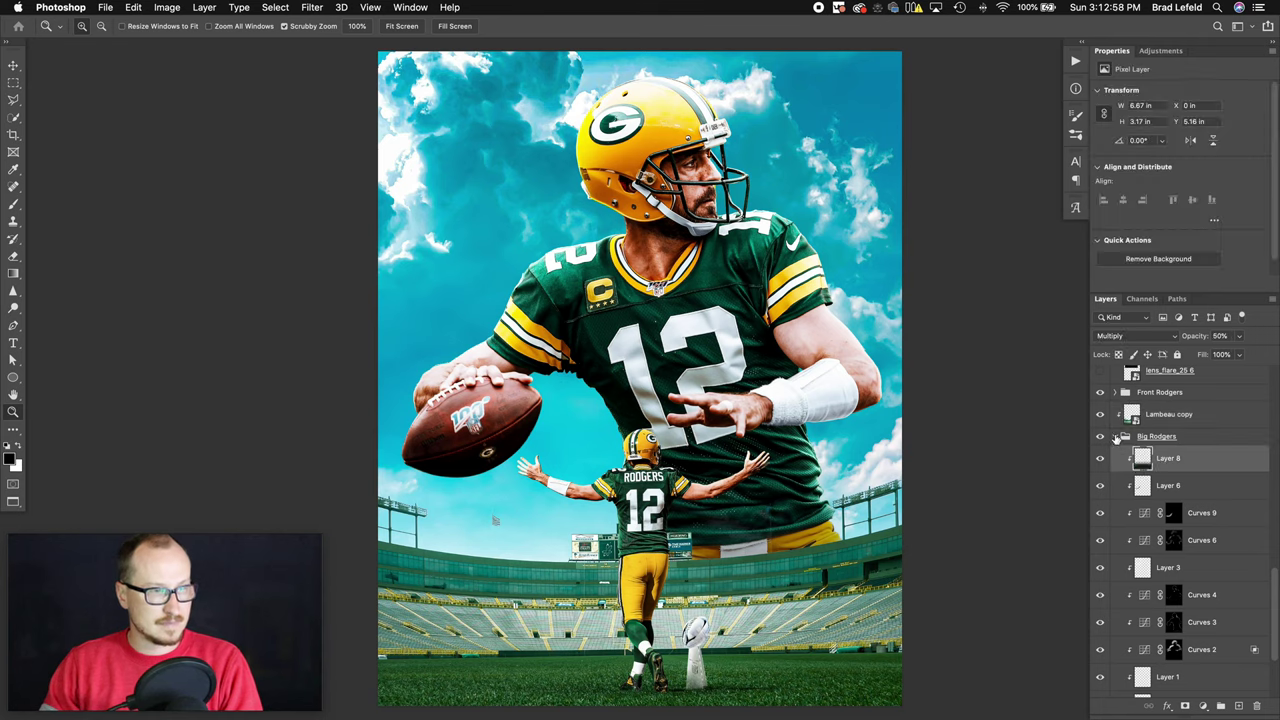
- Collapse the Big Rodgers group, then expand the Text Stuff group and make it visible
left_click(1116, 437)
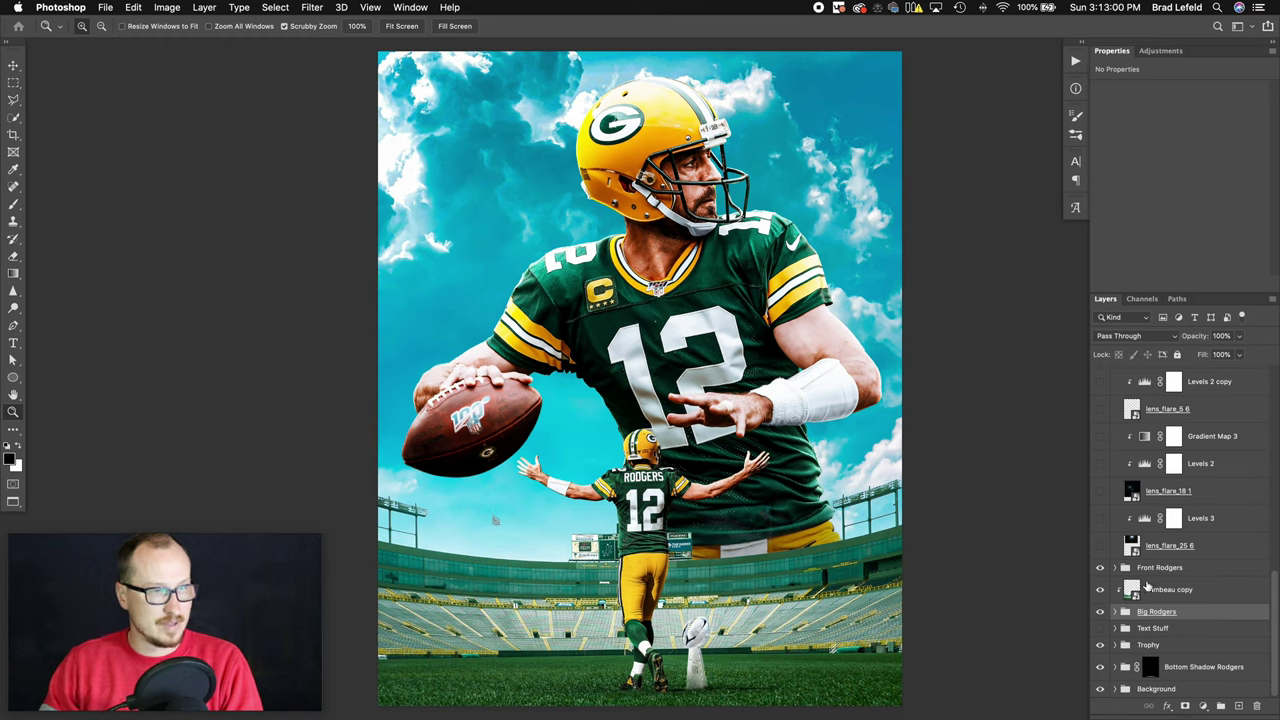
left_click(1115, 628)
scroll(1113, 628, "down", 5)
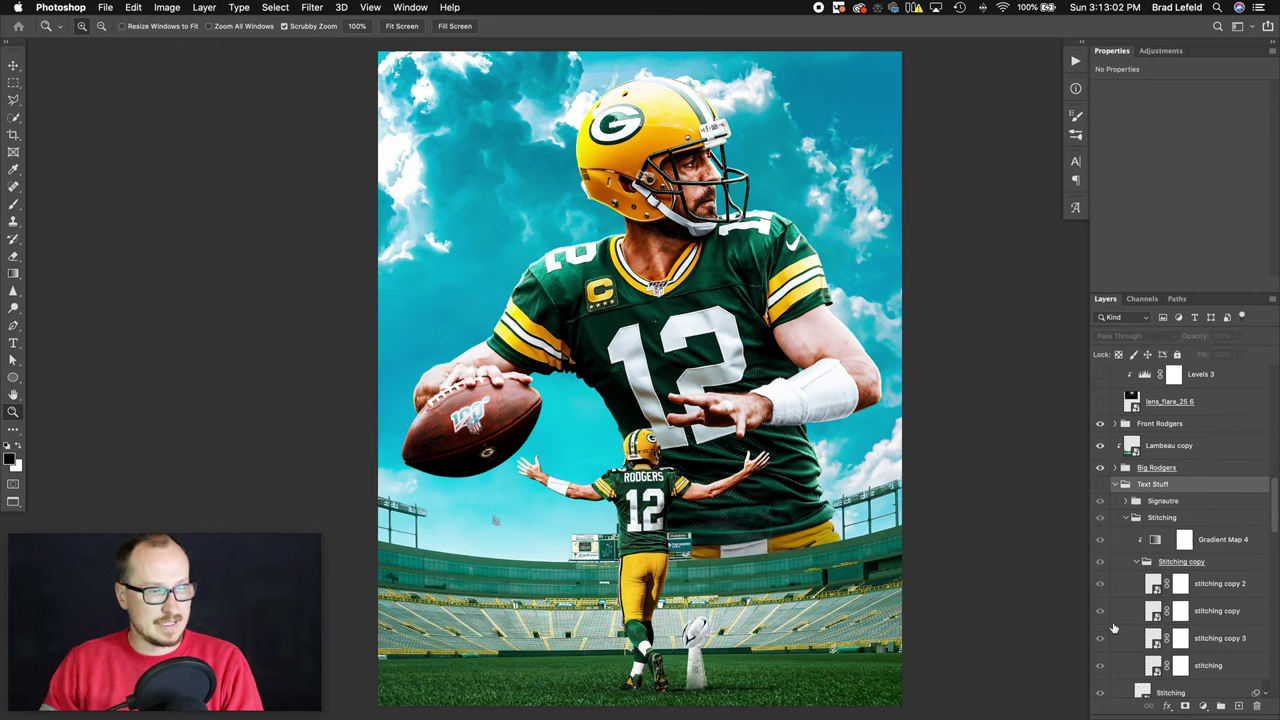
left_click(1101, 484)
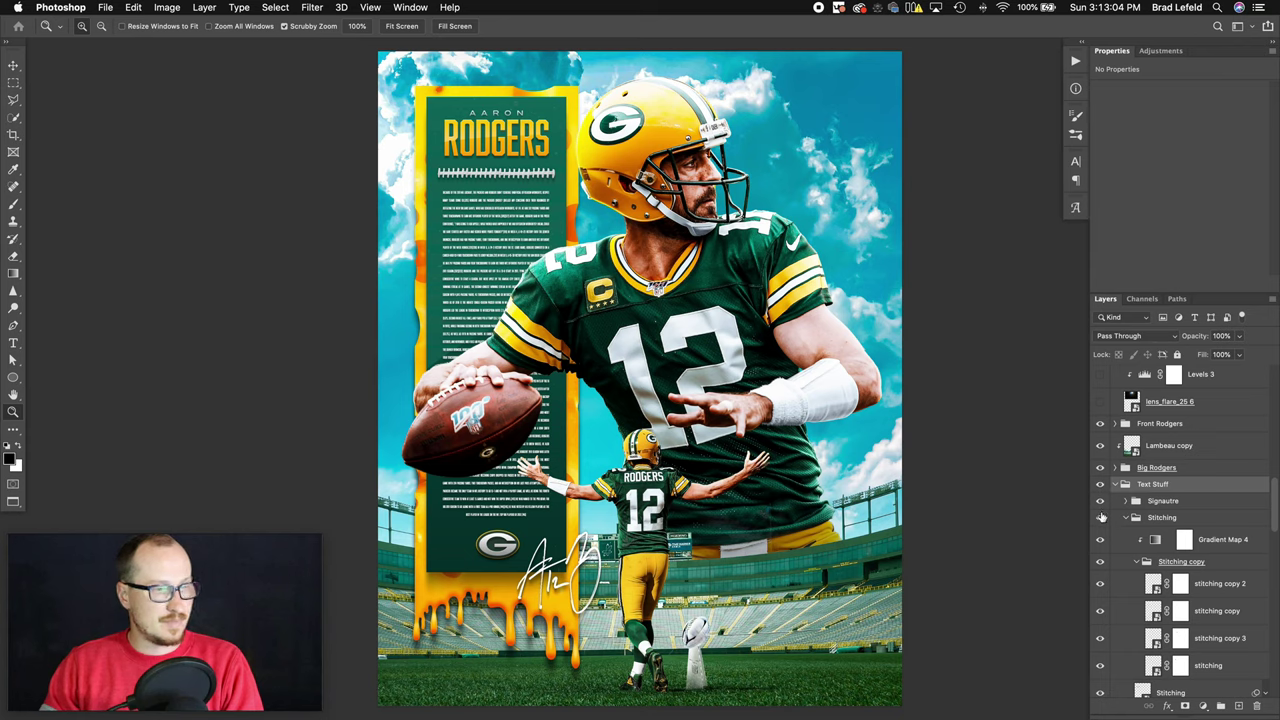
- Hide all the layers and groups inside Text Stuff, from the signature down to Cheese Shadow
scroll(1106, 688, "down", 5)
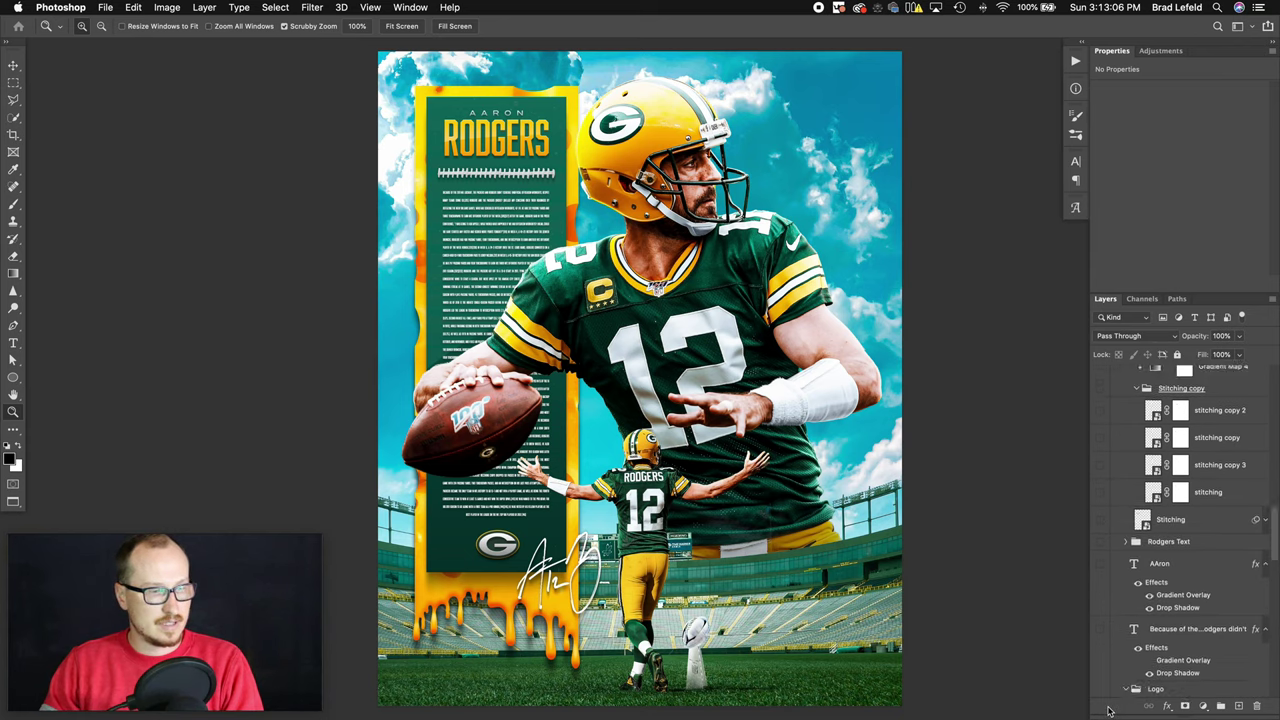
scroll(1108, 690, "down", 3)
left_click(1101, 645)
scroll(1118, 630, "down", 3)
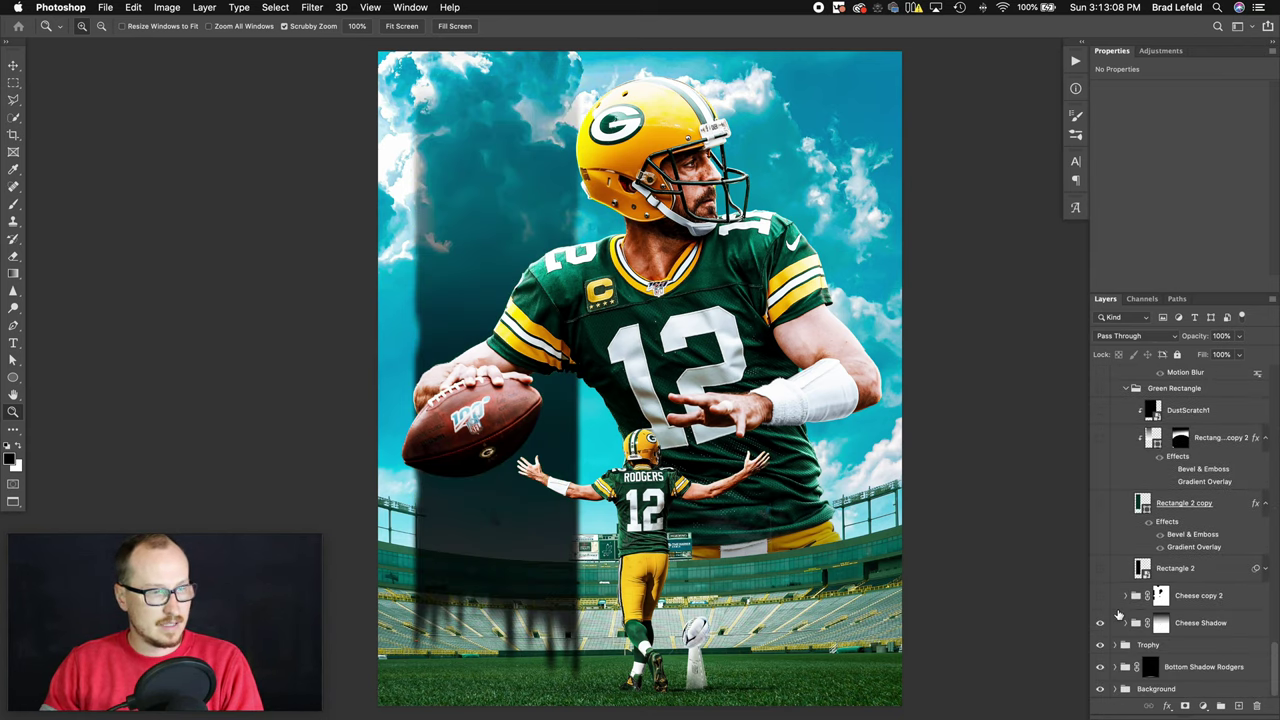
left_click(1100, 622)
- Expand the Cheese Shadow and Cheese copy 2 groups, show Cheese copy 2, and hide the contents of its Group 5
left_click(1125, 623)
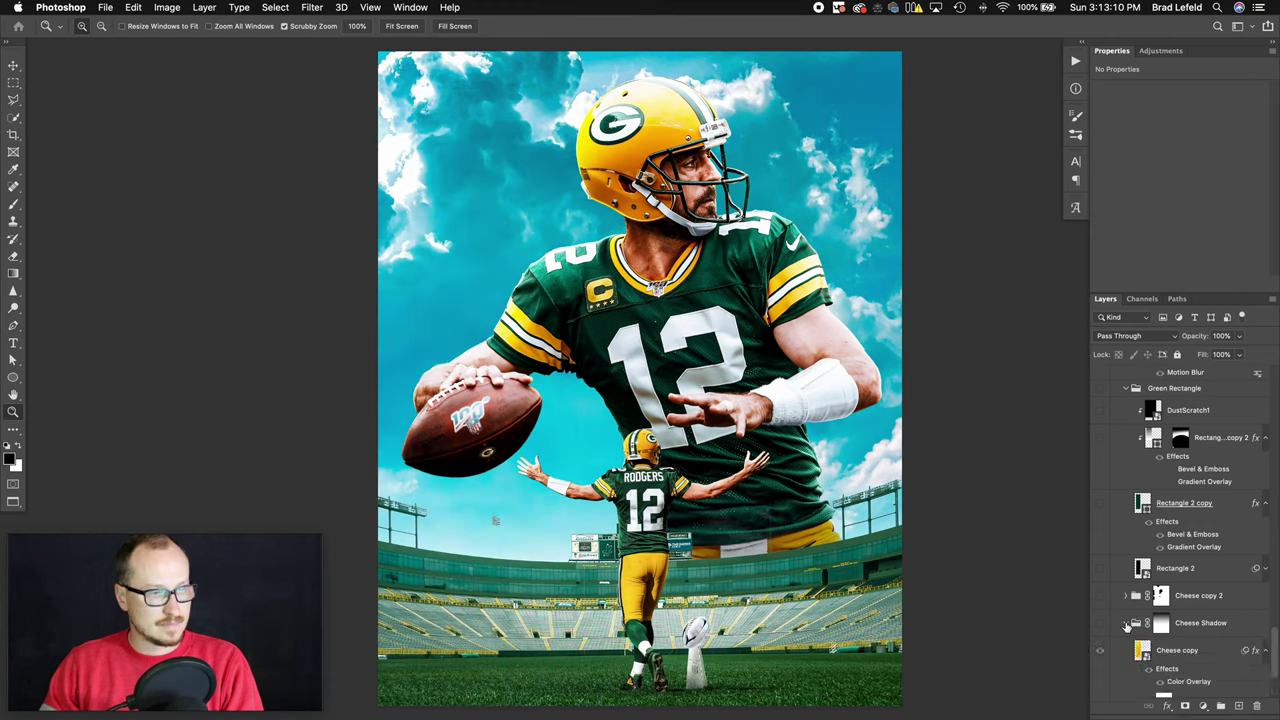
left_click(1125, 597)
scroll(1124, 600, "down", 4)
scroll(1123, 588, "down", 1)
left_click(1100, 515)
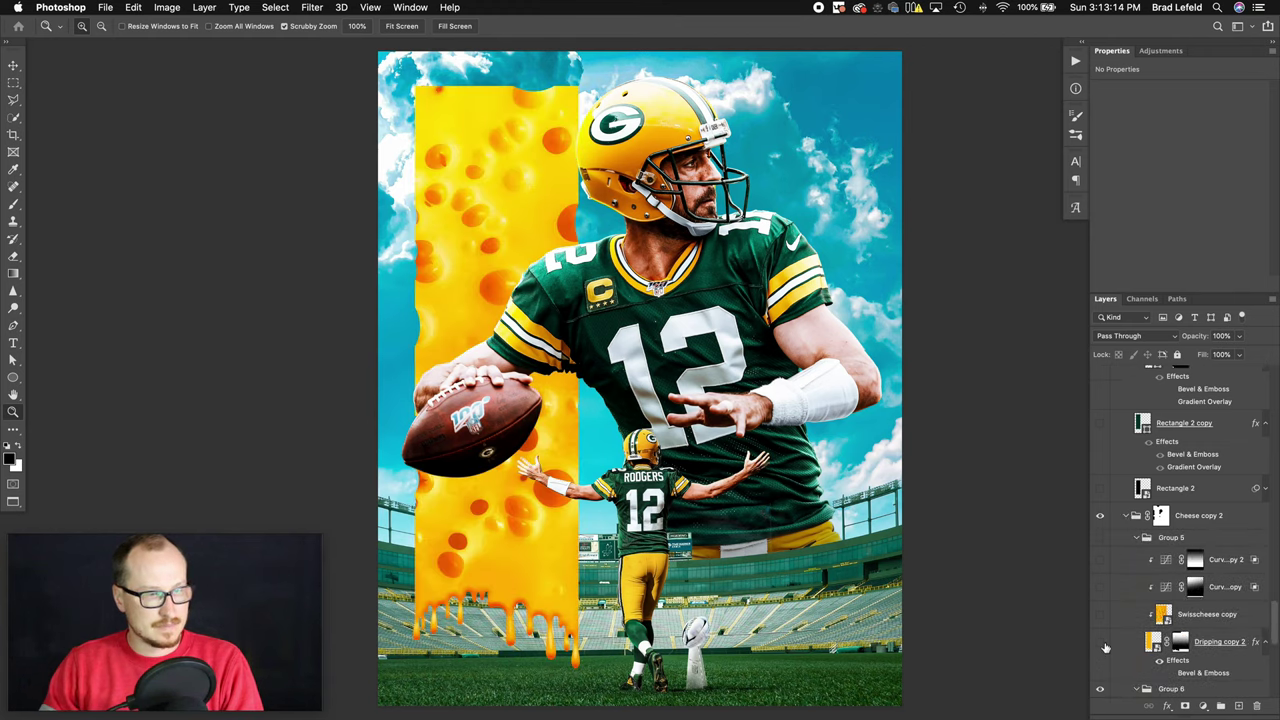
left_click(1106, 615)
- Hide the layers inside Group 6, including its curves, Swisscheese copy 2, Dripping copy 3 and Dripping copy
scroll(1107, 613, "down", 4)
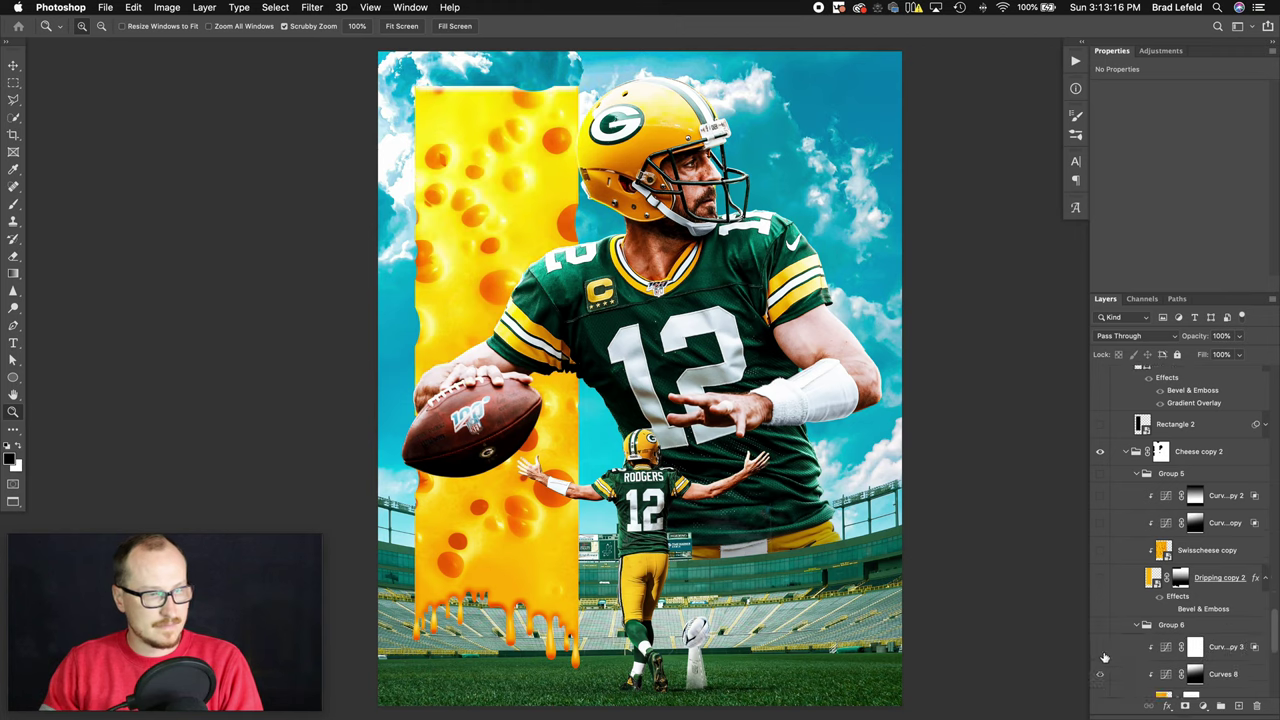
left_click(1100, 626)
scroll(1100, 628, "down", 4)
left_click(1100, 561)
scroll(1101, 603, "down", 4)
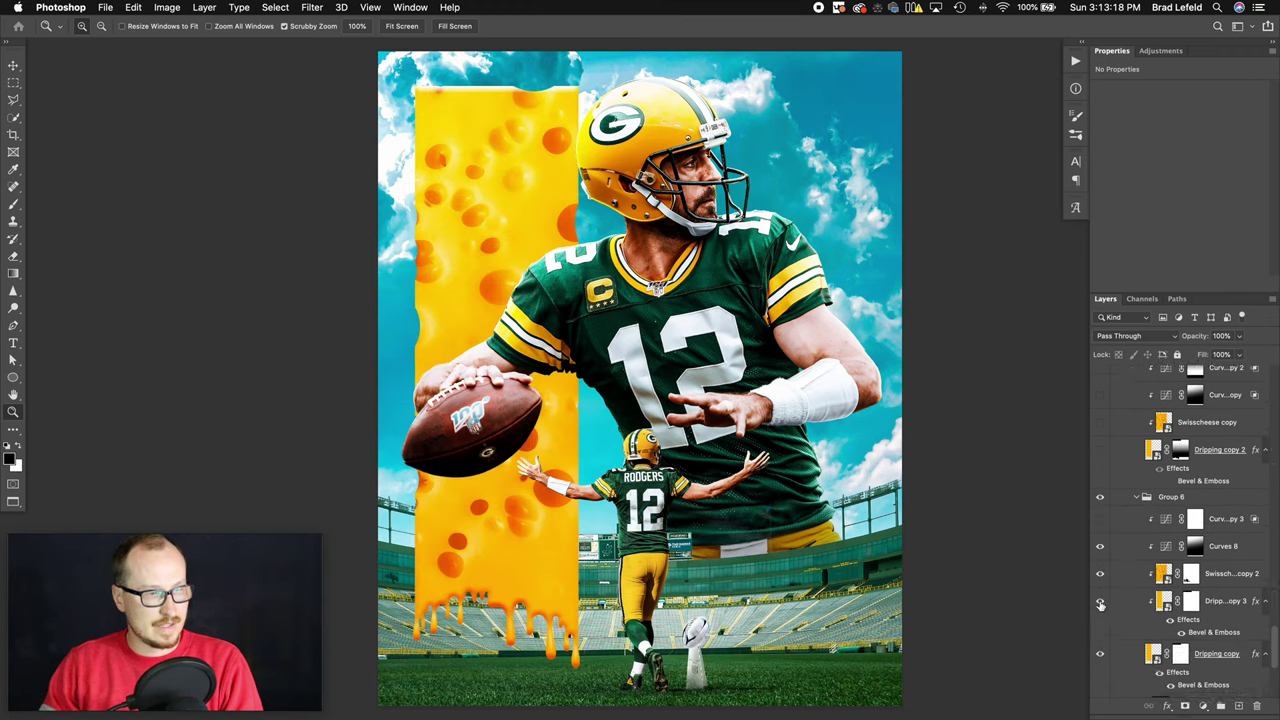
left_click(1101, 603)
scroll(1110, 610, "down", 10)
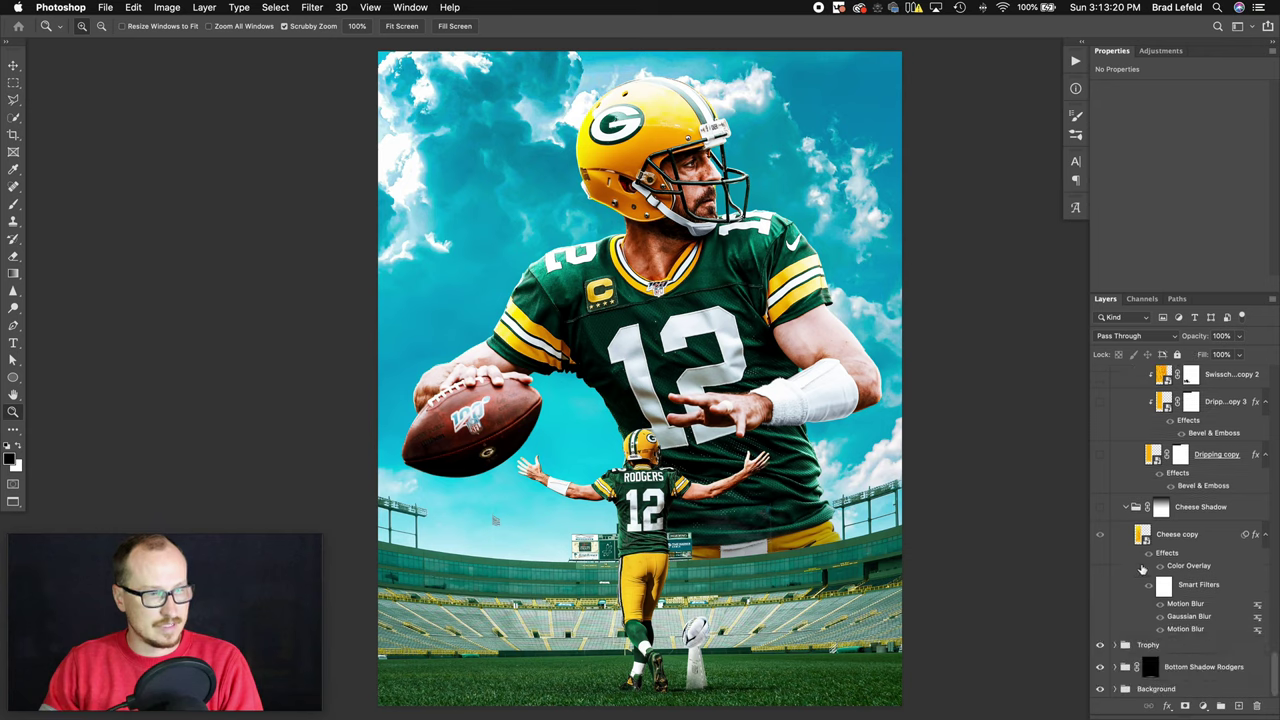
- Show the Dripping copy layer in Group 6 and turn off its Bevel & Emboss effect
left_click(1100, 457)
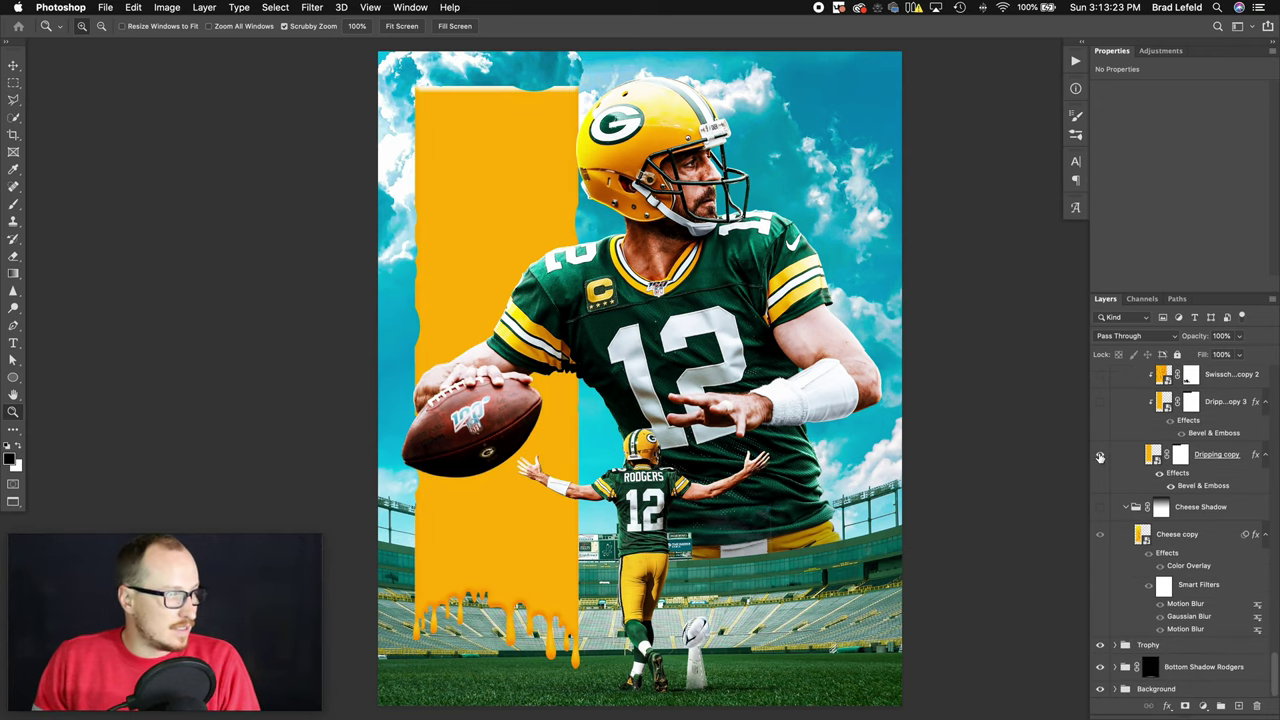
left_click(1176, 486)
left_click(1171, 486)
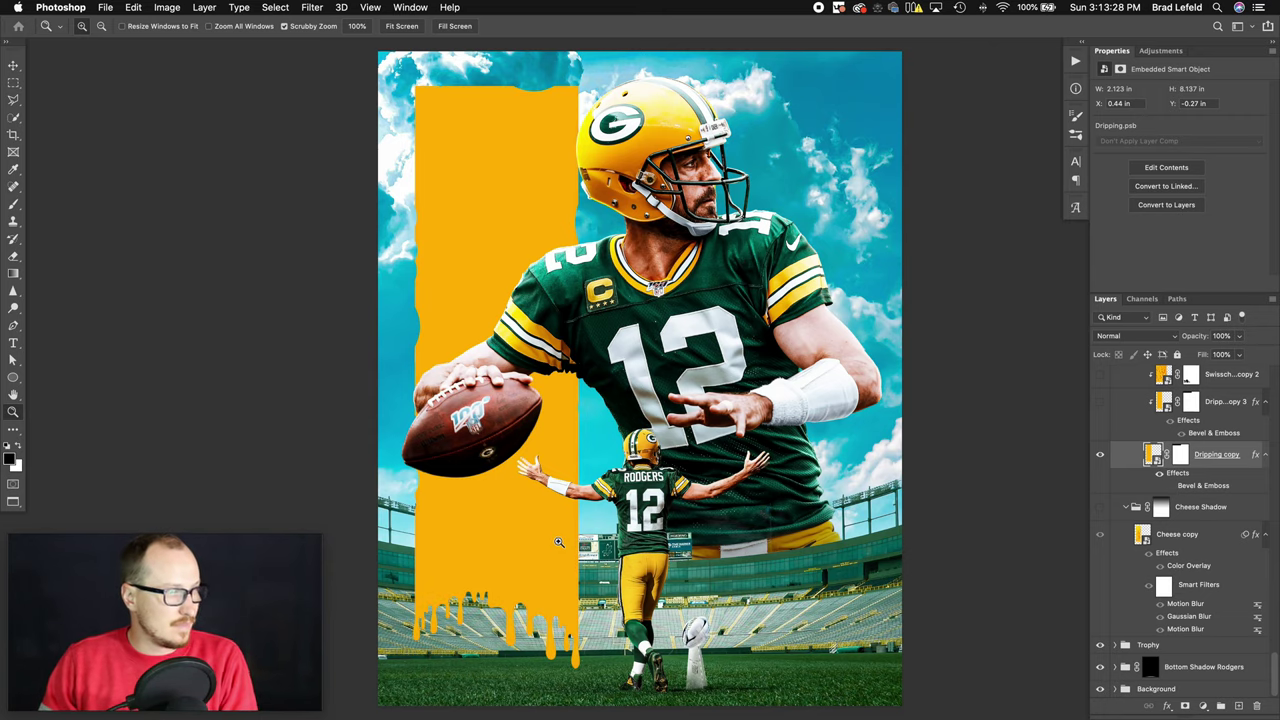
- Open the nested smart objects of Dripping copy down to the masked Rectangle 1 copy 2 layer to examine the drip shape
double_click(1153, 455)
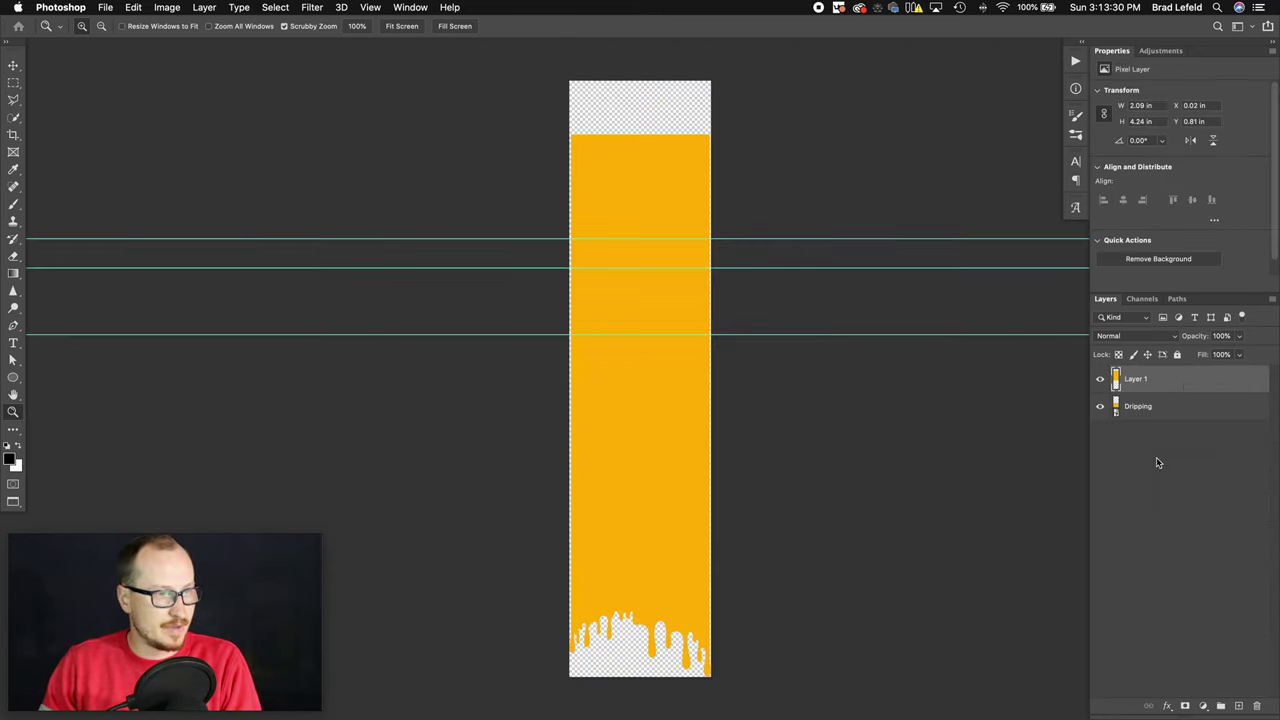
double_click(1117, 407)
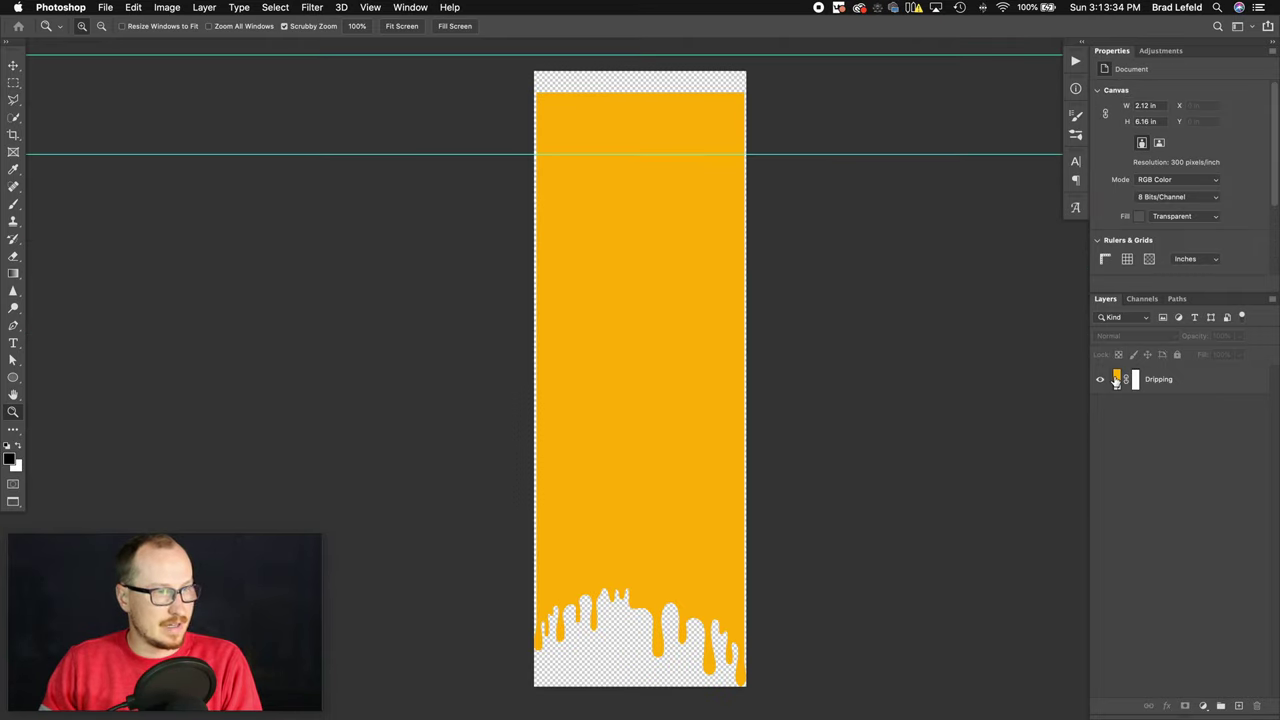
double_click(1117, 381)
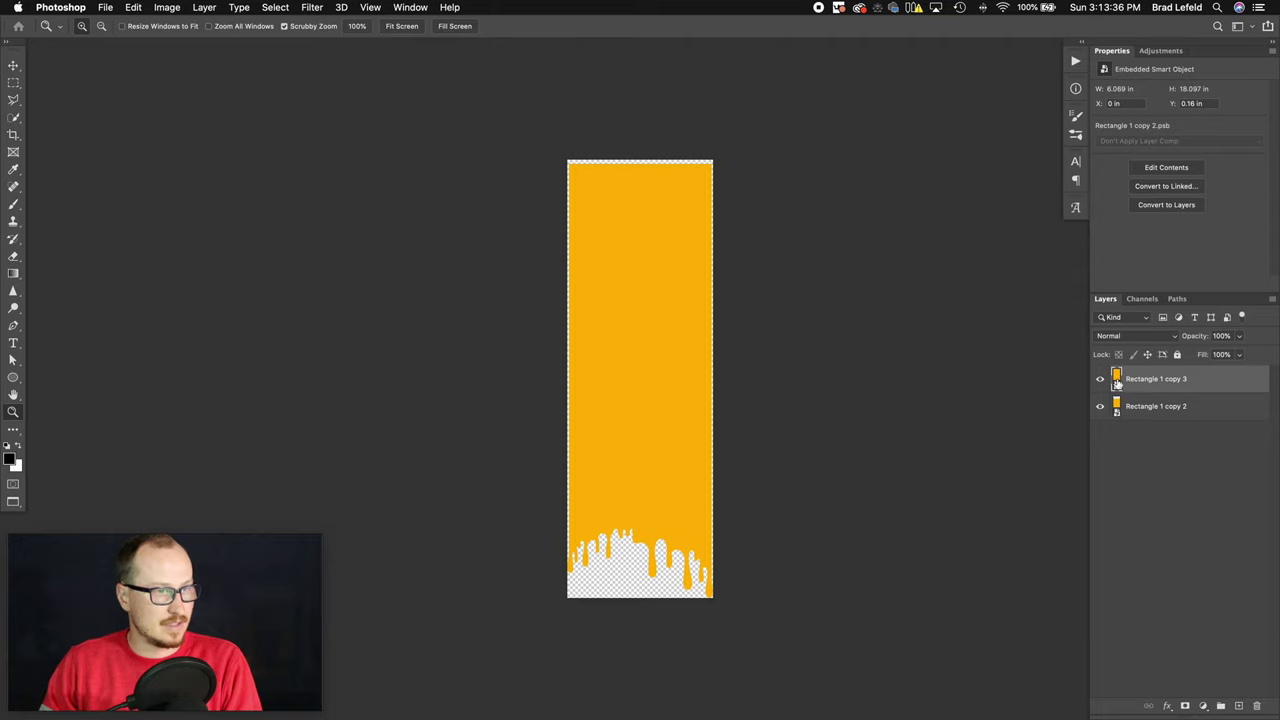
double_click(1117, 407)
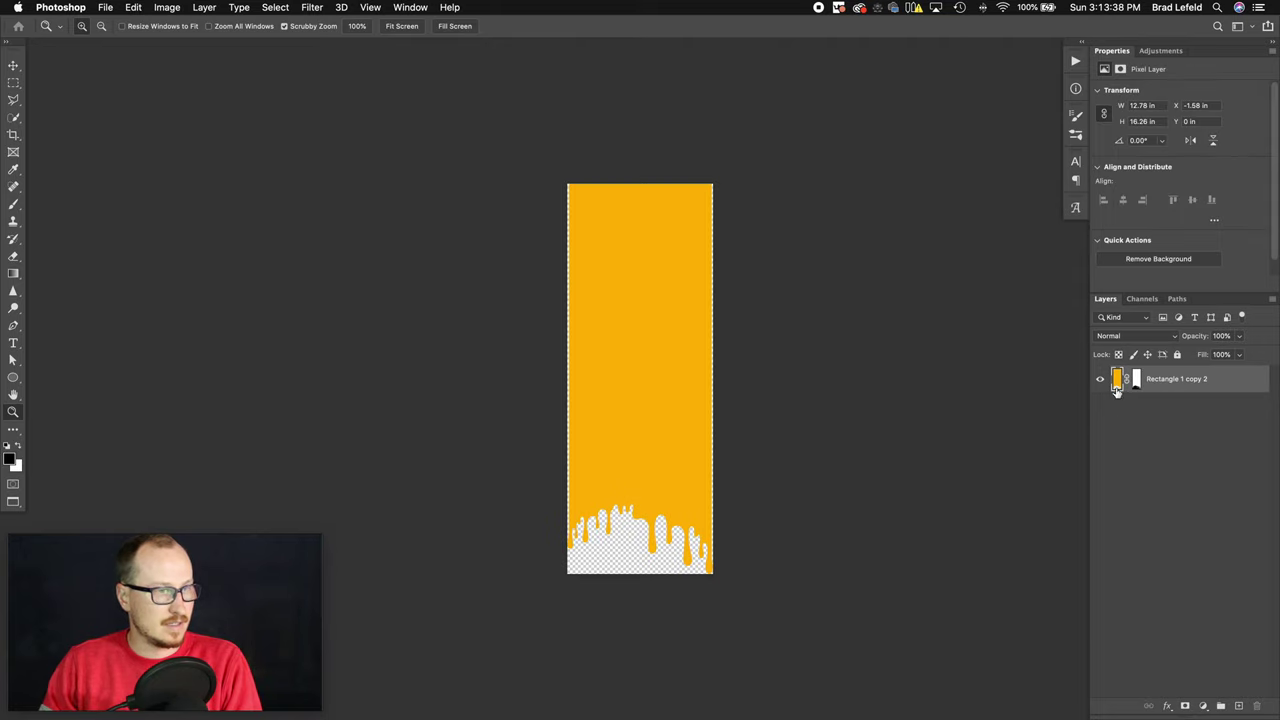
double_click(1117, 381)
key("Escape")
left_click(1146, 419)
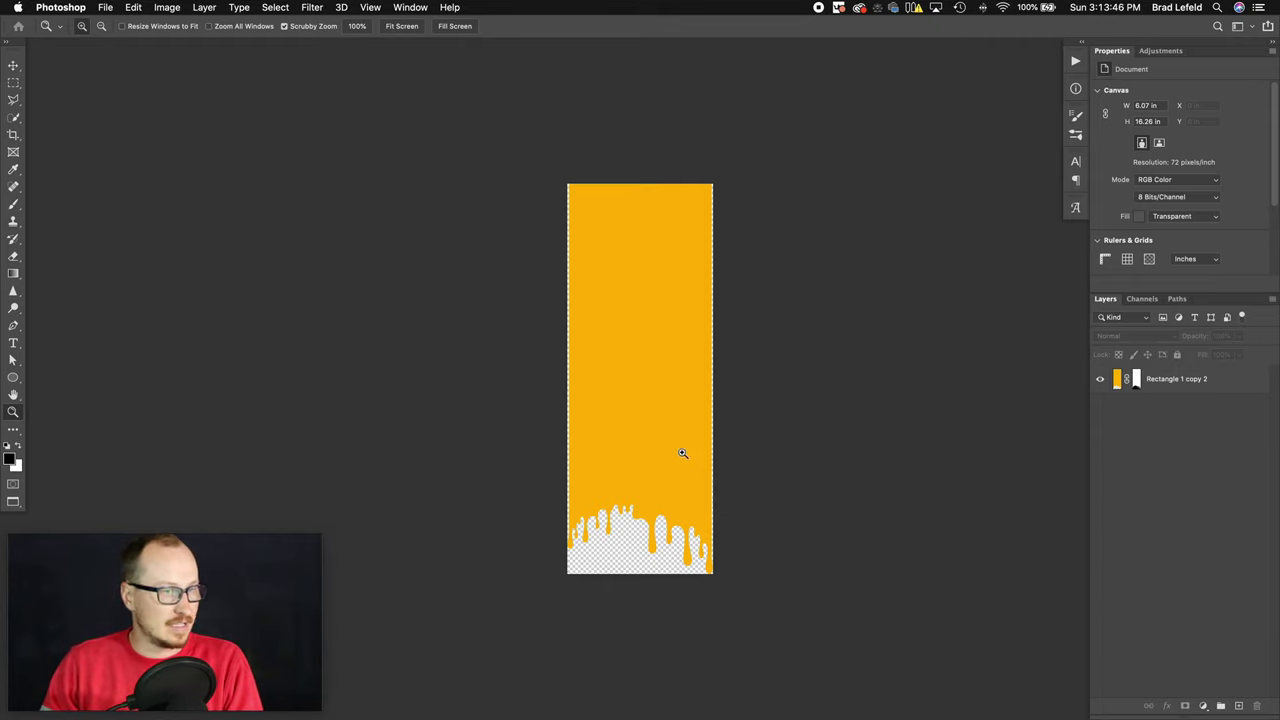
- Close the nested smart object documents and return to the Cheese copy 2 layers of the poster
key("super+w")
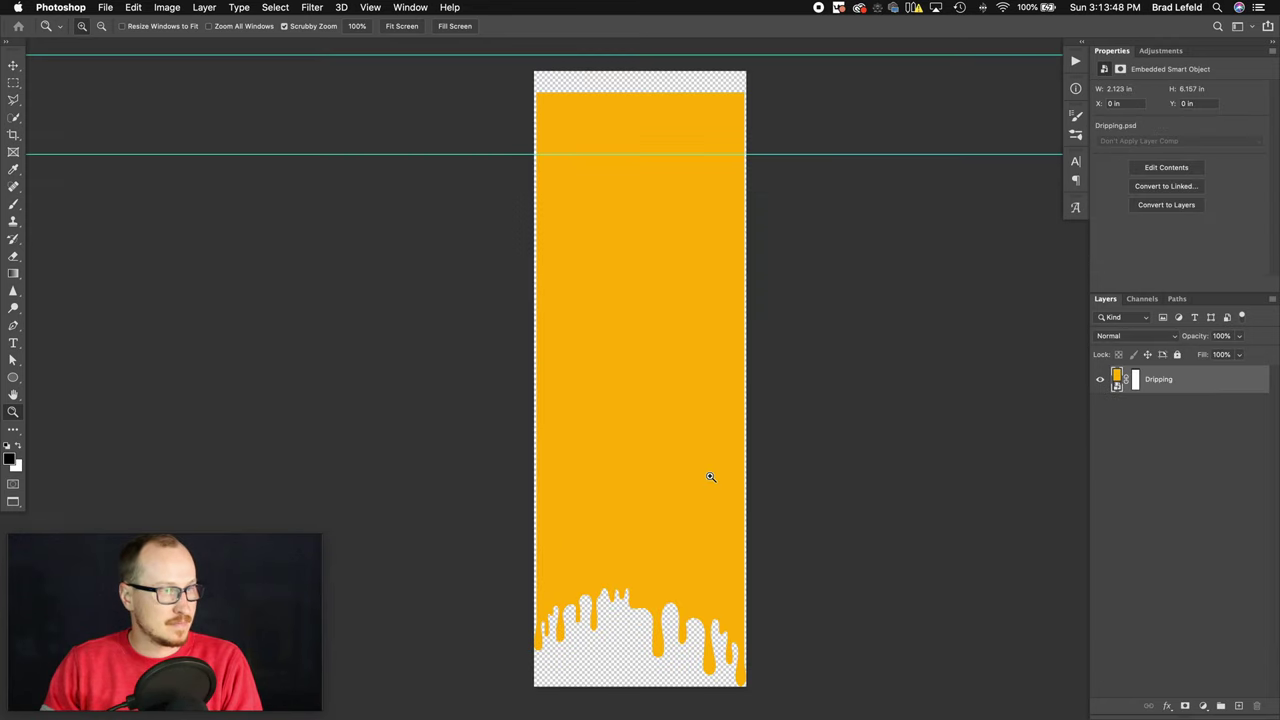
key("super+w")
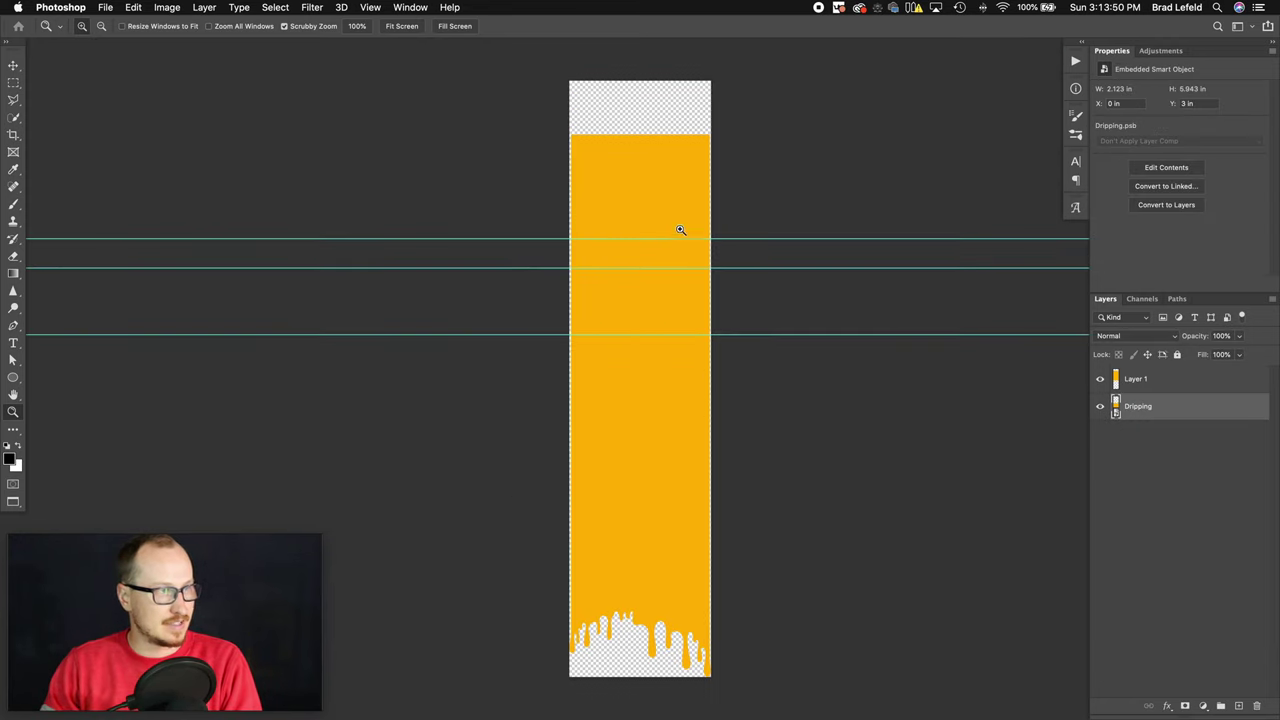
key("super+w")
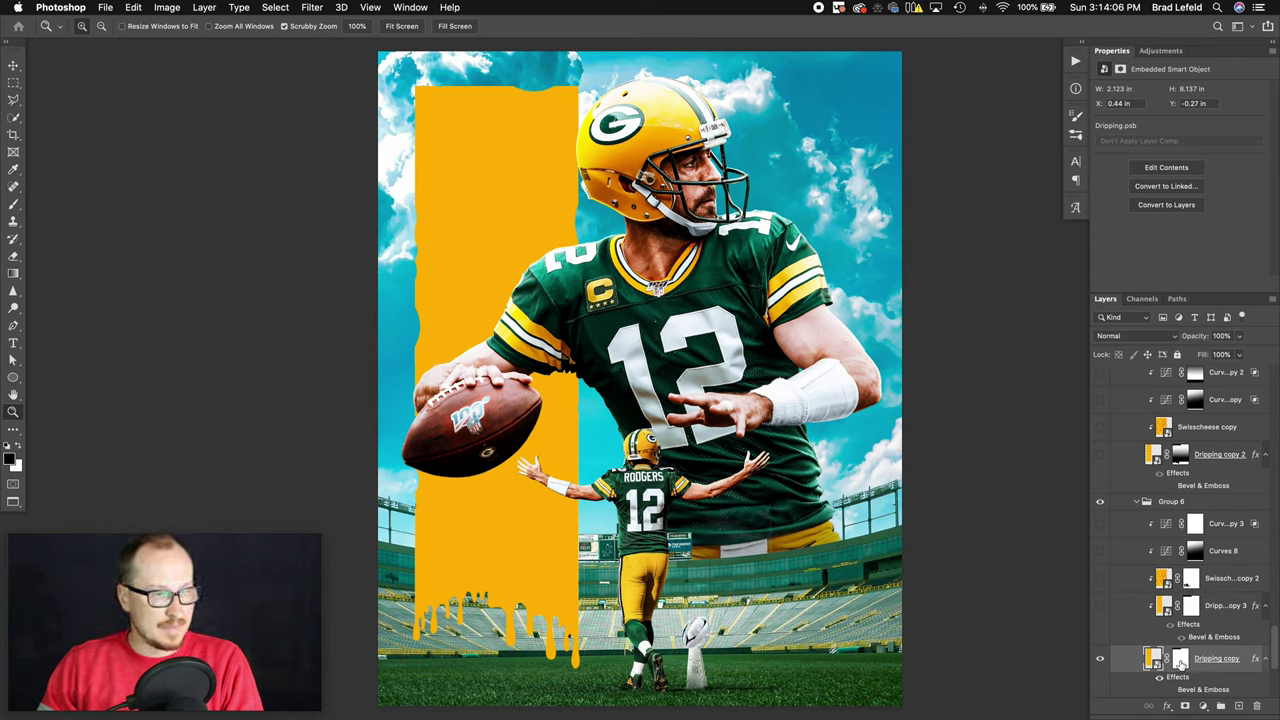
scroll(1181, 662, "up", 2)
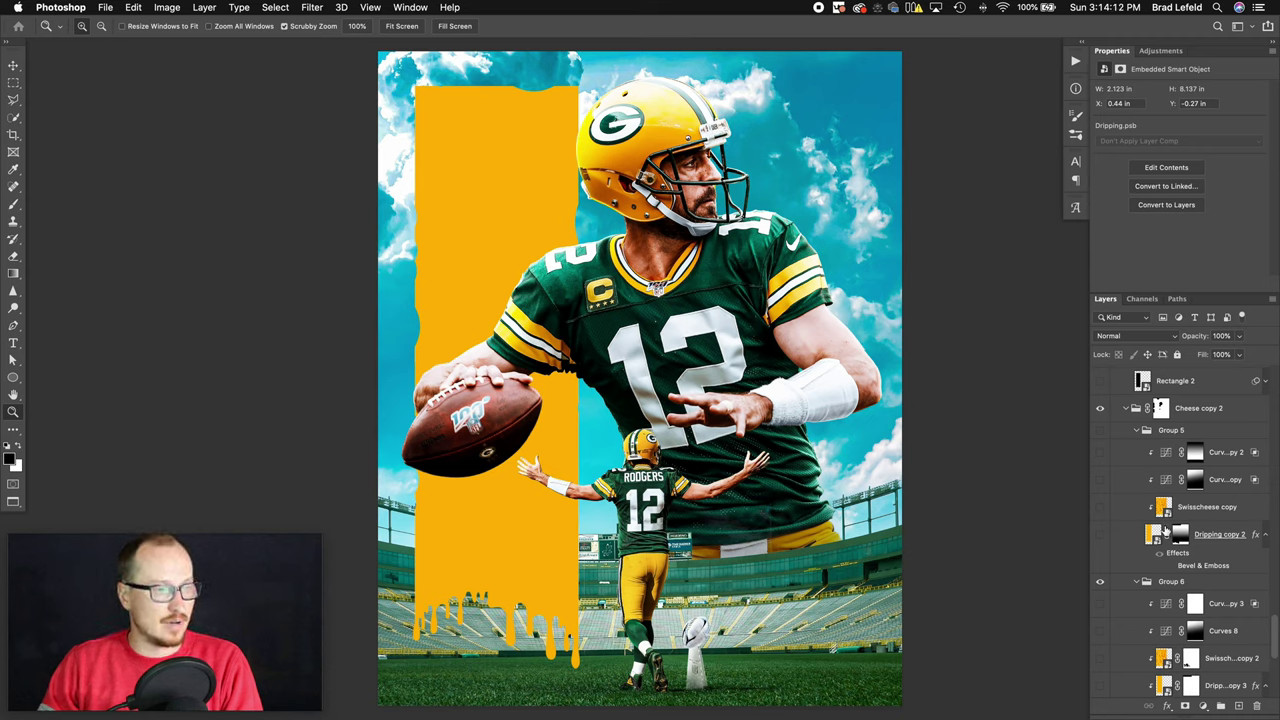
- Show the Dripping copy 3 layer in Group 6, toggling its visibility to compare the bevelled drips
scroll(1166, 530, "down", 3)
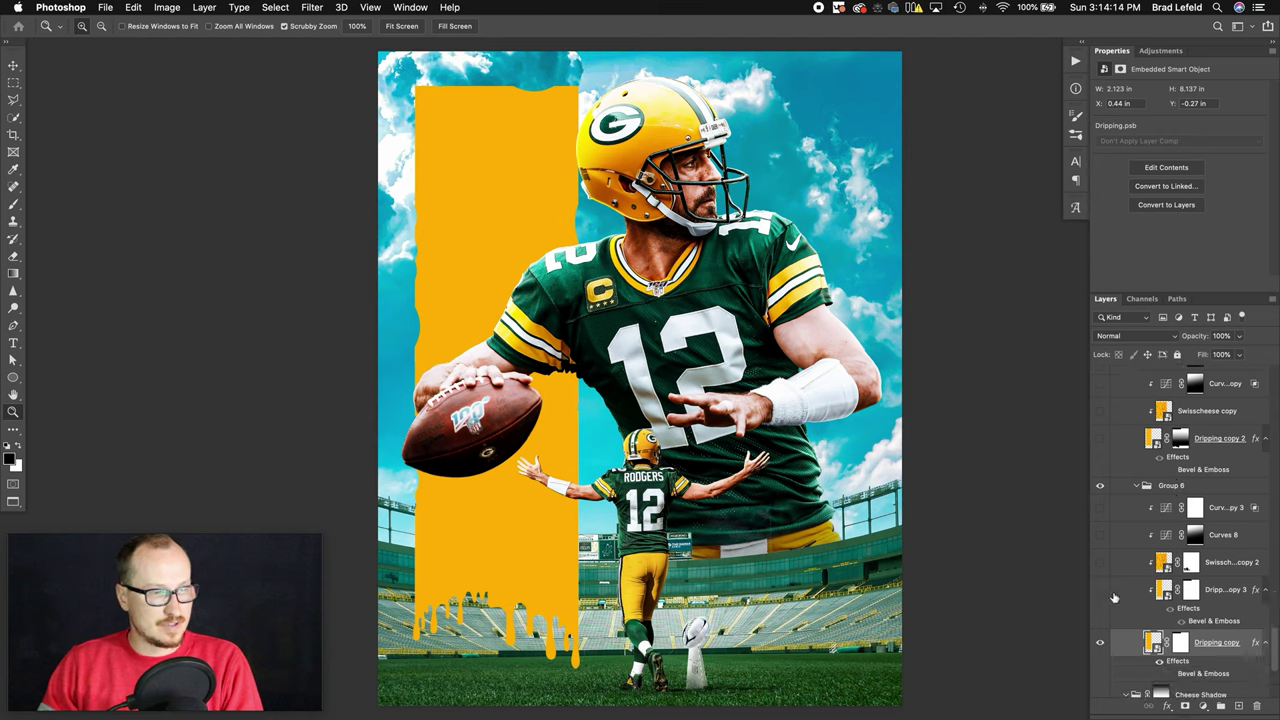
left_click(1100, 592)
left_click(1100, 591)
left_click(1100, 591)
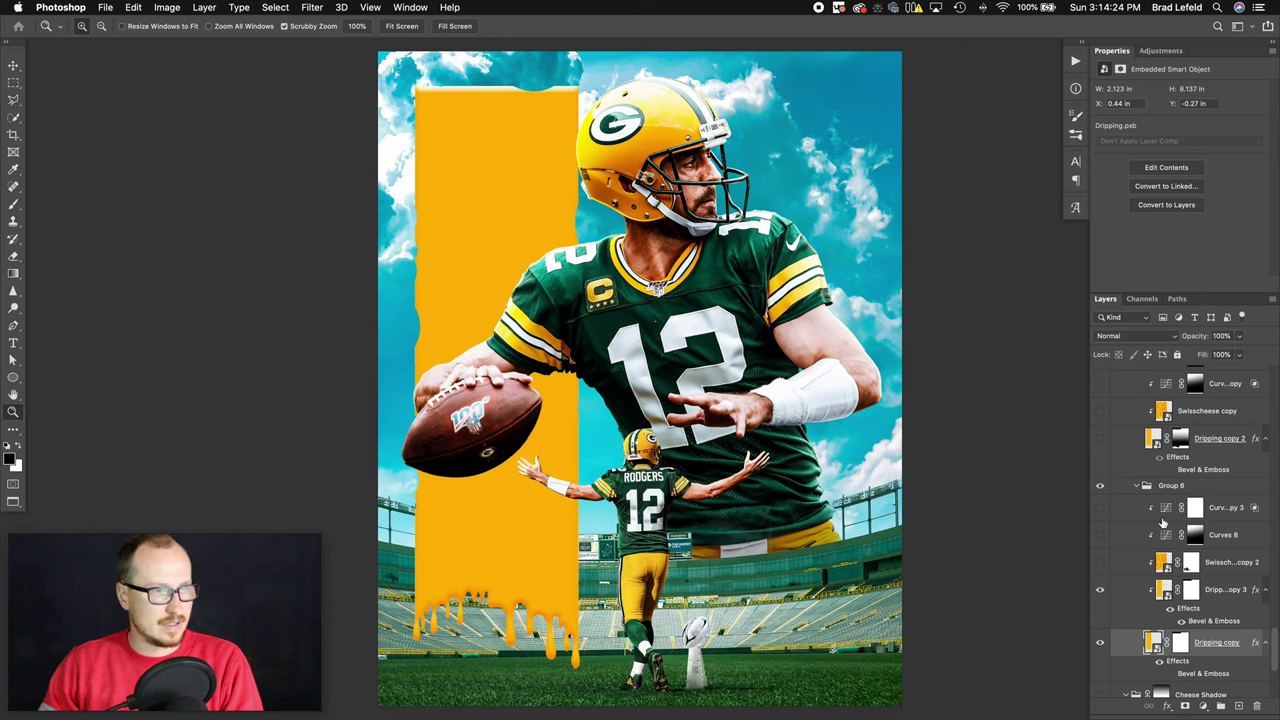
- Show the Swisscheese copy 2 texture and the two Curves adjustment layers above it in Group 6
scroll(1170, 515, "up", 10)
scroll(1170, 515, "down", 10)
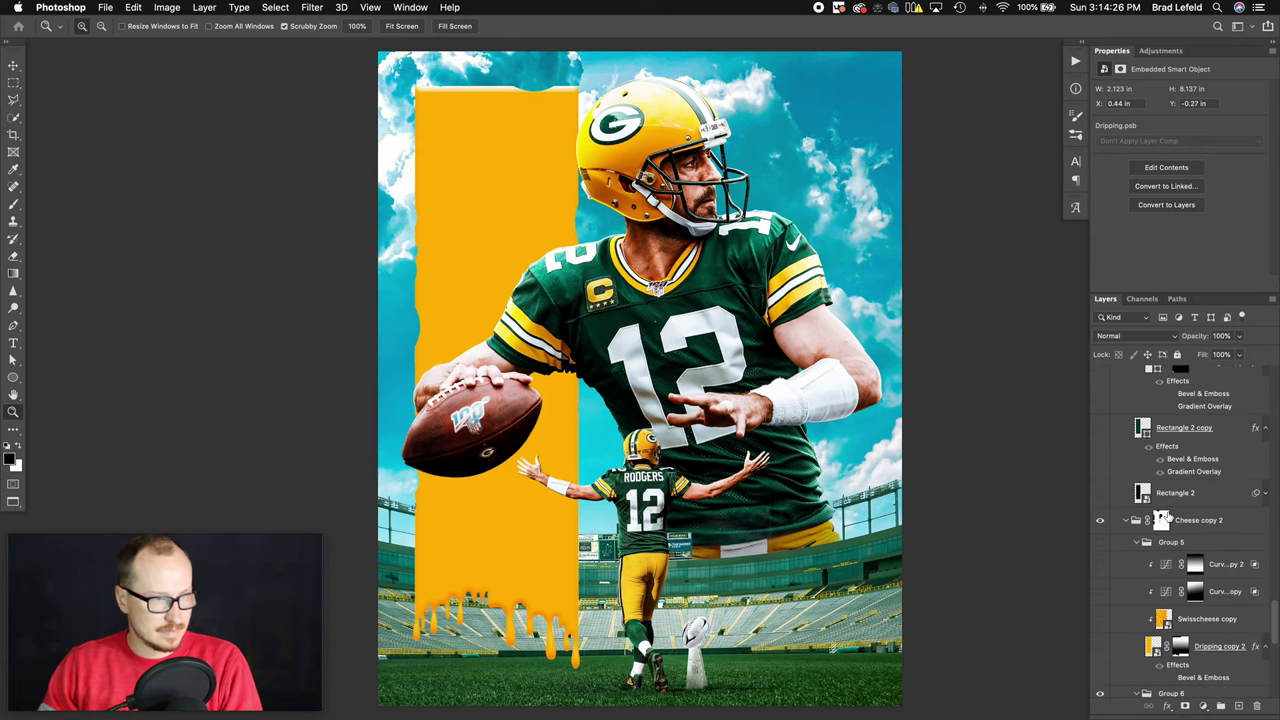
scroll(1168, 514, "down", 3)
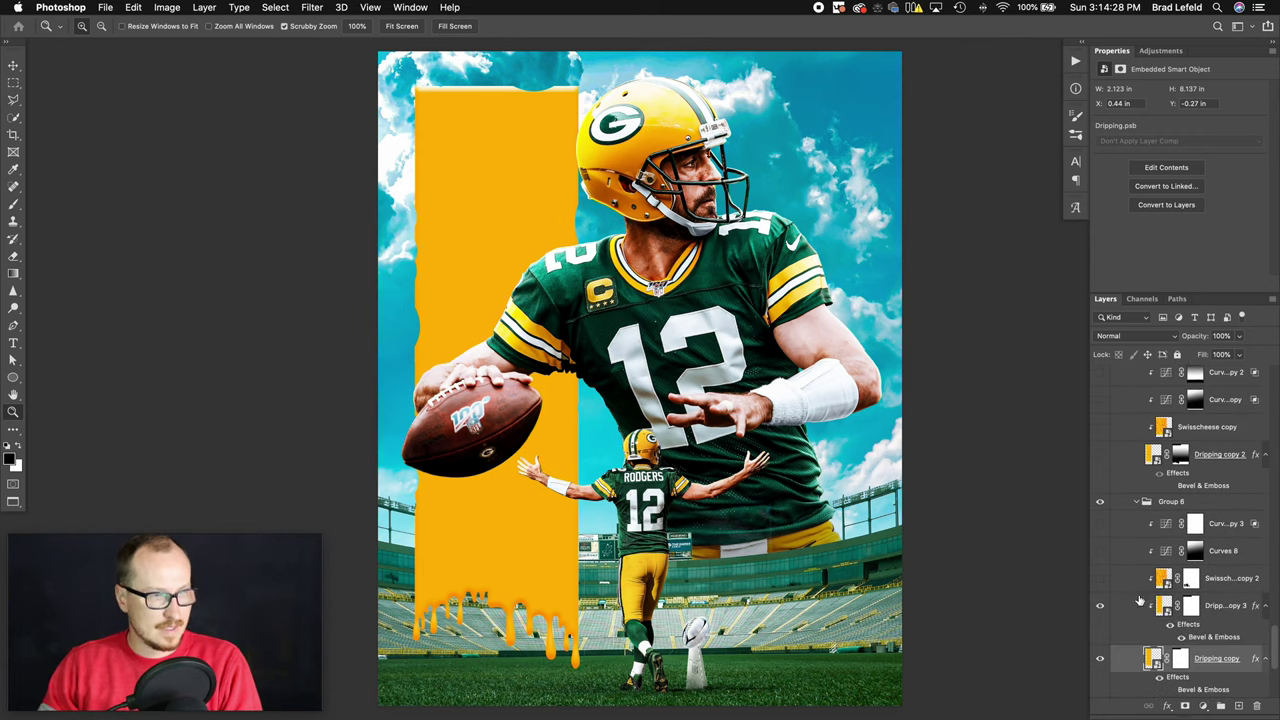
left_click(1101, 579)
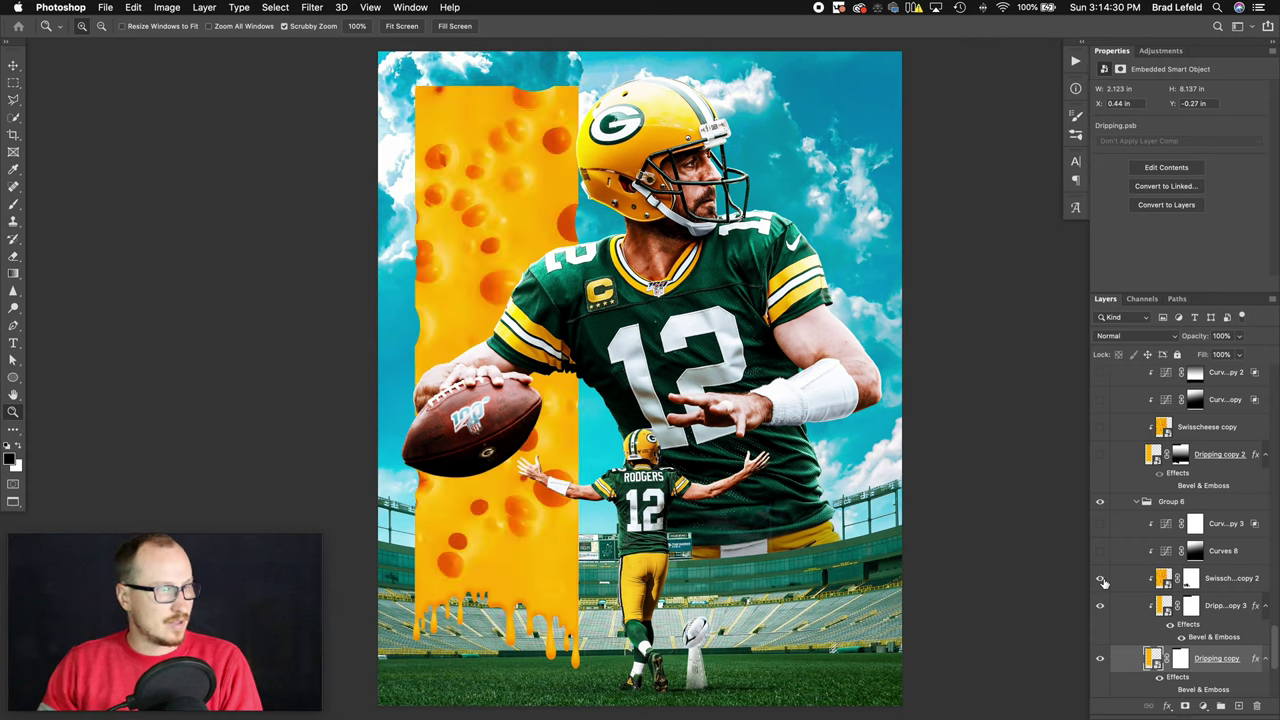
left_click(1100, 551)
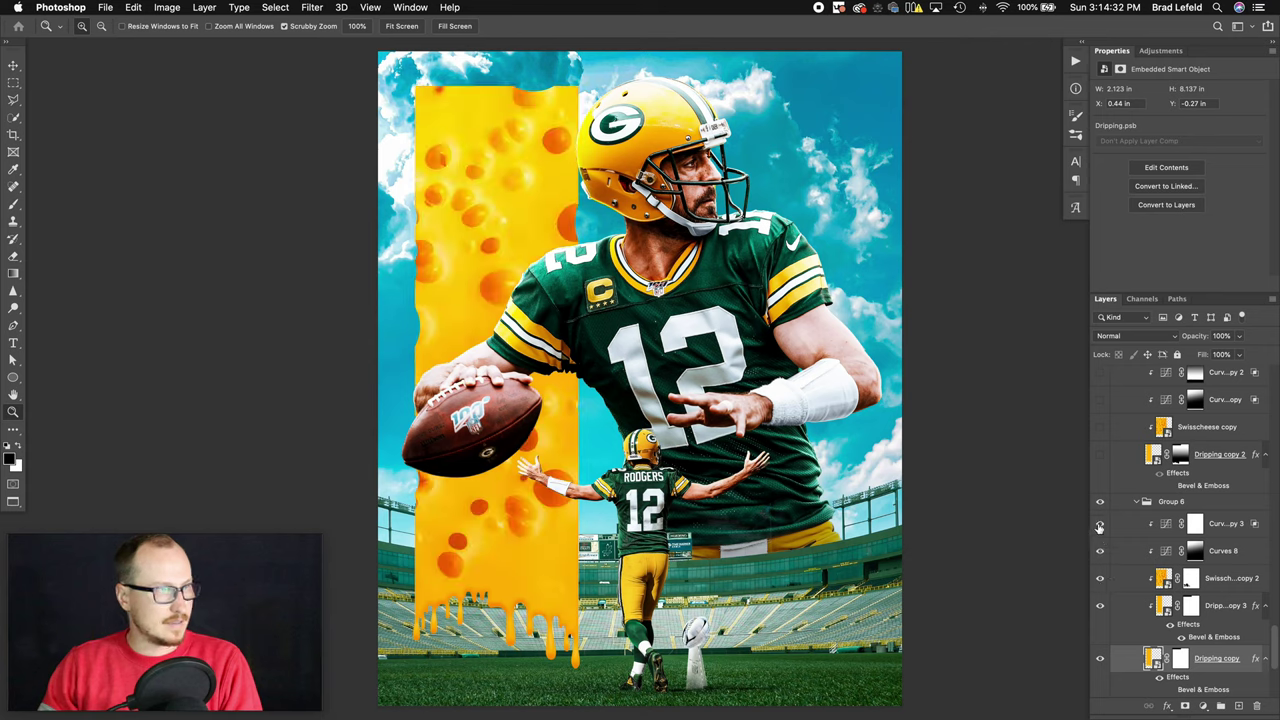
left_click(1100, 525)
scroll(1100, 527, "up", 3)
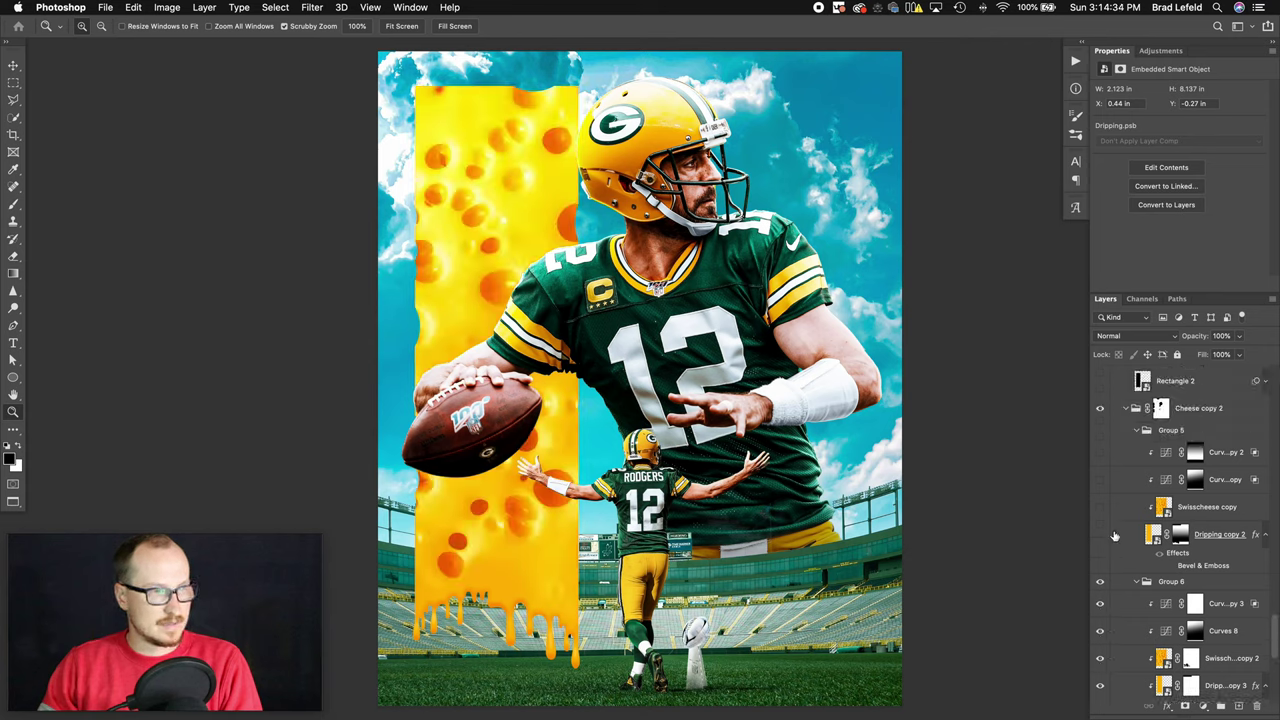
- Collapse and hide Group 6, show all the layers of Group 5, and show Group 6 again
left_click(1141, 584)
left_click(1100, 582)
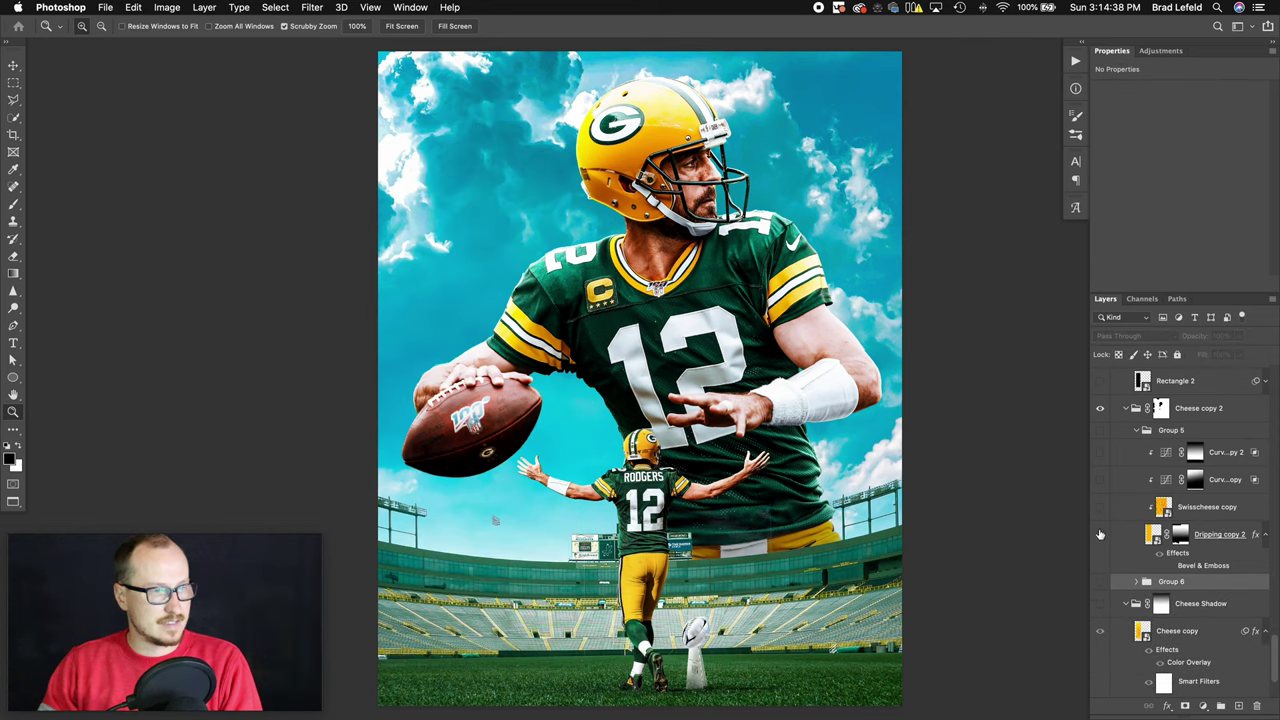
left_click_drag(1102, 437, 1105, 514)
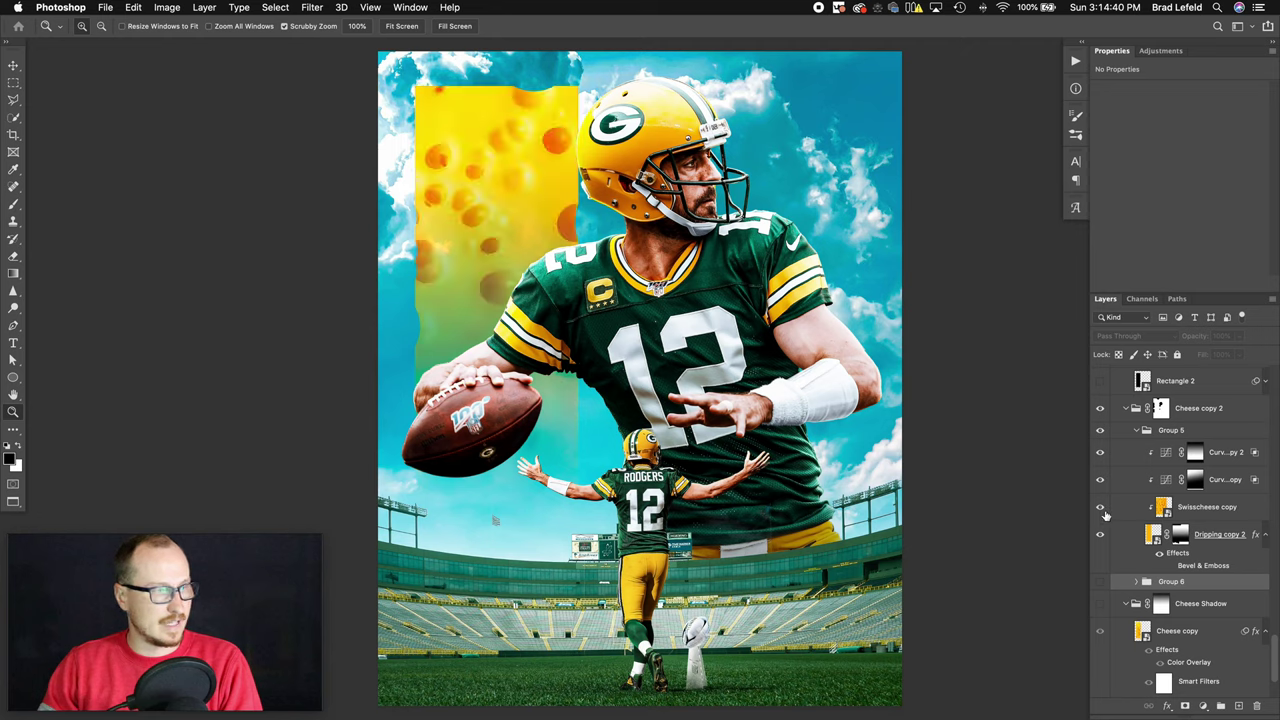
left_click(1100, 583)
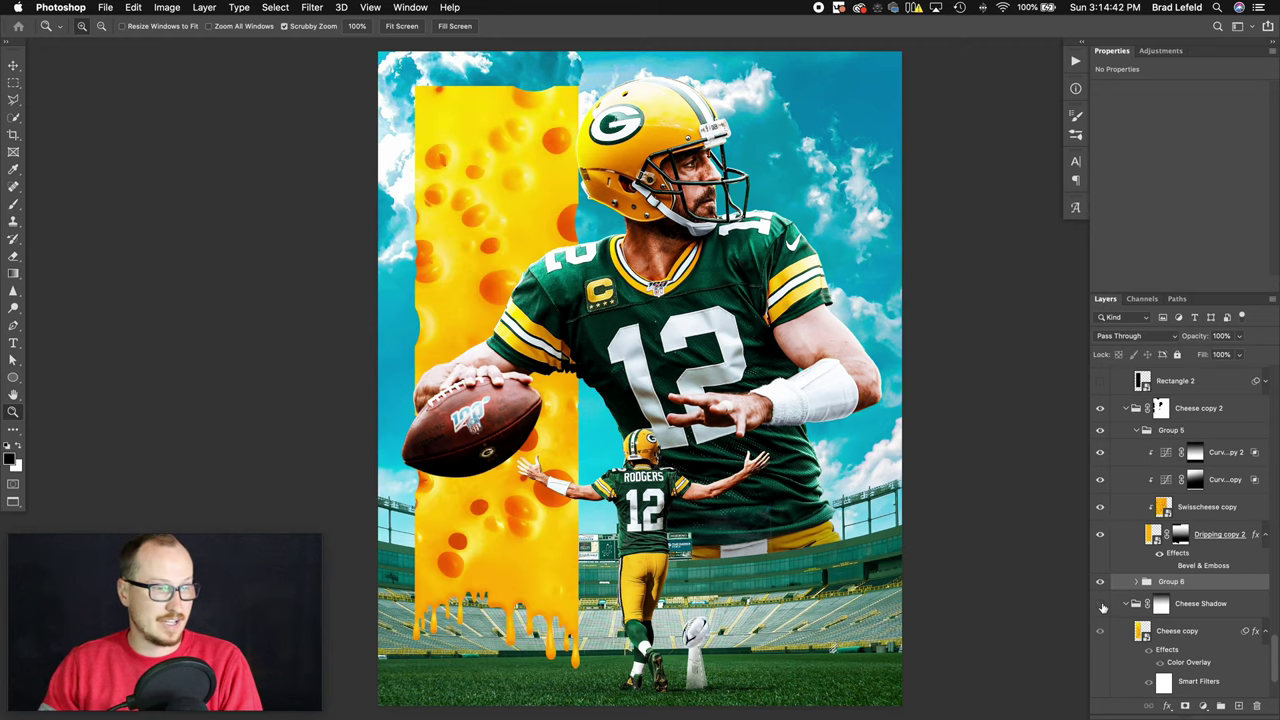
- Hide the layers of Group 5, plus the two Curves layers and Swisscheese copy 2 in the expanded Group 6
left_click_drag(1100, 452, 1102, 538)
left_click(1136, 581)
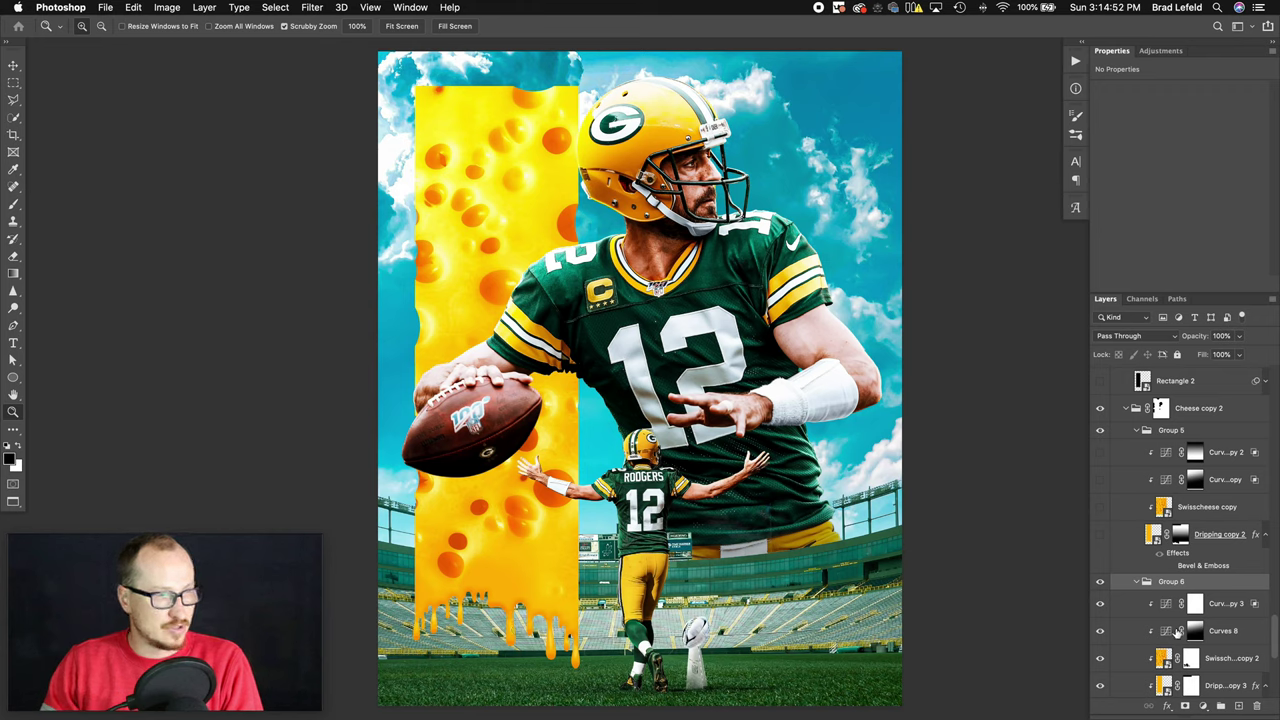
scroll(1178, 632, "down", 3)
left_click_drag(1103, 527, 1103, 597)
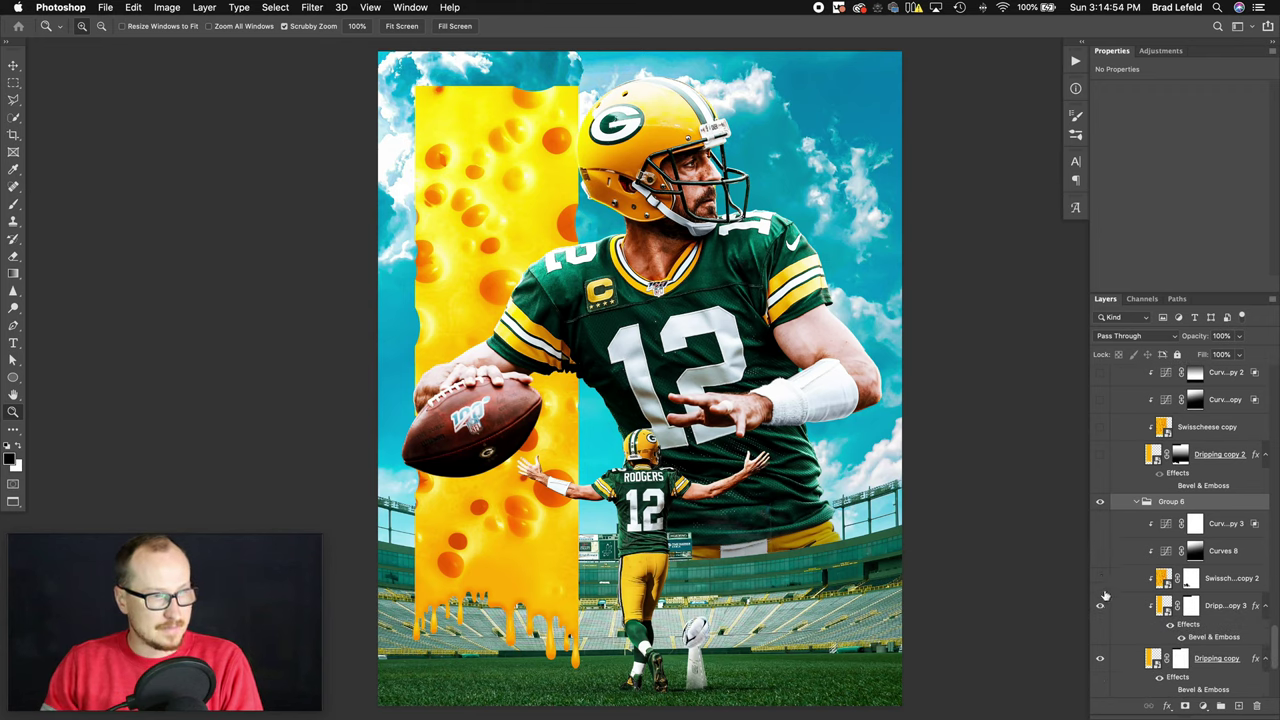
- Open the Bevel & Emboss settings of Dripping copy 3, examine them against the drips up close, and close the dialog
scroll(1180, 607, "down", 1)
double_click(1214, 607)
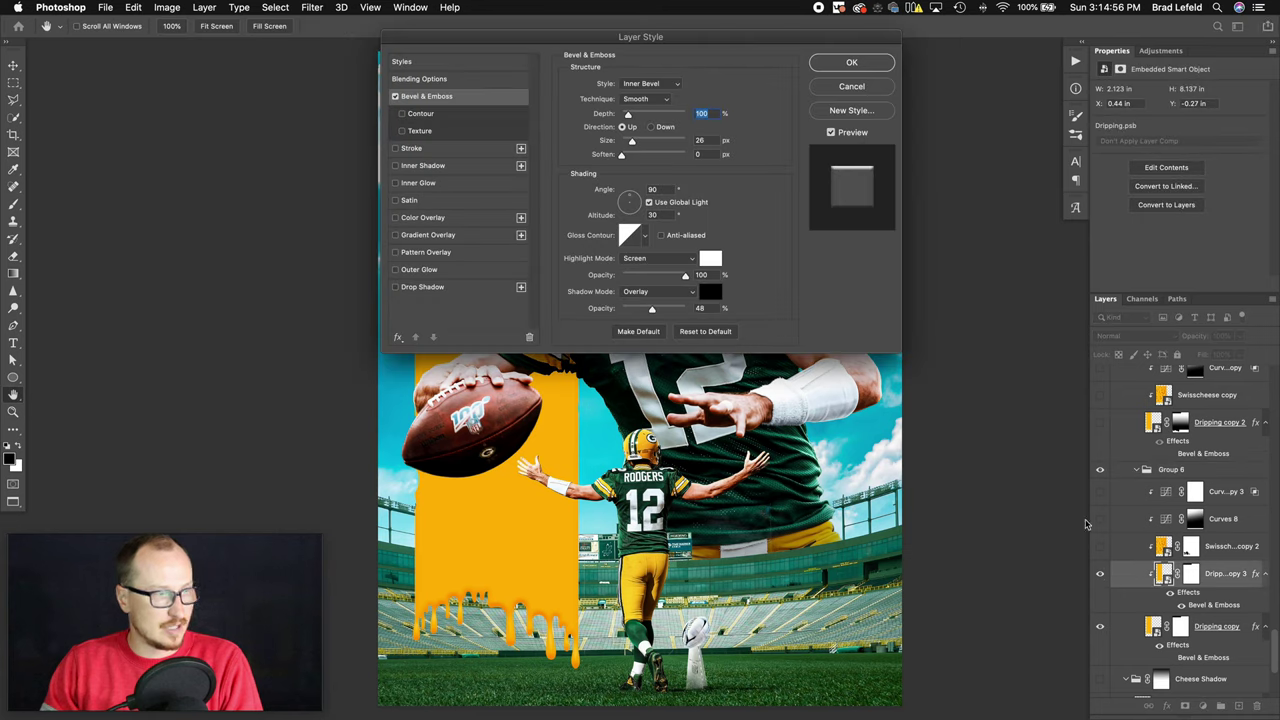
left_click_drag(637, 44, 669, 33)
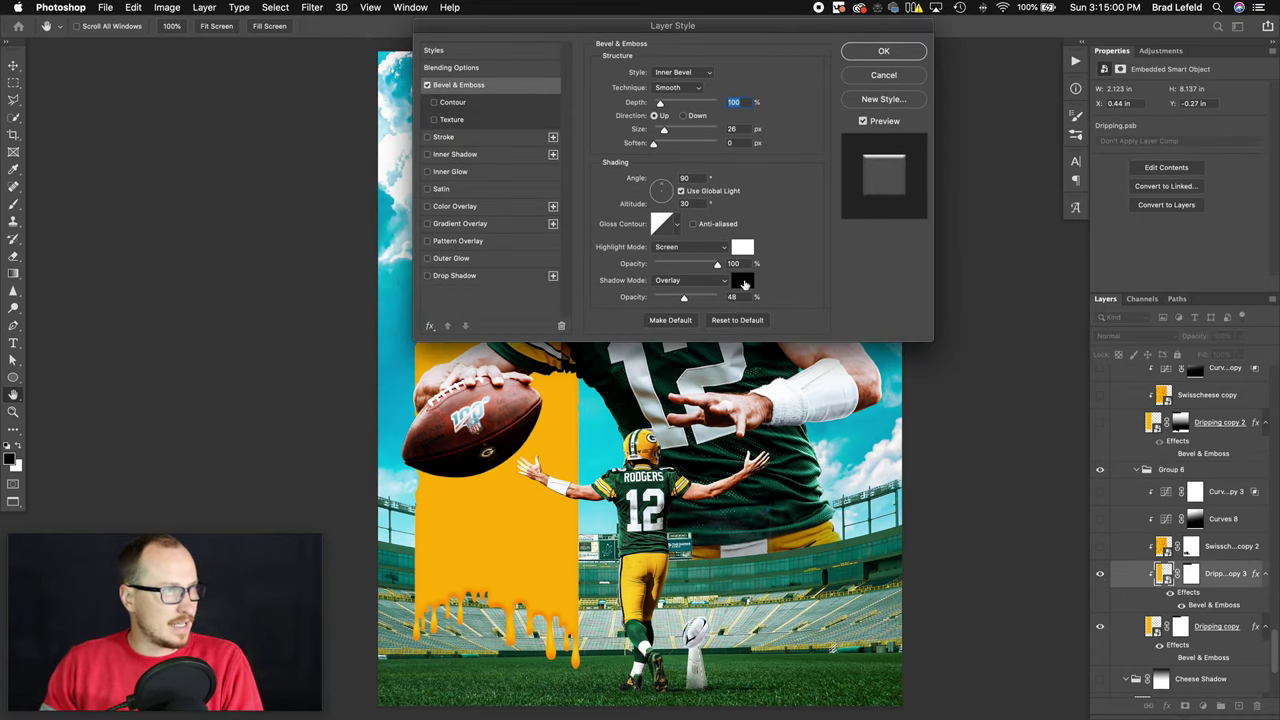
scroll(520, 642, "up", 3)
scroll(517, 641, "up", 3)
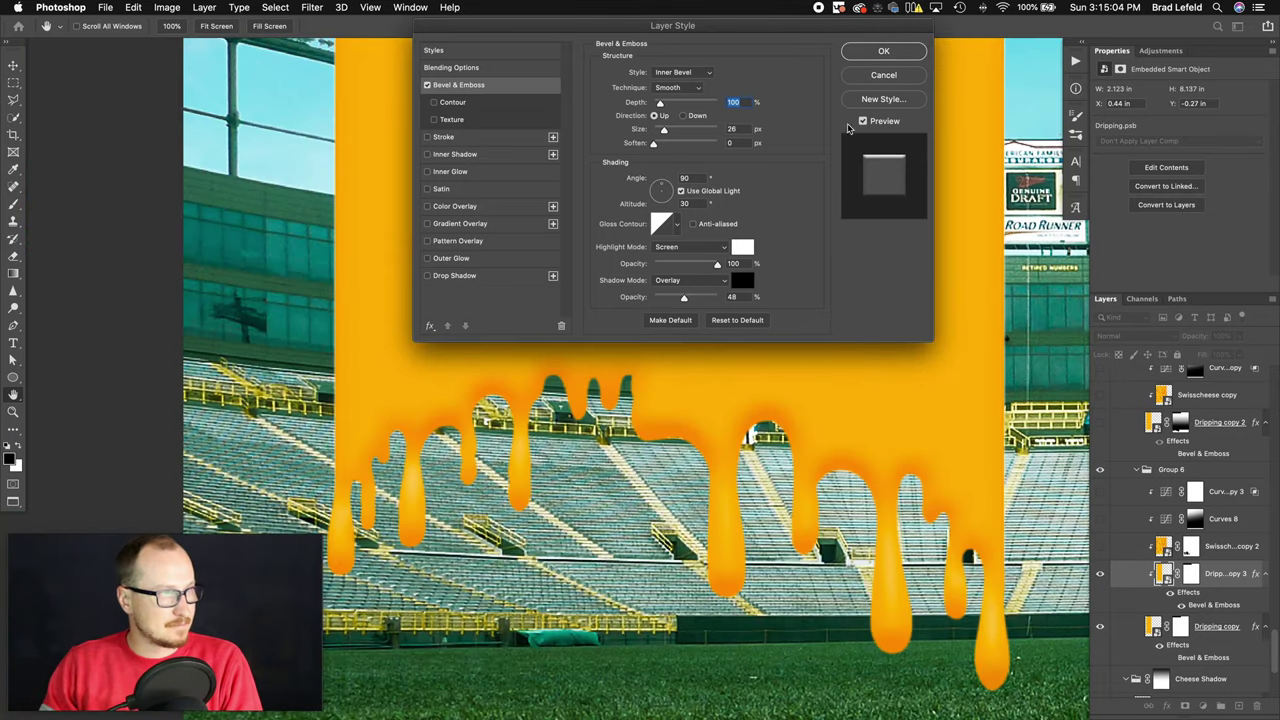
left_click(906, 54)
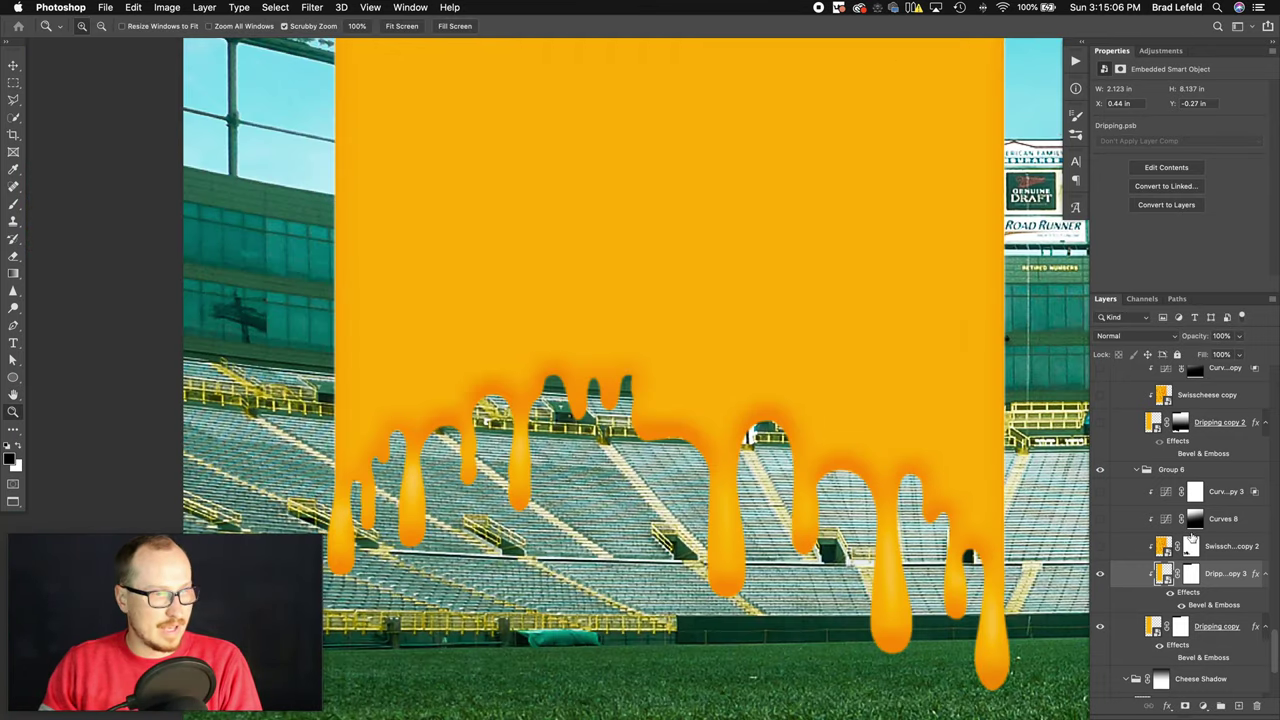
- Select the Swisscheese copy 2 layer and make it visible over the drips
left_click(1215, 546)
left_click(1100, 546)
scroll(793, 430, "down", 2)
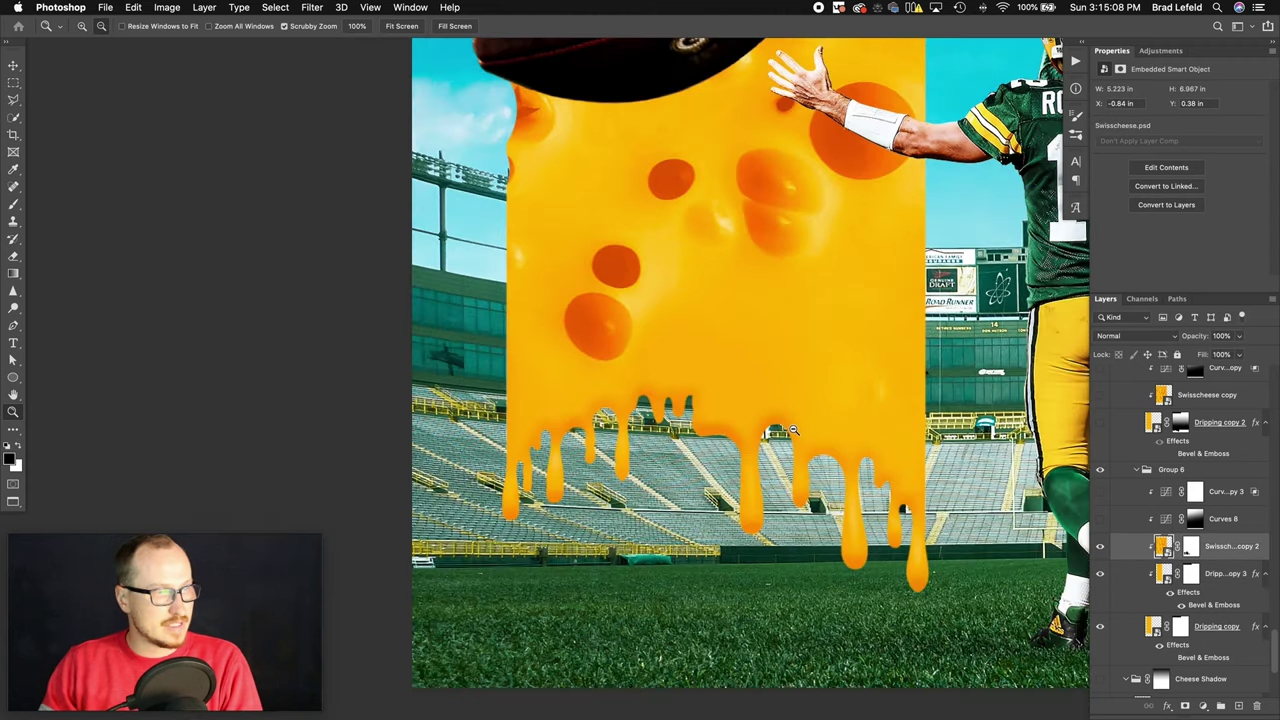
- Examine the cheese texture and banner edges from the drips to the poster's top, ending on the whole poster
scroll(793, 430, "down", 3)
scroll(710, 387, "up", 5)
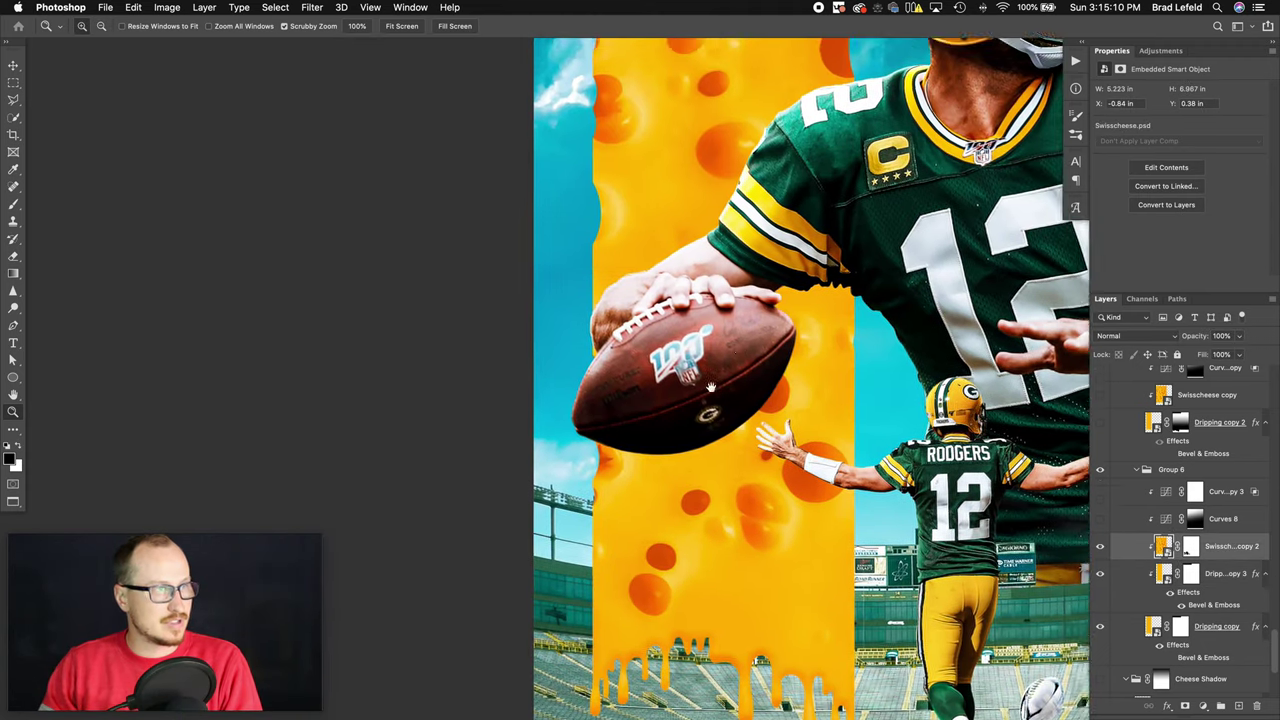
scroll(680, 384, "down", 2)
scroll(651, 381, "up", 3)
scroll(640, 385, "up", 3)
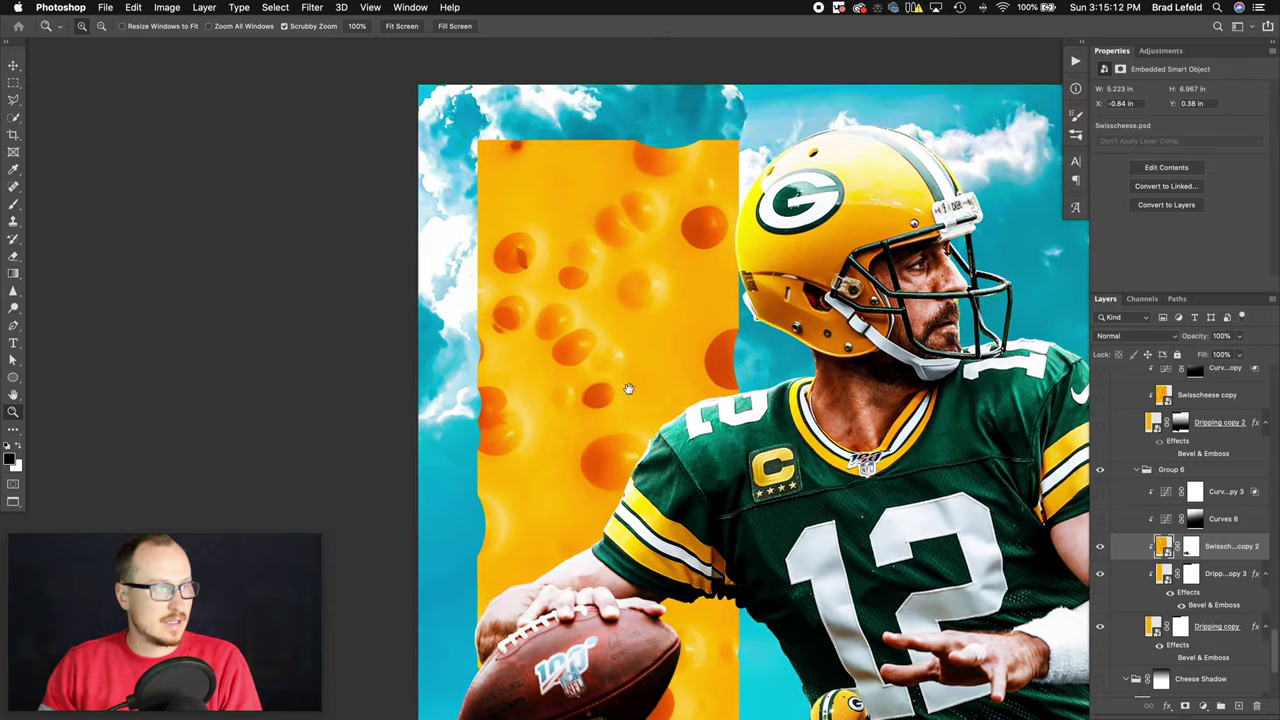
scroll(1225, 505, "up", 3)
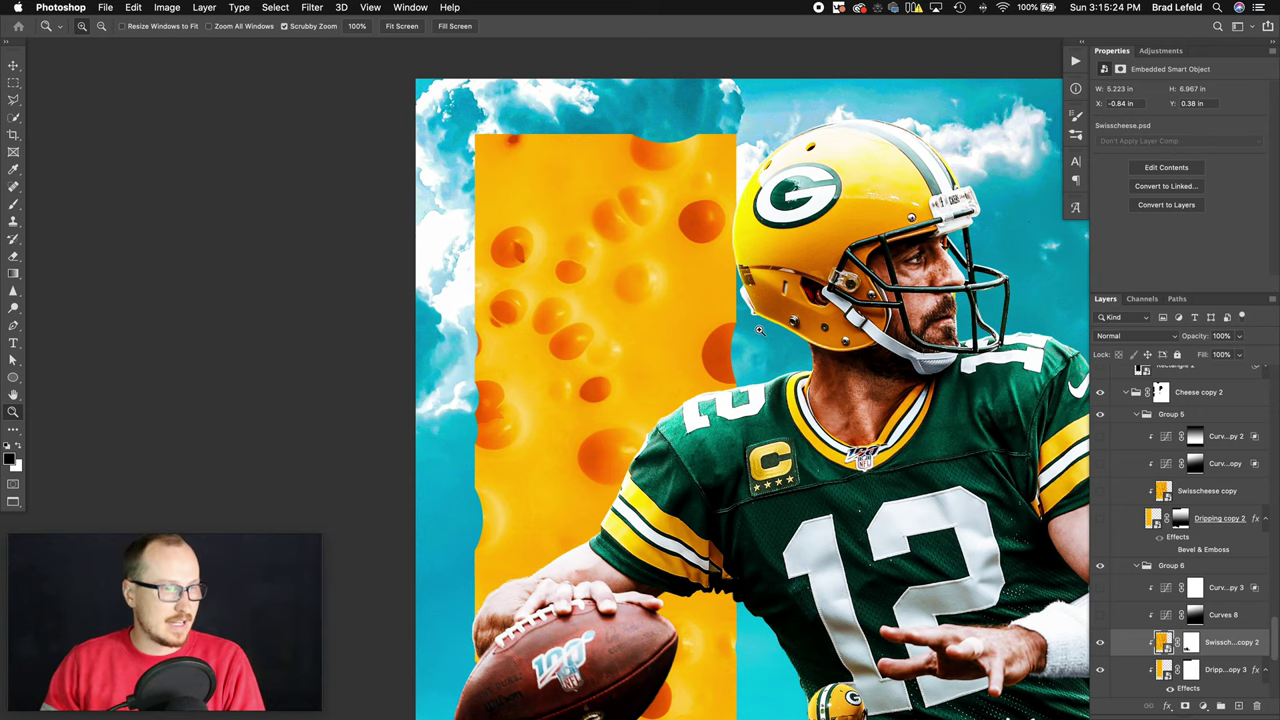
scroll(621, 497, "down", 3)
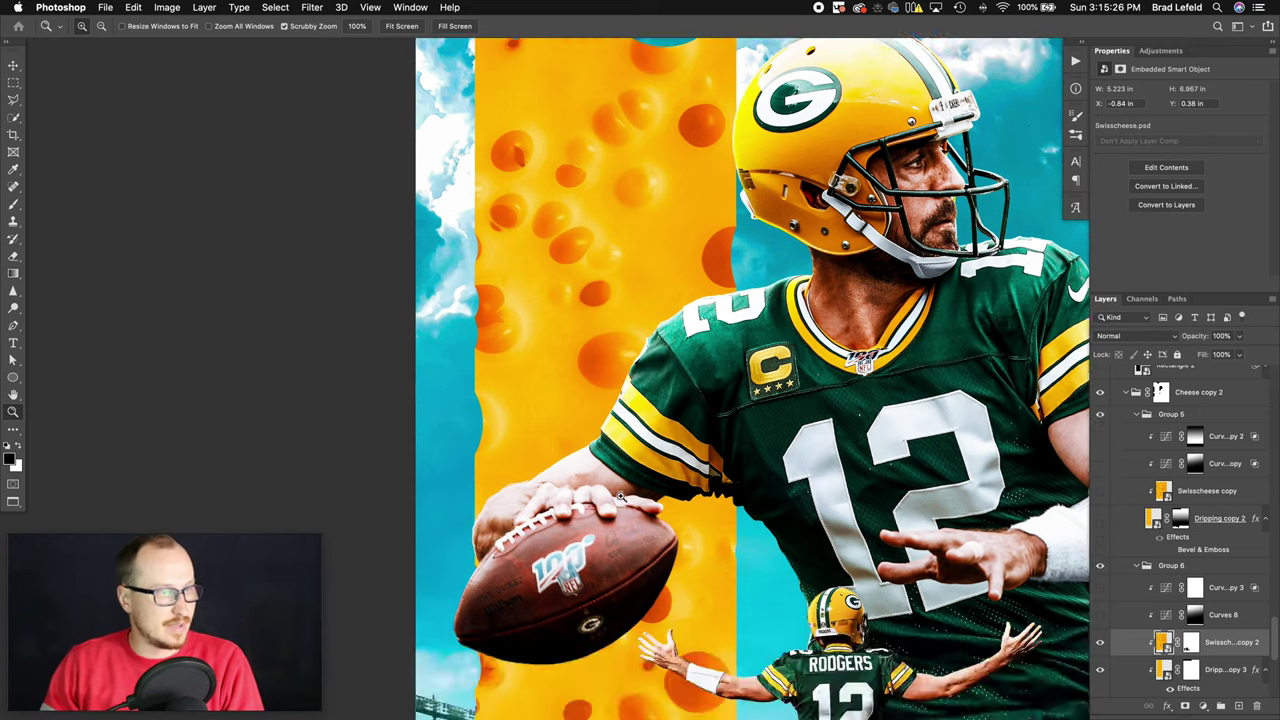
scroll(600, 466, "down", 18)
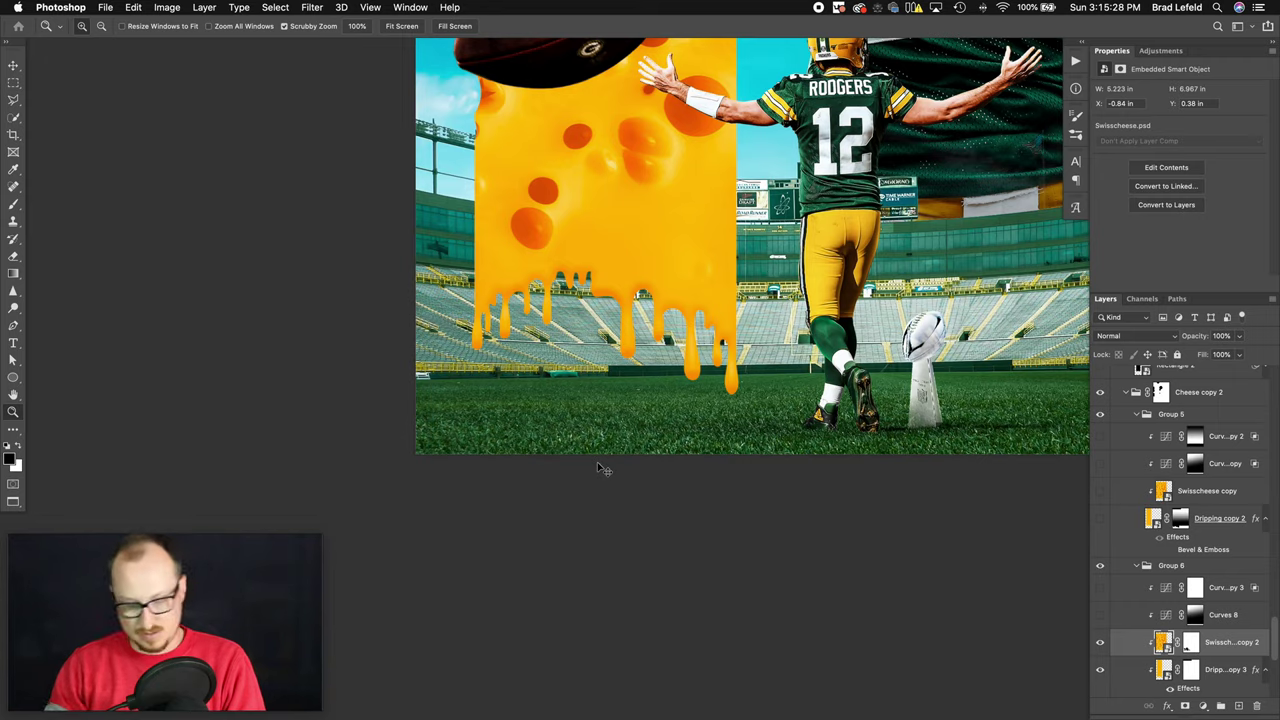
key("super+0")
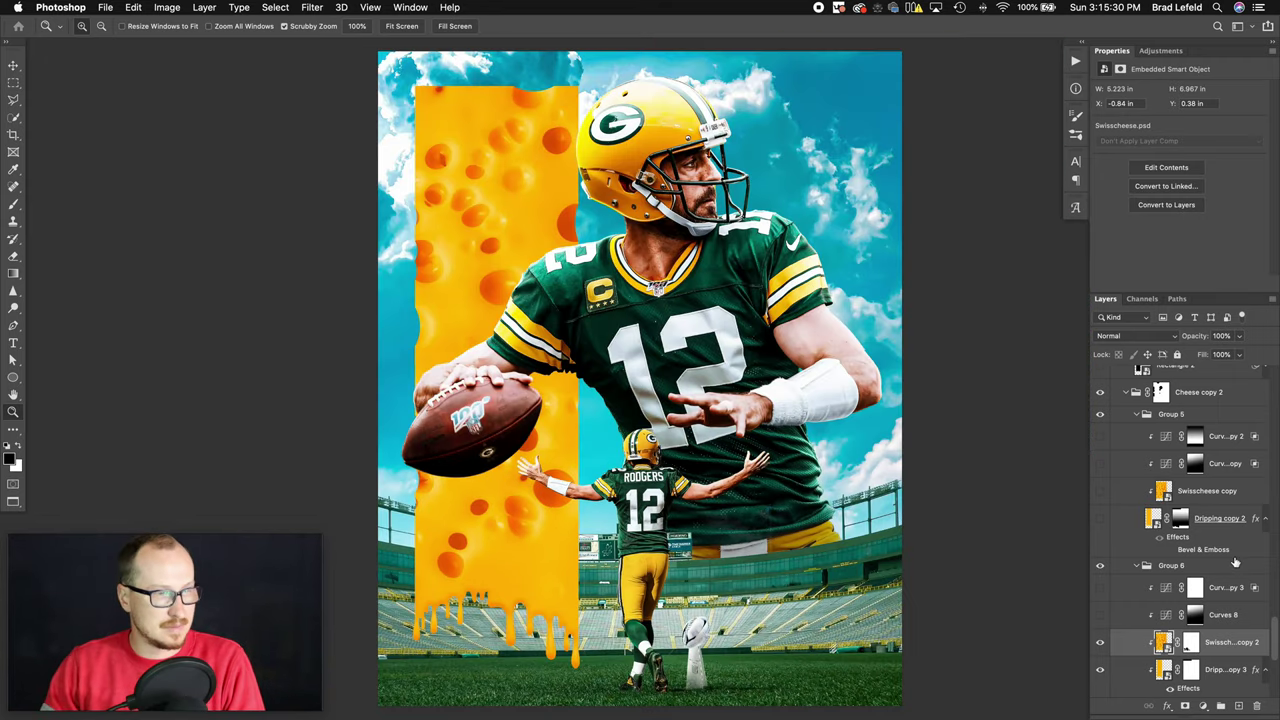
- Show the masked Curves 8 adjustment in Group 6 and select the Curves copy 3 layer above it
left_click(1222, 615)
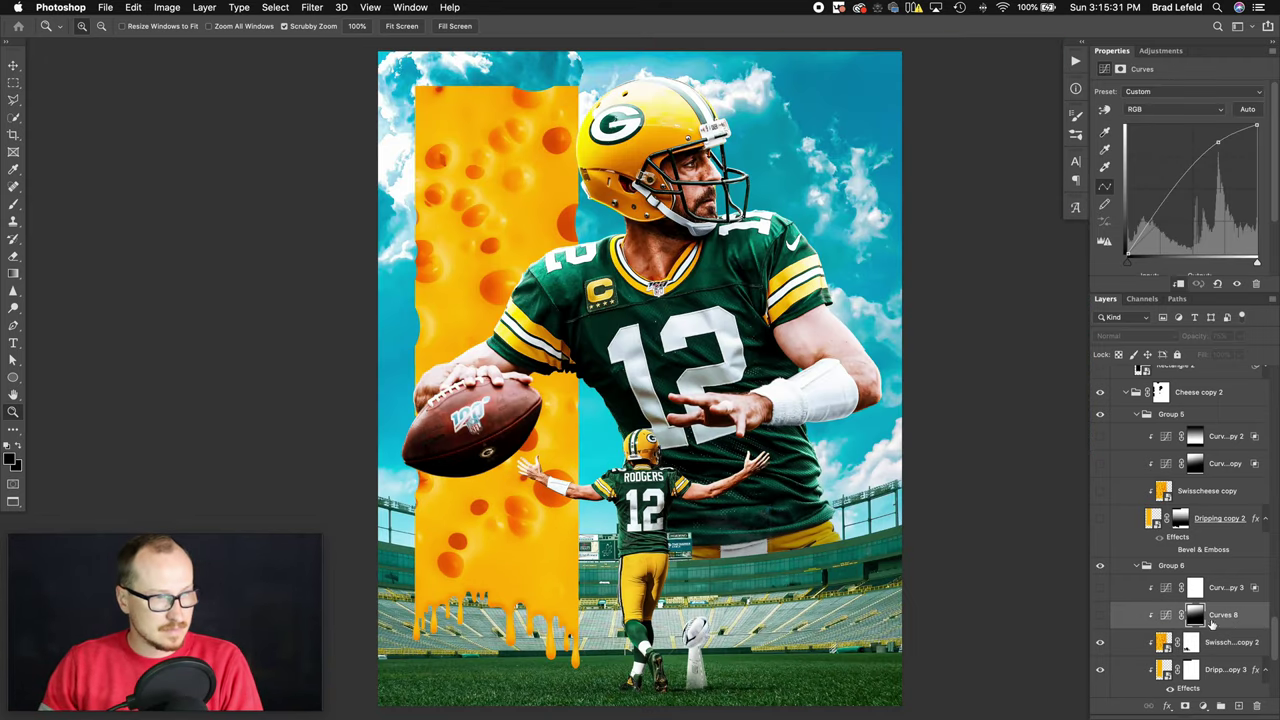
left_click(1100, 615)
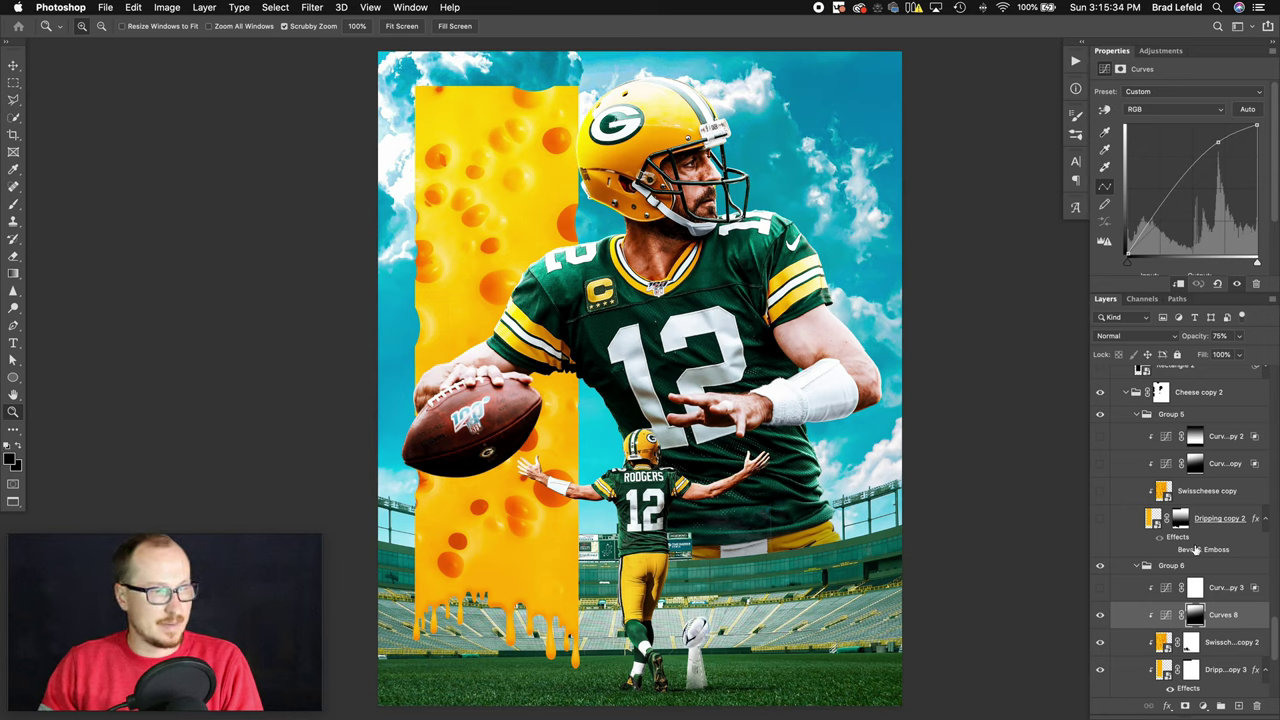
left_click(1173, 589)
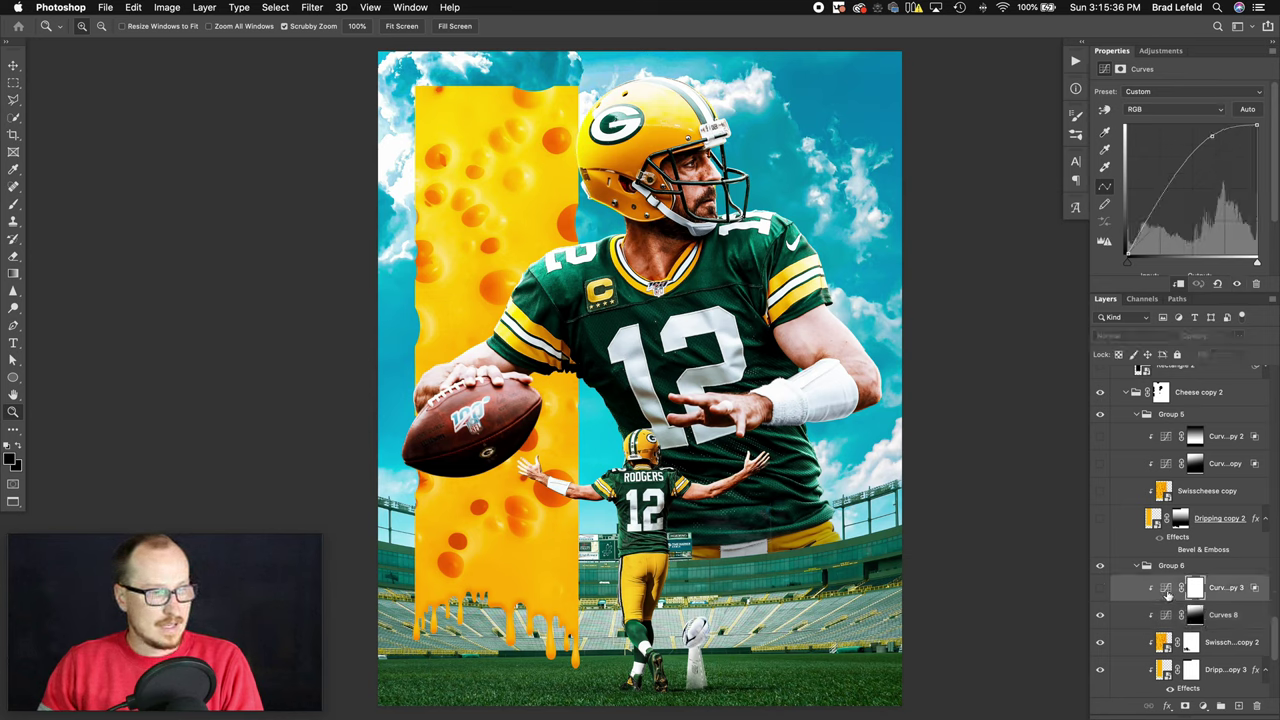
- Toggle the Bevel & Emboss effect of the Dripping copy layer to compare the drips, and show the Curves copy 3 adjustment
scroll(1166, 594, "down", 3)
scroll(1166, 594, "down", 2)
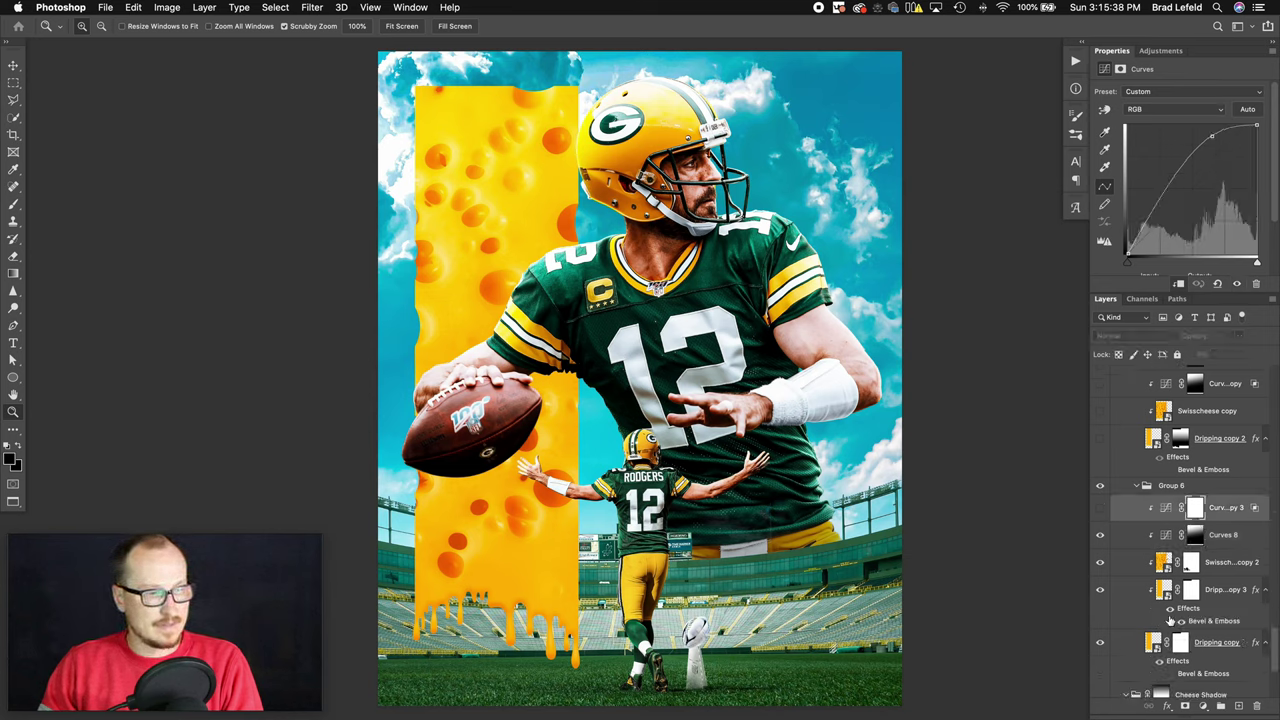
left_click(1171, 675)
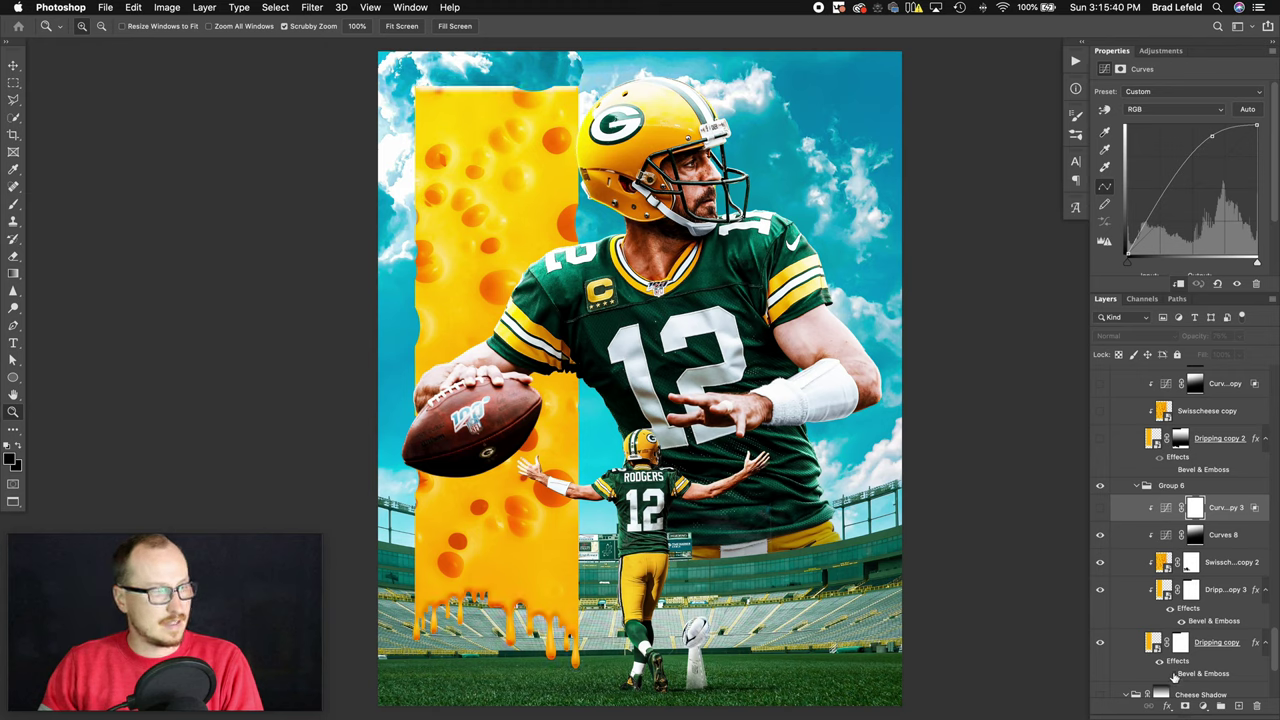
left_click(1172, 675)
left_click(1172, 675)
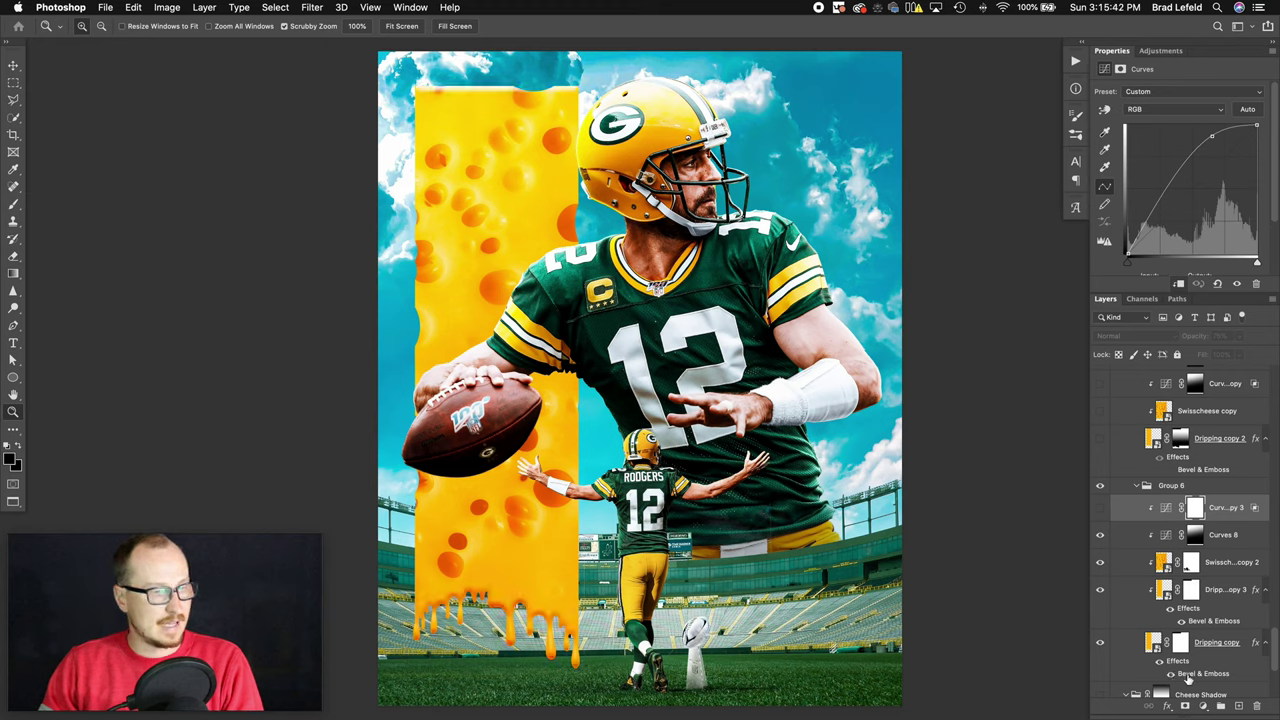
left_click(1172, 675)
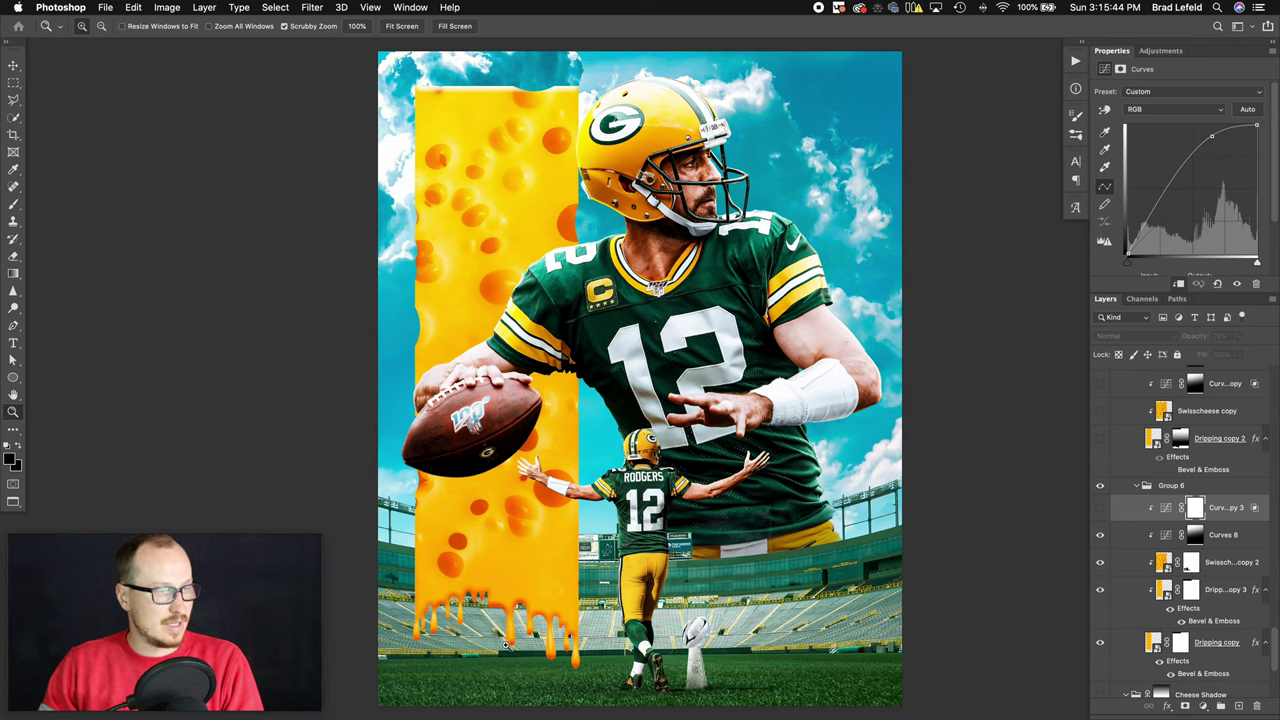
left_click(1101, 511)
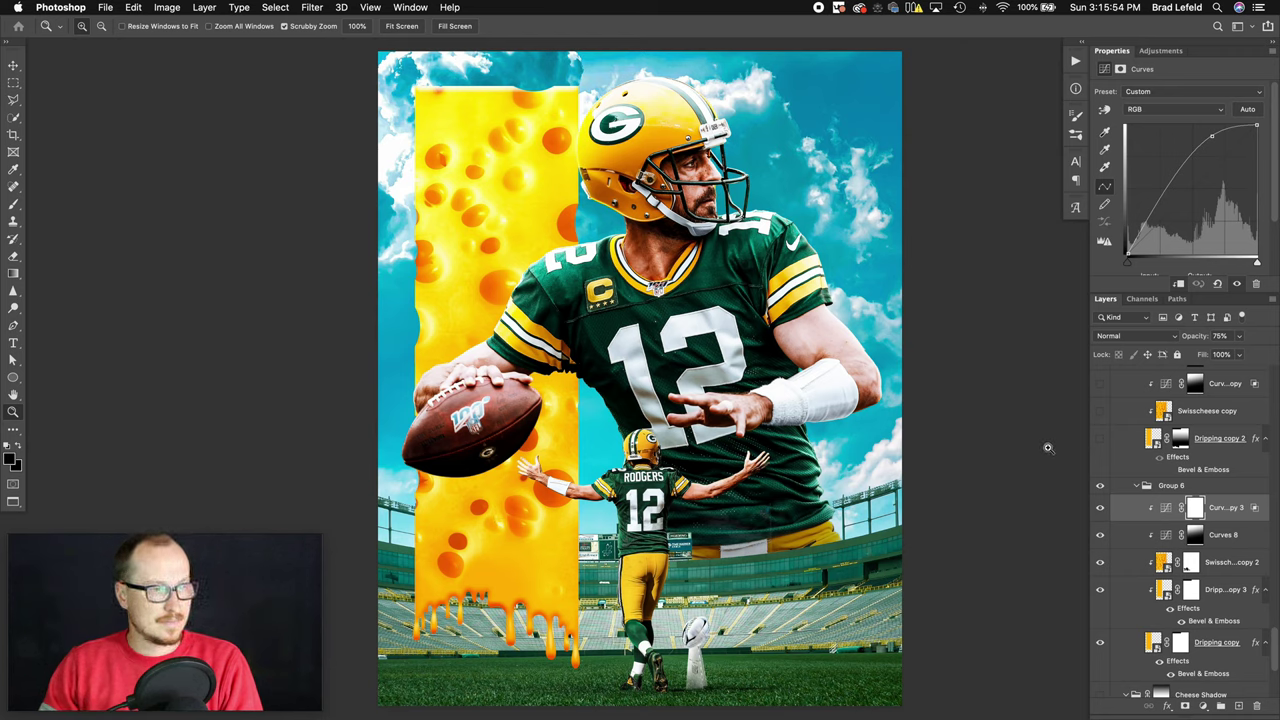
- Show the Dripping copy 2, Swisscheese copy and both Curves layers inside Group 5
scroll(1178, 452, "up", 2)
left_click(1166, 400)
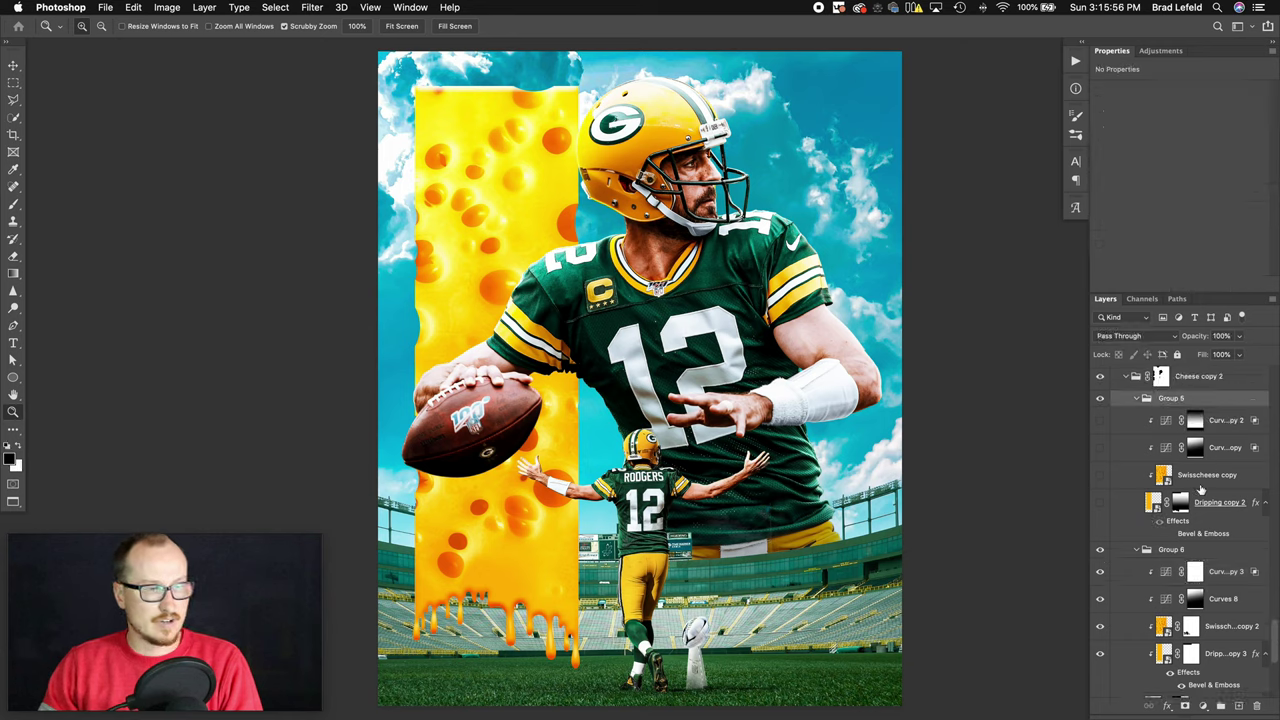
left_click(1100, 476)
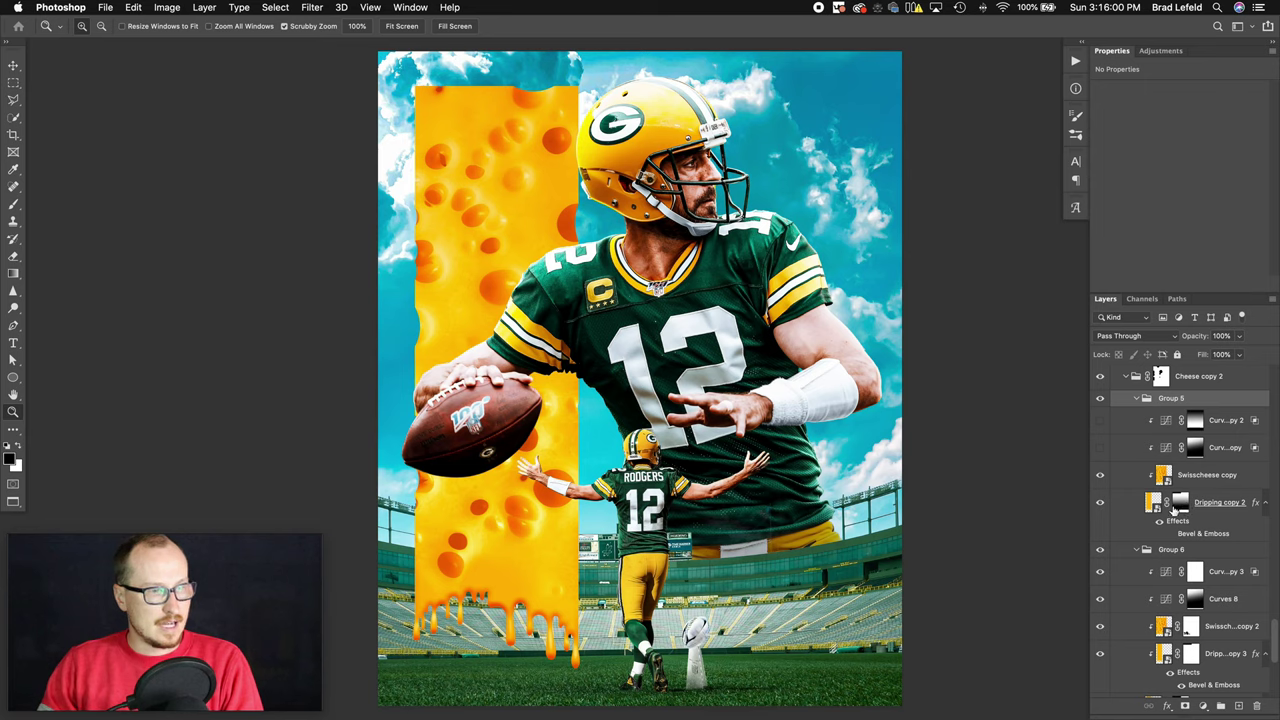
left_click(1101, 448)
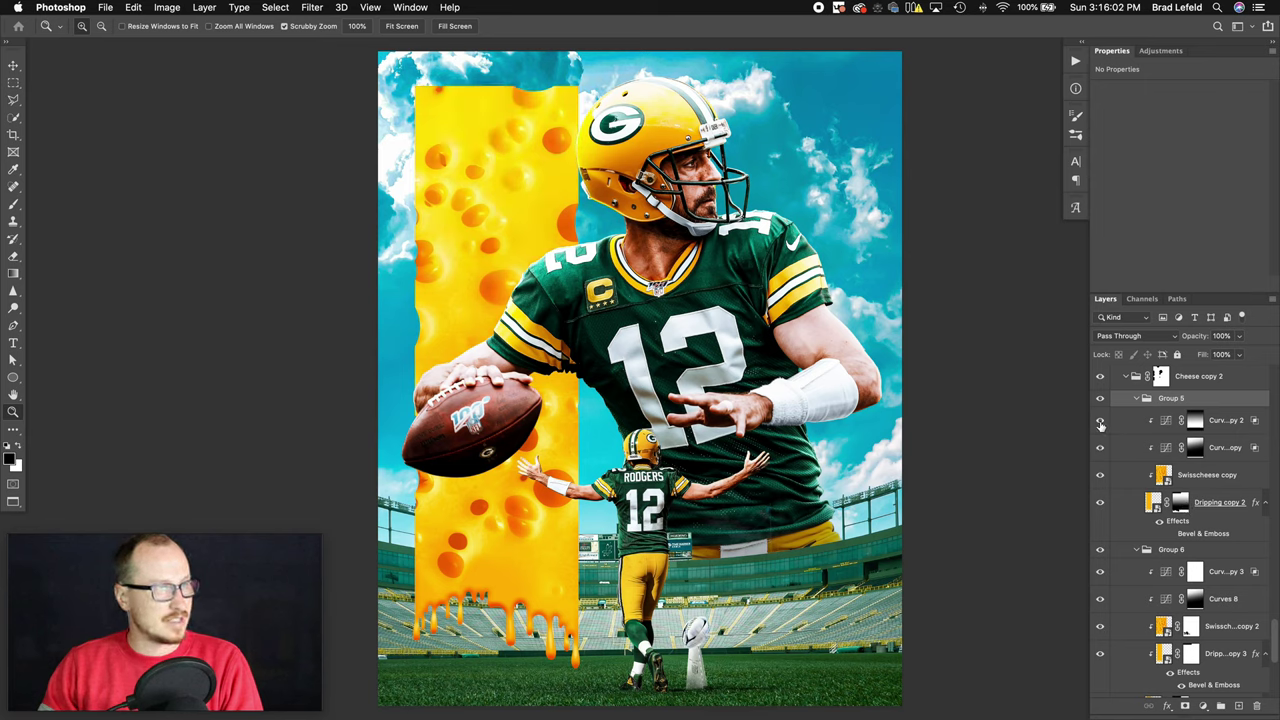
left_click(1100, 421)
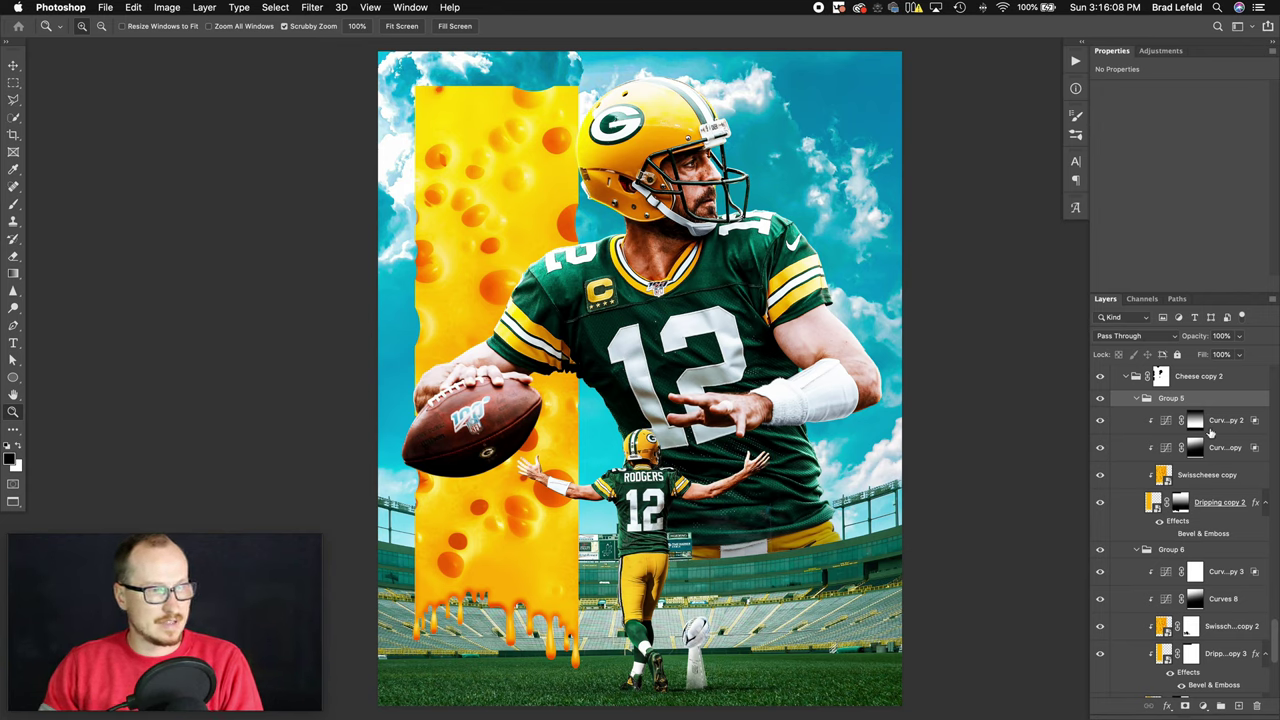
- Toggle the Curves copy adjustment in Group 5 to compare the cheese, and collapse Group 5 and the Cheese copy 2 group
left_click(1220, 422)
left_click(1221, 447)
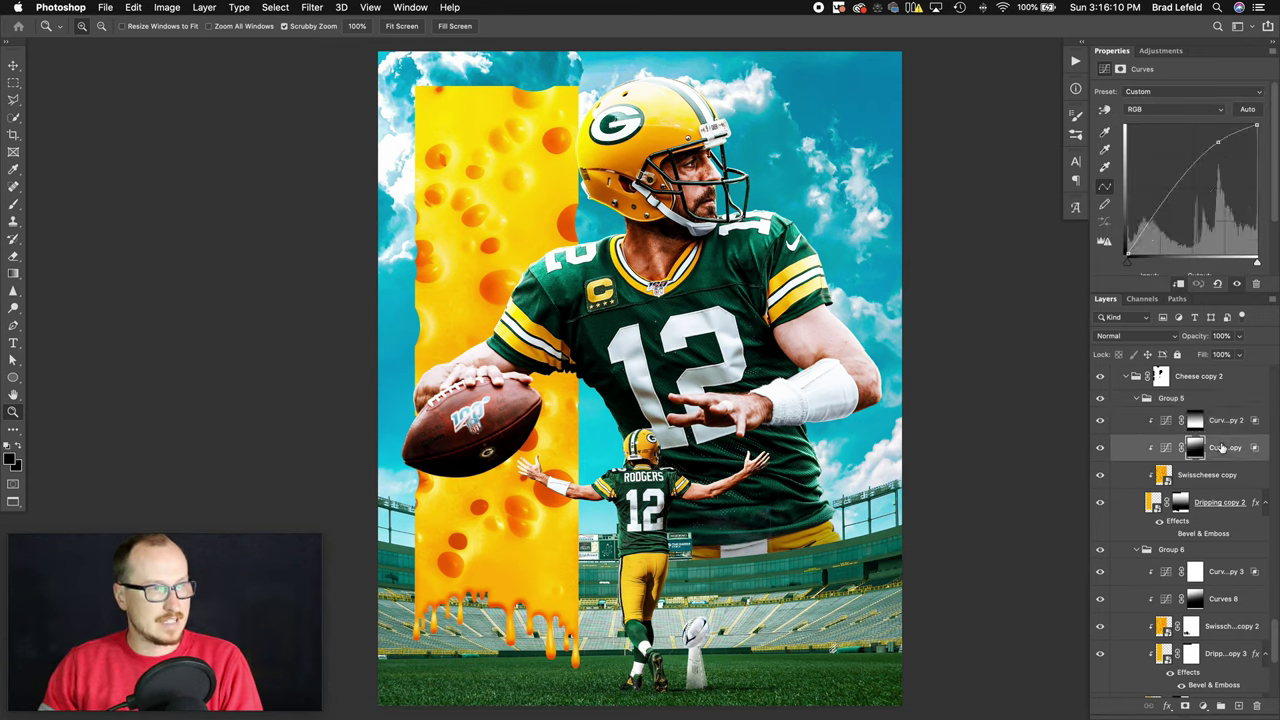
left_click(1101, 449)
left_click(1101, 449)
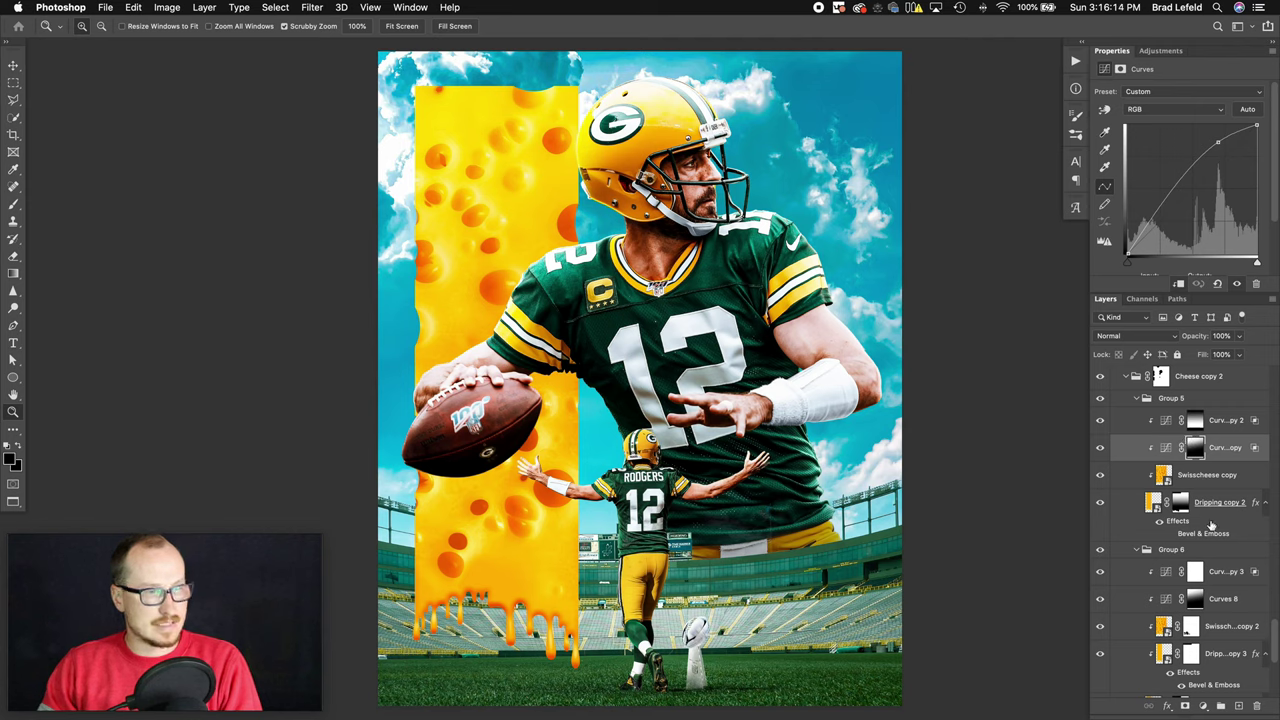
left_click(1135, 400)
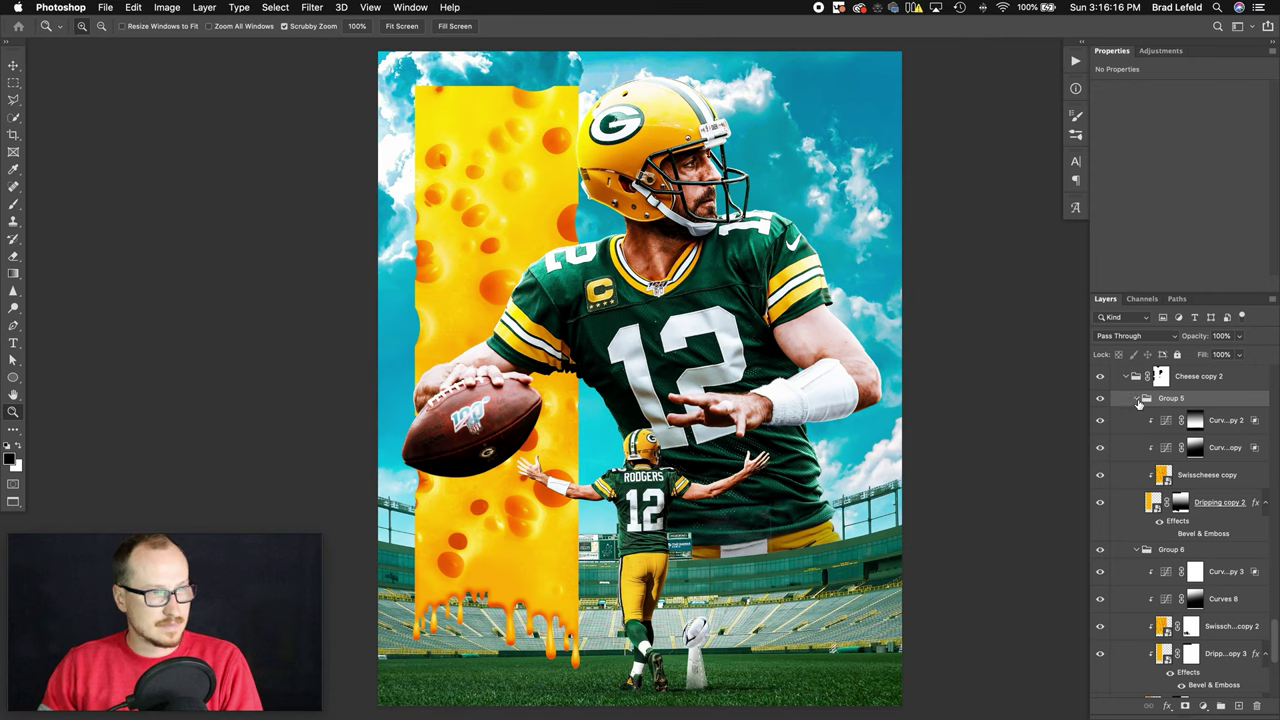
left_click(1138, 400)
left_click(1125, 376)
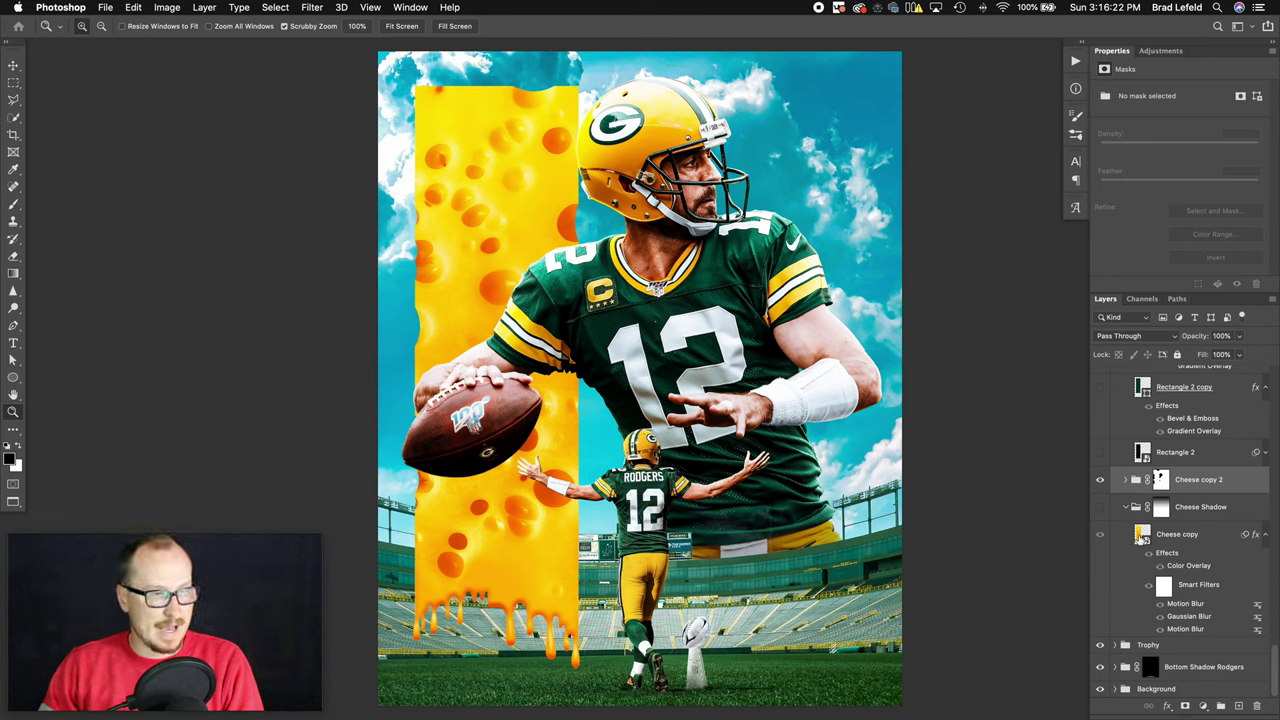
- Show the Cheese Shadow group with its smart filters off, and view the contents of its Cheese copy smart object
left_click(1140, 538)
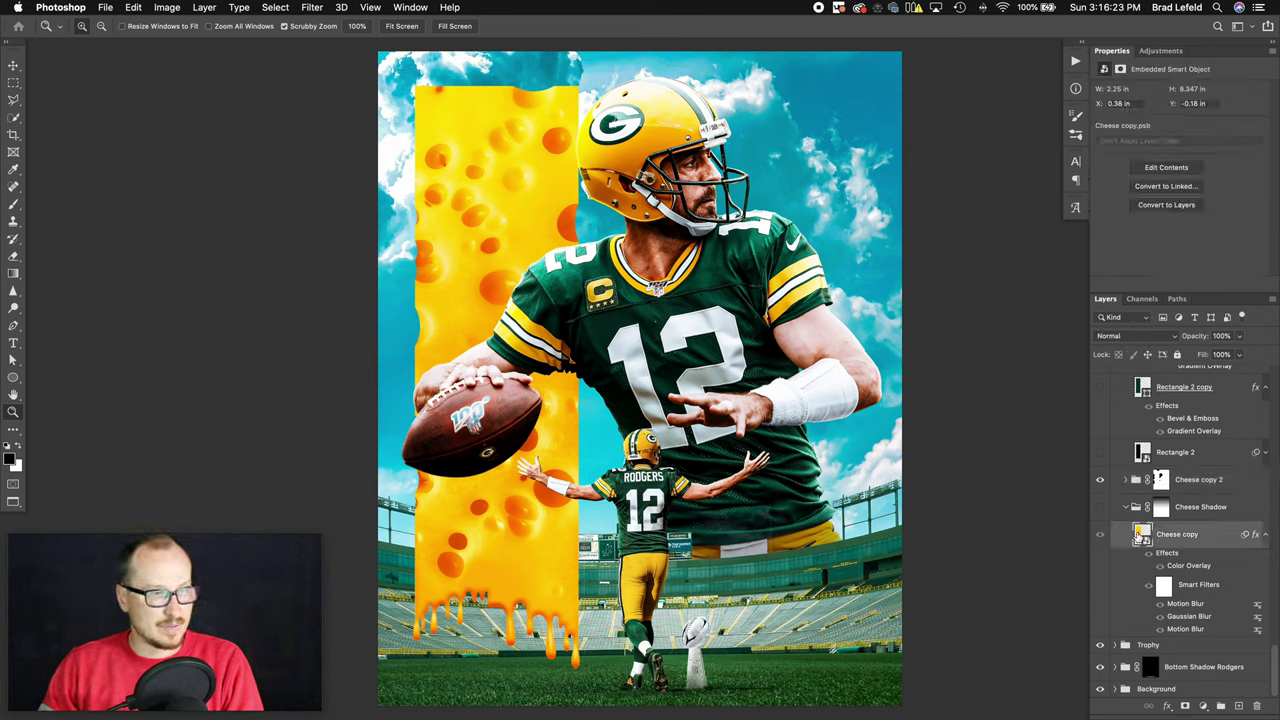
left_click(1148, 584)
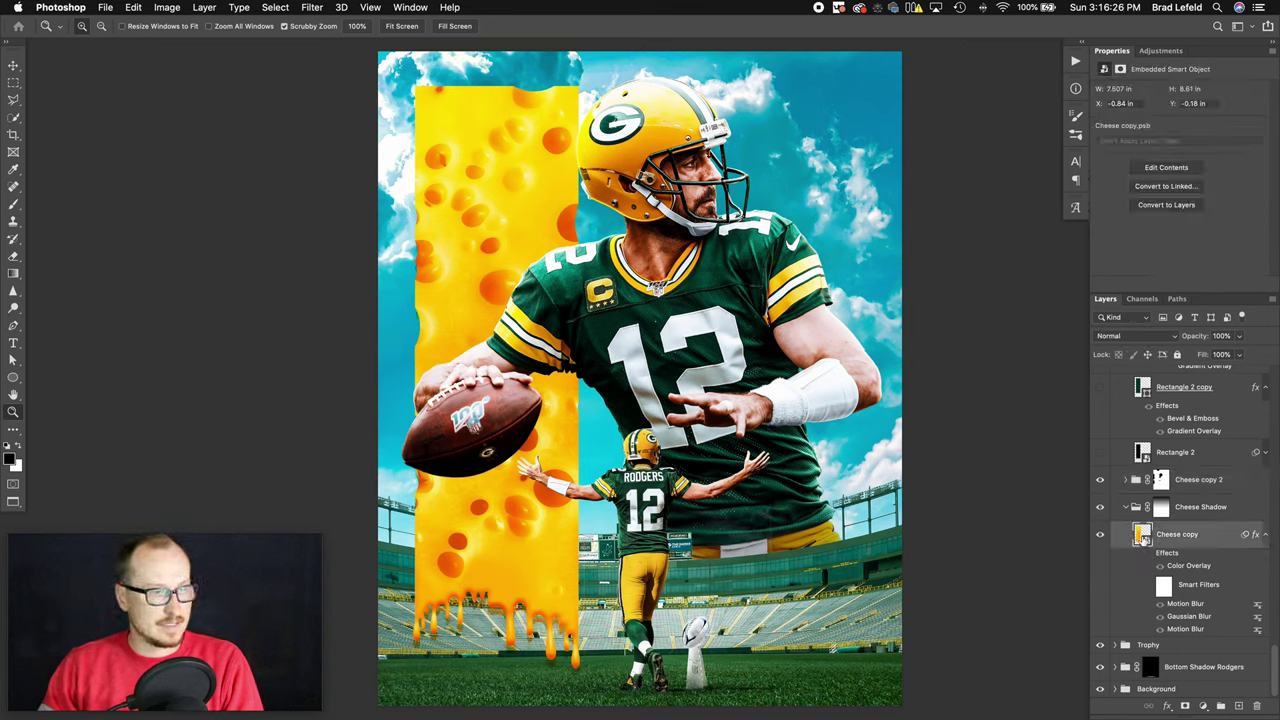
double_click(1142, 537)
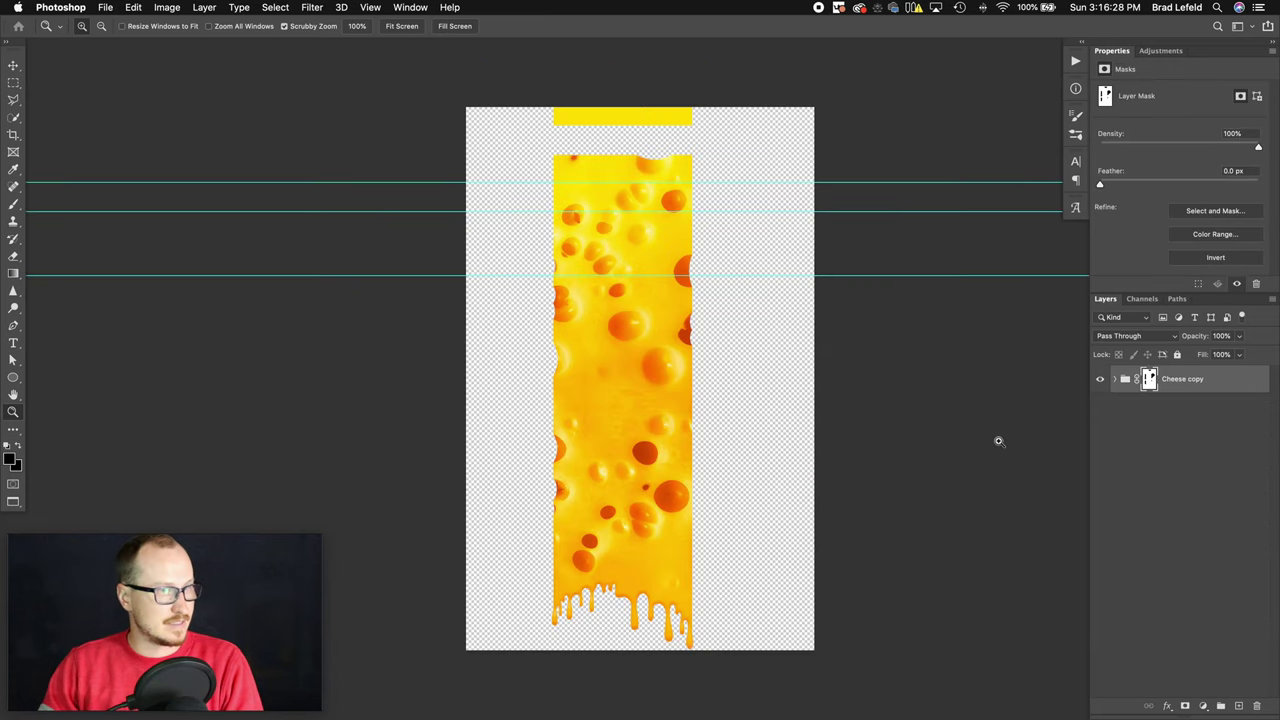
key("super+w")
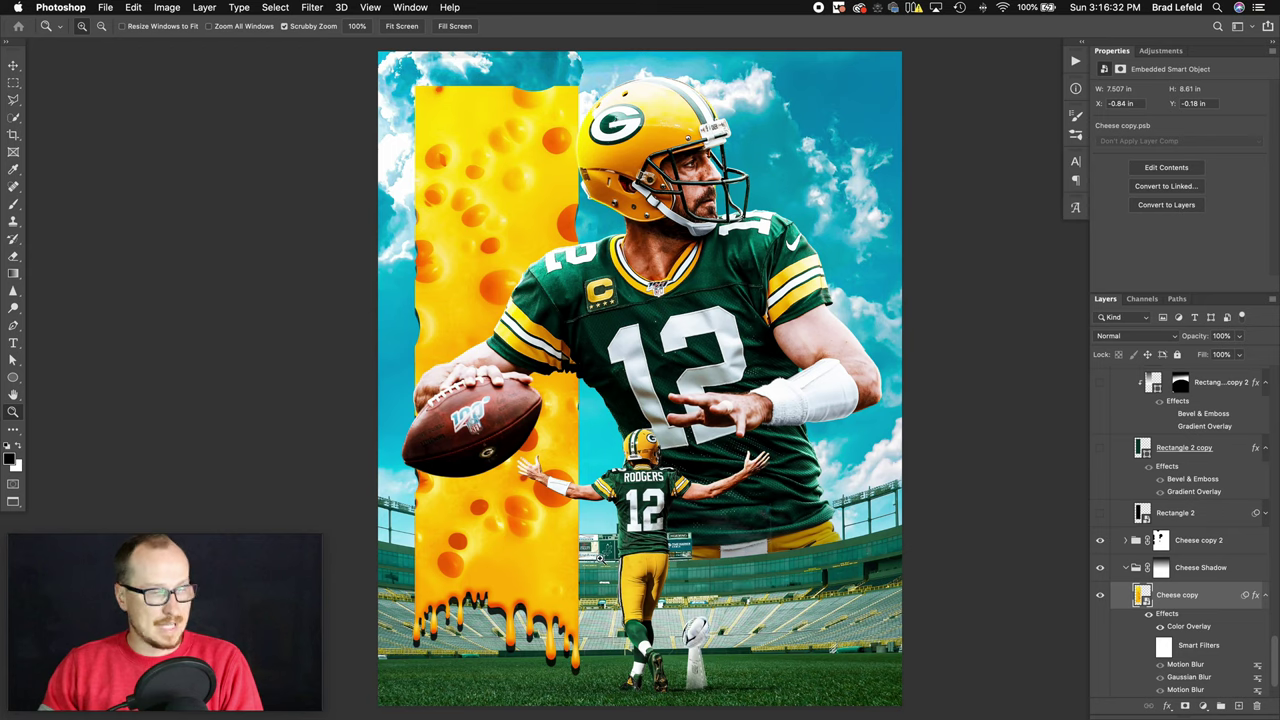
- Turn on the Motion Blur and Gaussian Blur smart filters of the Cheese copy shadow, and collapse the Cheese Shadow group
scroll(1143, 587, "down", 2)
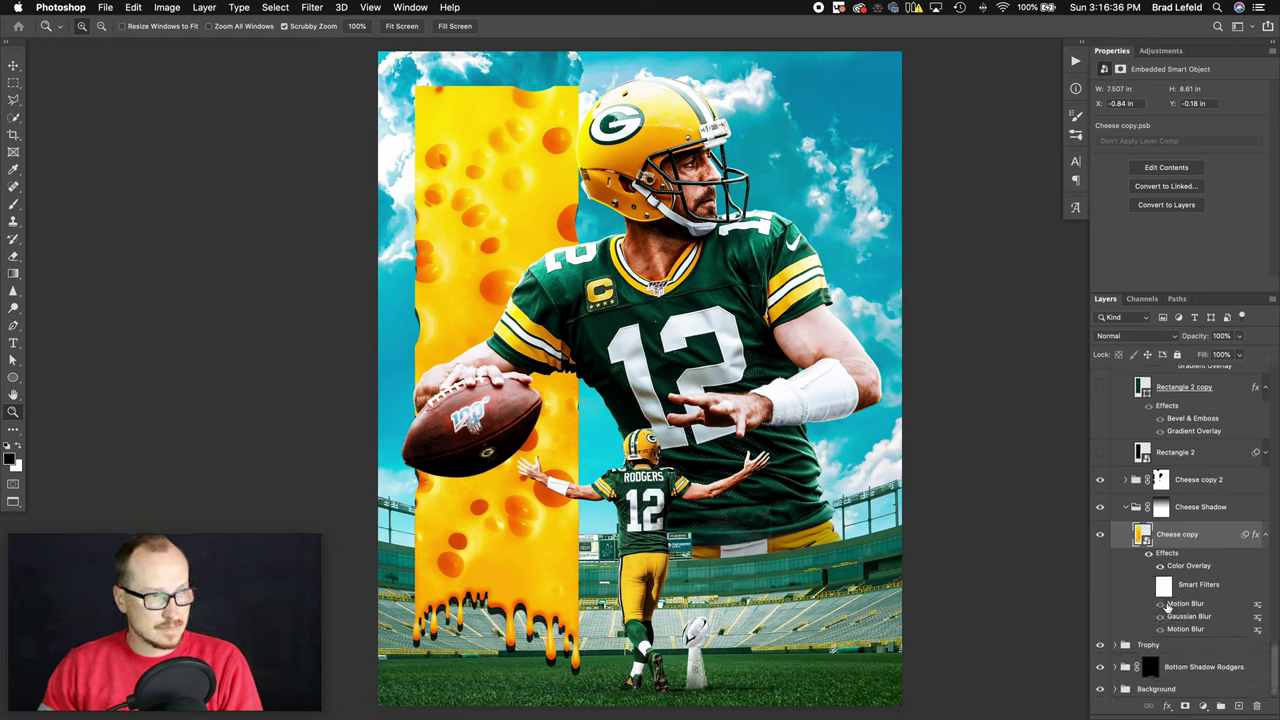
left_click(1159, 605)
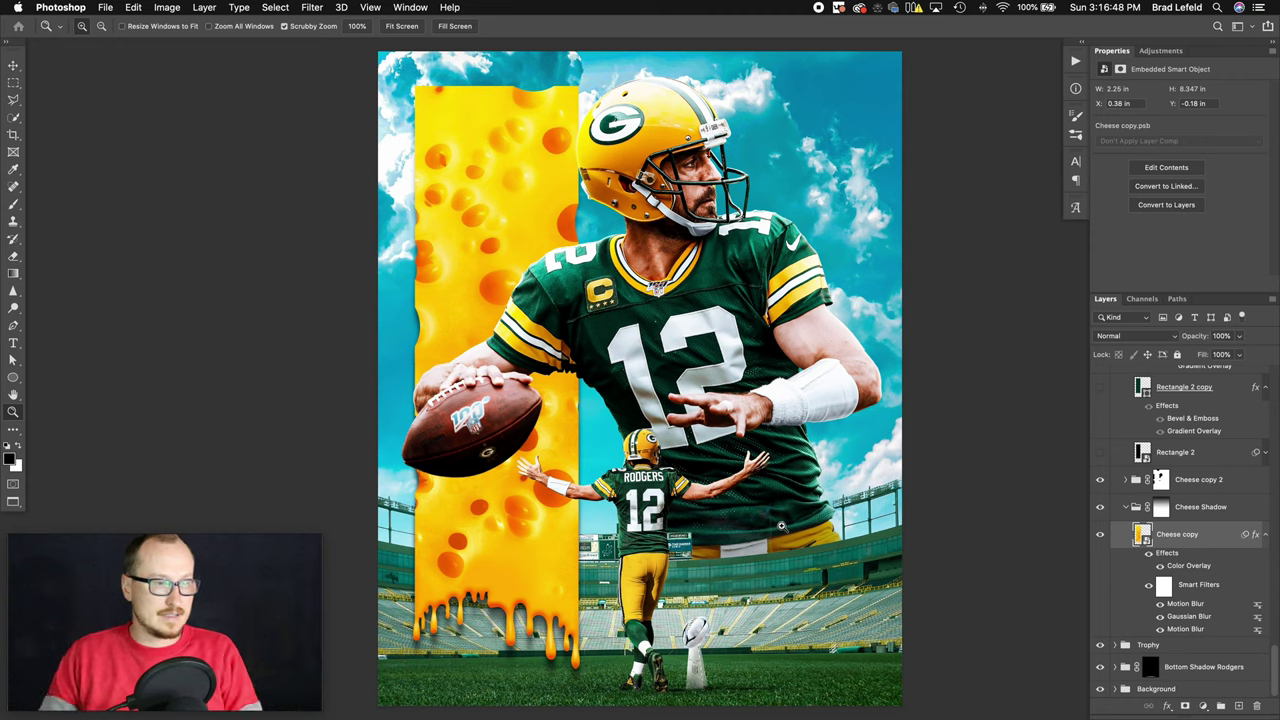
left_click(1216, 508)
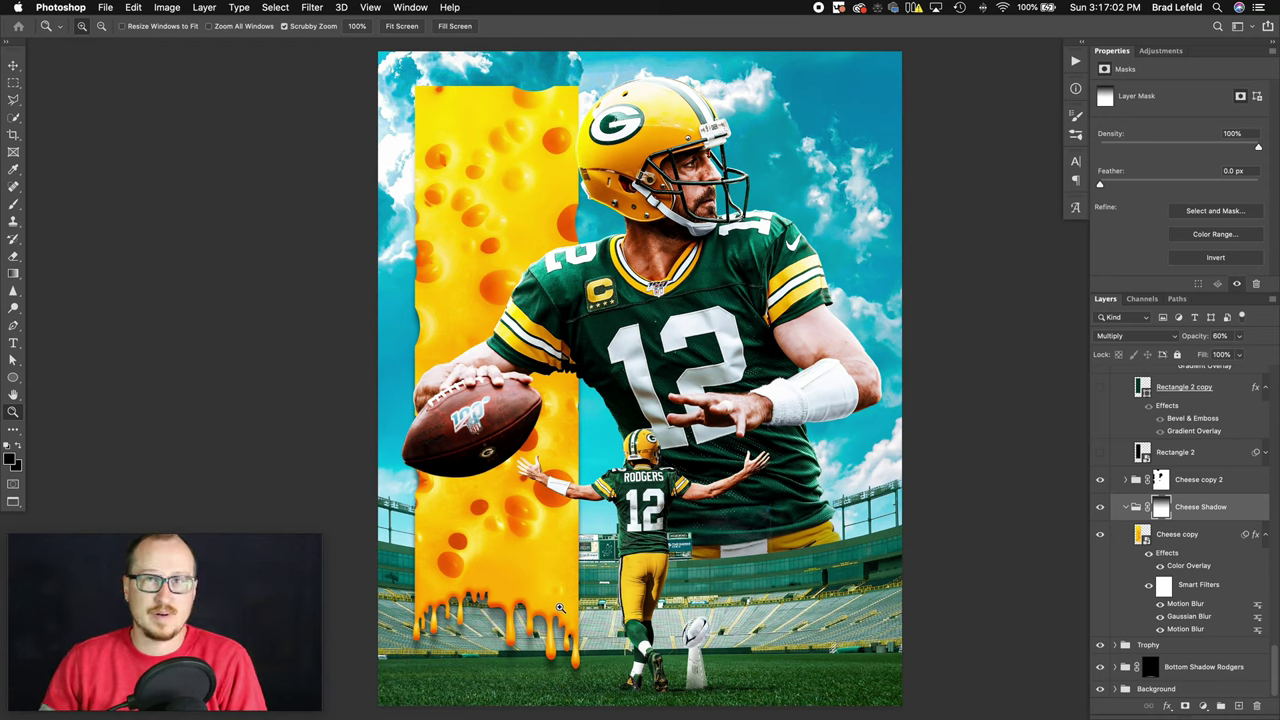
left_click(1191, 608)
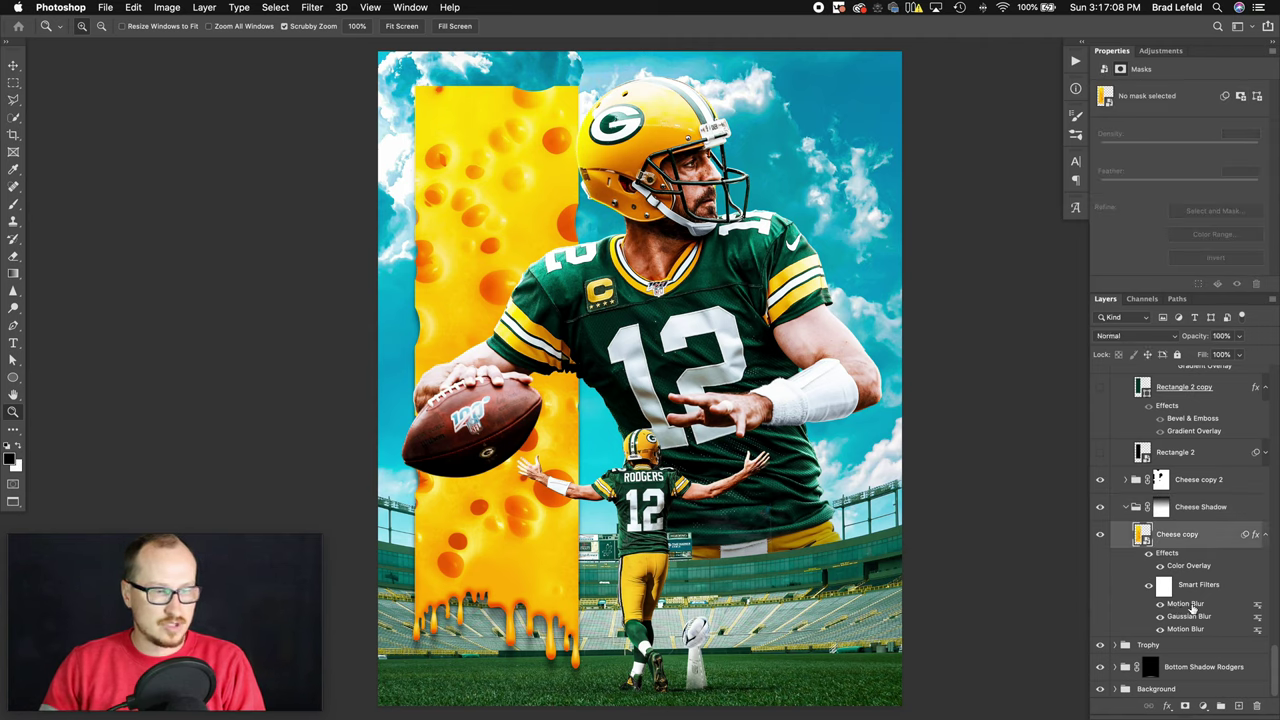
key("h")
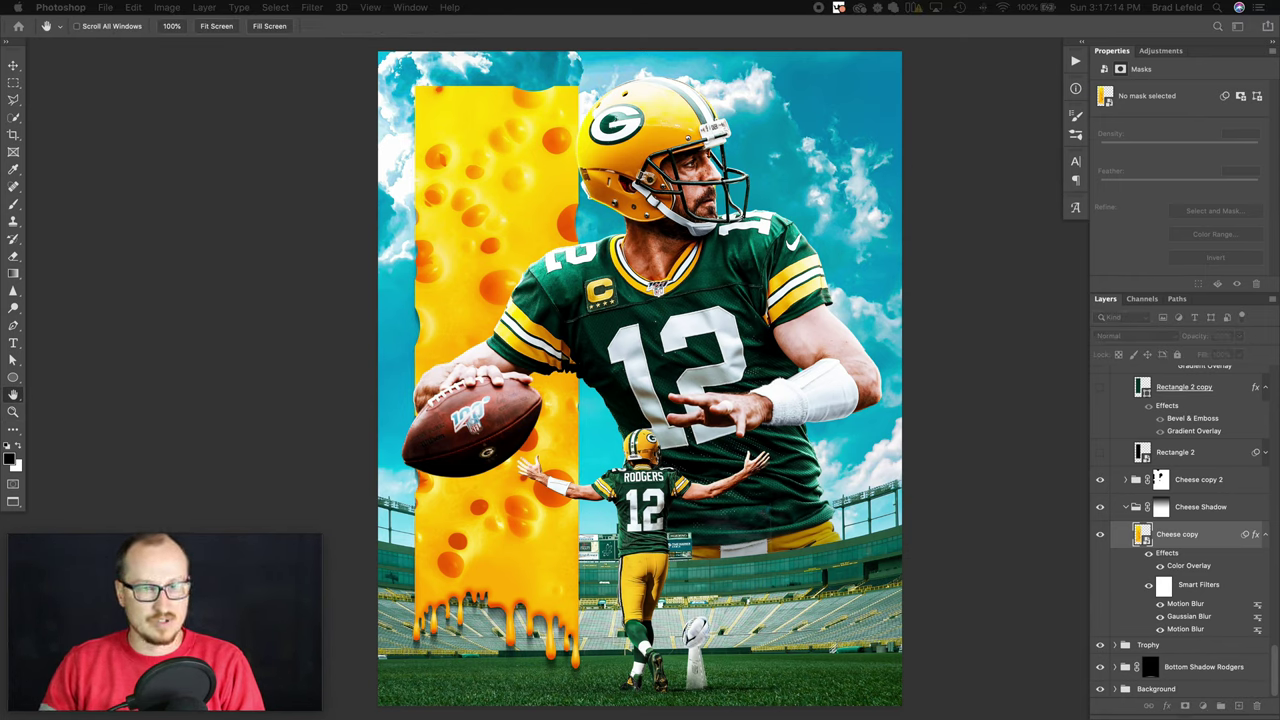
key("z")
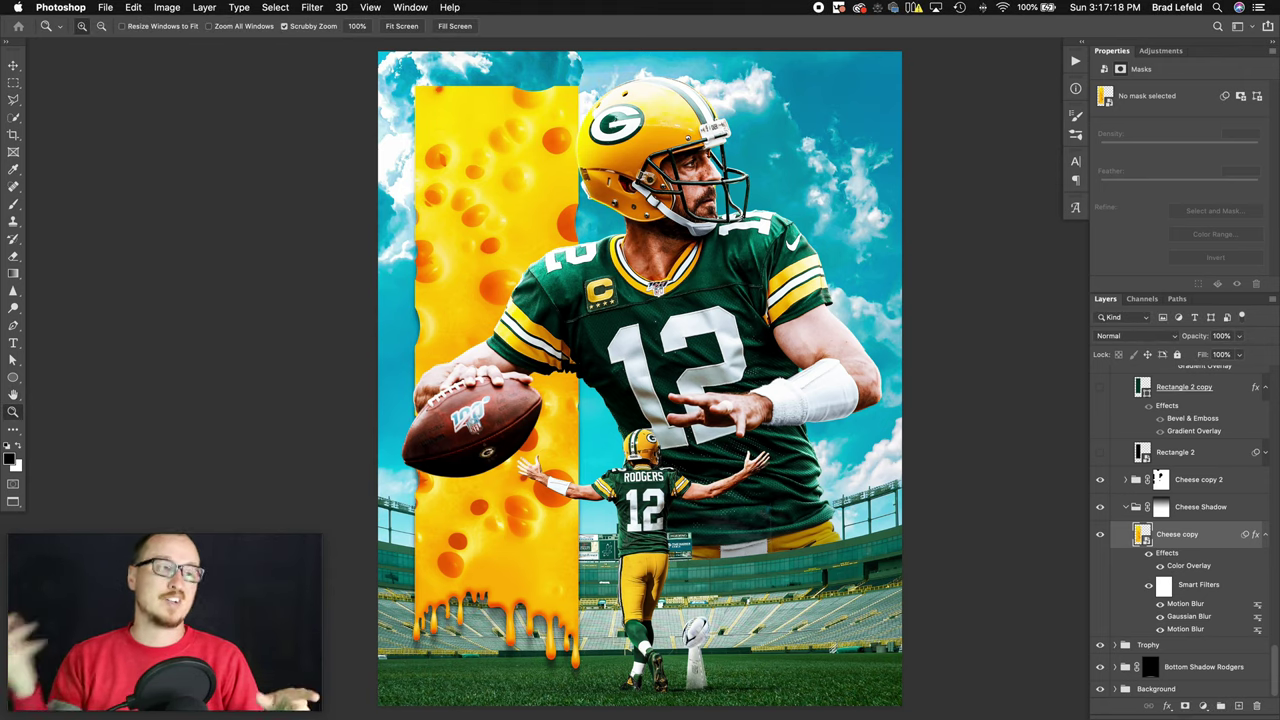
left_click(1126, 507)
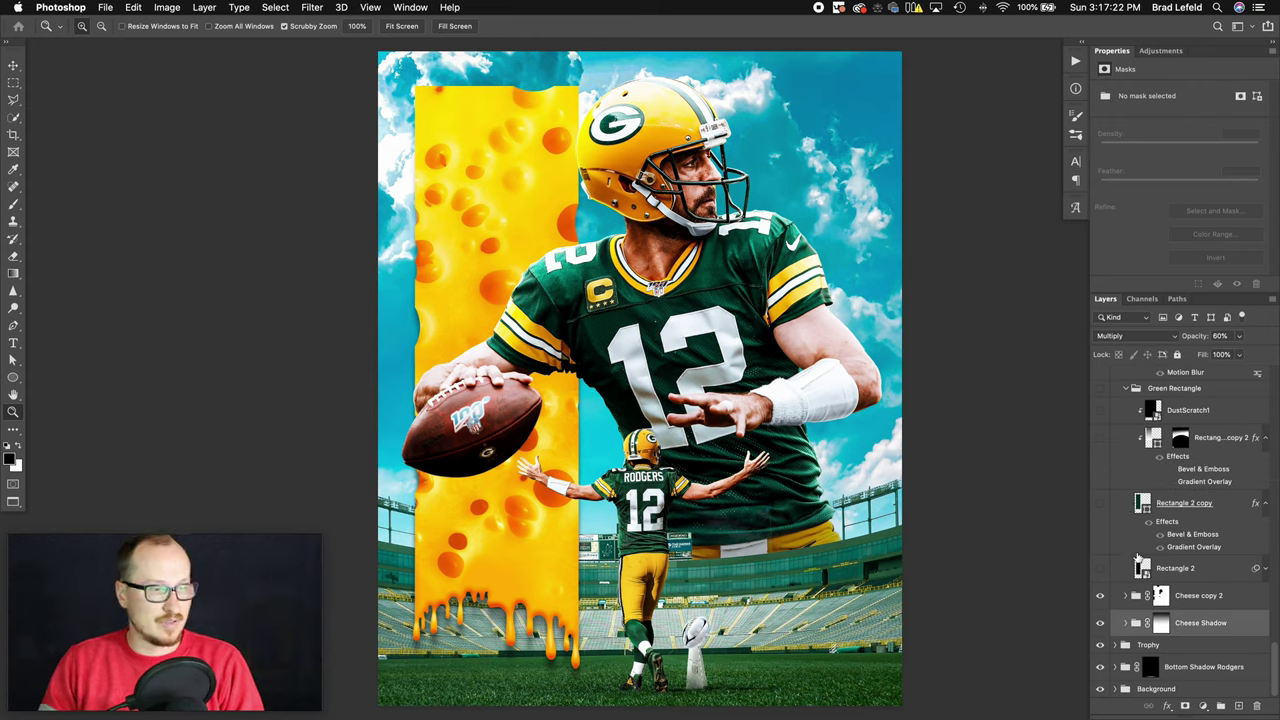
- Show the Rectangle 2 copy layer in the Green Rectangle group and toggle the Rectangle 2 shadow beneath it, leaving it on
scroll(1150, 585, "up", 1)
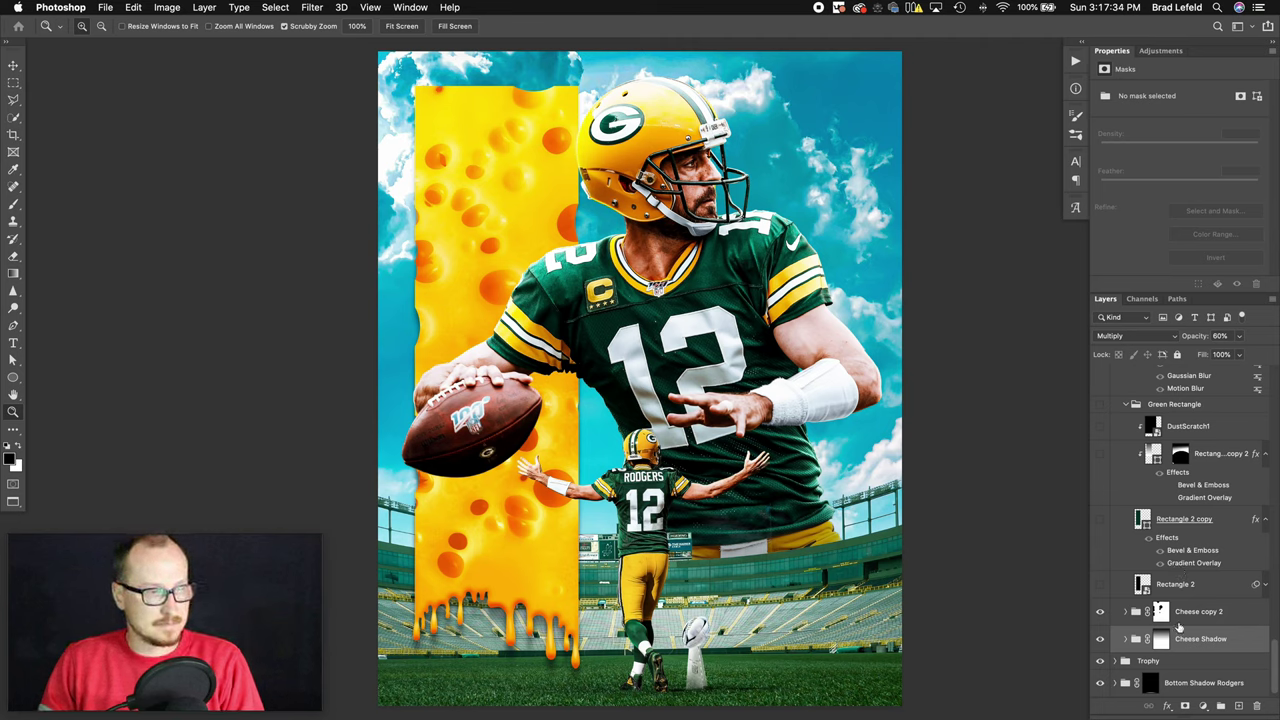
left_click(1112, 585)
left_click(1101, 586)
left_click(1101, 586)
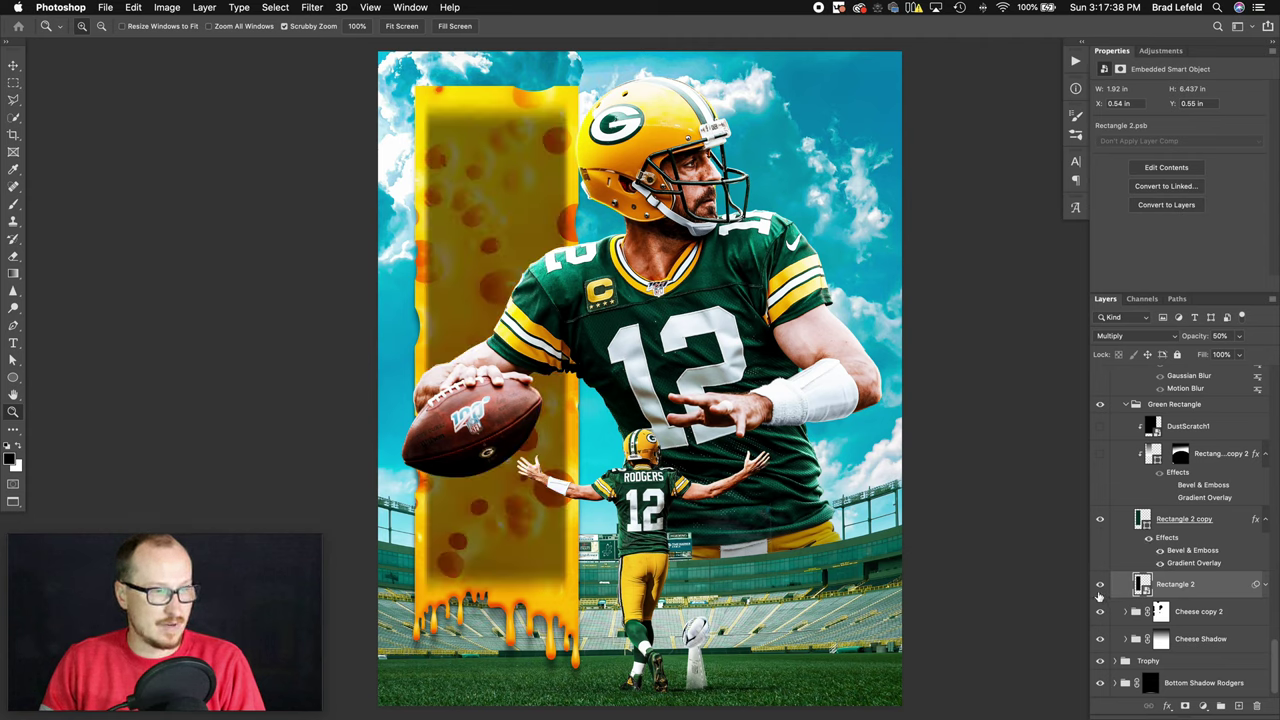
left_click(1100, 586)
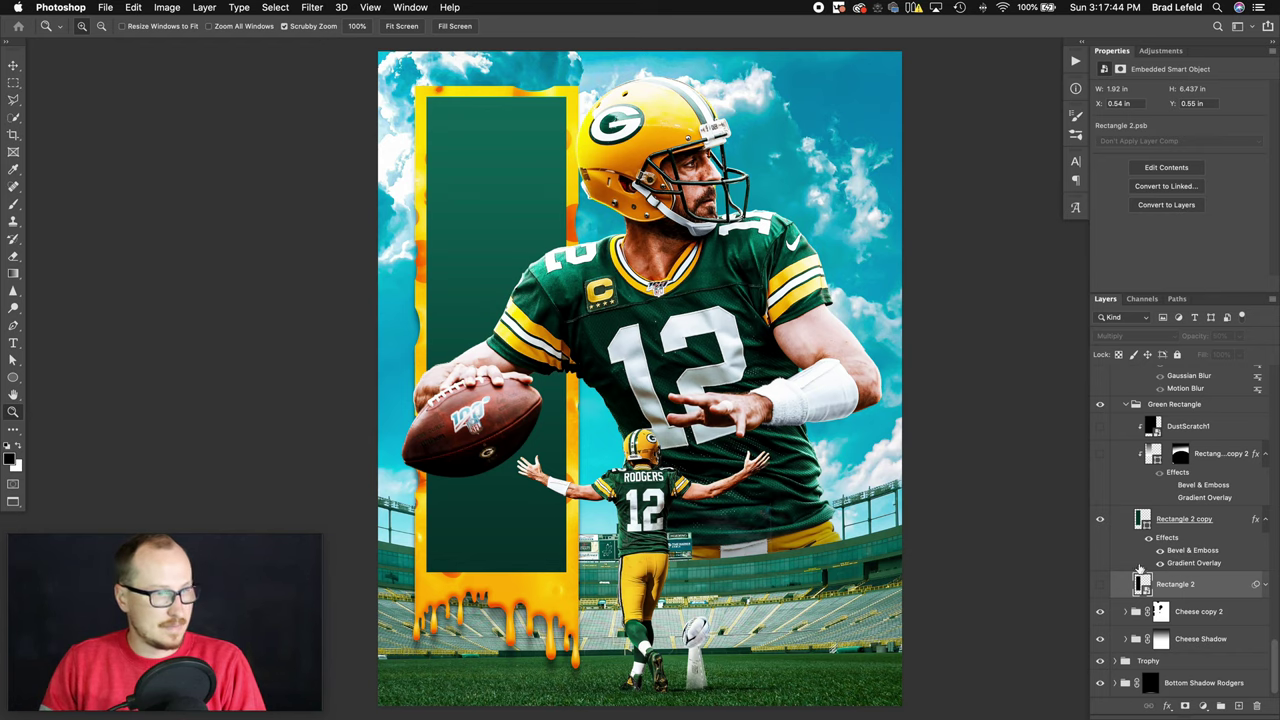
left_click_drag(469, 268, 480, 268)
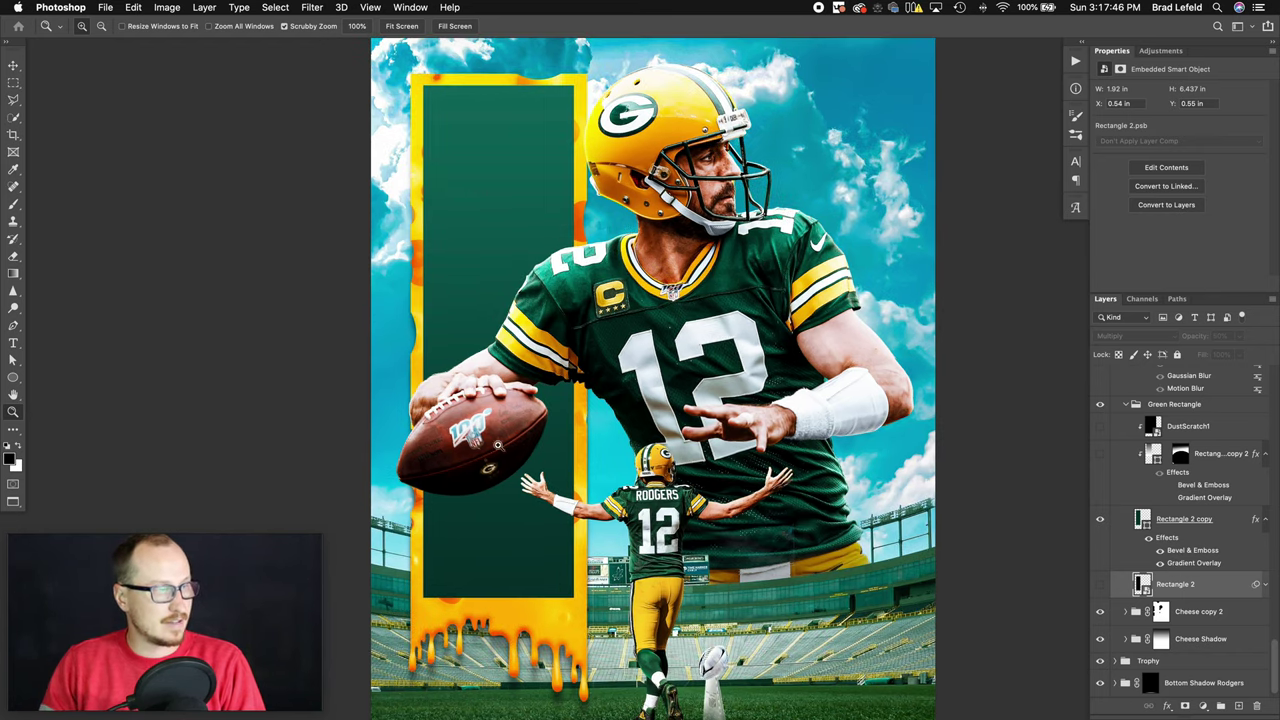
left_click(1100, 584)
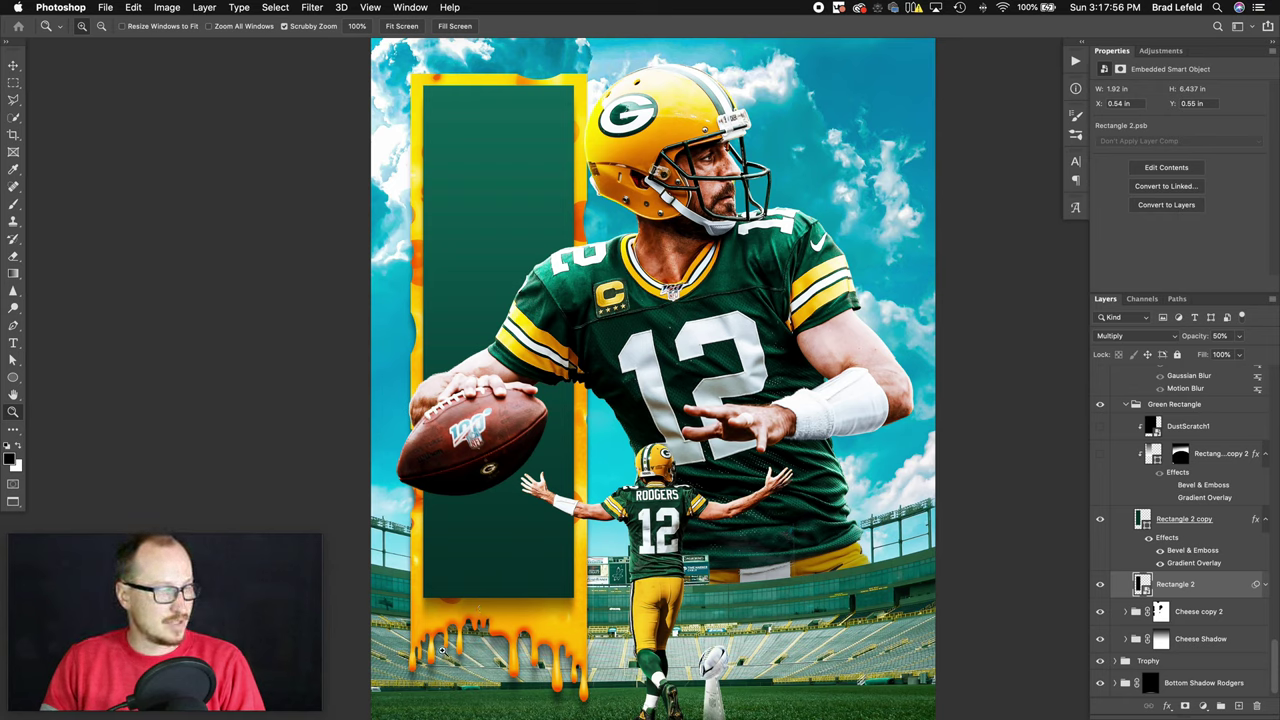
- Show the masked rectangle overlay and the DustScratch1 texture over the green rectangle, and collapse the Green Rectangle group
scroll(1178, 512, "up", 1)
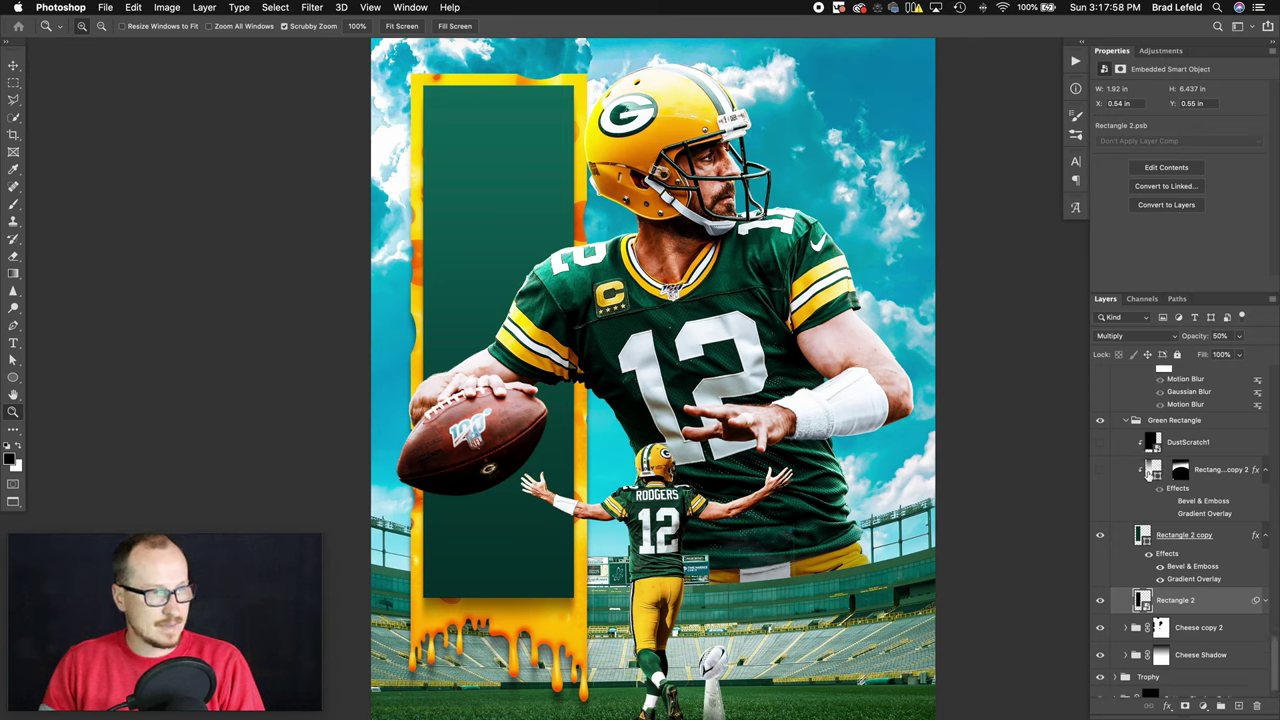
left_click(1150, 472)
left_click(1100, 472)
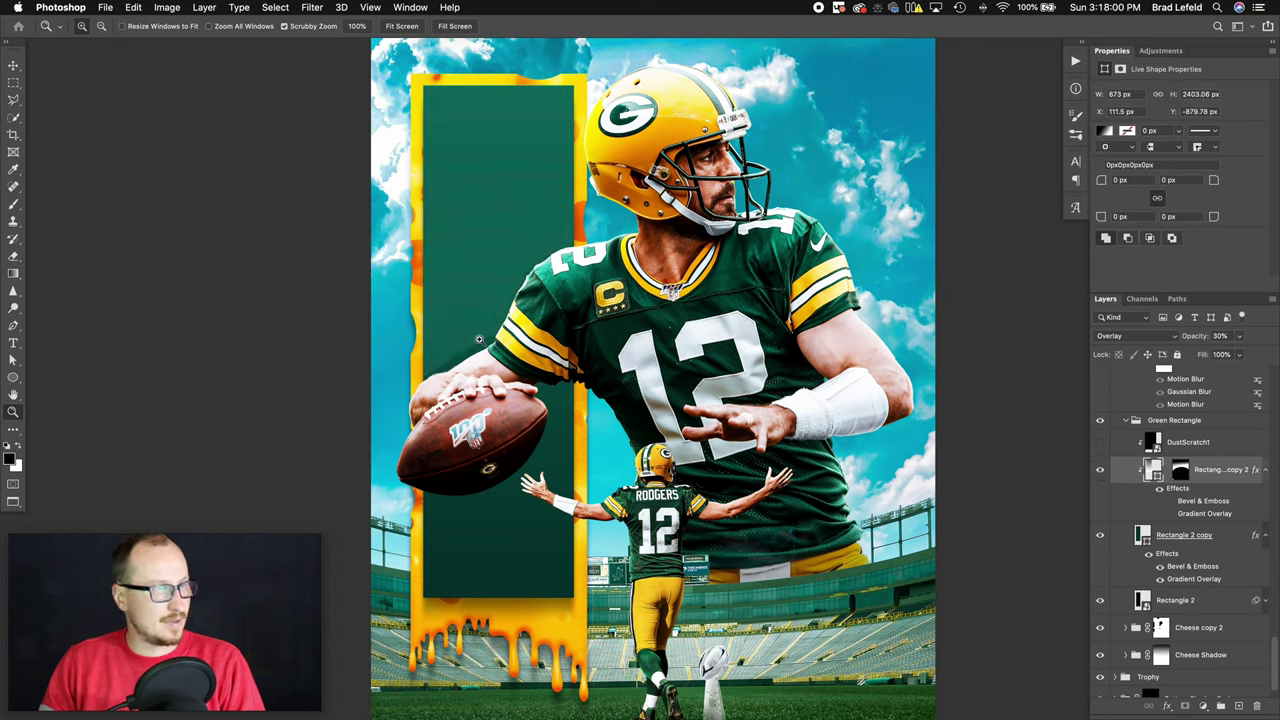
left_click(1180, 470)
key("v")
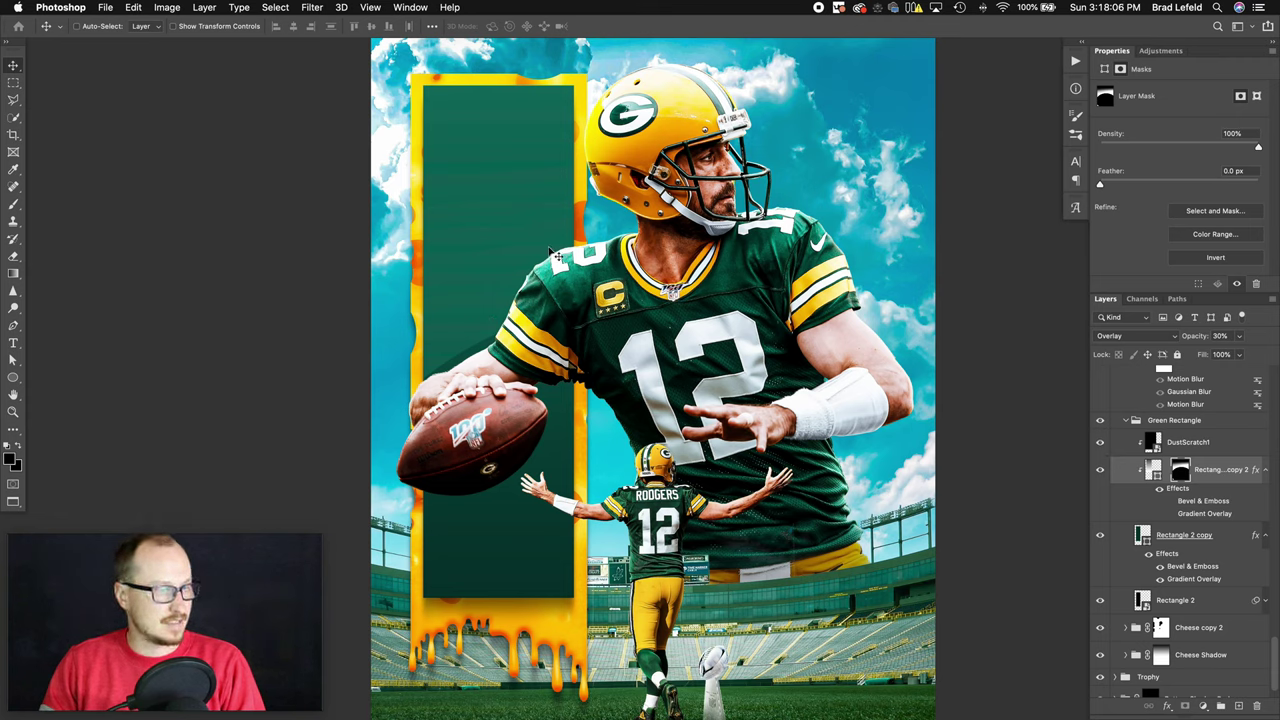
left_click(1127, 422)
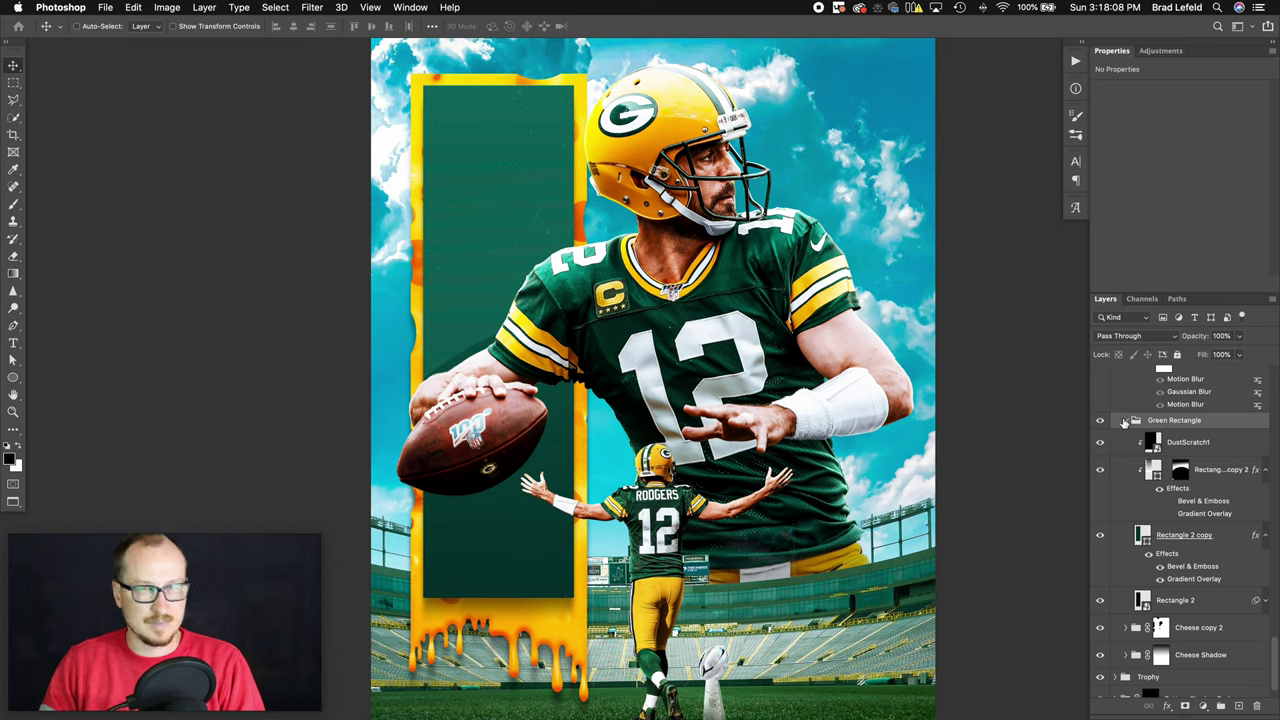
left_click(1125, 421)
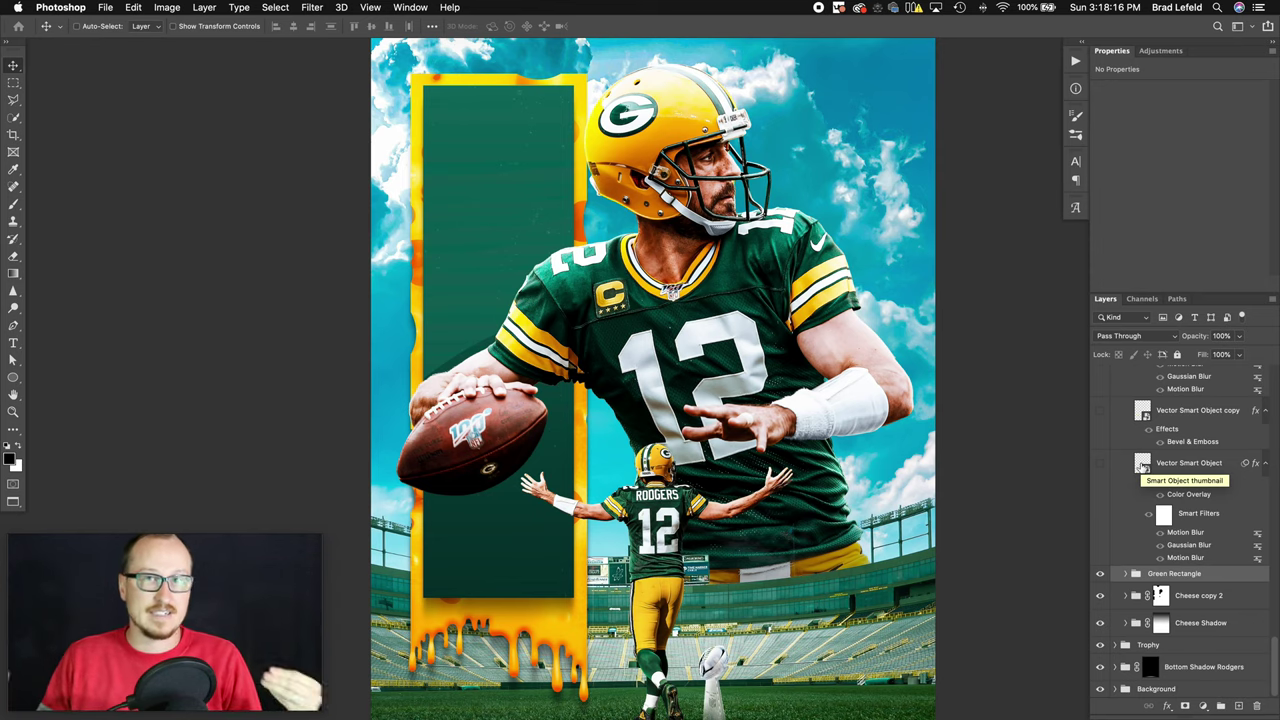
- Collapse the Stitching group inside the Text Stuff group
scroll(1165, 488, "up", 2)
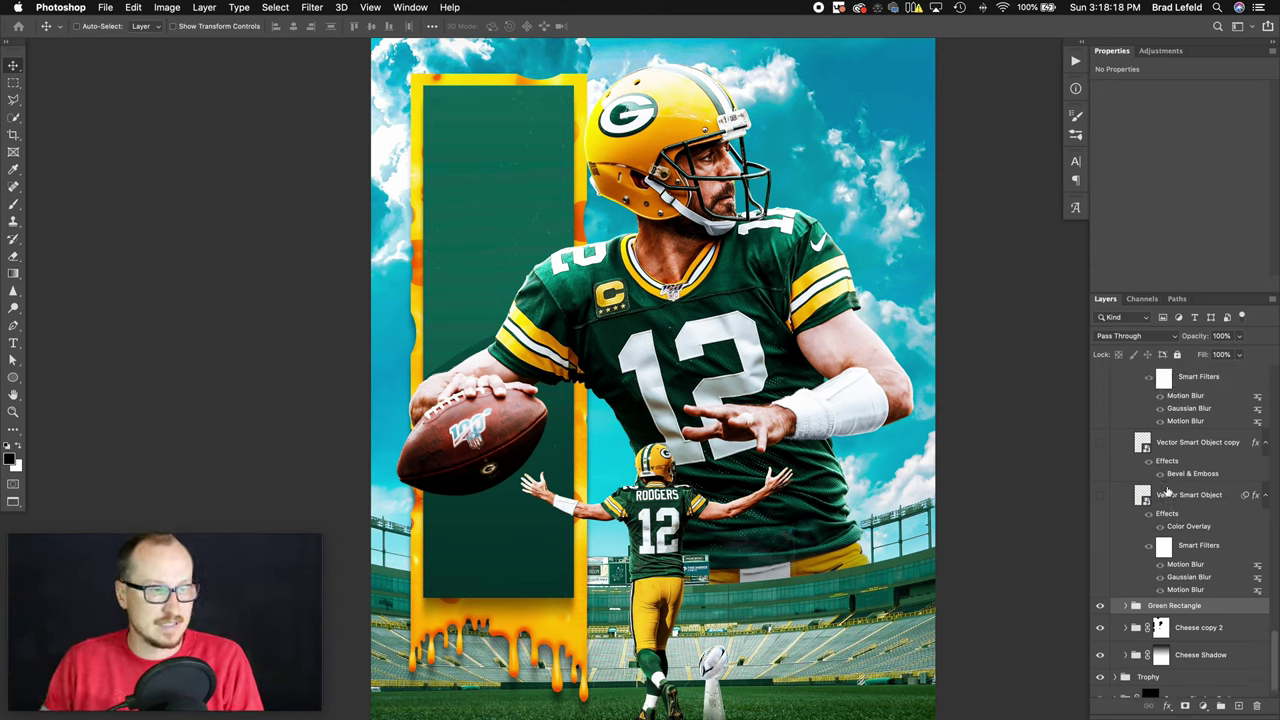
scroll(1178, 510, "up", 1)
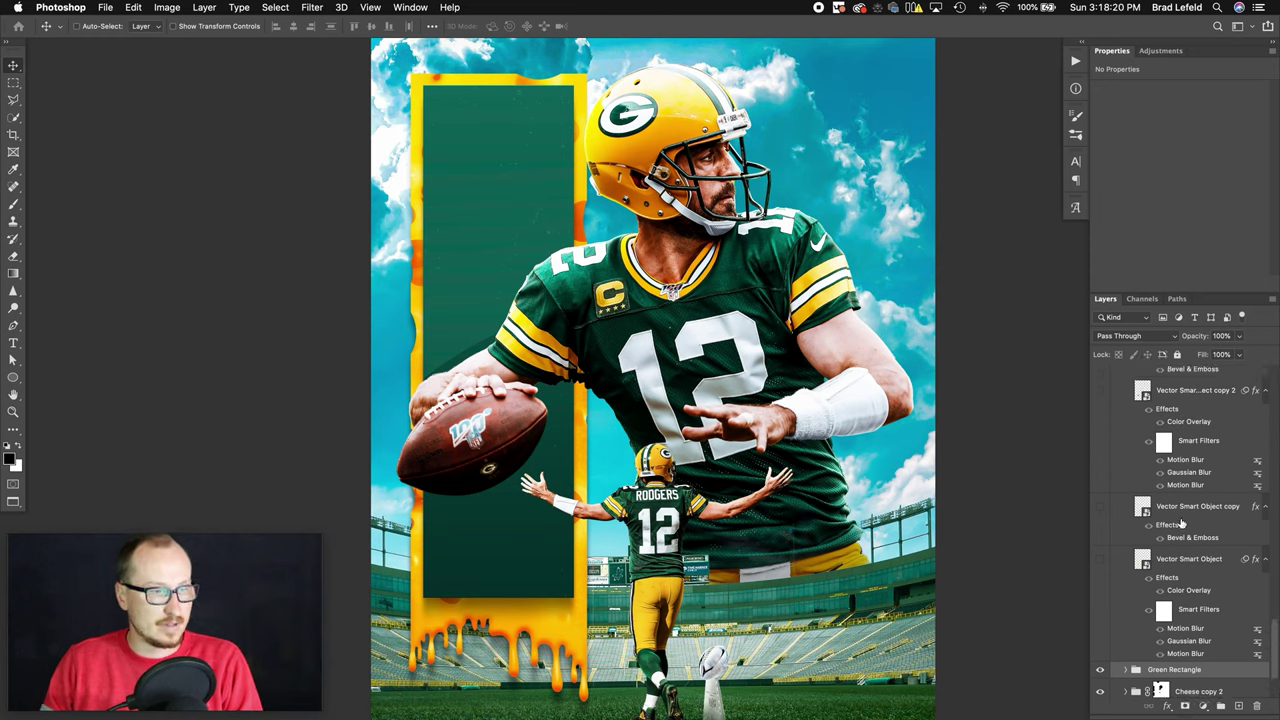
scroll(1181, 523, "up", 1)
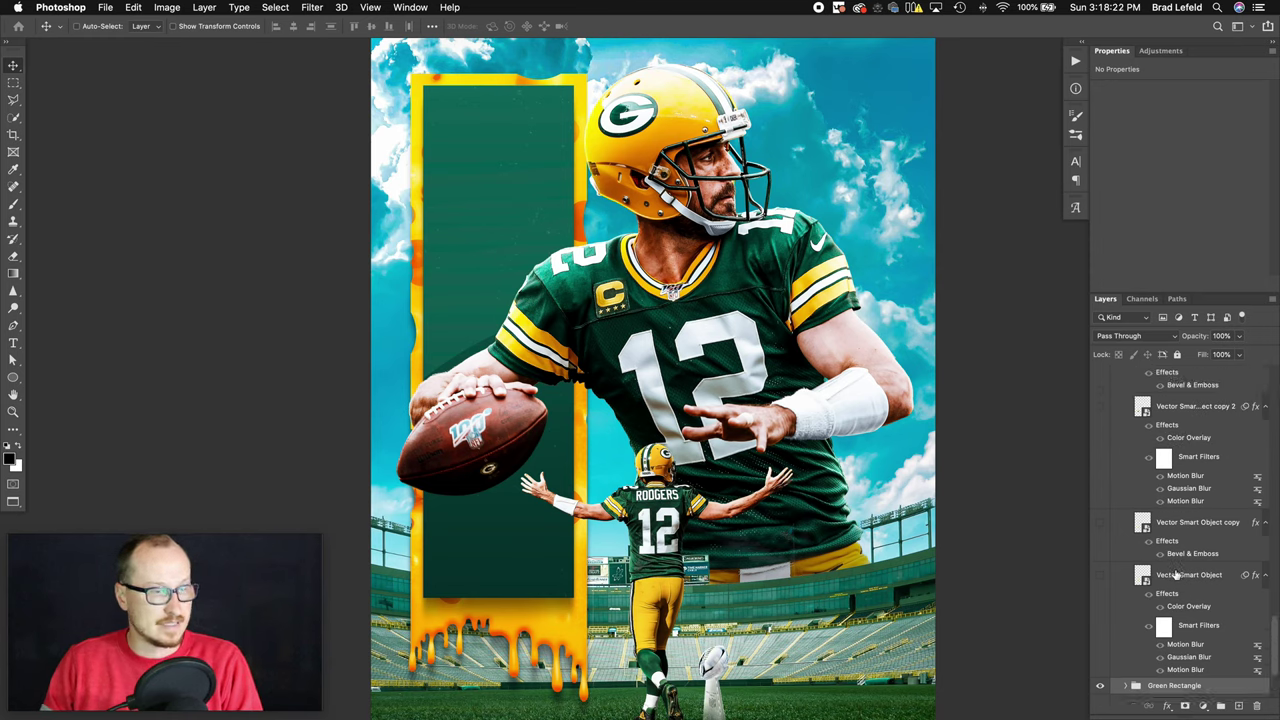
scroll(1177, 574, "up", 6)
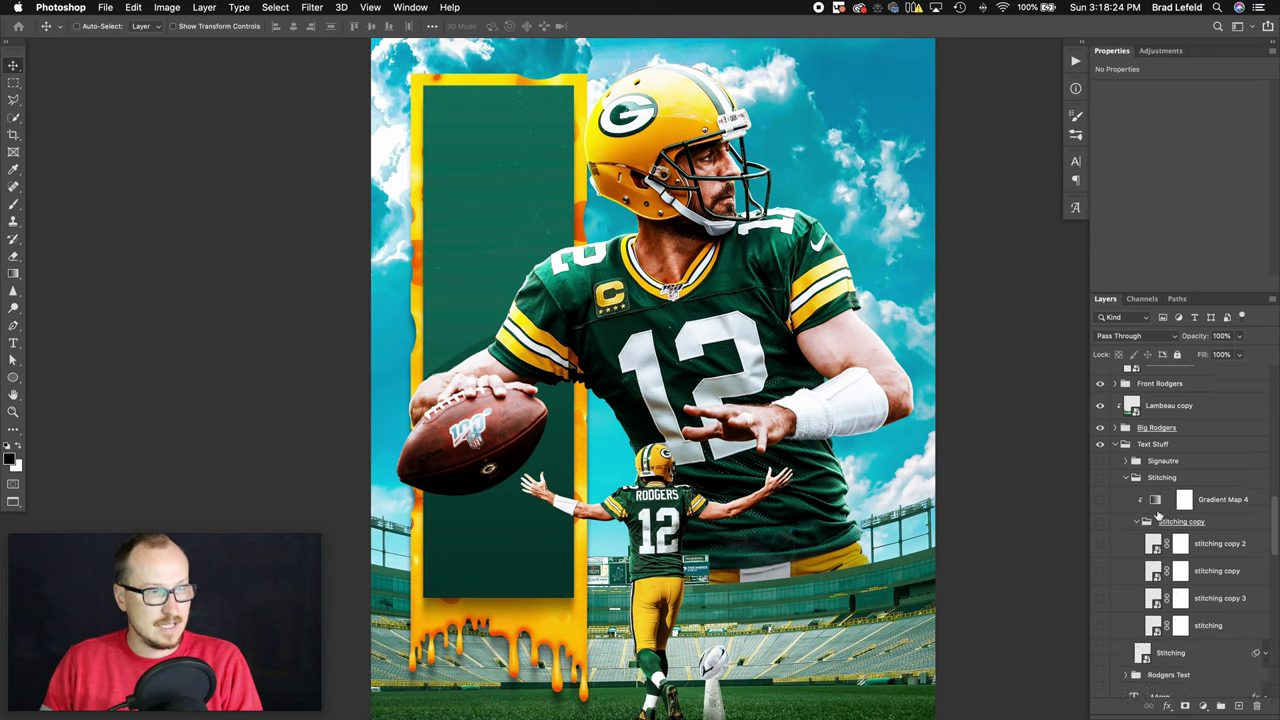
left_click(1126, 478)
scroll(1132, 490, "down", 2)
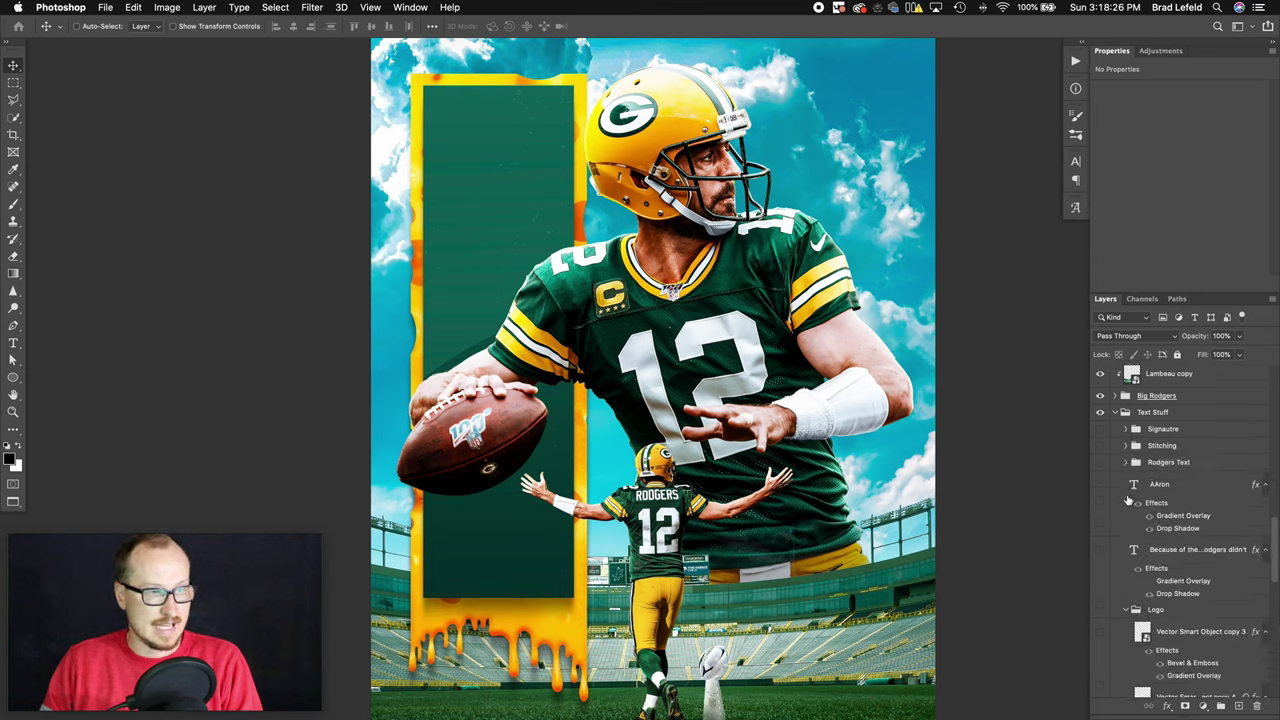
- Show the Logo group and its Vector Smart Object copy 3, copy 4, copy 5, copy 2 and copy layers
scroll(1128, 502, "down", 3)
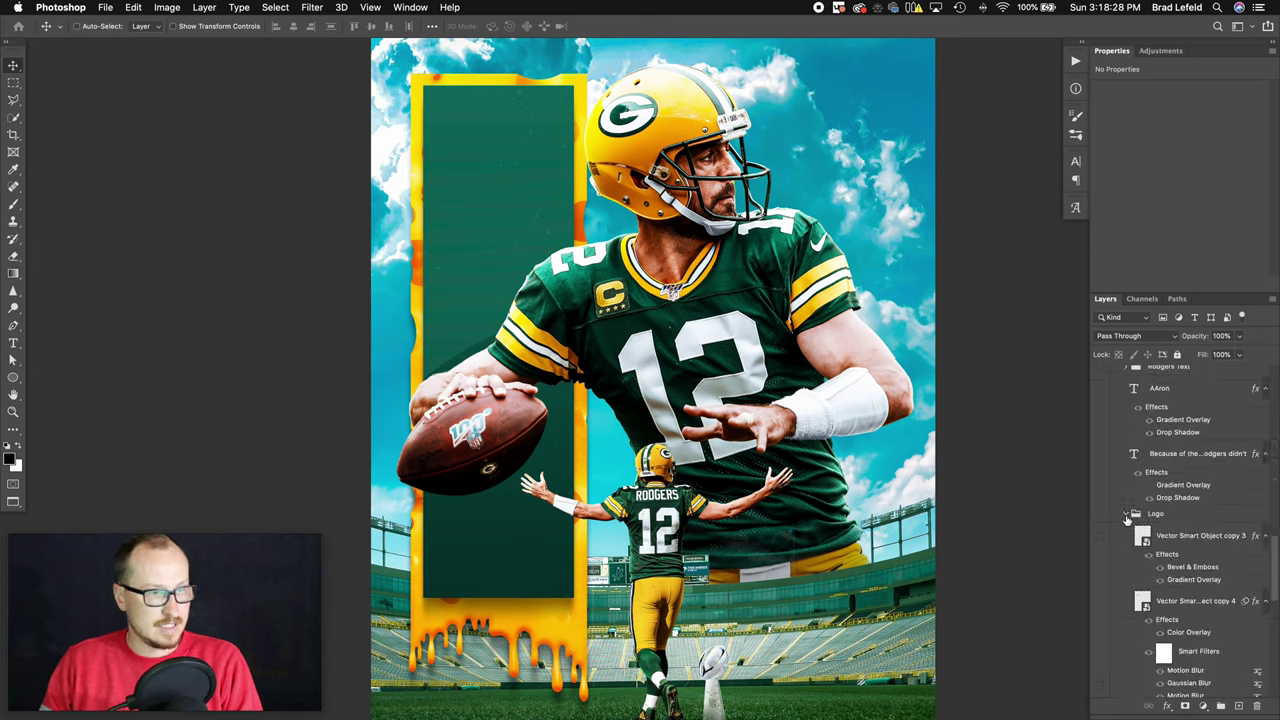
scroll(1123, 559, "down", 2)
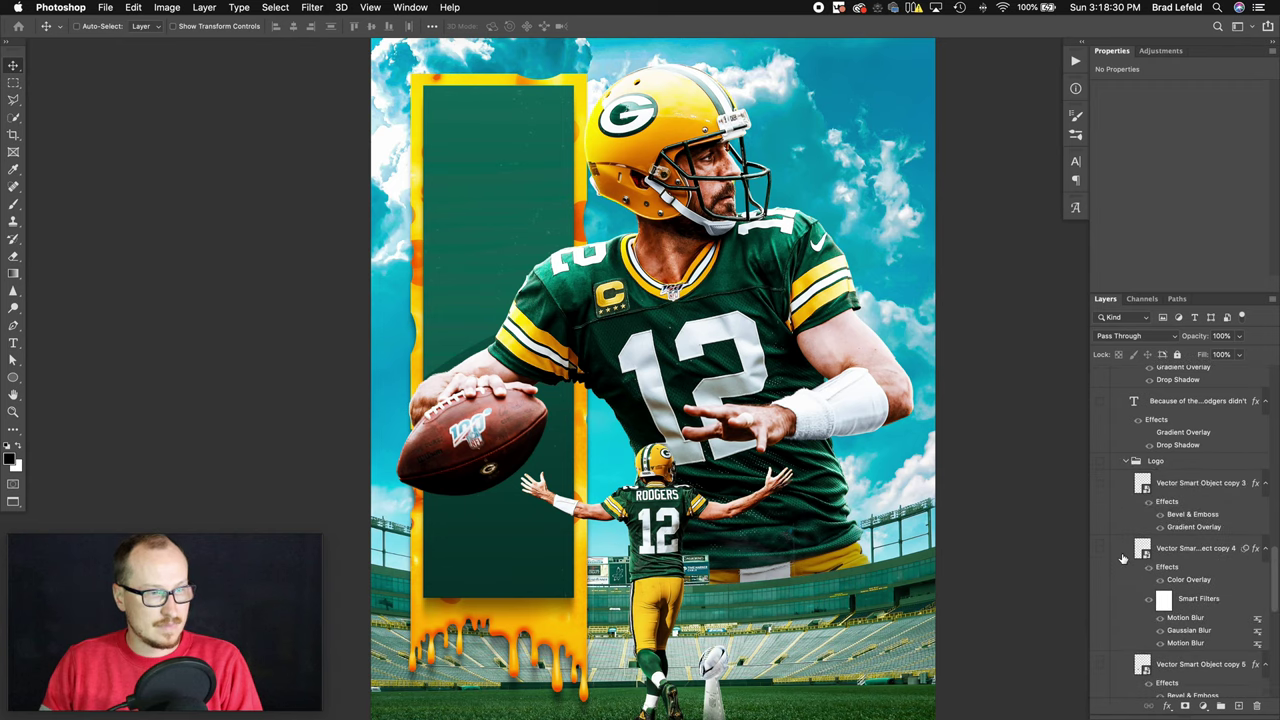
left_click_drag(1102, 476, 1108, 580)
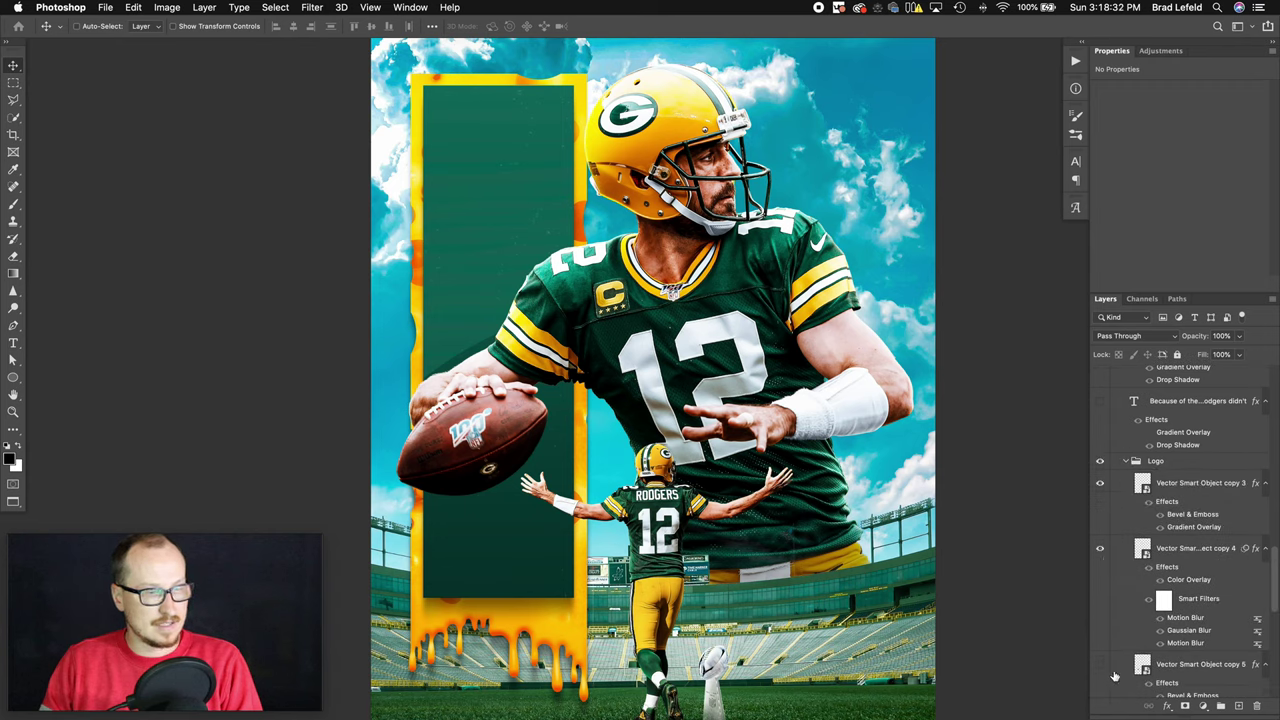
left_click(1100, 665)
scroll(1105, 620, "down", 4)
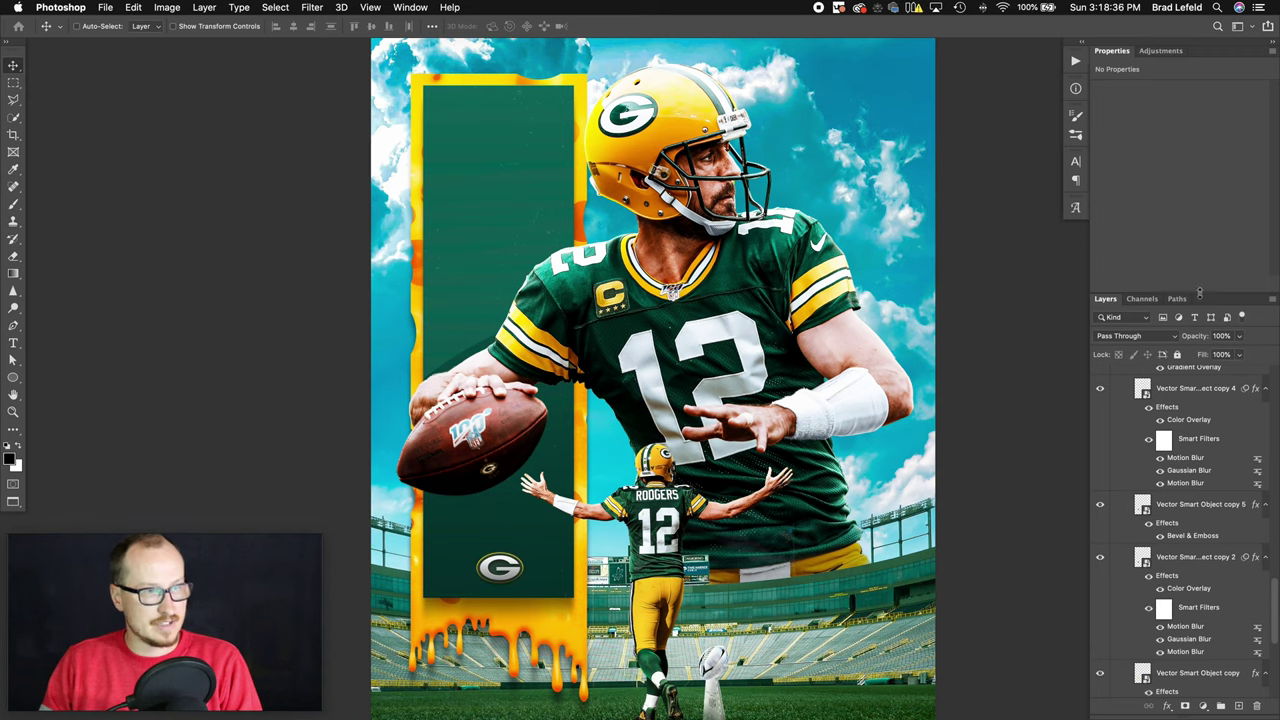
left_click_drag(1202, 293, 1202, 203)
scroll(1157, 440, "down", 5)
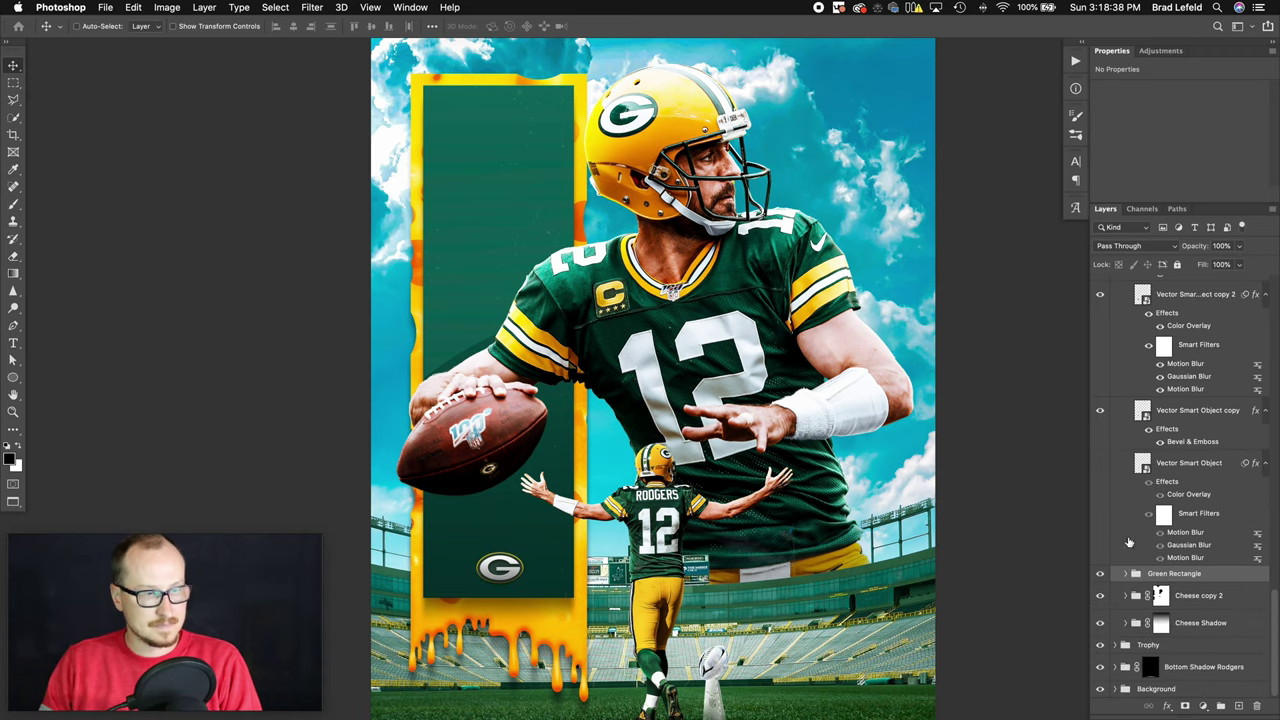
- Show and select the bottom Vector Smart Object shadow layer of the logo
key("z")
left_click_drag(497, 572, 662, 546)
left_click(1210, 472)
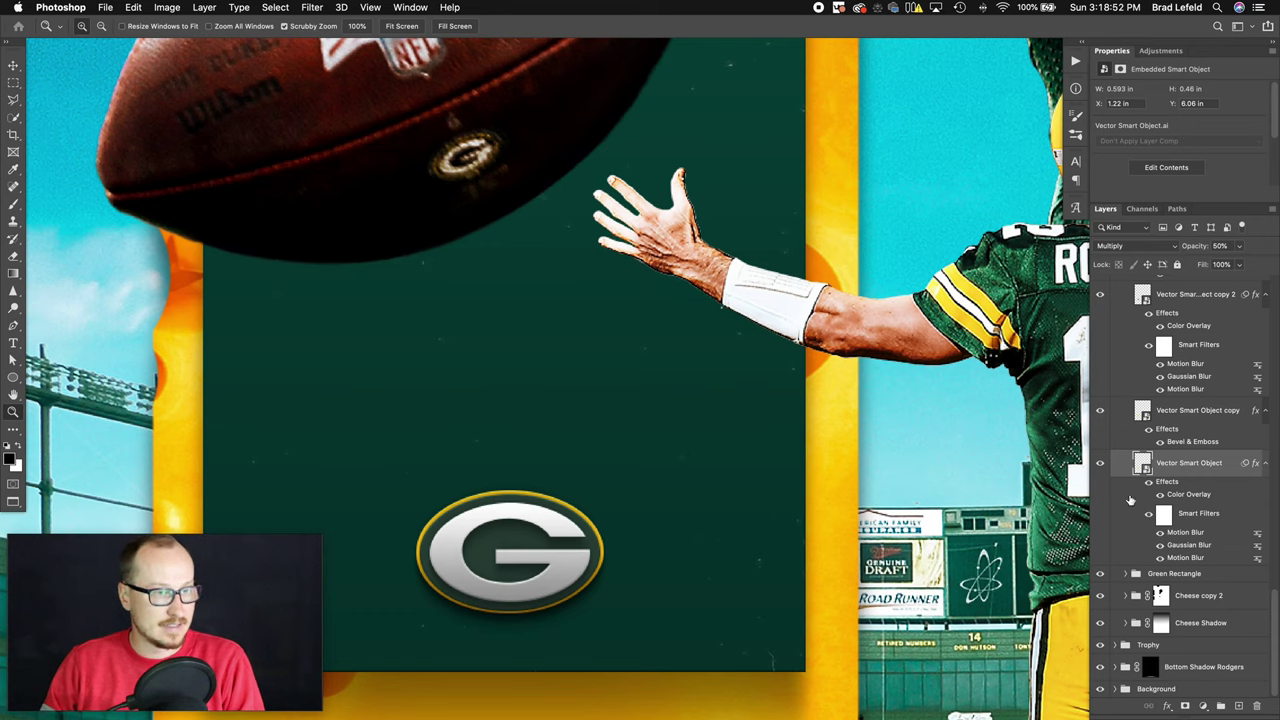
- Hide the logo's three blurred shadow layers: Vector Smart Object, copy 2 and copy 4
scroll(1125, 470, "up", 3)
left_click(1100, 343)
left_click(1100, 512)
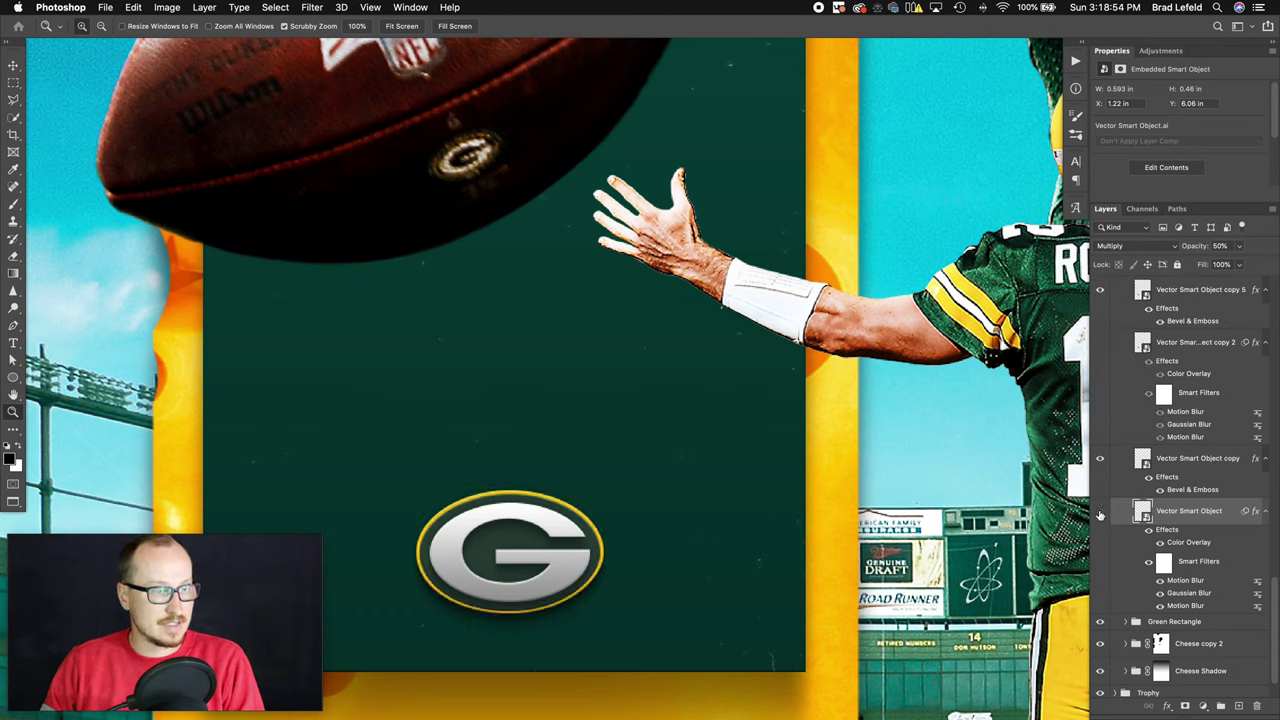
scroll(1118, 395, "up", 5)
scroll(1118, 395, "up", 4)
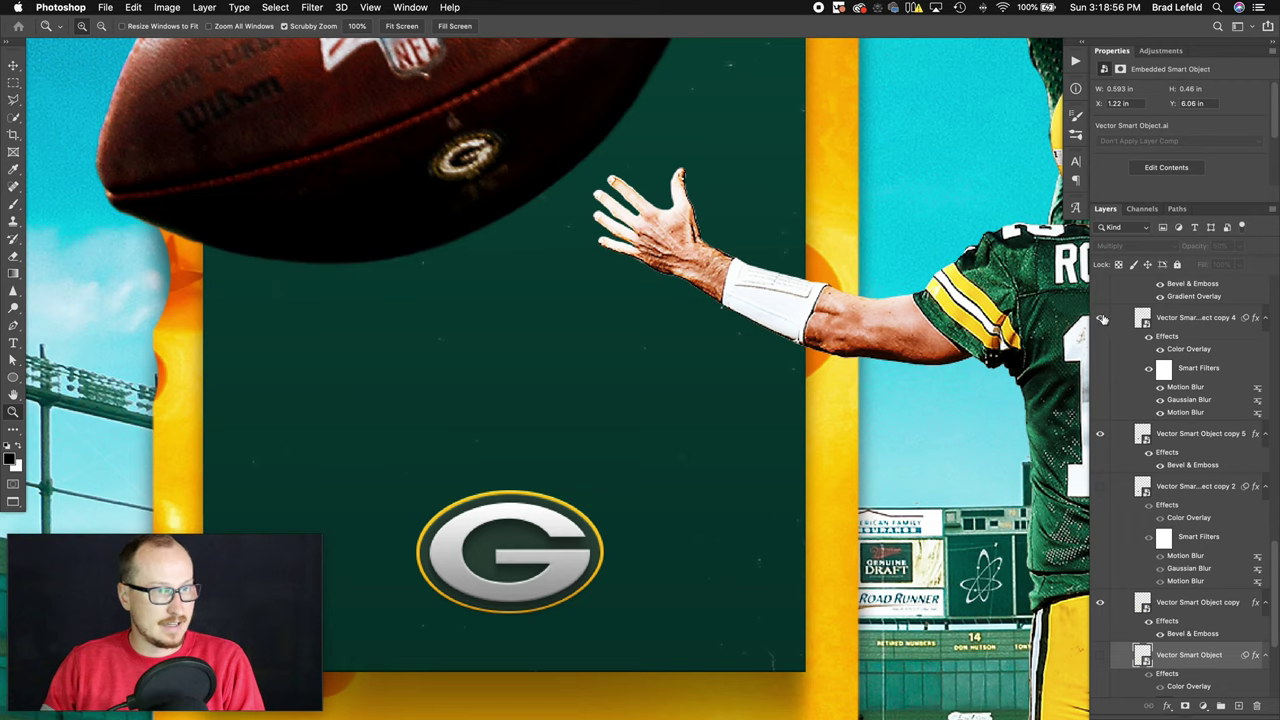
left_click(1101, 318)
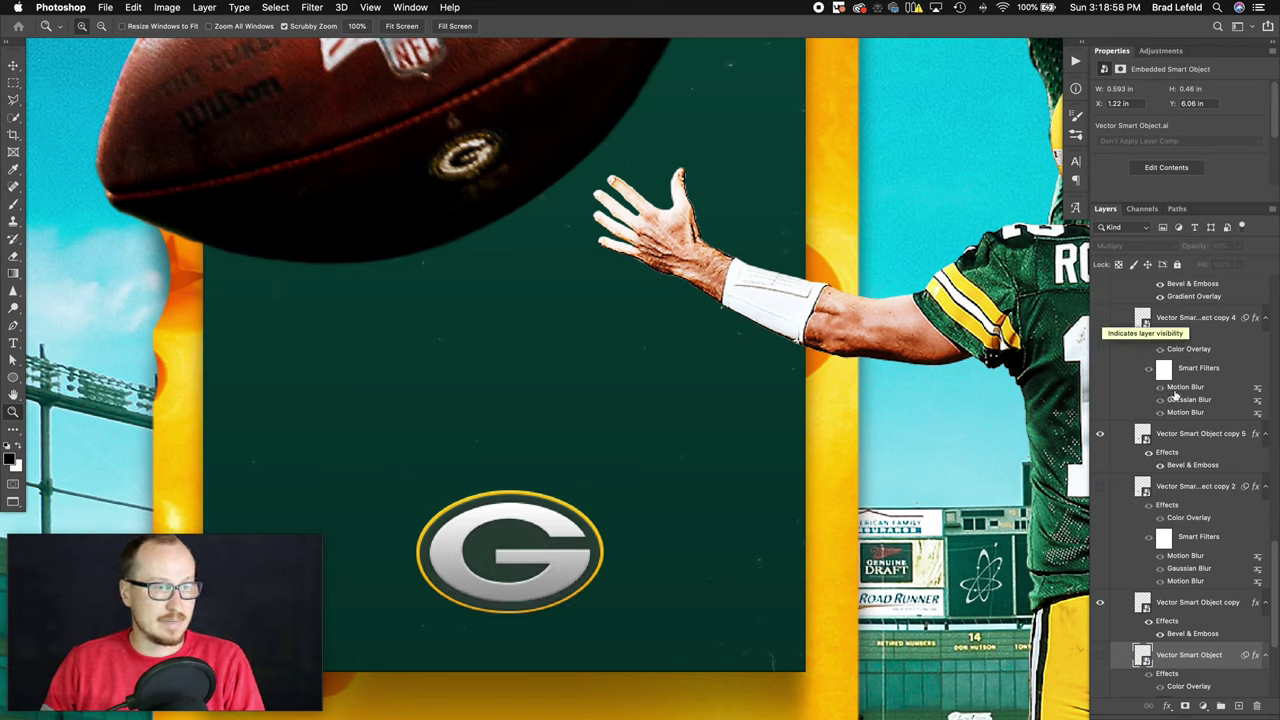
- Toggle the layer effects of Vector Smart Object copy 3 off and on to compare the logo's G, leaving them on
scroll(1150, 385, "up", 4)
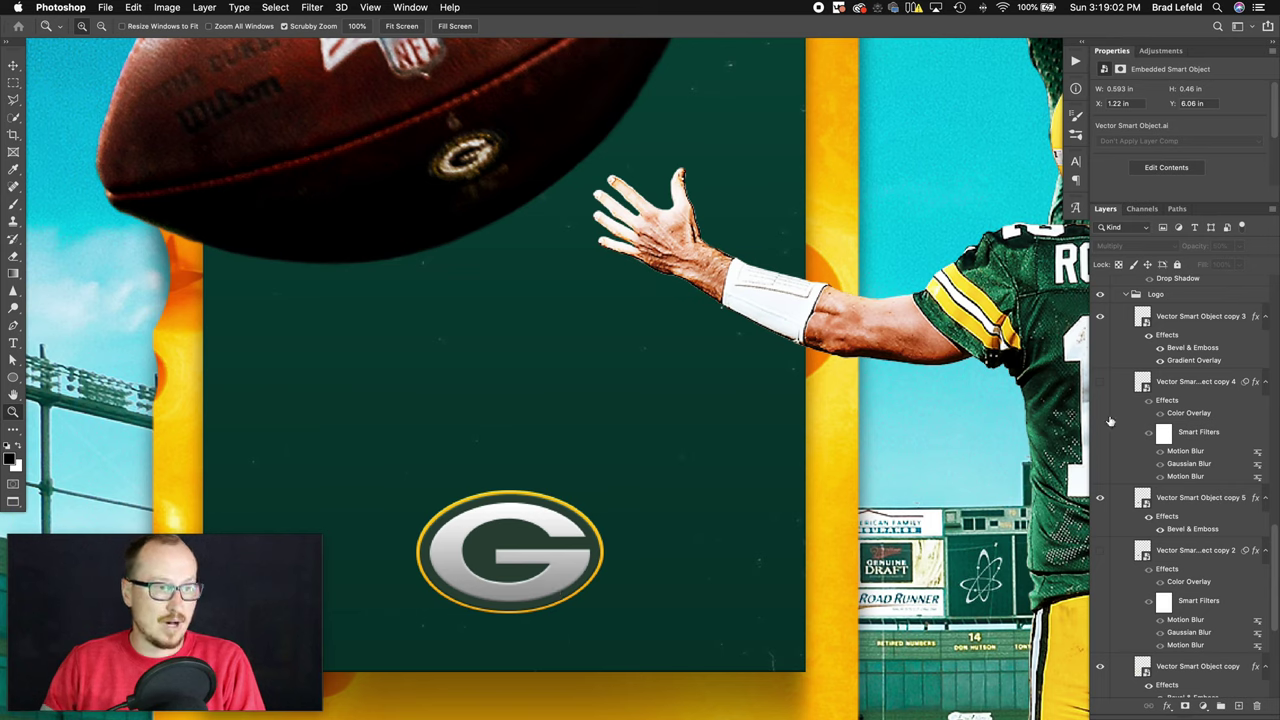
left_click(1149, 337)
left_click(1149, 337)
left_click(1149, 337)
left_click(1149, 337)
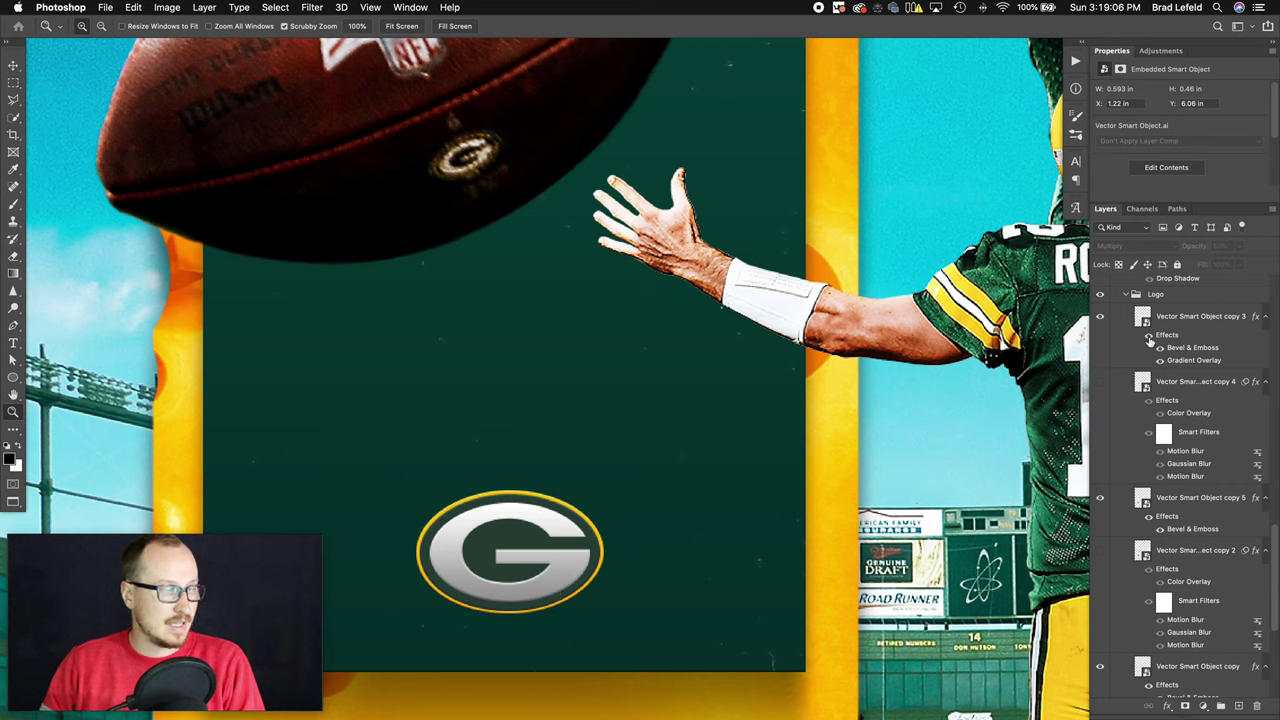
left_click(1149, 337)
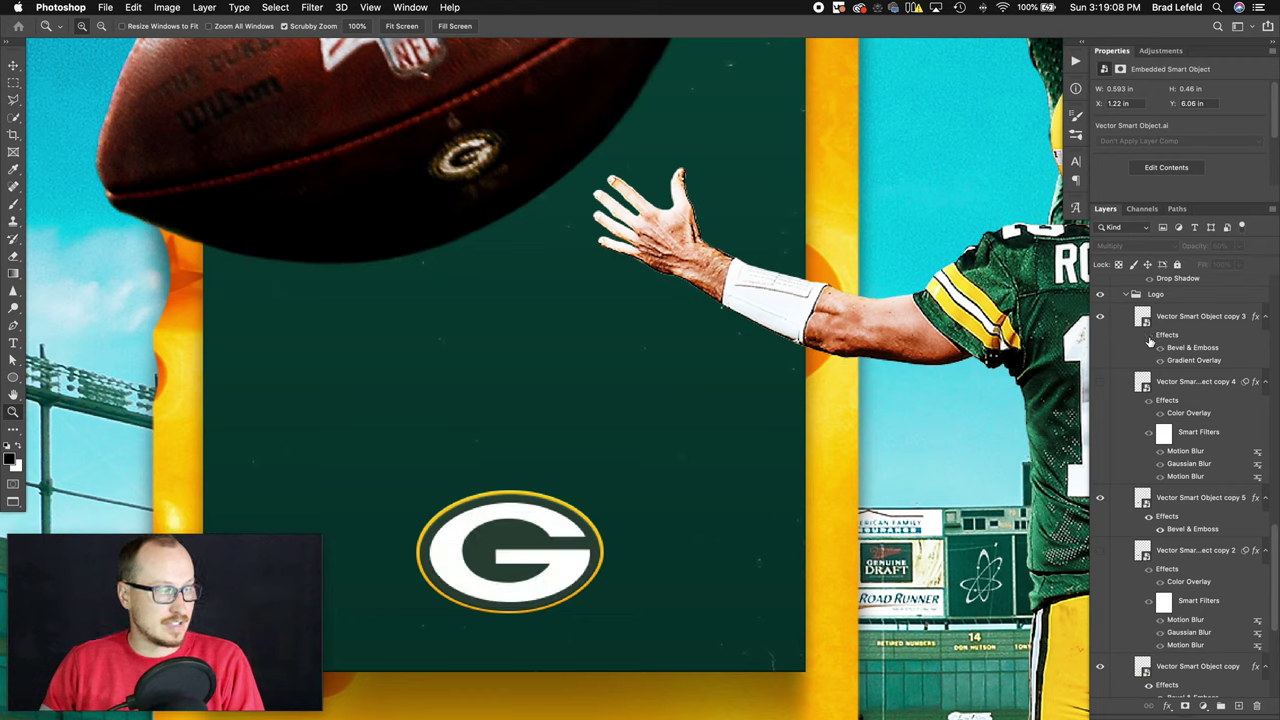
left_click(1149, 337)
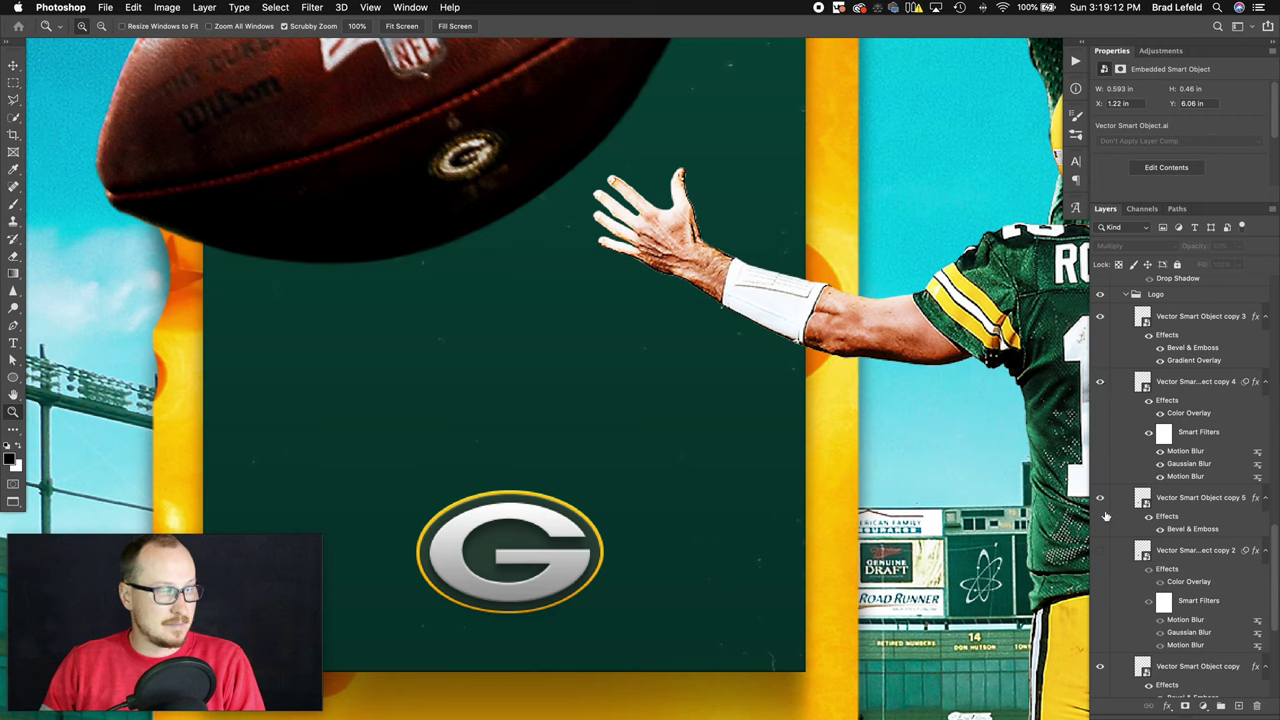
- Show the hidden shadow layers Vector Smart Object copy 2 and Vector Smart Object beneath the logo again
scroll(1109, 543, "down", 1)
scroll(1103, 575, "down", 5)
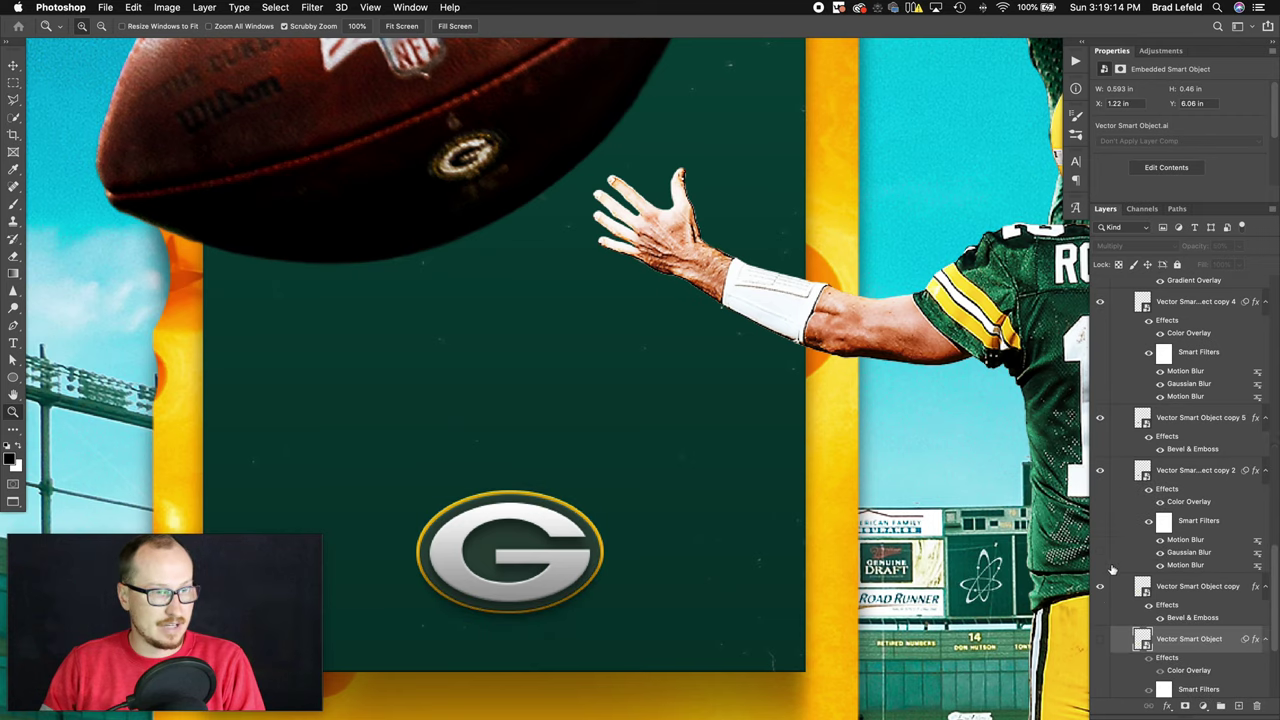
left_click(1100, 607)
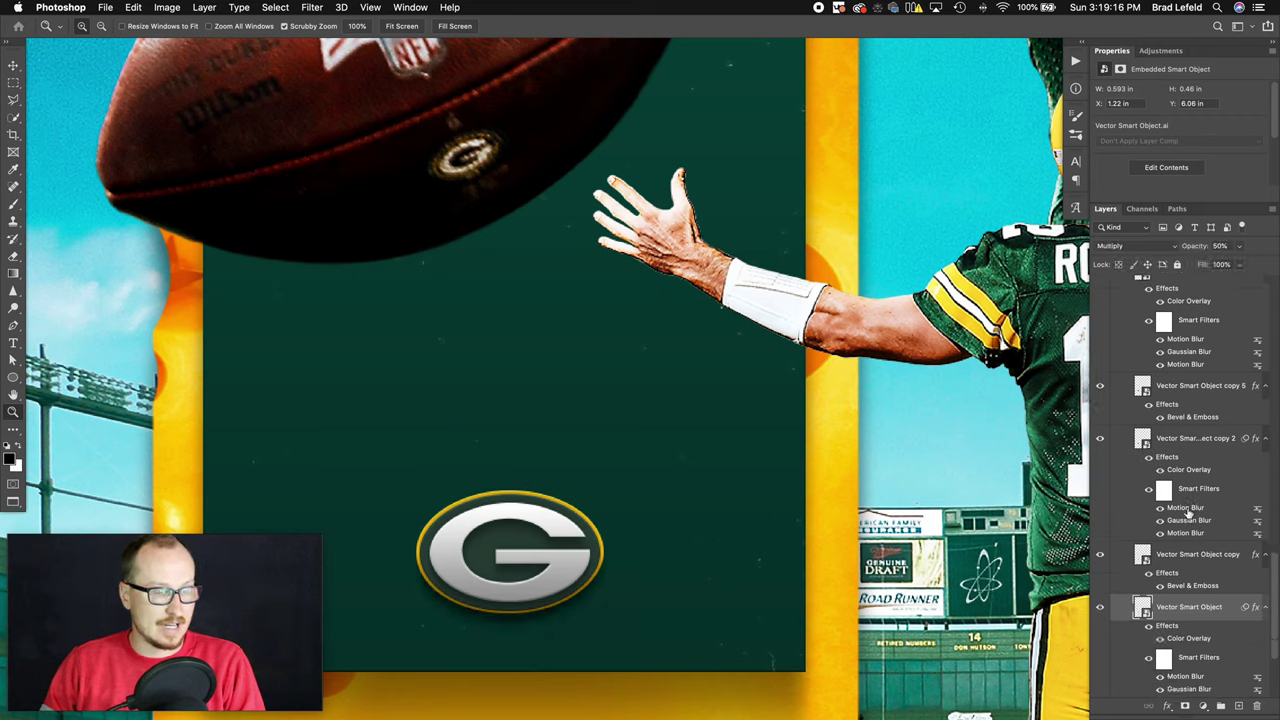
- Select the Vector Smart Object copy 2 layer, review the logo's blur filters and layer stack, and collapse the Logo group
left_click(1188, 508)
key("space")
key("z")
key("d")
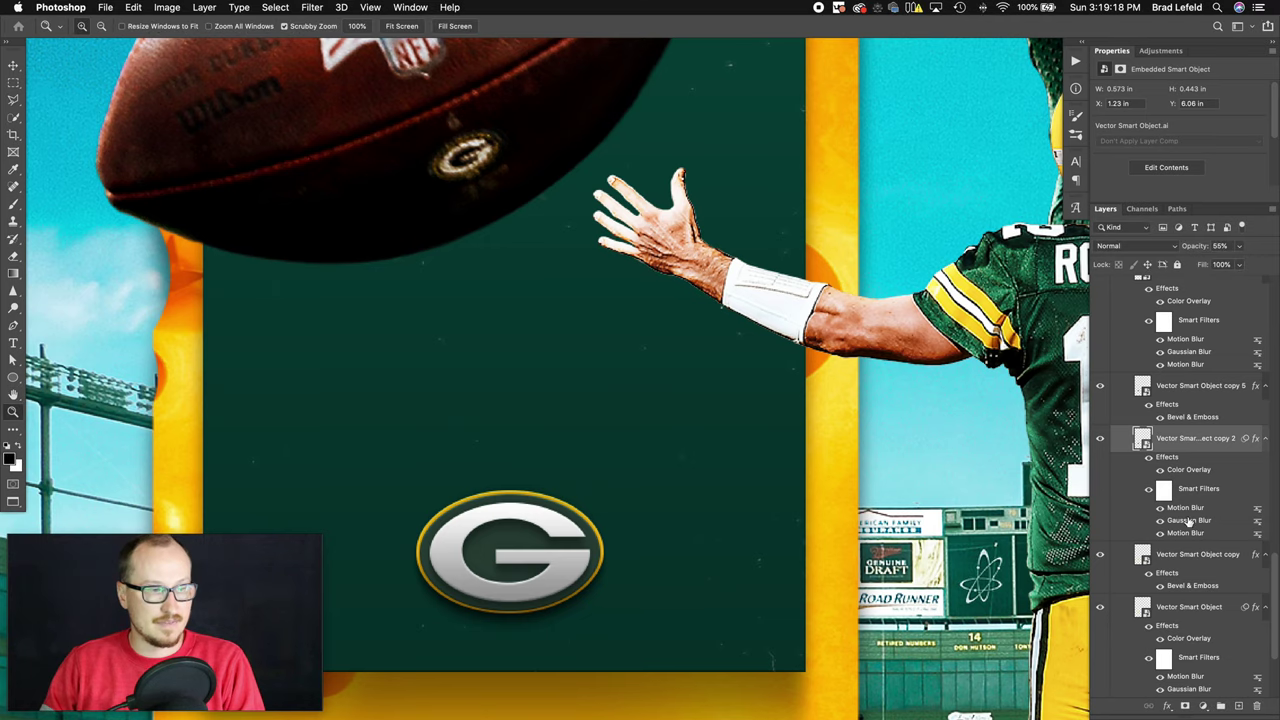
key("space")
key("space")
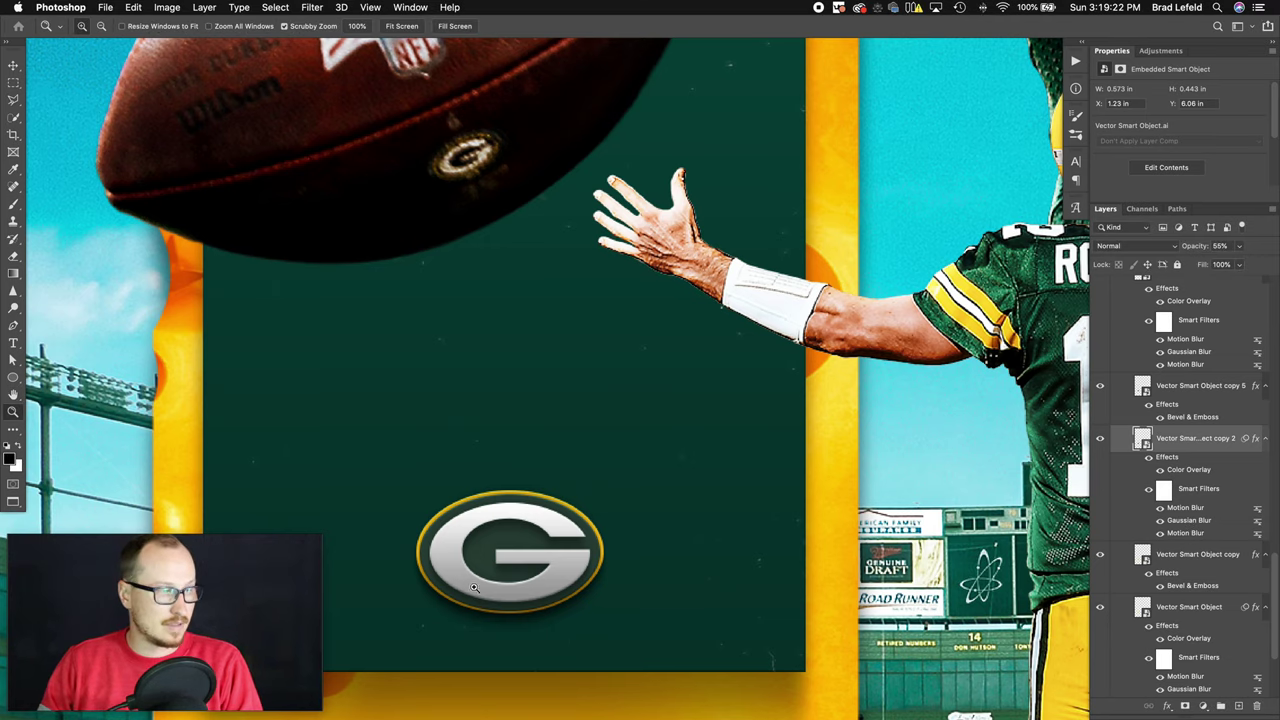
scroll(1154, 424, "up", 5)
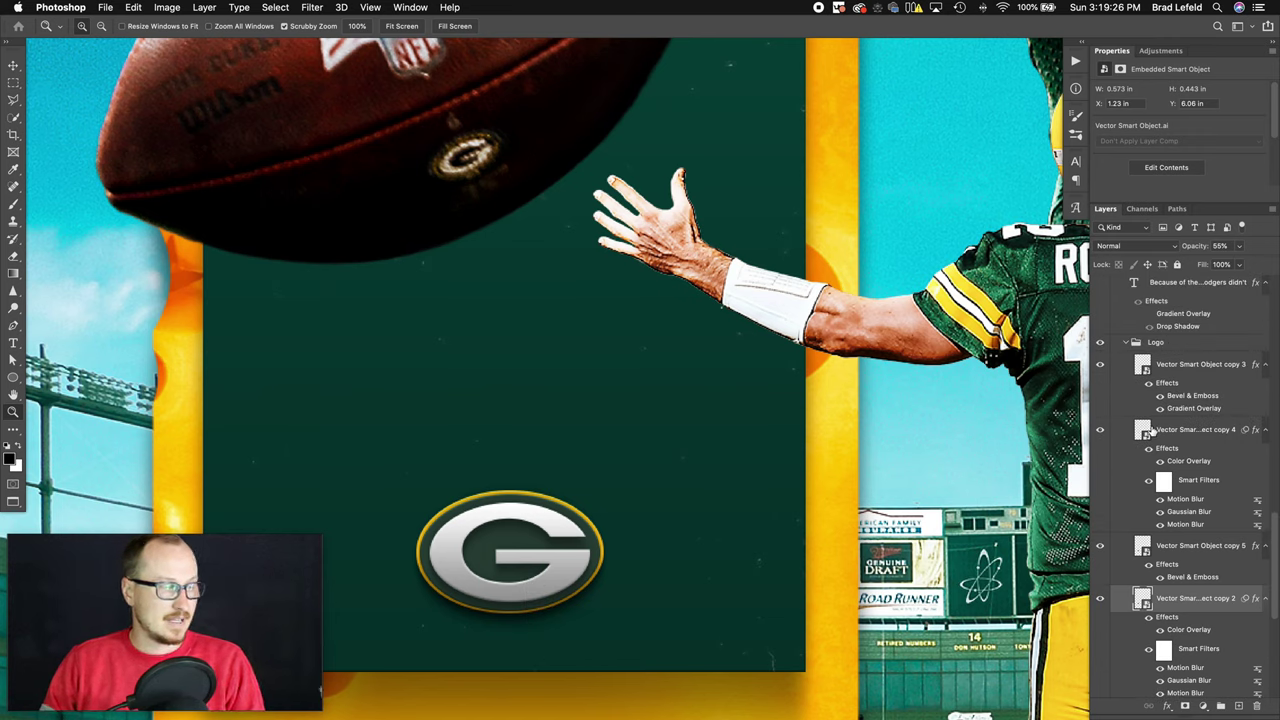
scroll(1152, 432, "up", 2)
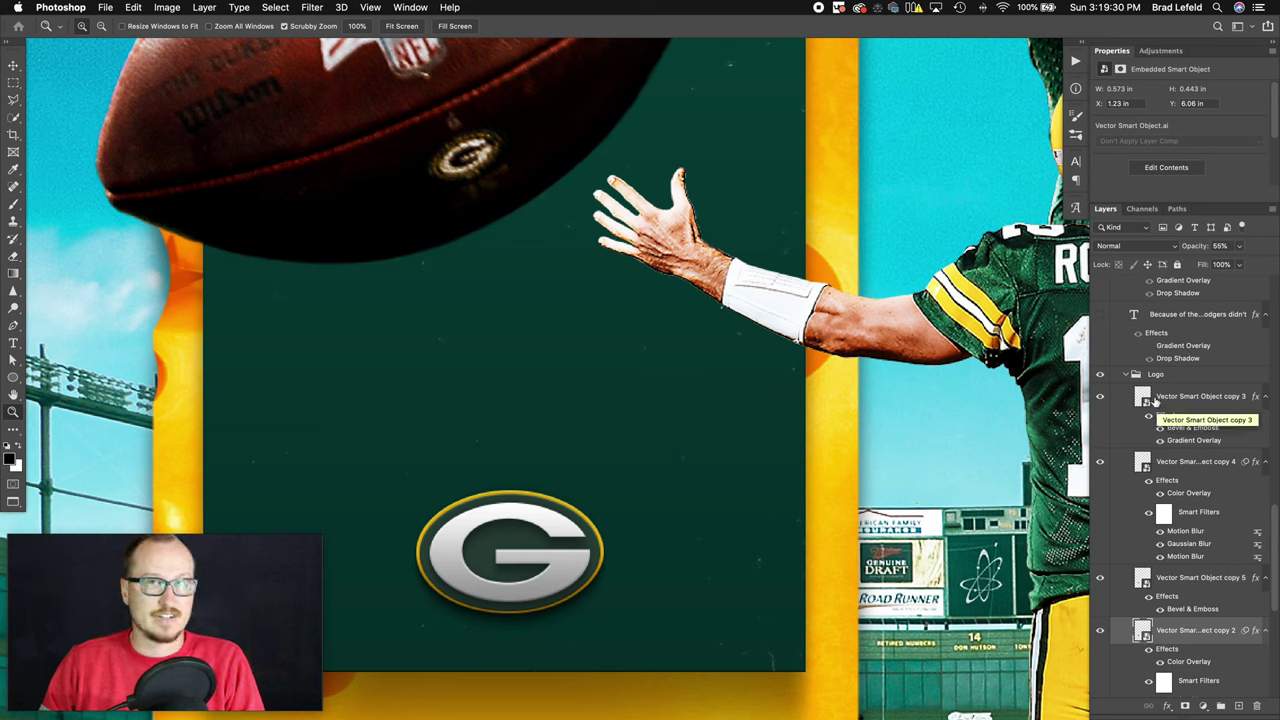
left_click(1124, 374)
left_click(1124, 374)
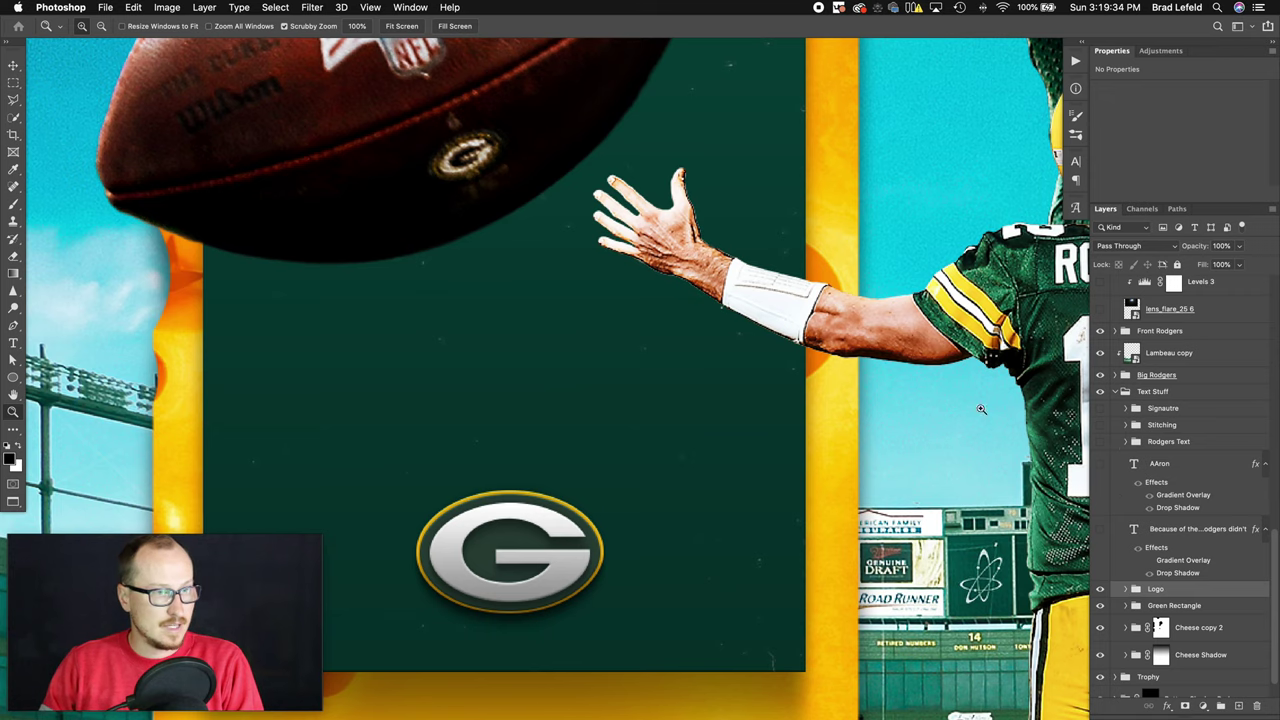
- Show the AAron text layer above the green rectangle and toggle the "Because of the" text layer, leaving it hidden
left_click(689, 339, "alt")
scroll(760, 380, "up", 5)
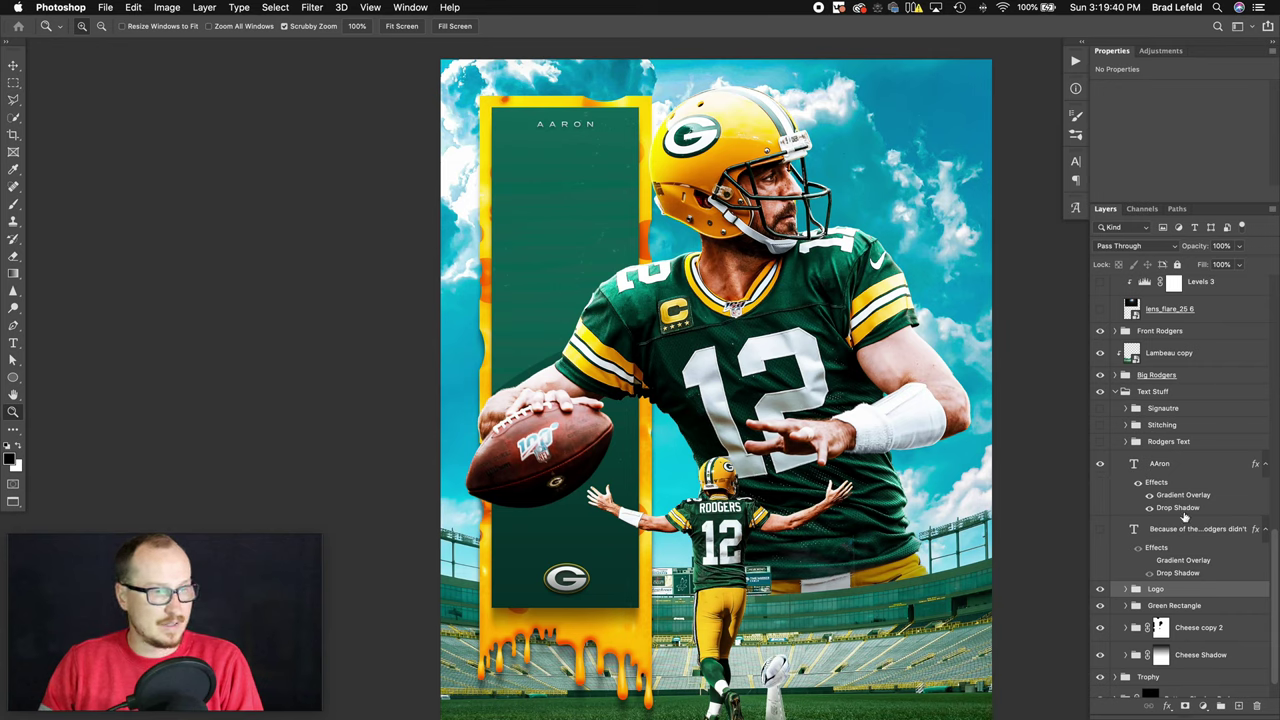
left_click(1100, 530)
left_click(1100, 530)
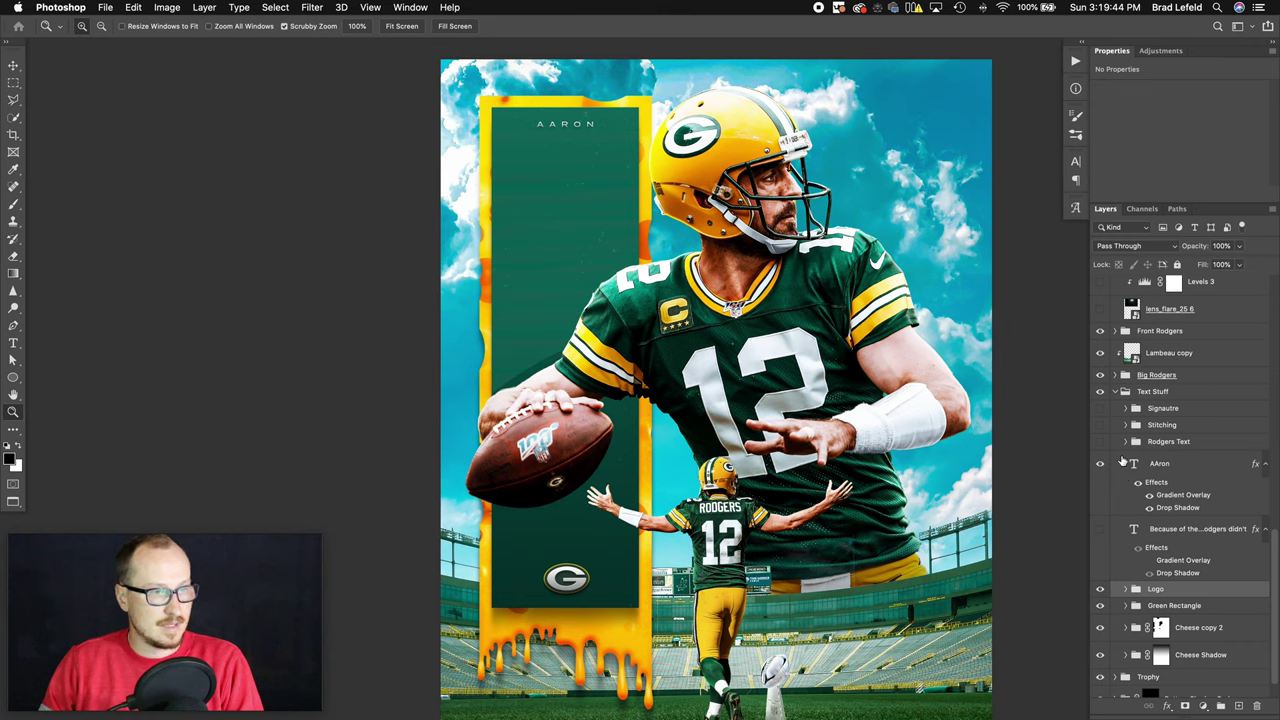
- Expand and show the Rodgers Text group with its Rectangle 3 and RODGERS layers, and select the RODGERS text
left_click(1125, 442)
left_click(1100, 441)
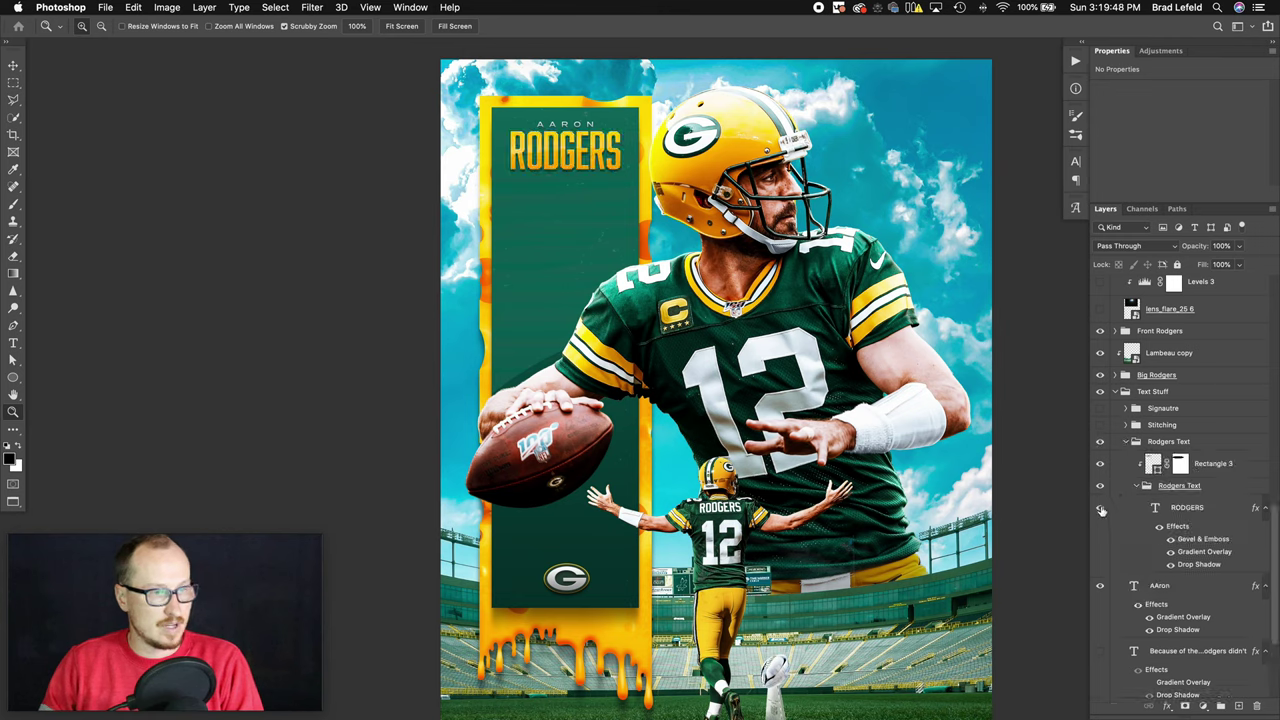
scroll(1101, 510, "down", 2)
left_click(1187, 477)
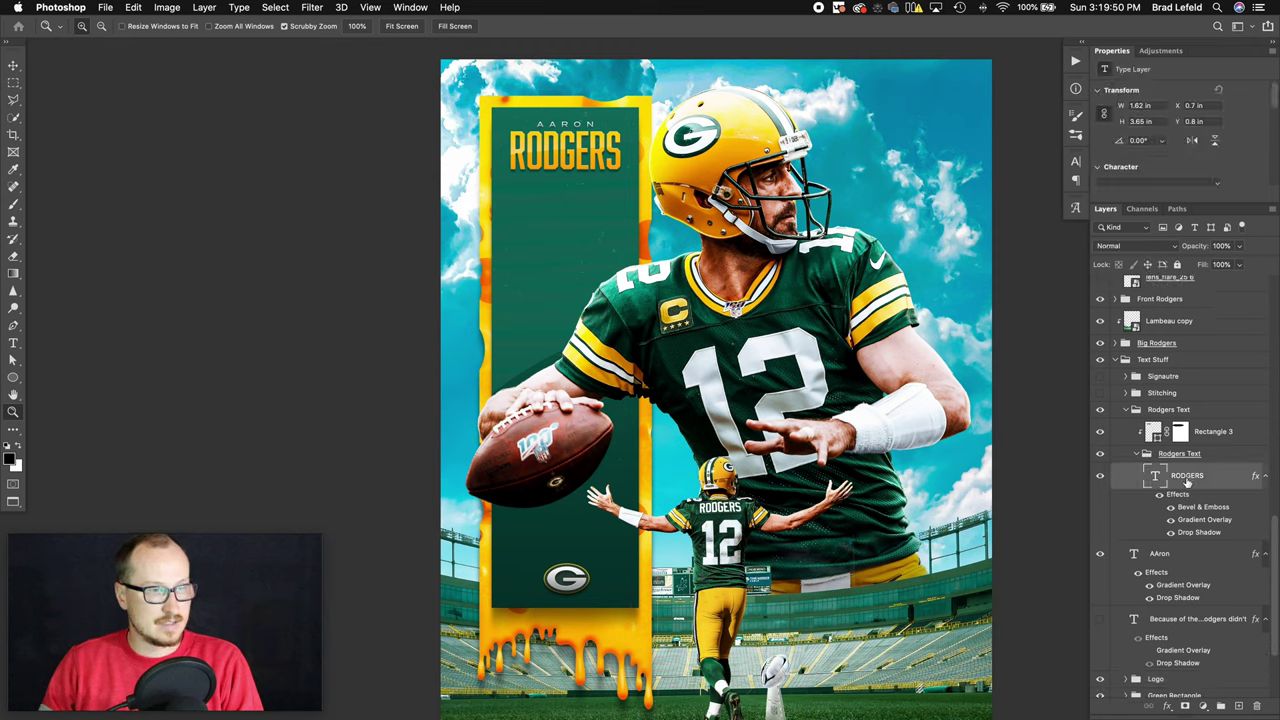
- Select the clipped Rectangle 3 highlight and toggle its visibility over the RODGERS text, leaving it hidden
left_click(1153, 431)
left_click_drag(560, 152, 619, 145)
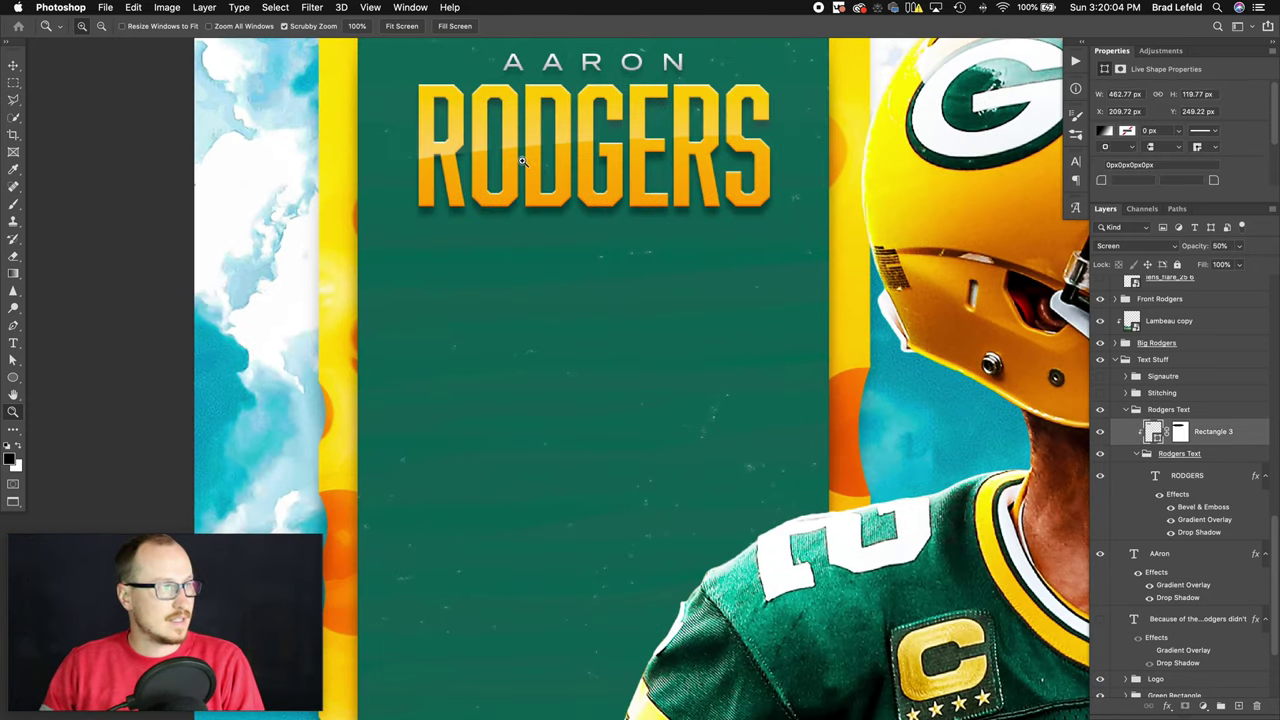
left_click(1099, 432)
left_click(1100, 433)
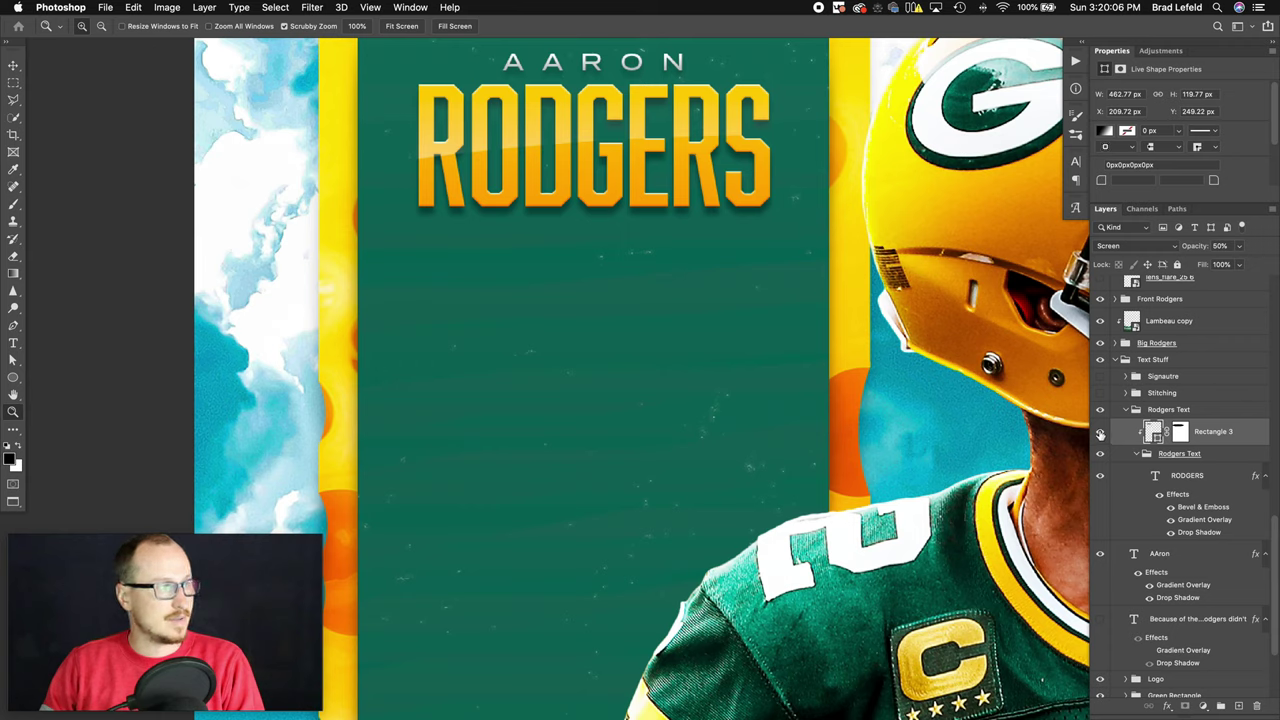
left_click(1100, 433)
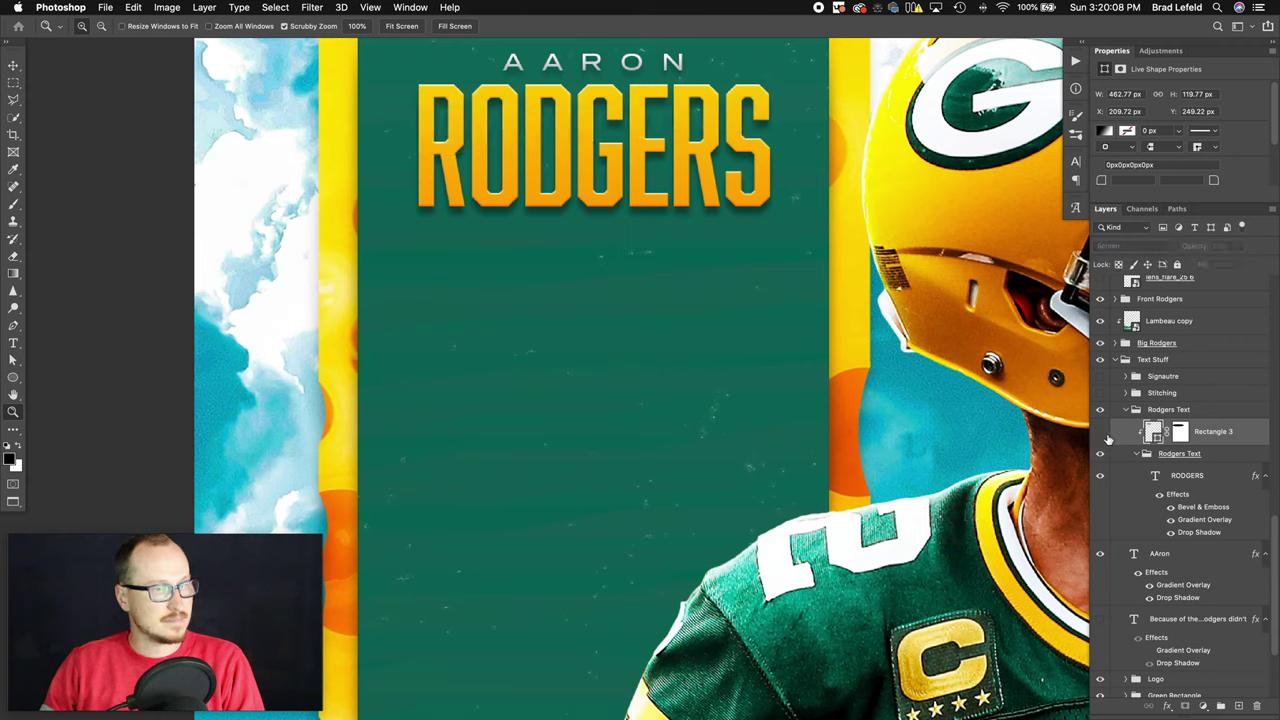
- Move the Drop Shadow effect from the RODGERS text to the inner Rodgers Text group, show Rectangle 3, and collapse the outer group
left_click_drag(1193, 538, 1181, 462)
left_click(1100, 433)
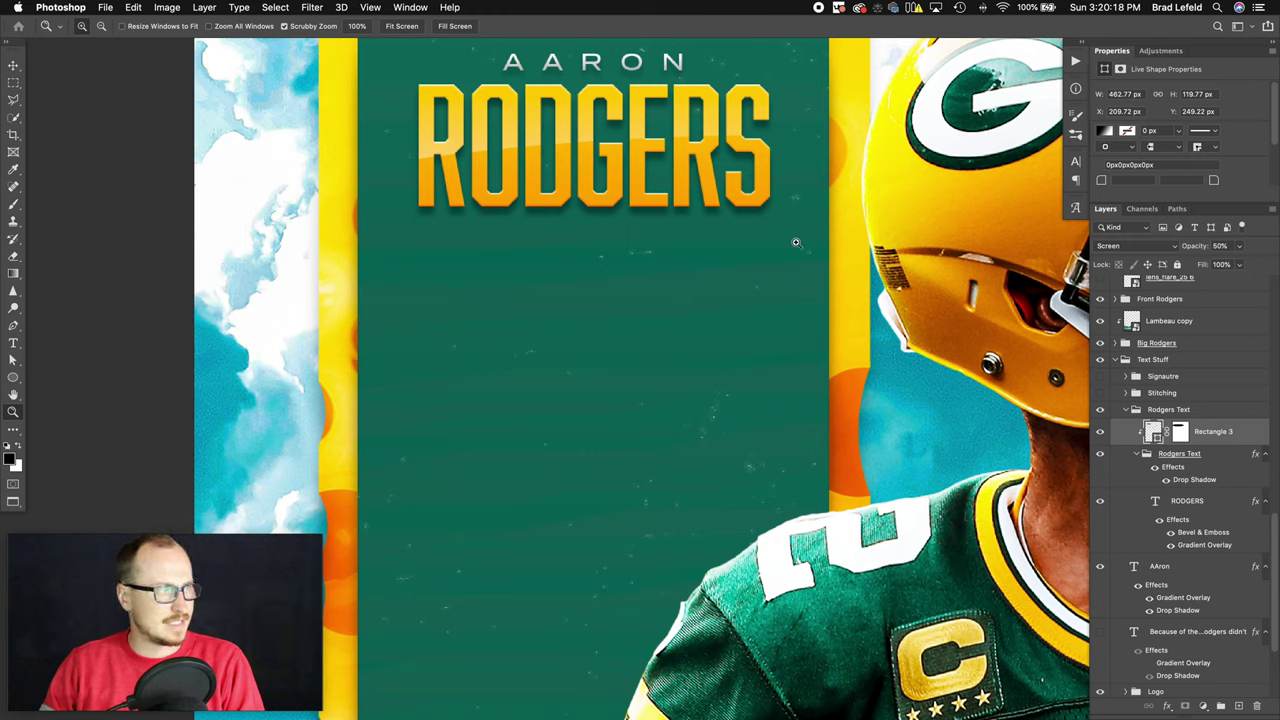
left_click(1127, 411)
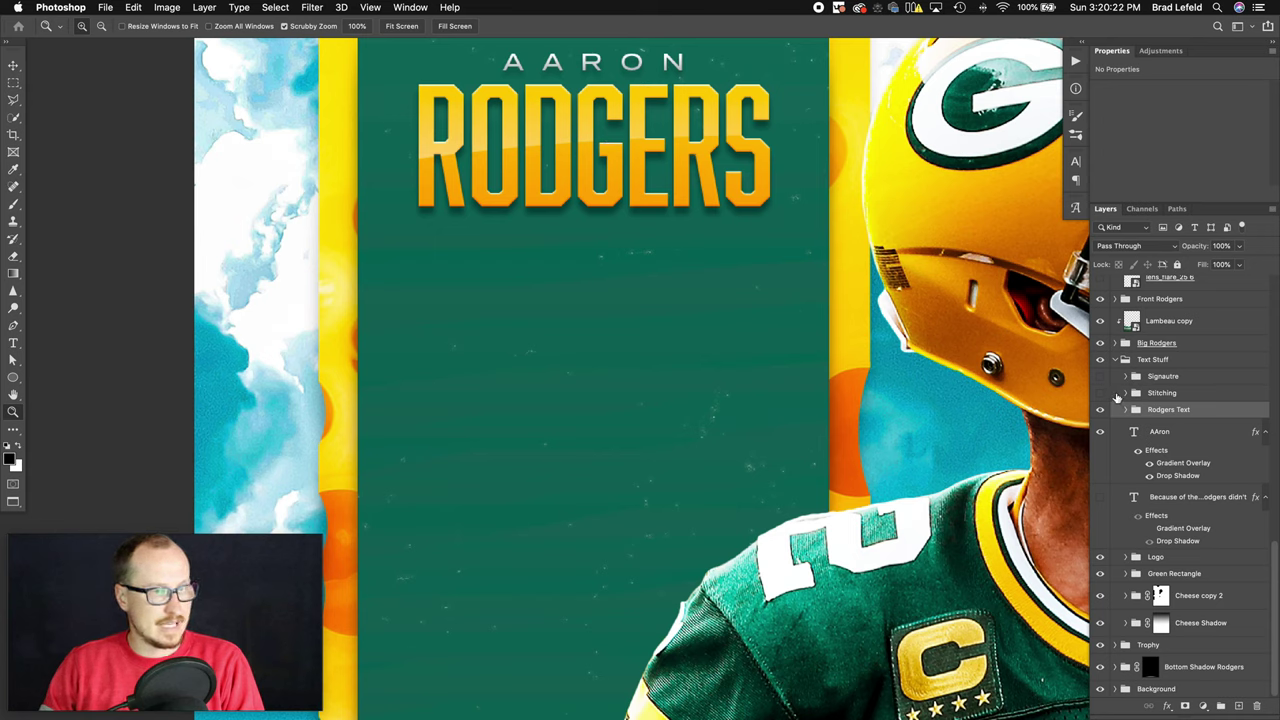
- Expand the Stitching group and show the stitching, copy 3, copy and copy 2 pieces, leaving the Stitching shadow hidden
left_click(1124, 393)
left_click(1100, 439)
left_click(1101, 568)
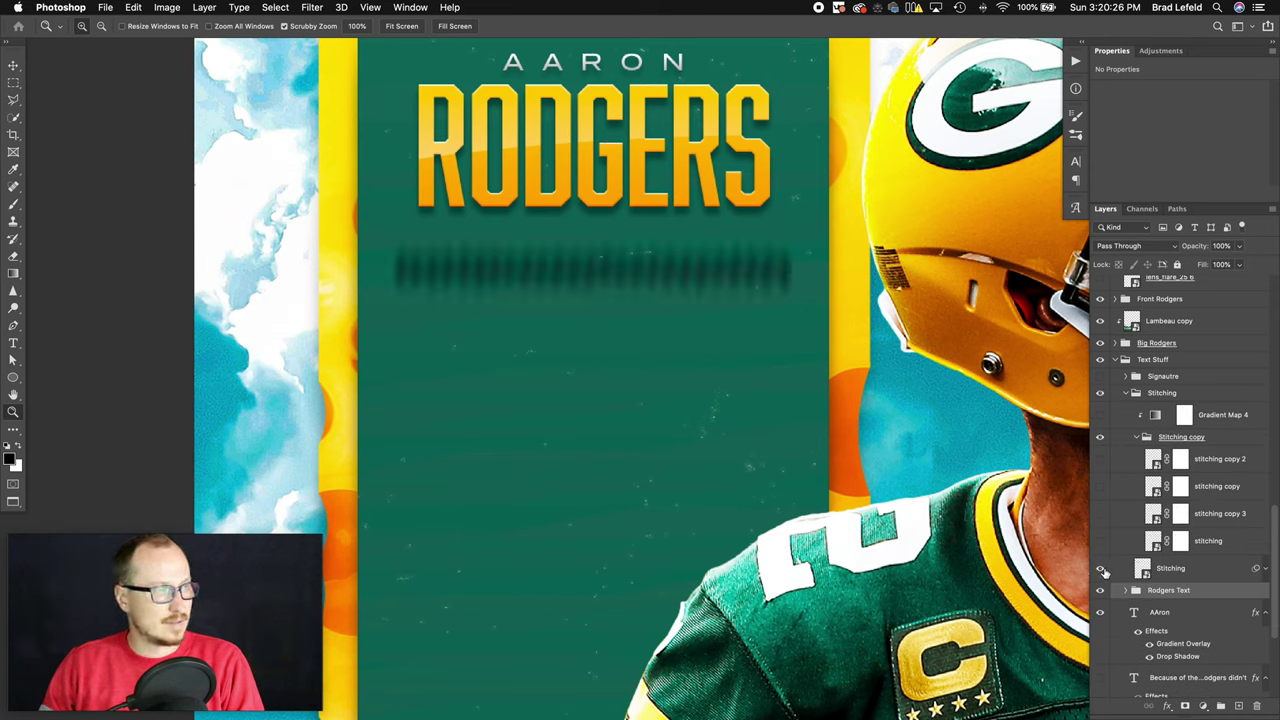
left_click(1101, 568)
left_click(1100, 541)
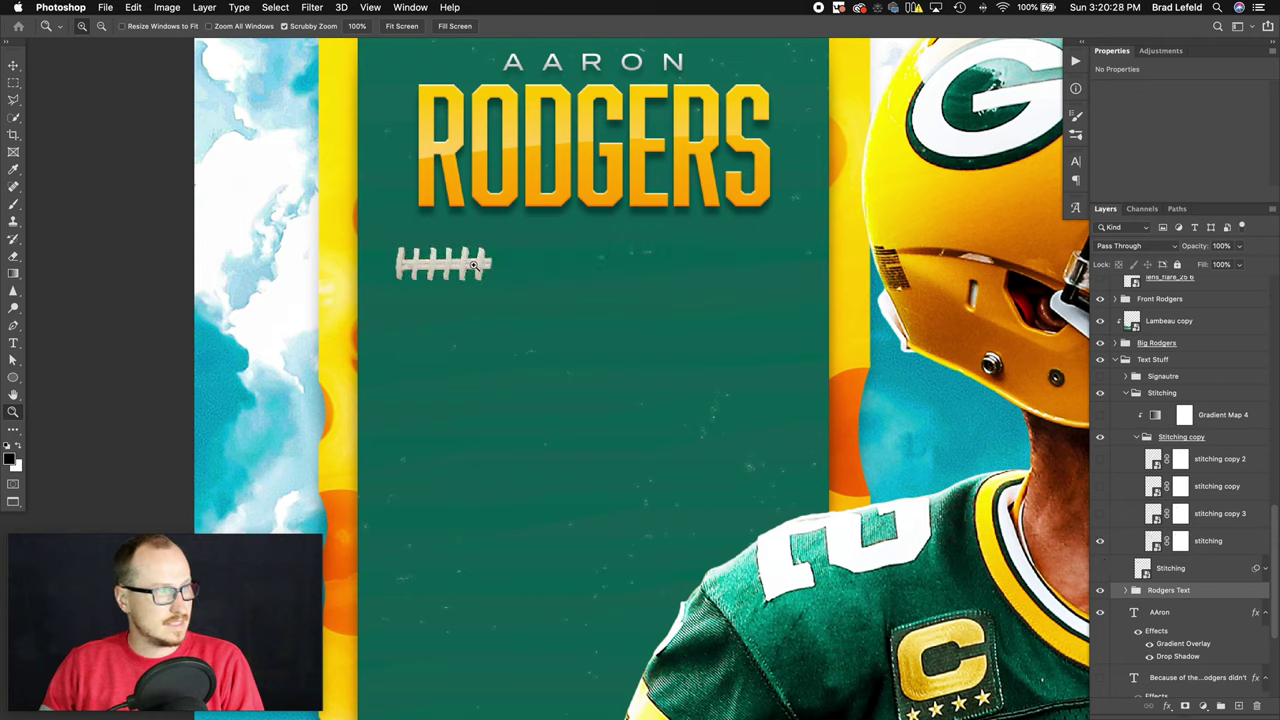
left_click_drag(1100, 513, 1100, 459)
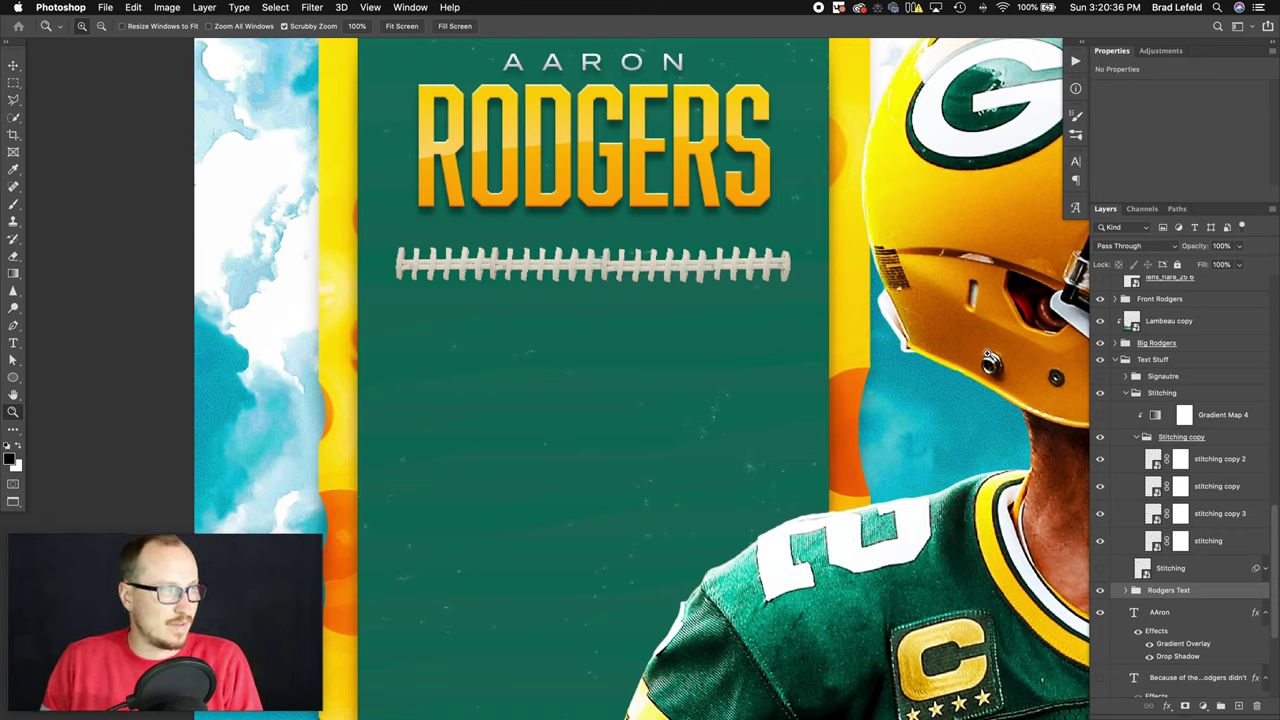
- Show the Stitching shadow layer and the Gradient Map 4 adjustment on the laces, and collapse the Stitching group
left_click(1100, 569)
left_click(1140, 566)
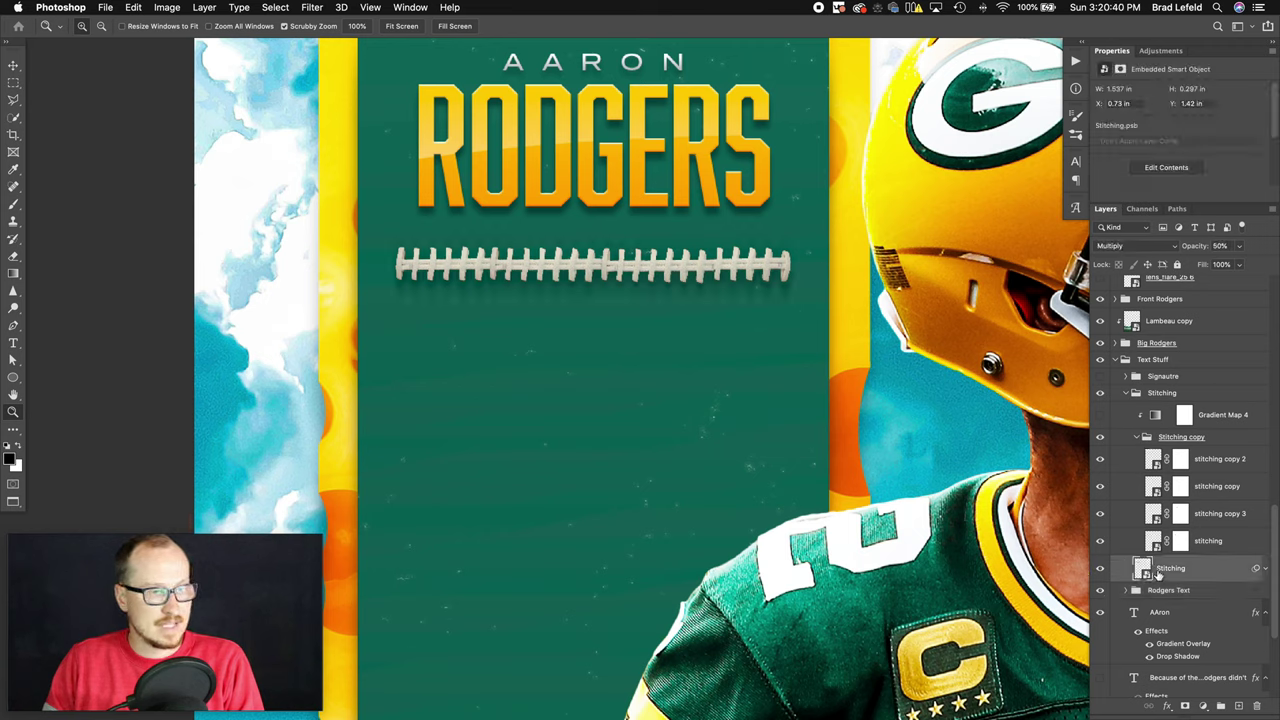
left_click(1100, 415)
left_click(1222, 422)
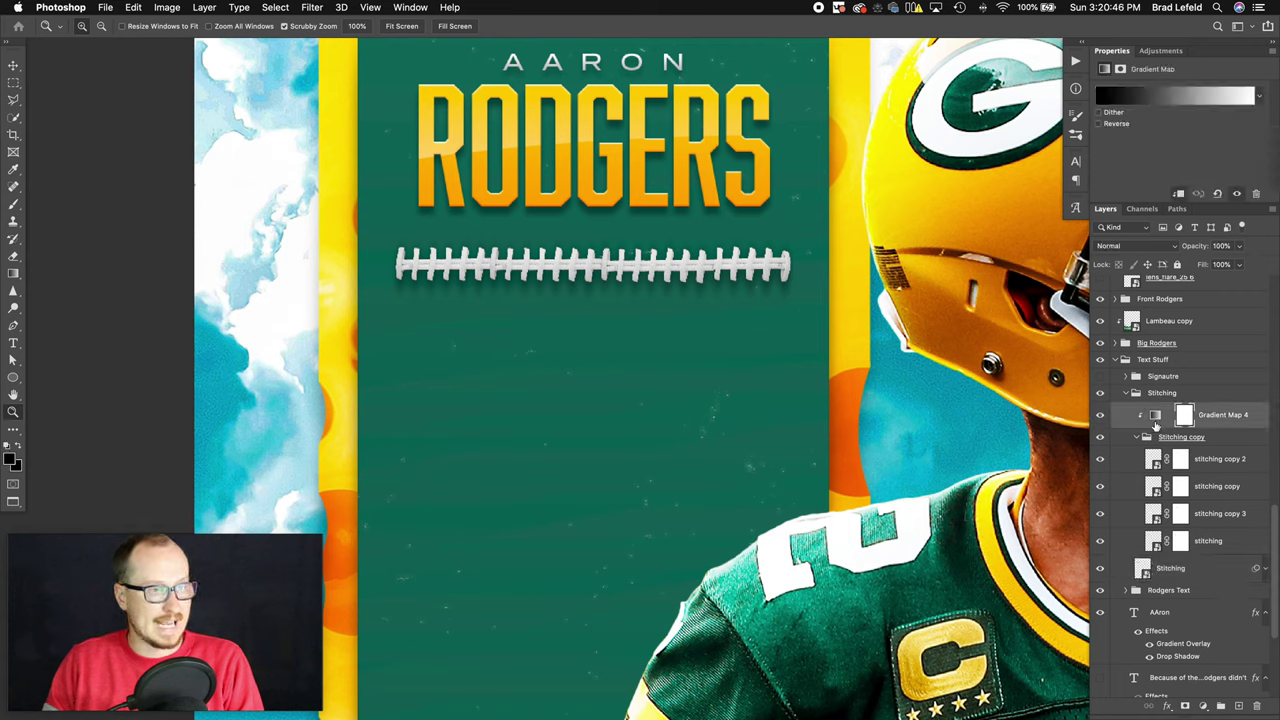
left_click(1126, 393)
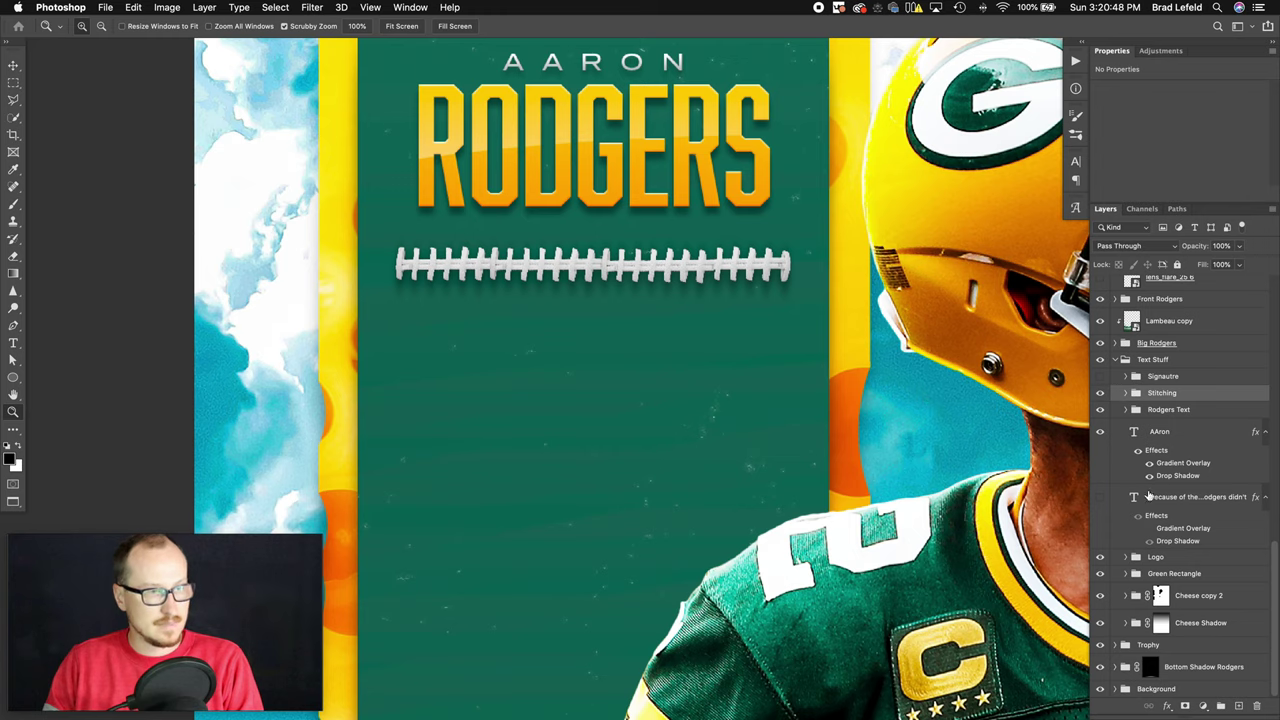
- Show the biography paragraph text layer beginning "Because of the" on the green rectangle
left_click(1100, 497)
left_click(697, 416, "alt")
scroll(697, 416, "down", 10)
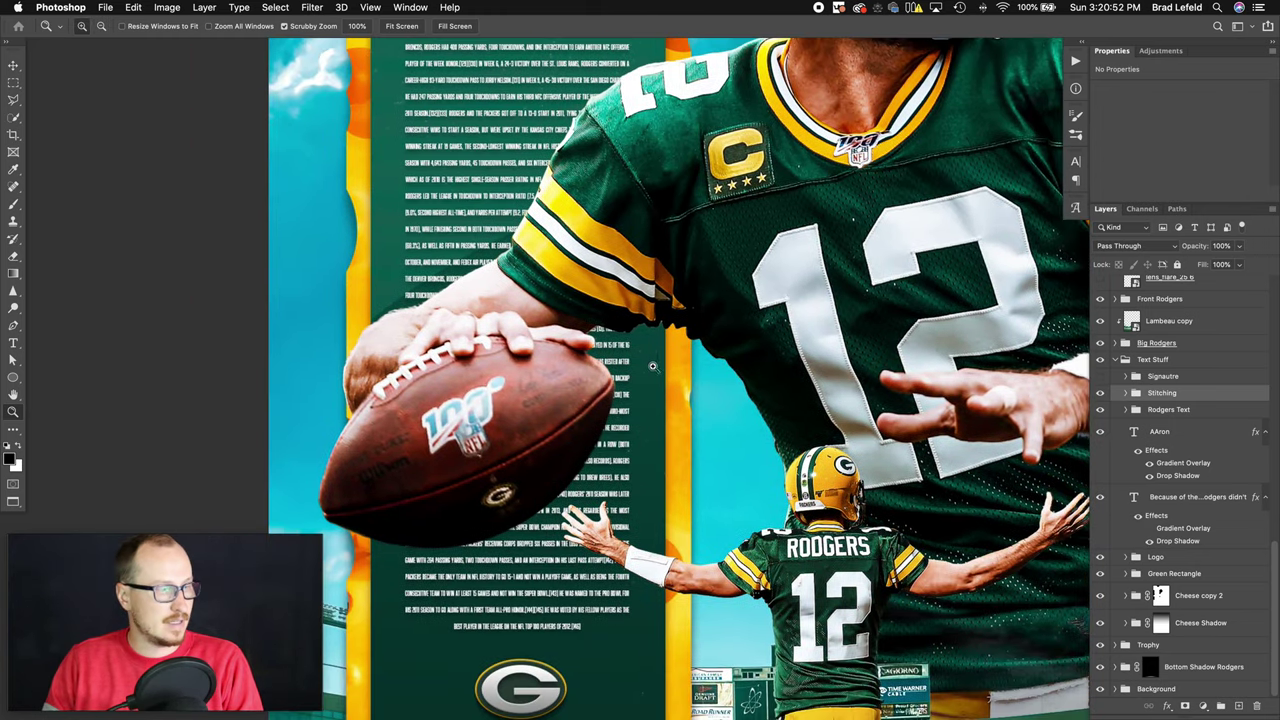
left_click(652, 366, "alt")
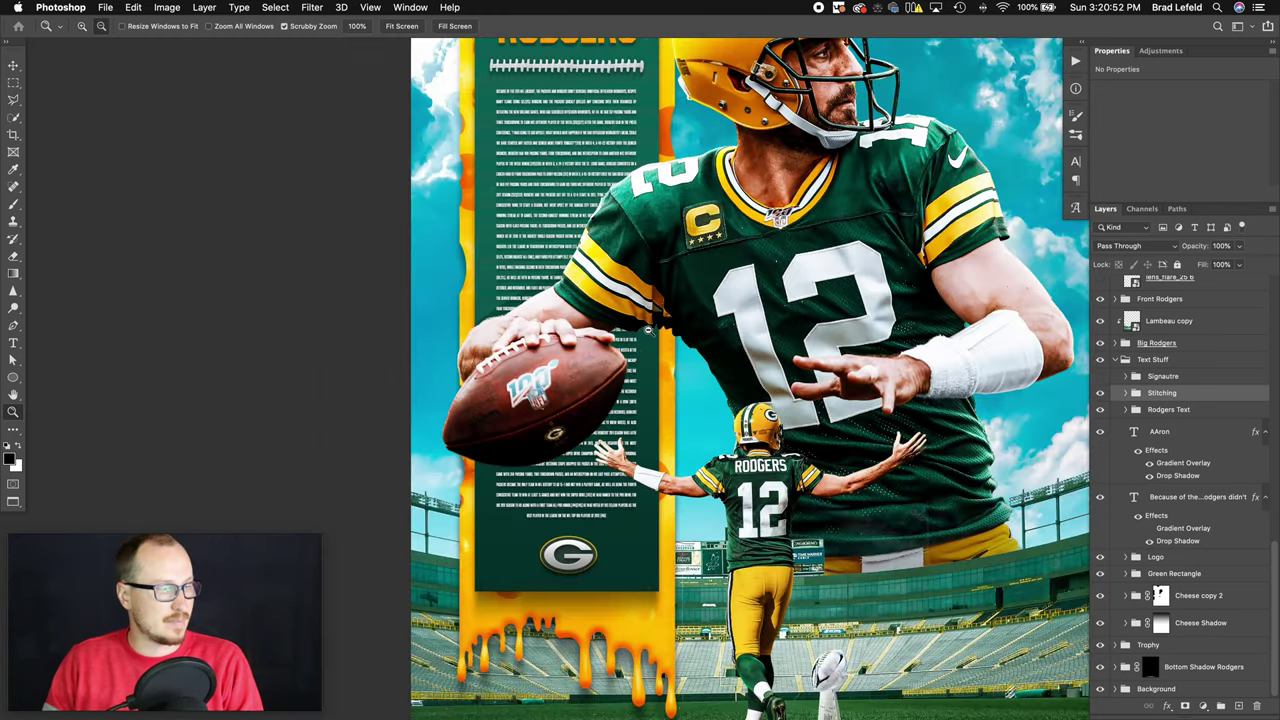
scroll(656, 380, "up", 3)
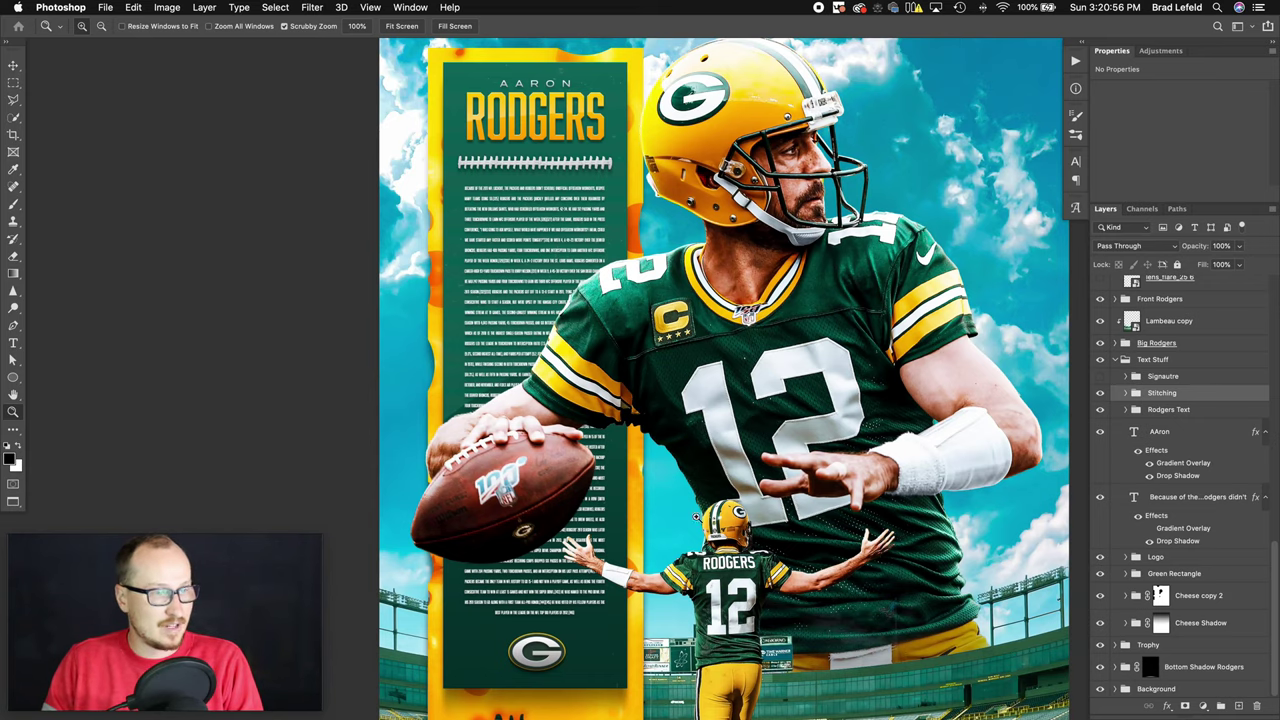
- Expand and show the Signautre group, leaving only the blurred Group 8 shadow visible inside it, and select Group 8
scroll(1152, 426, "down", 5)
scroll(1152, 426, "right", 3)
left_click(1128, 377)
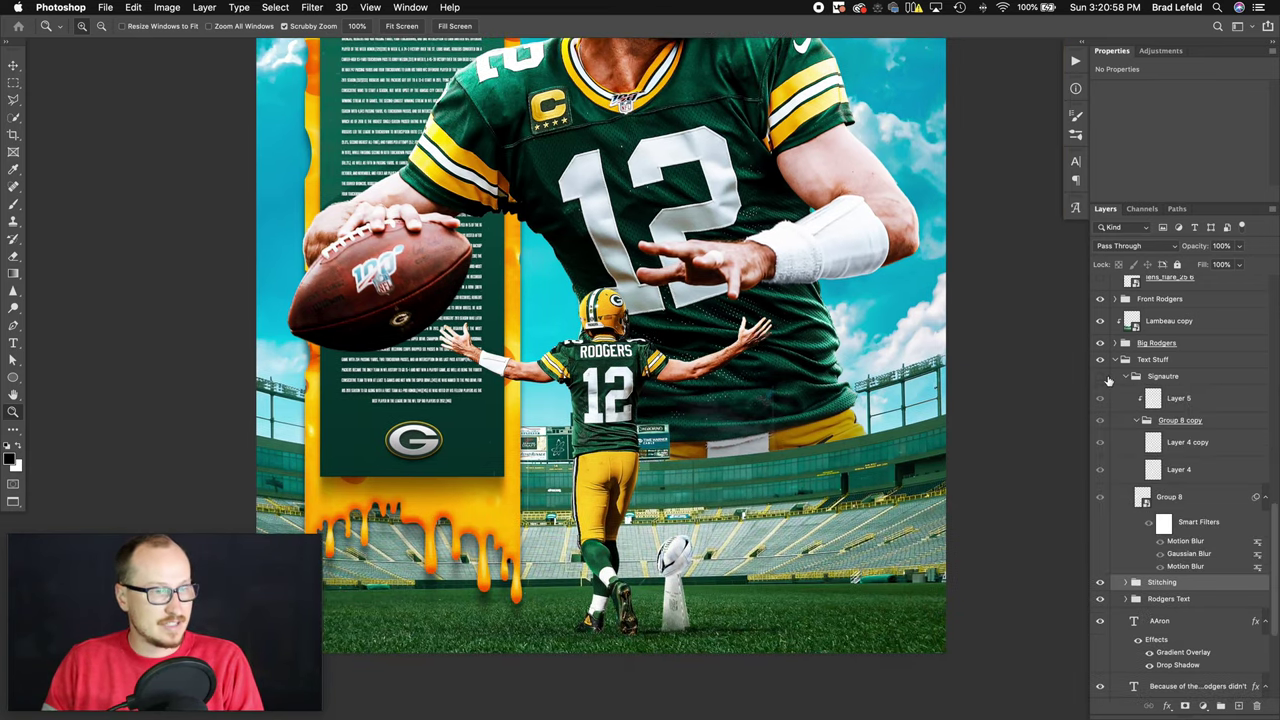
left_click(1100, 376)
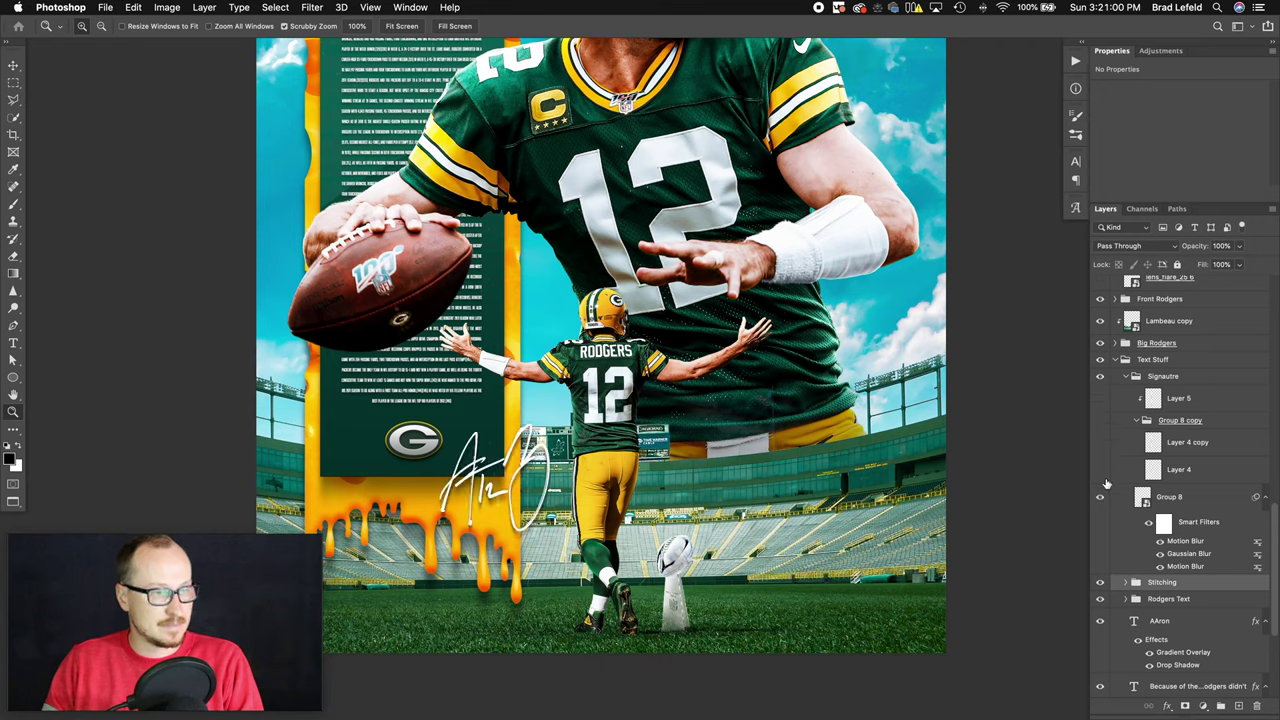
left_click(1101, 498)
left_click(1101, 499)
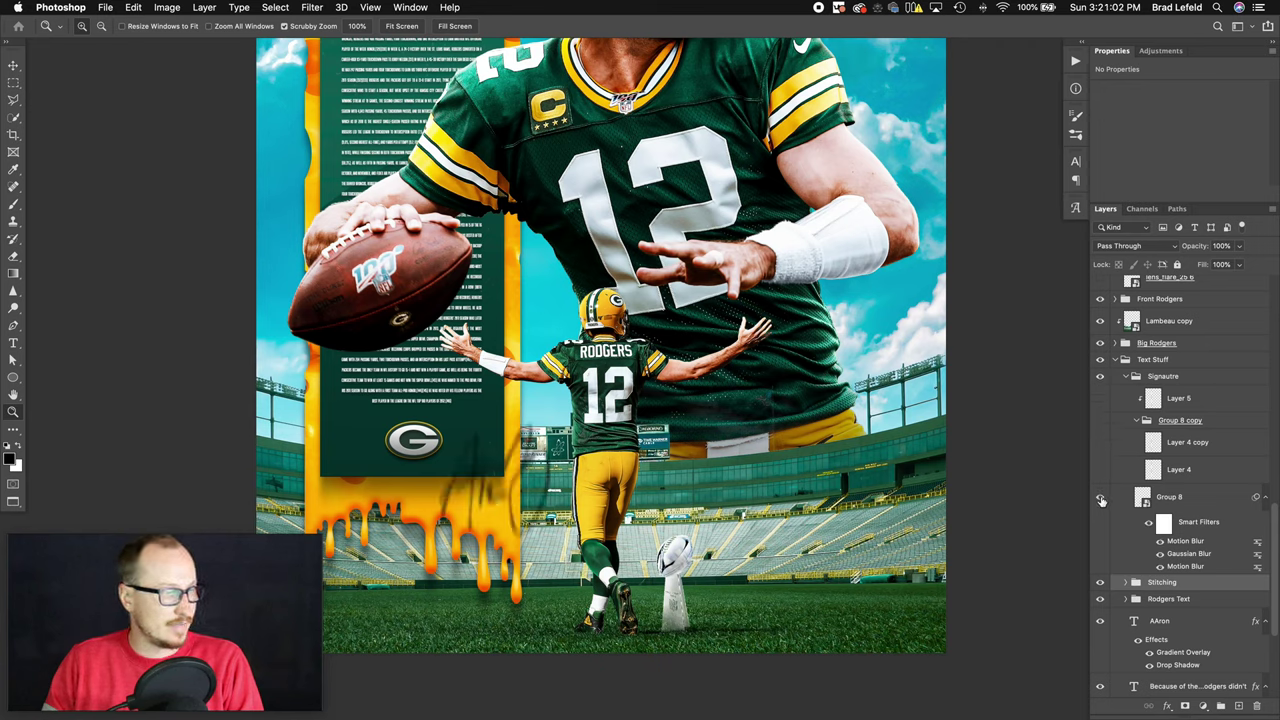
left_click(1182, 498)
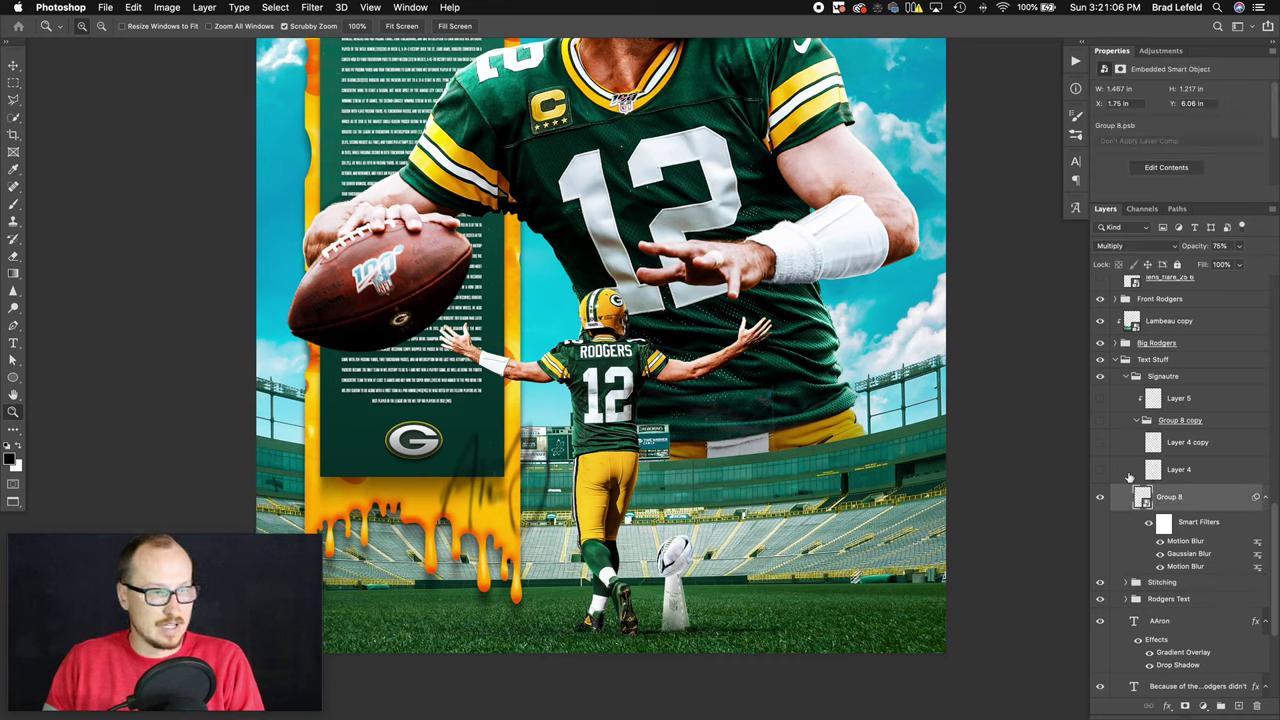
- Show the Group 8 copy group with its Layer 4 copy and Layer 4 signature layers, and select Layer 4
left_click(1100, 442)
left_click(1100, 420)
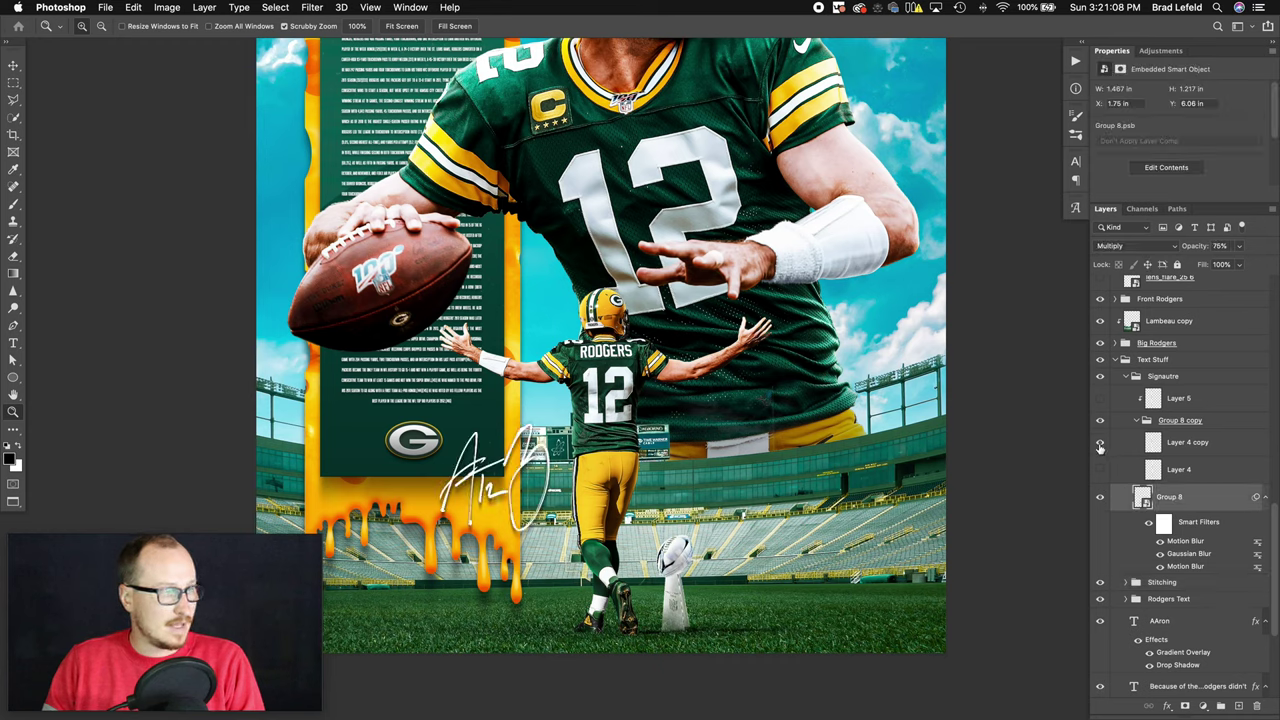
left_click(1100, 470)
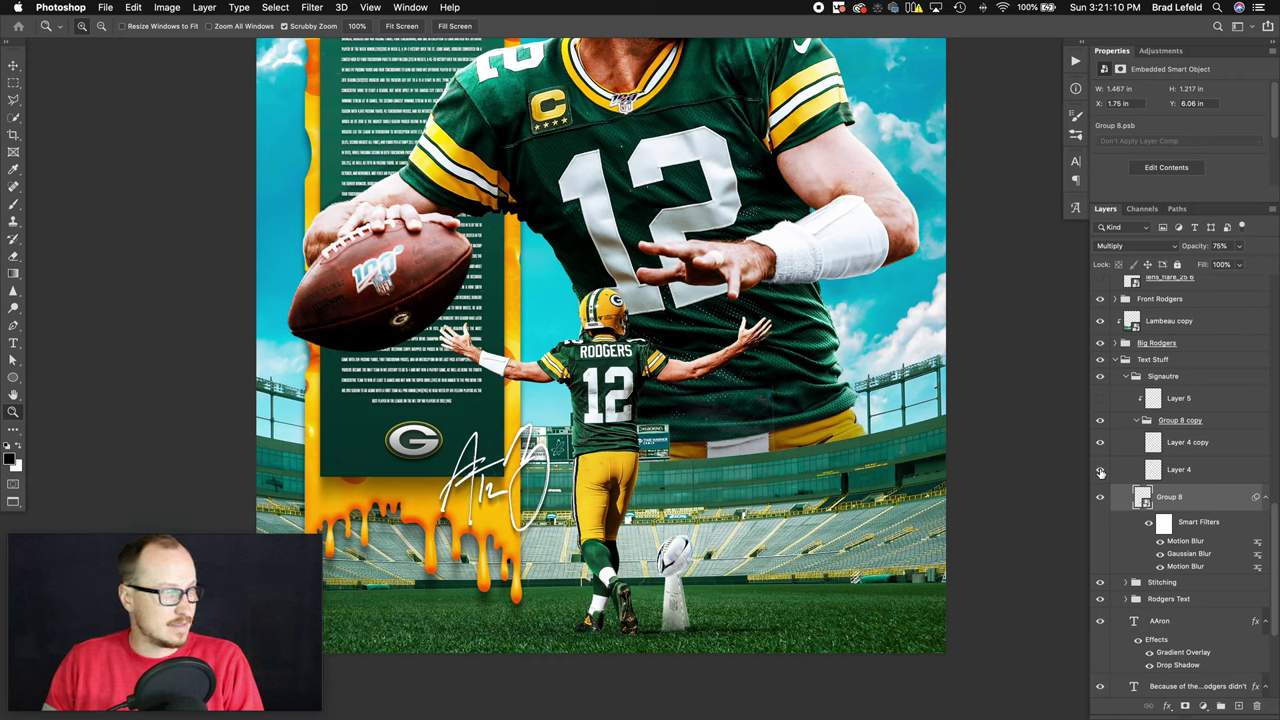
left_click(1200, 472)
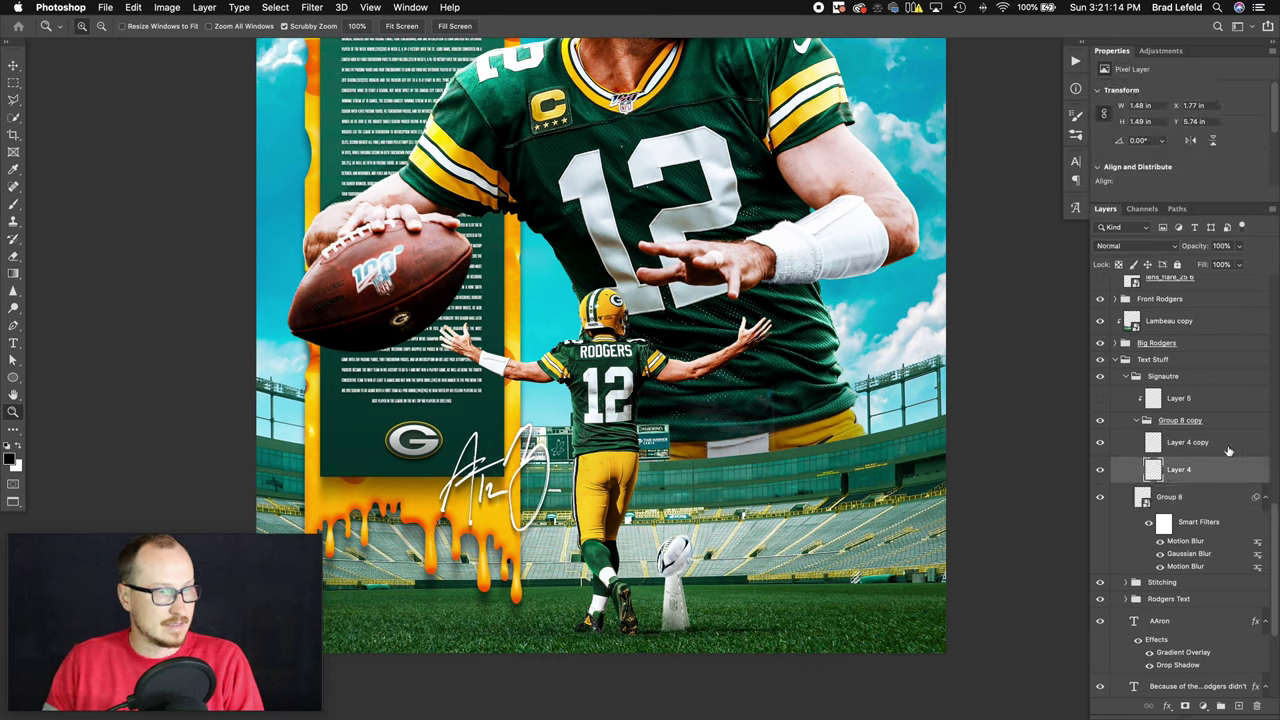
- Toggle the clipped Layer 5 above the signature, try loading its pixels as a selection, and delete the layer
left_click(1153, 400)
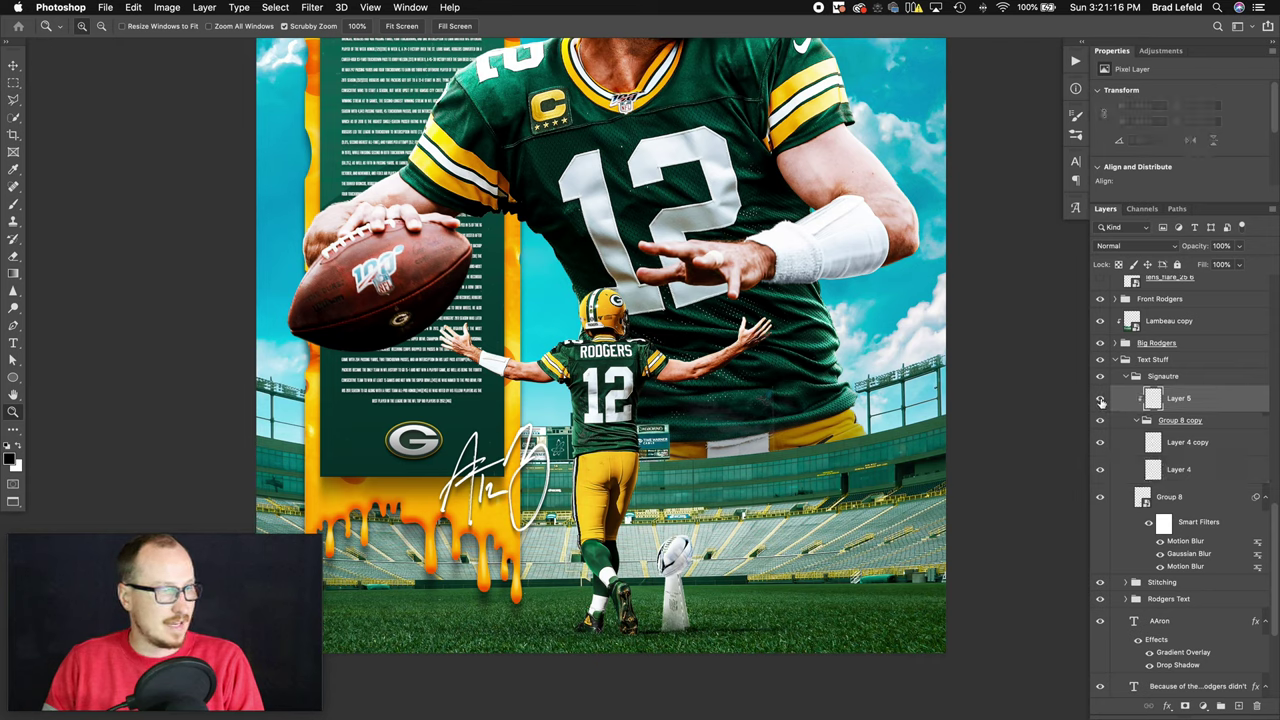
left_click(1101, 400)
left_click(1101, 400)
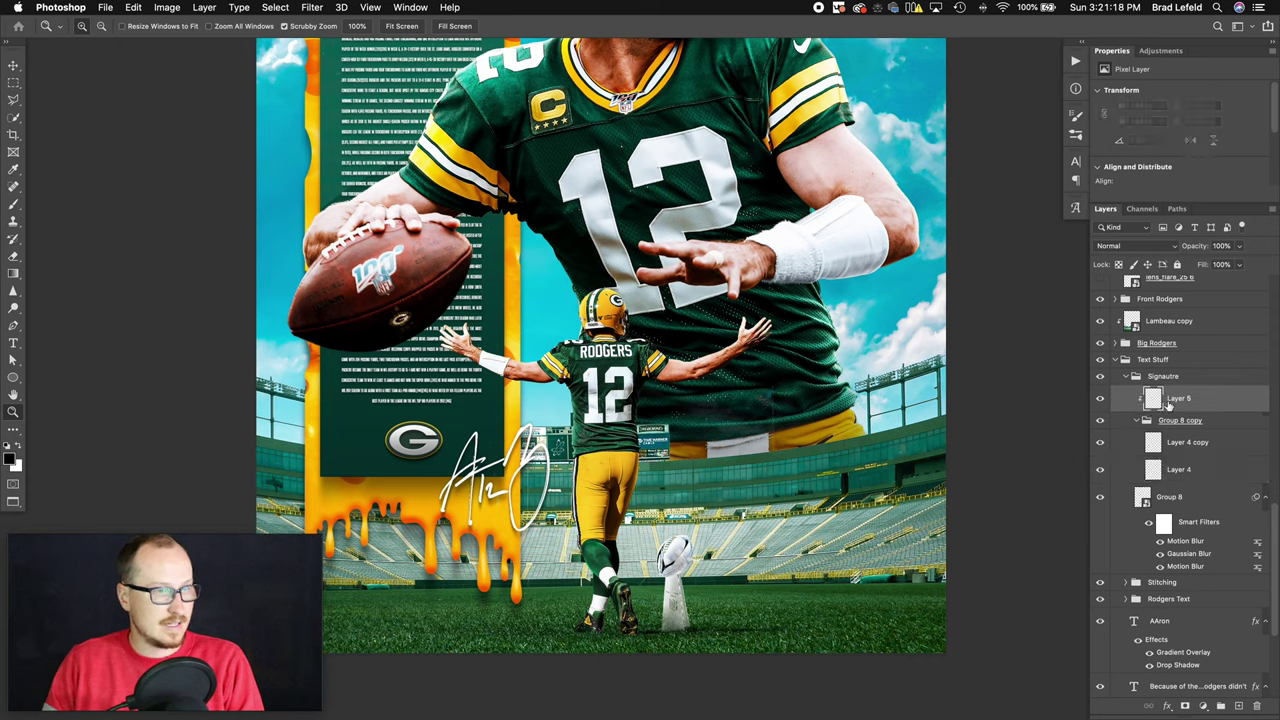
left_click(1147, 400, "super")
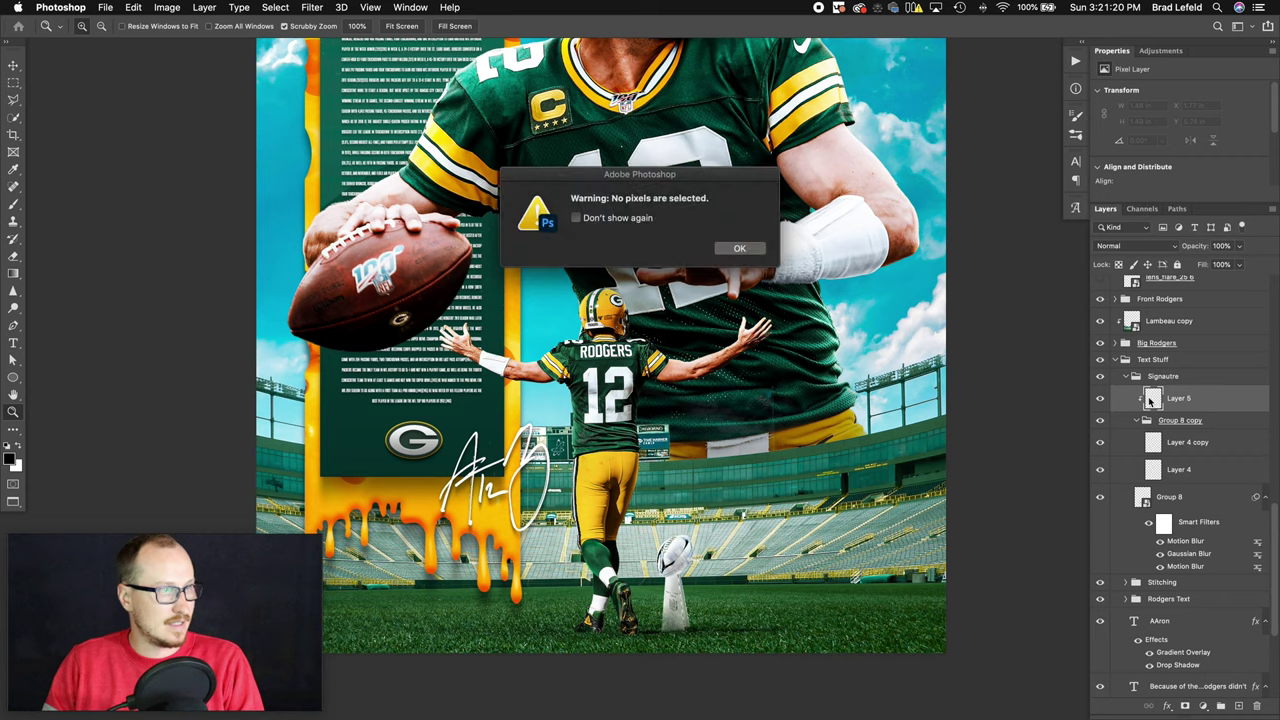
key("Return")
key("BackSpace")
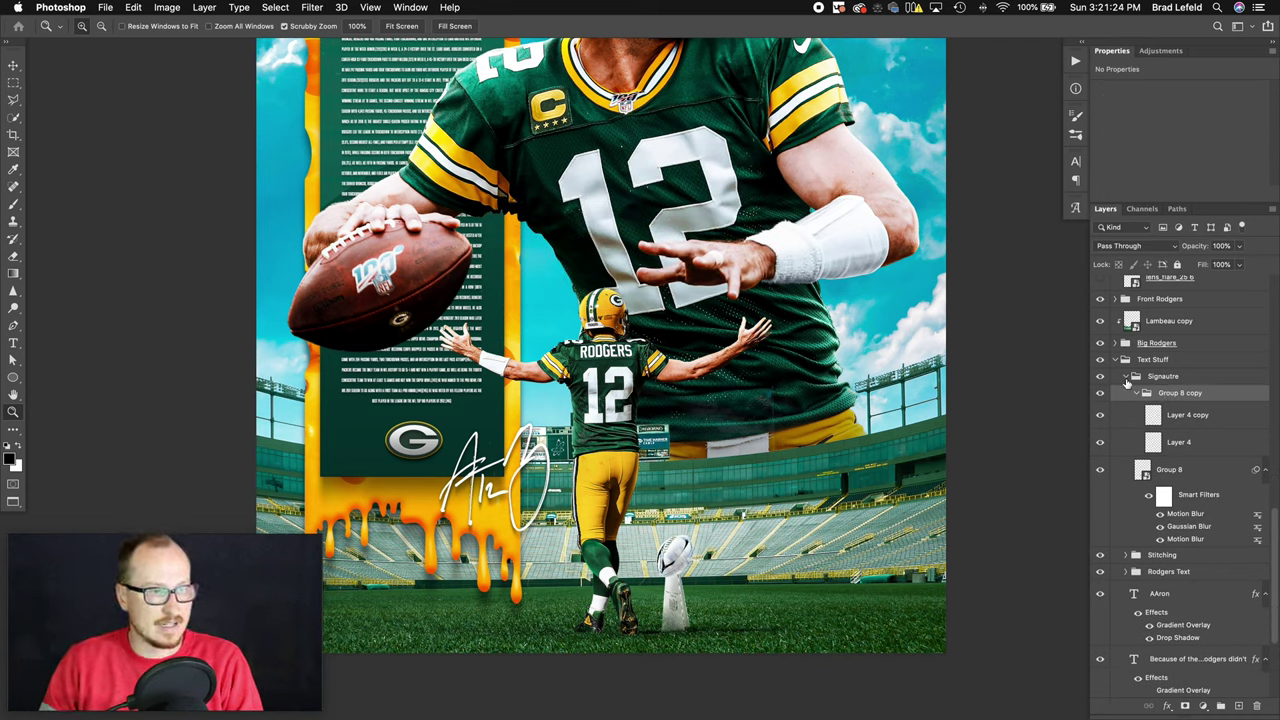
- Collapse the Signautre and Text Stuff groups and fit the whole poster in view
left_click(1125, 377)
left_click(1116, 359)
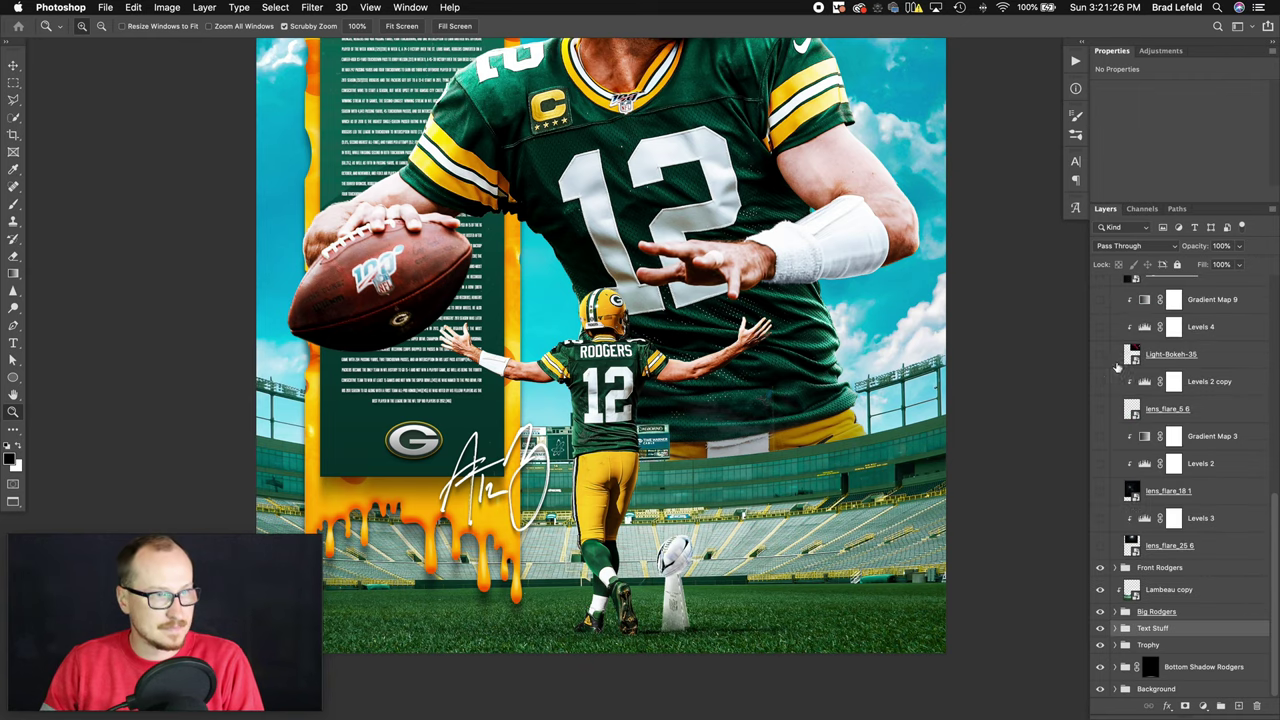
scroll(1154, 560, "up", 3)
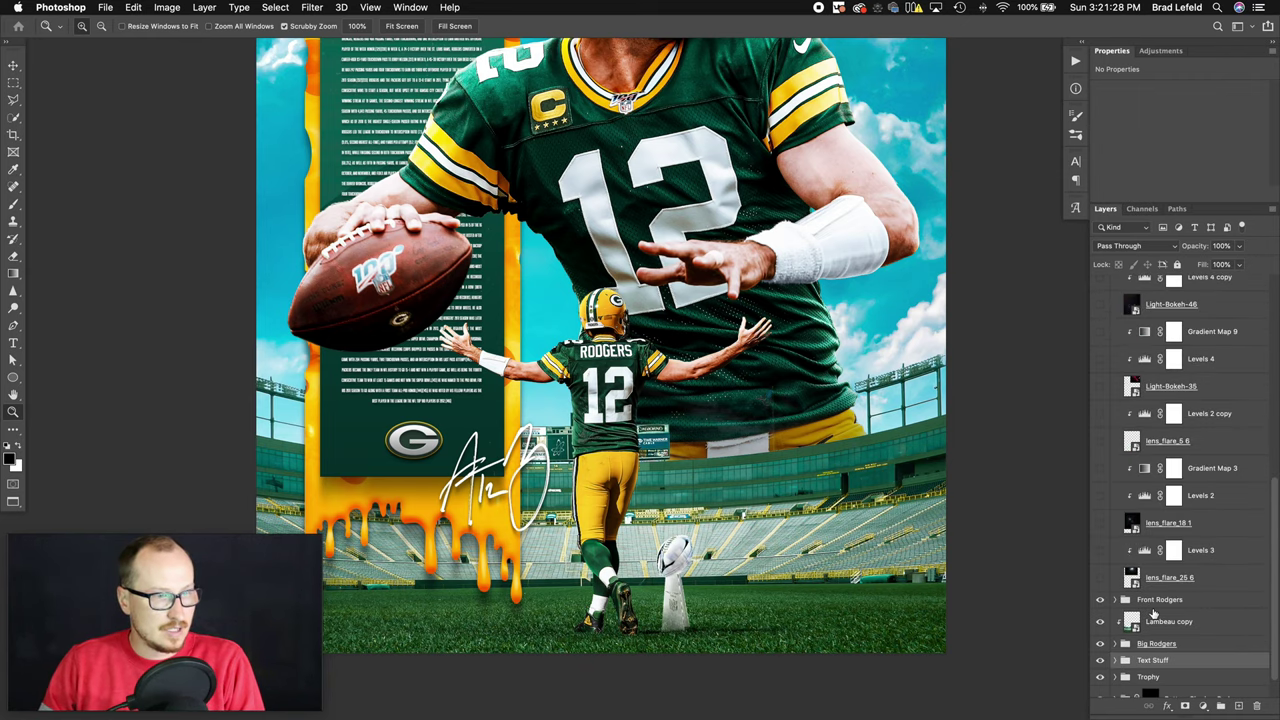
key("super+0")
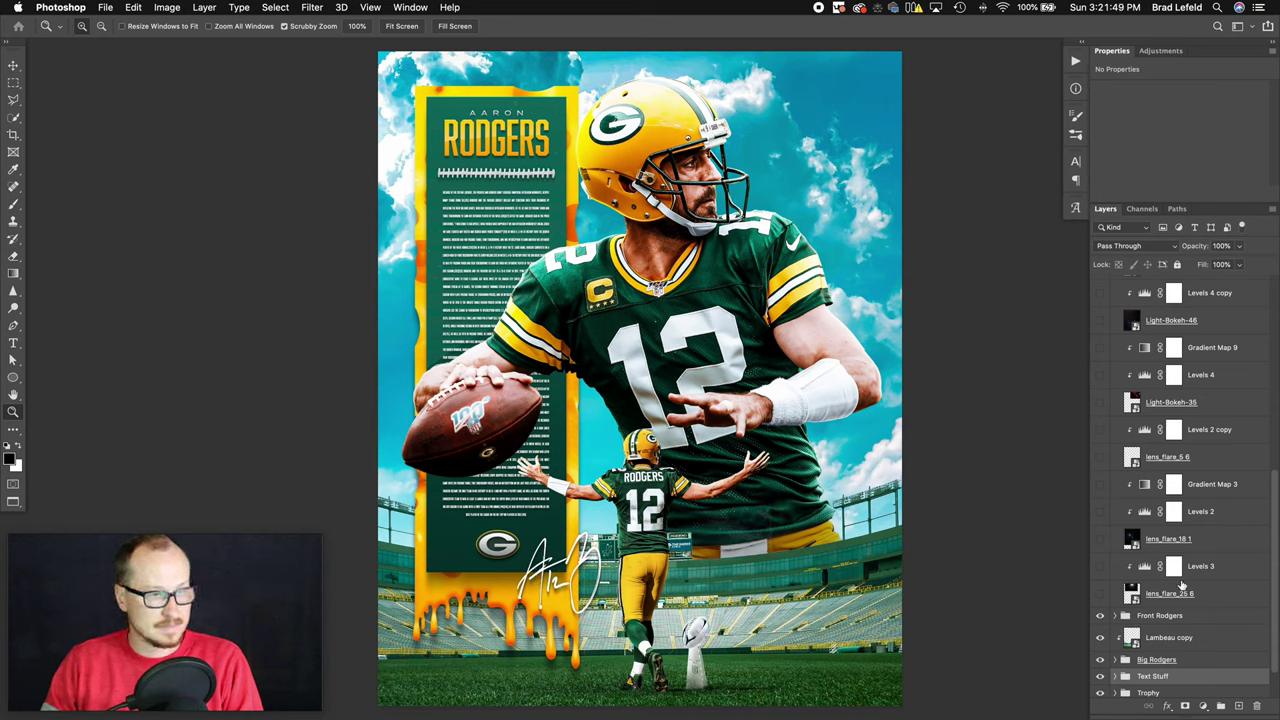
- Show lens_flare_25 6 with Levels 3, and lens_flare_18 1 with its Levels 2 and Gradient Map 3 adjustments
left_click(1101, 594)
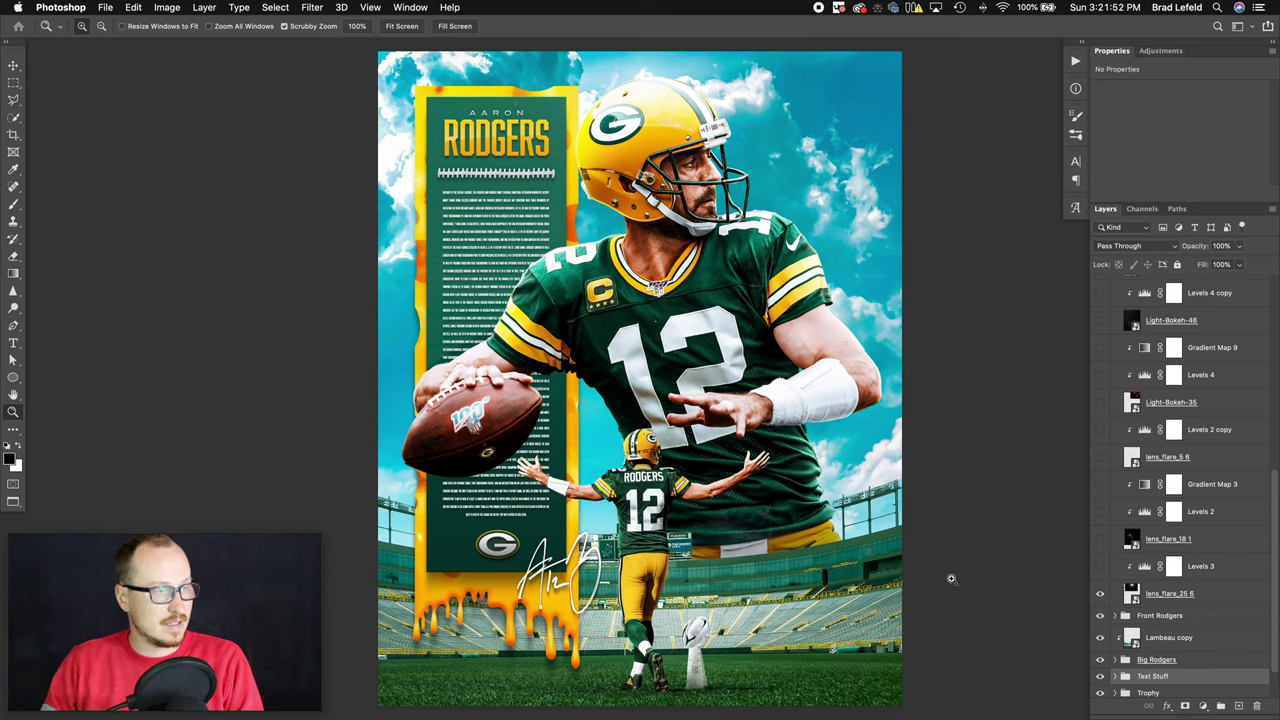
left_click(1100, 539)
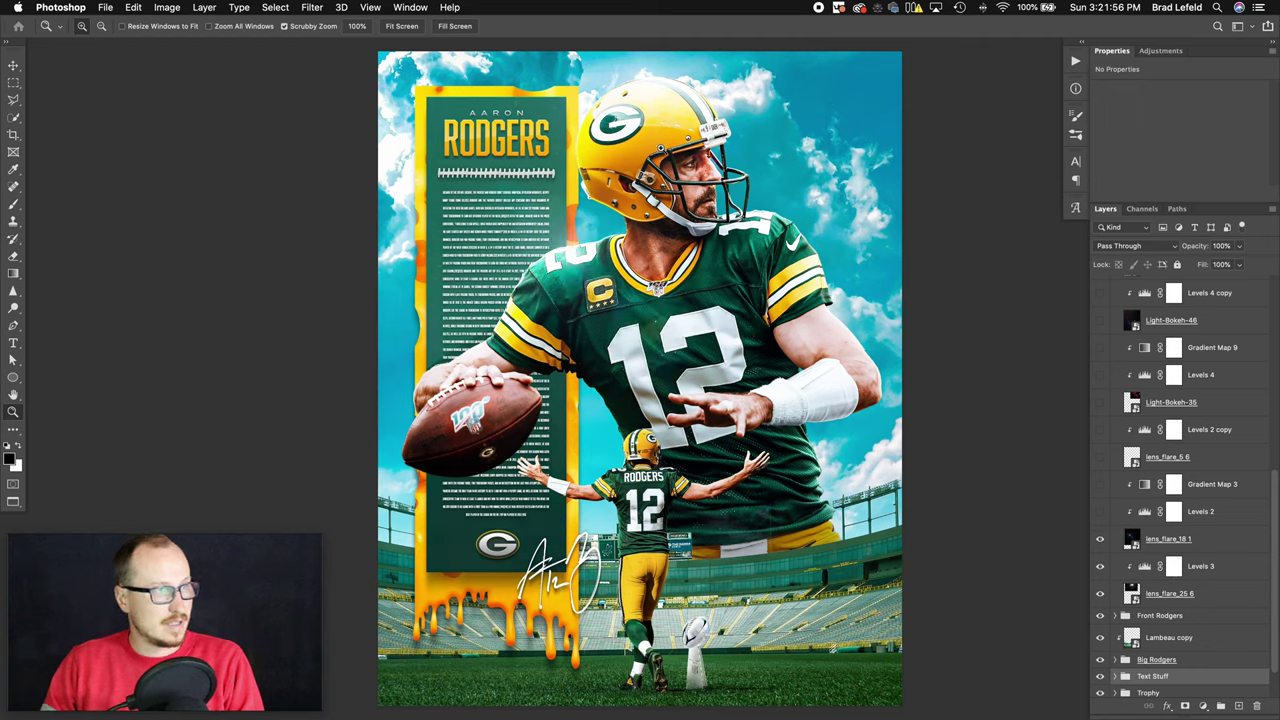
left_click(1100, 512)
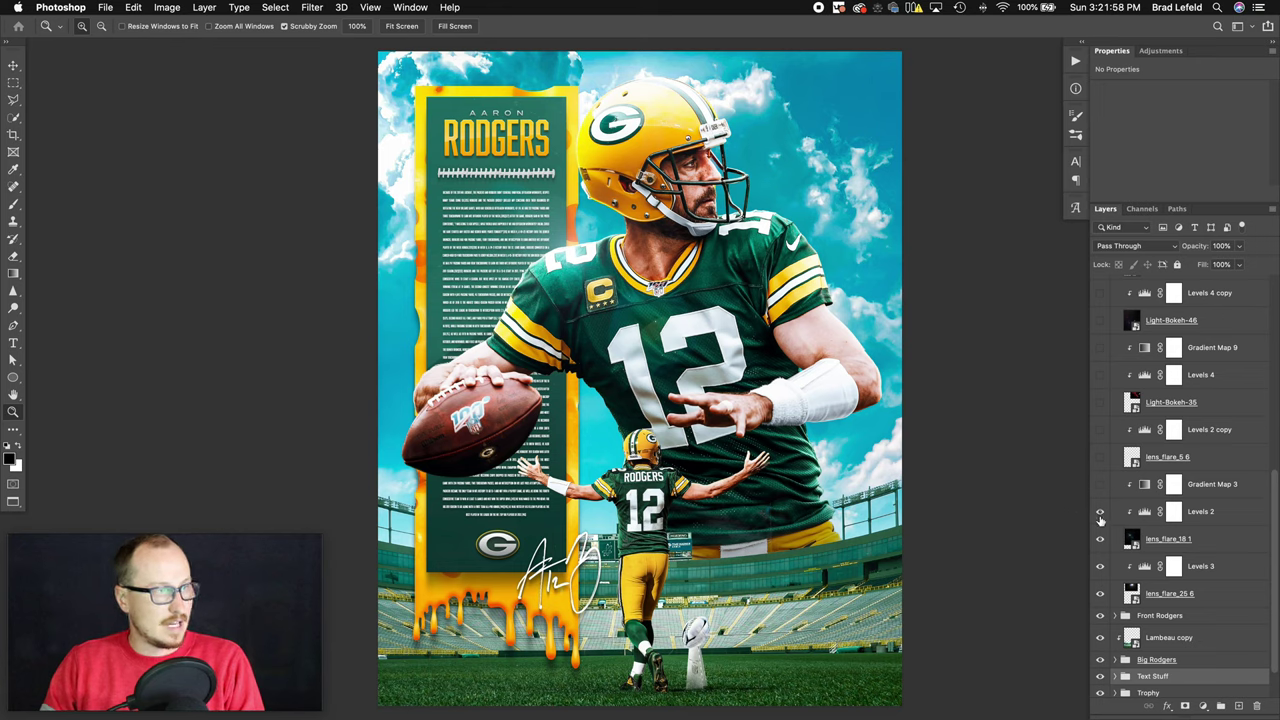
left_click(1106, 514)
left_click(1108, 490)
left_click(1102, 486)
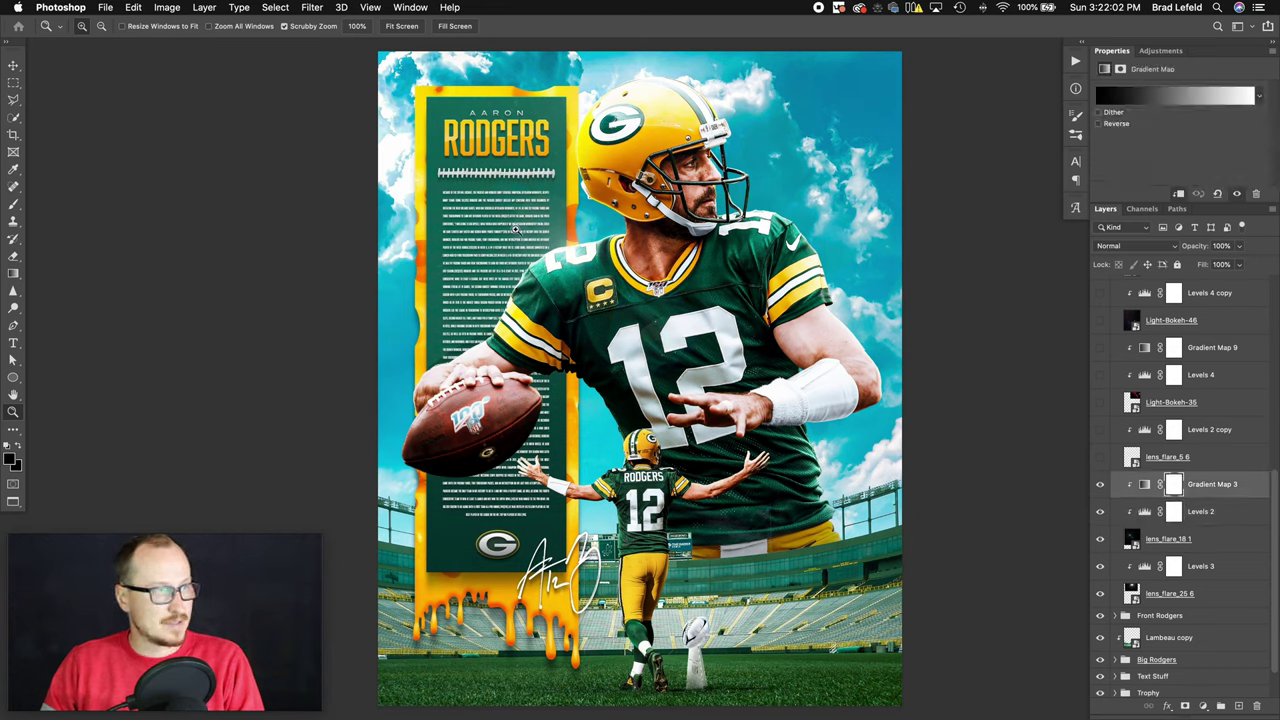
- Select and show the lens_flare_5 6 layer, and show its clipped Levels 2 copy adjustment
left_click(1172, 462)
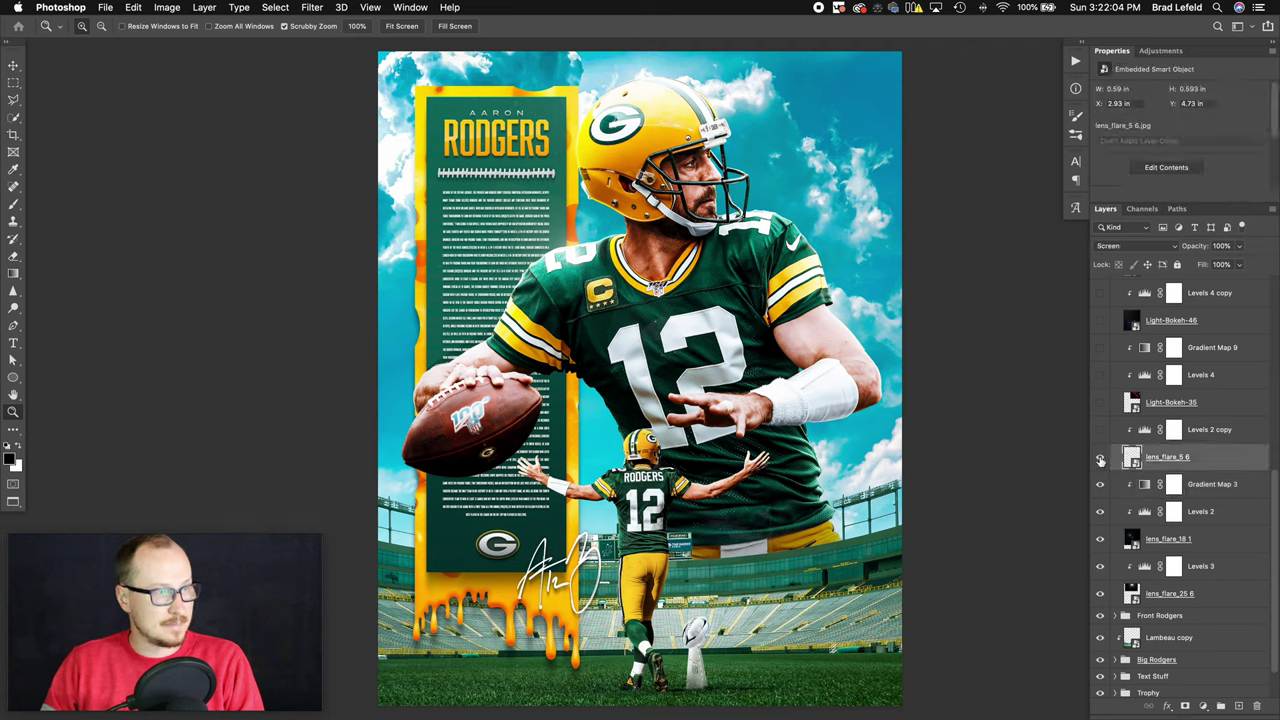
left_click(1100, 459)
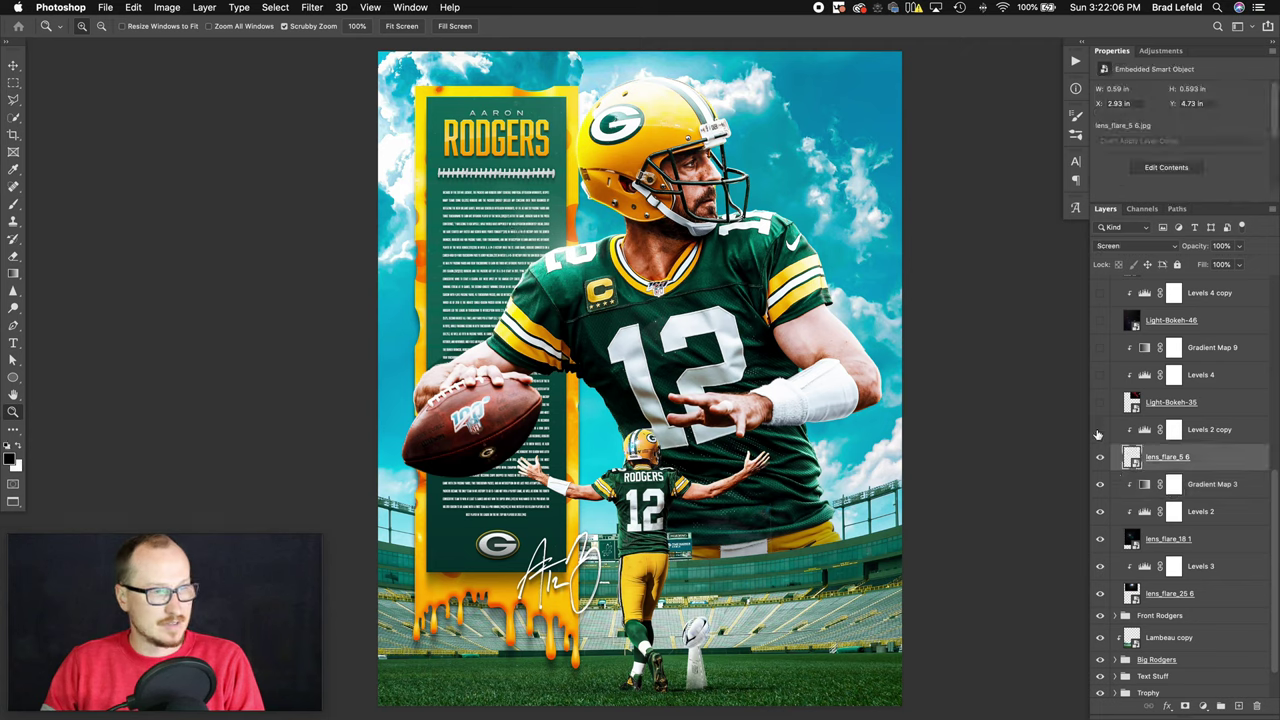
left_click(1100, 429)
- Show the Light-Bokeh-35 layer with its clipped Levels 4 and Gradient Map 9 adjustments
left_click(1100, 402)
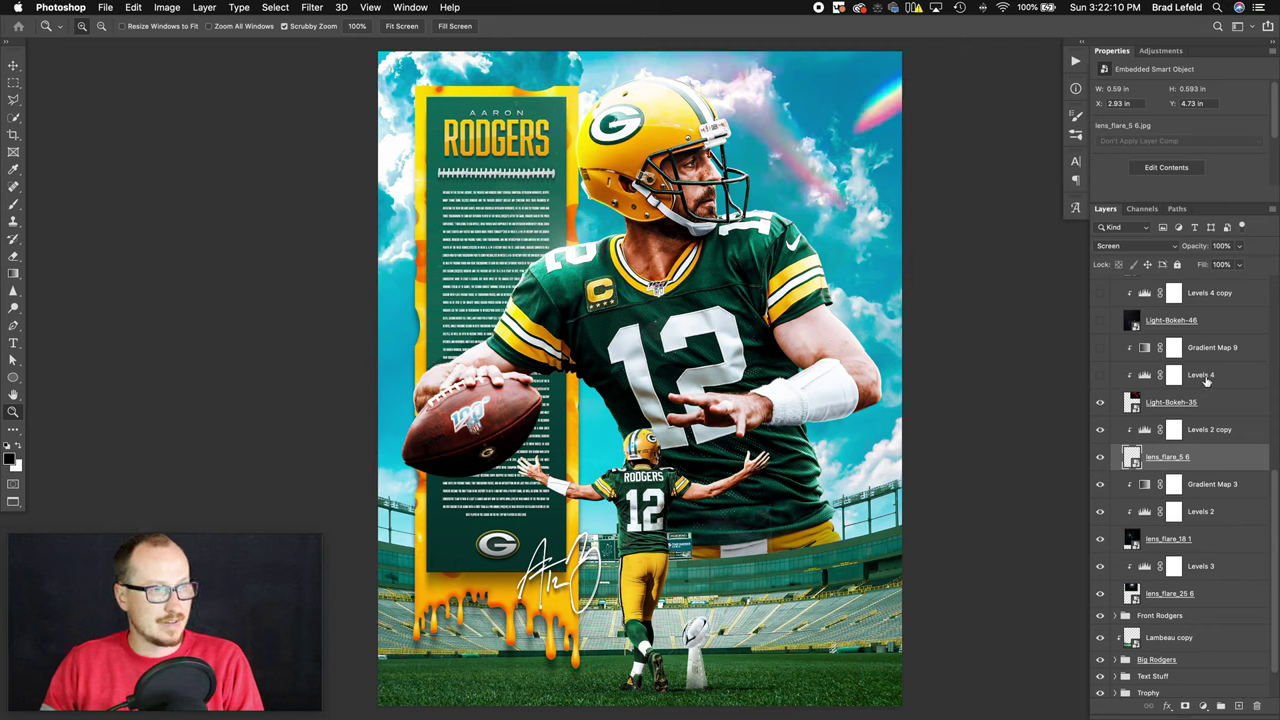
left_click(1116, 377)
left_click(1100, 375)
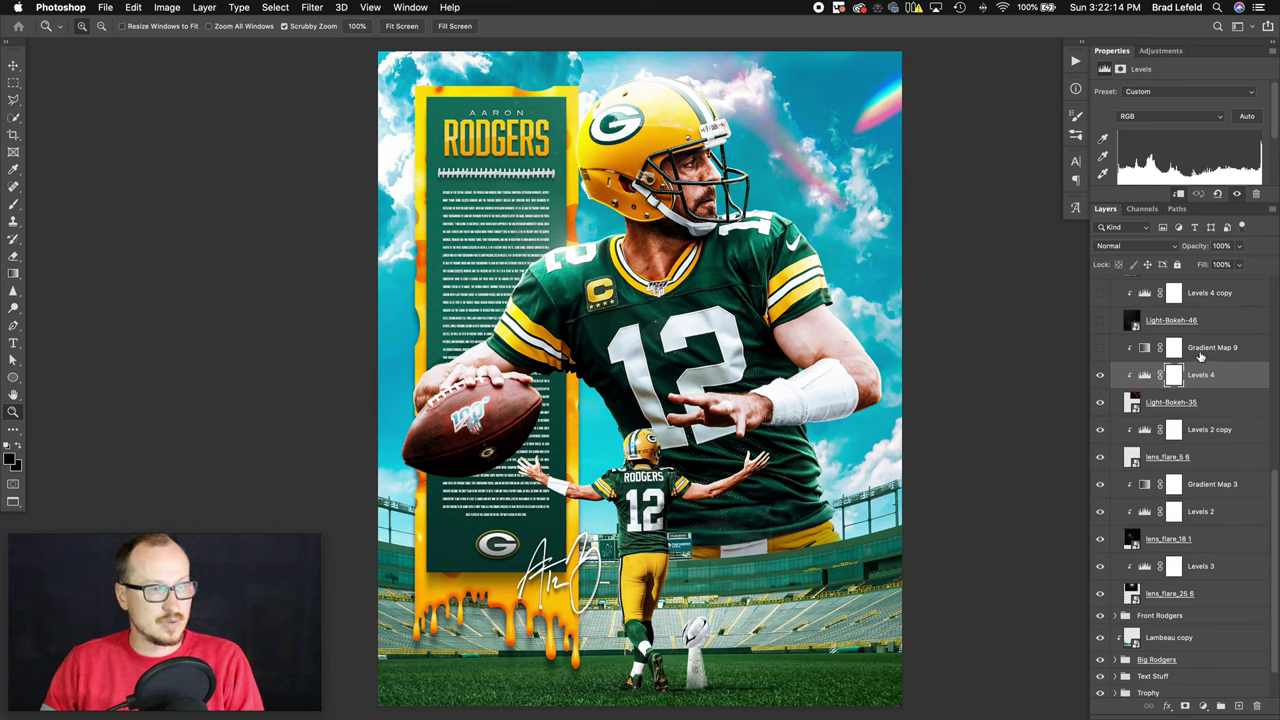
left_click(1123, 352)
left_click(1100, 347)
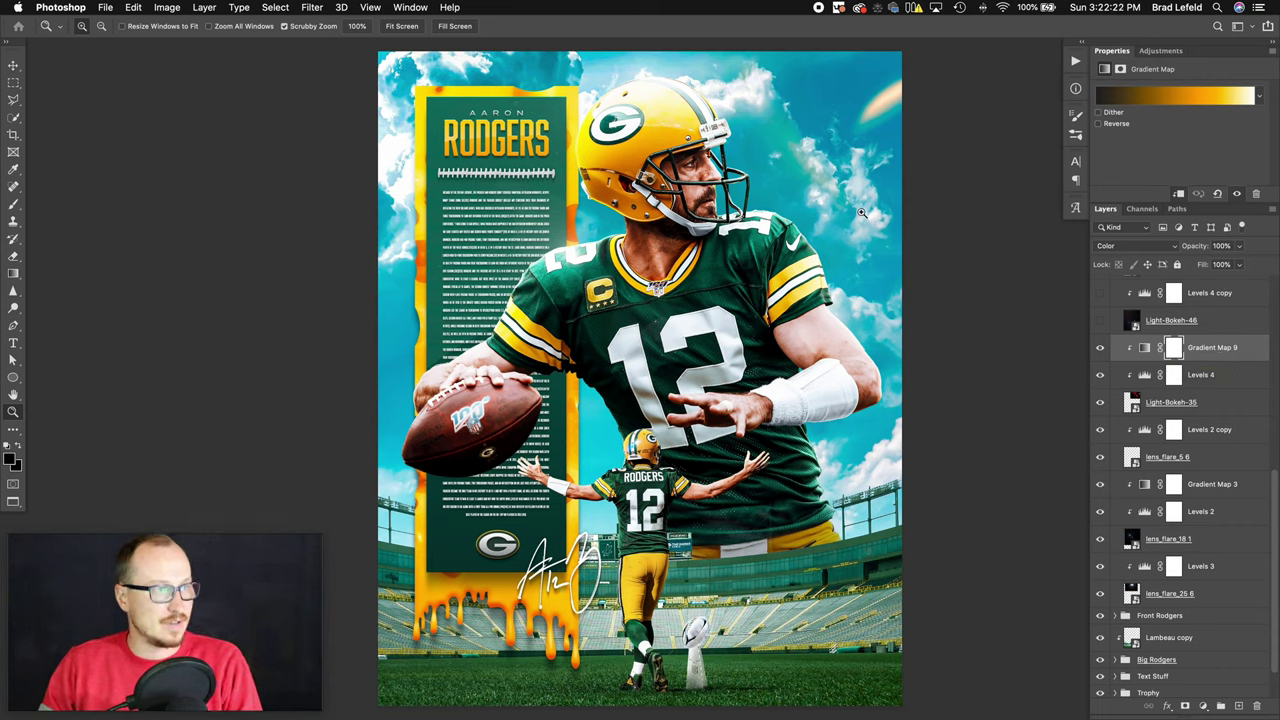
- Show the Light-Bokeh-46 layer with its Levels 4 copy adjustment, and examine that adjustment's input levels
scroll(1241, 376, "up", 3)
left_click(1100, 385)
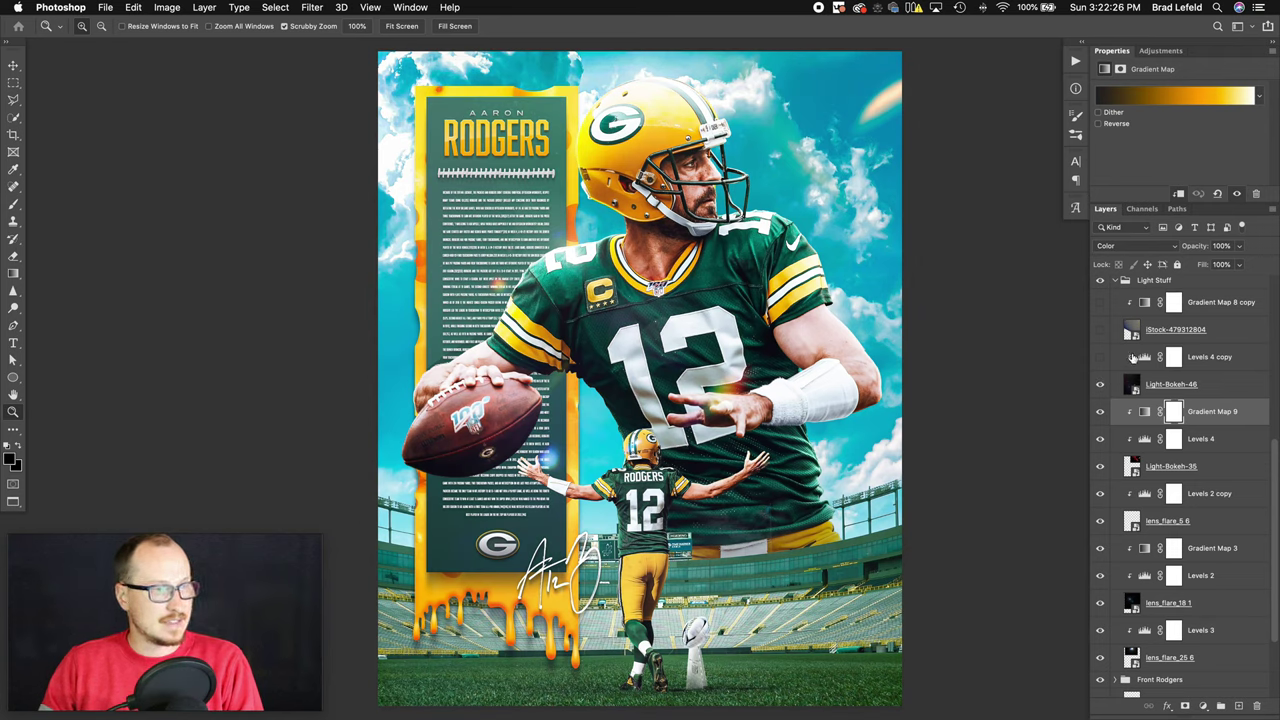
left_click(1133, 358)
left_click(1099, 358)
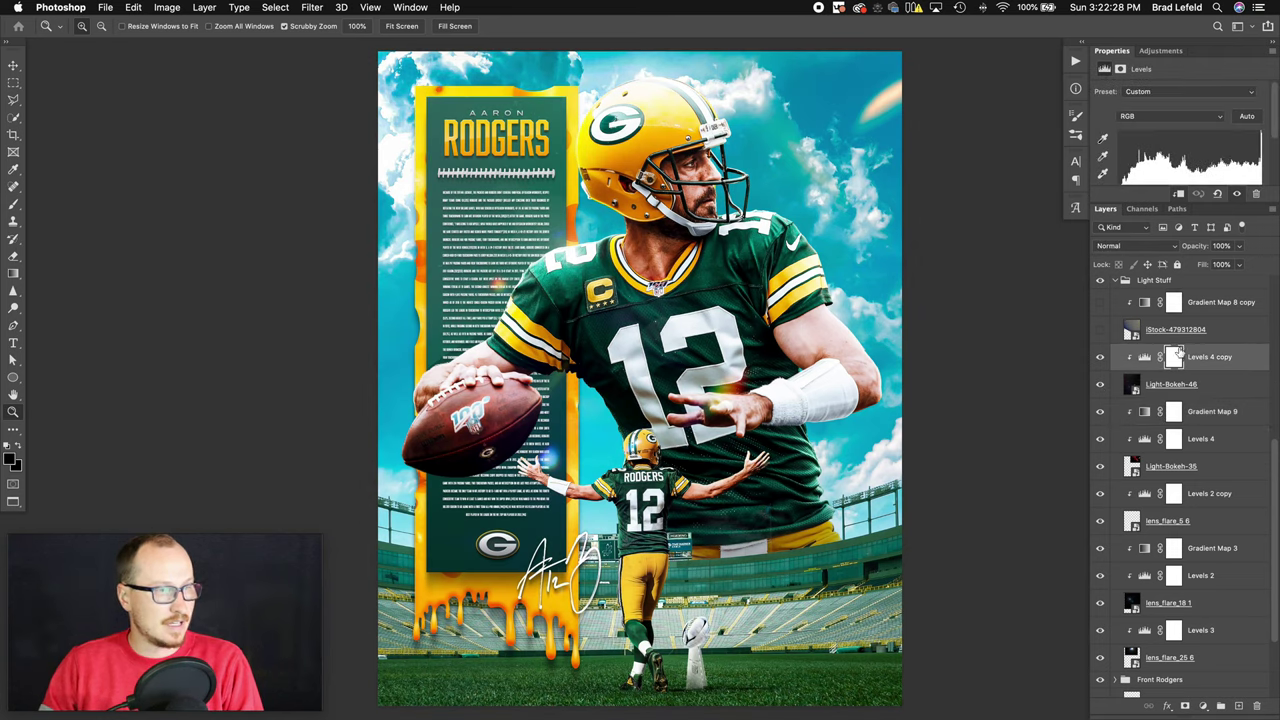
scroll(1185, 166, "down", 2)
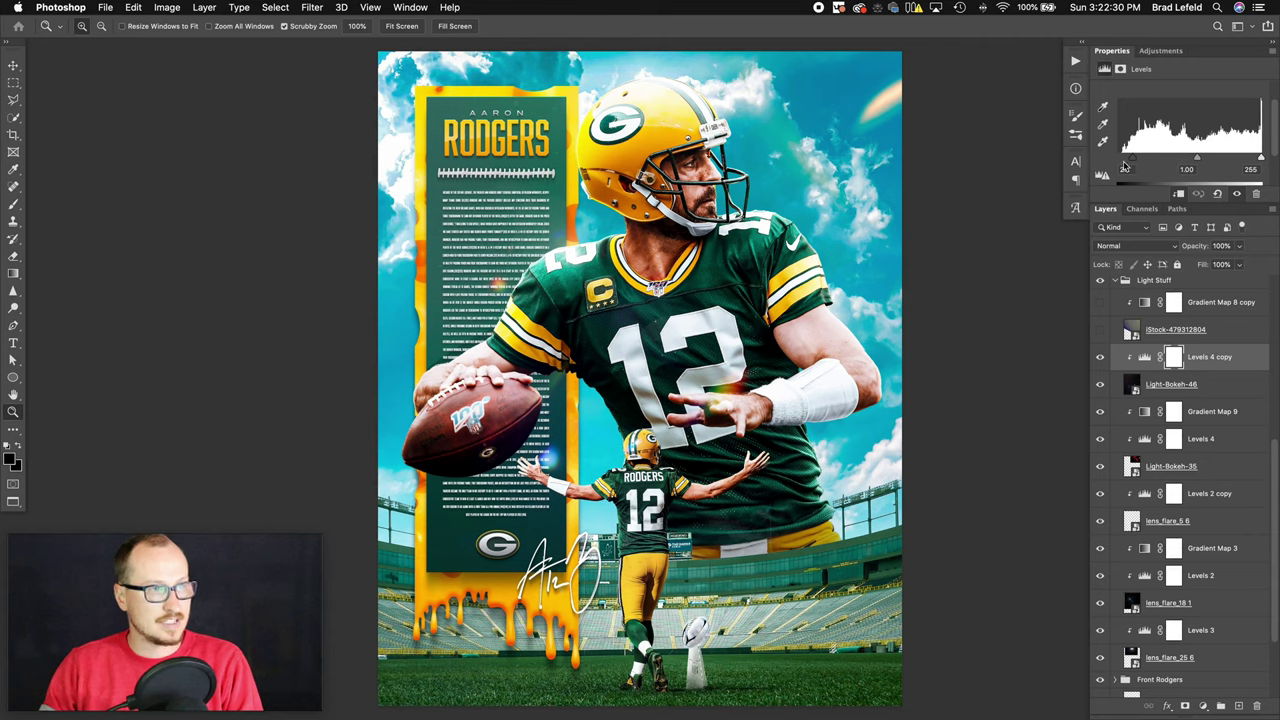
- Show the iStock-479312804 light layer with its clipped Gradient Map 8 copy, and toggle the light off and on to compare
scroll(1157, 355, "up", 3)
left_click(1165, 377)
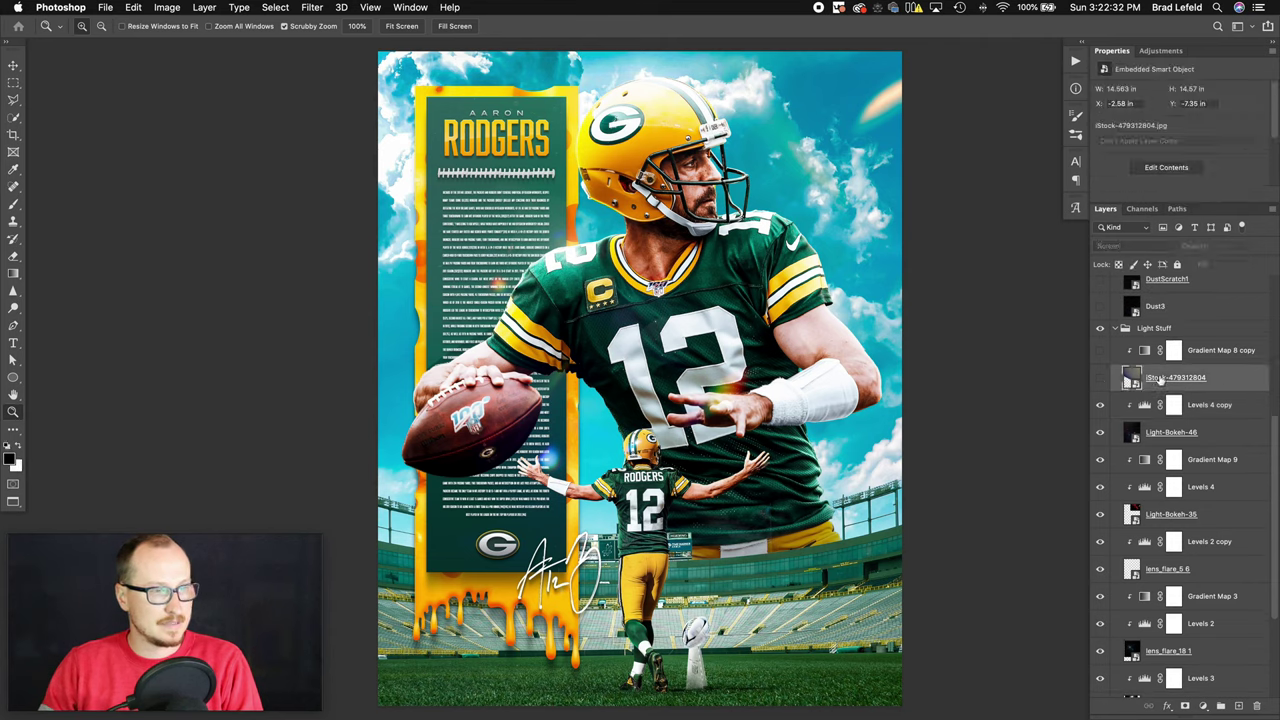
left_click(1100, 377)
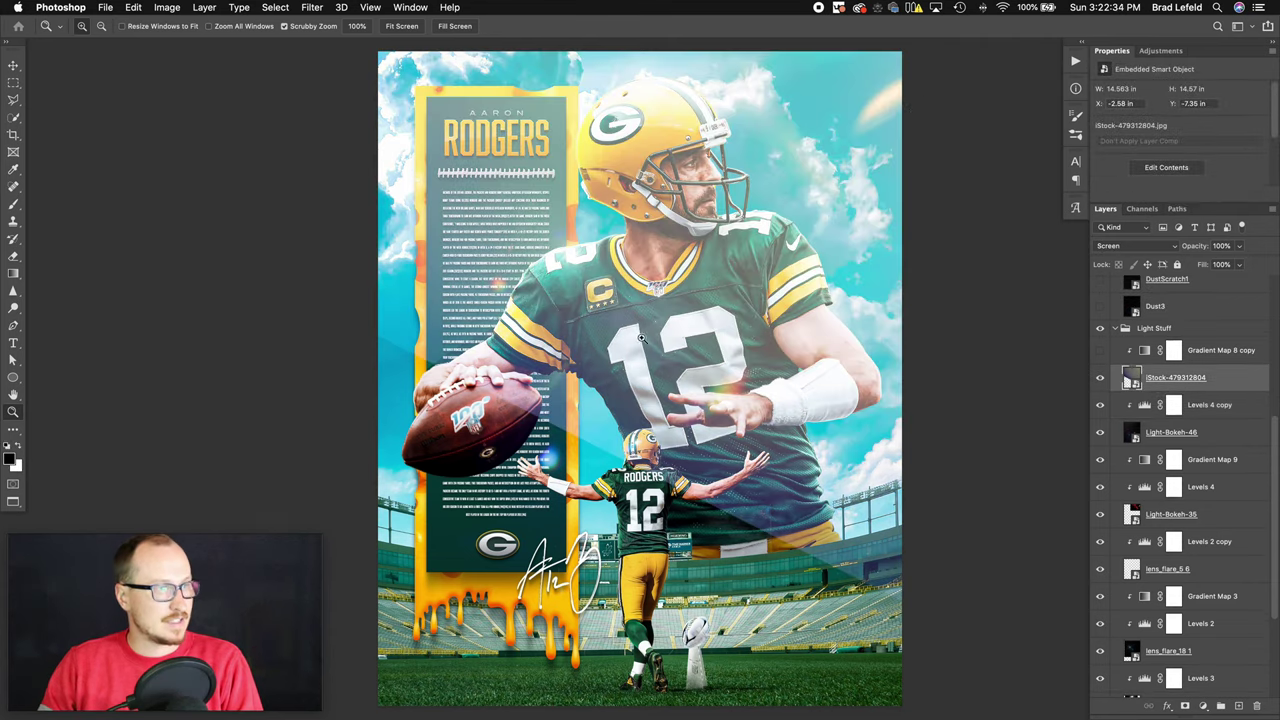
left_click(1234, 358)
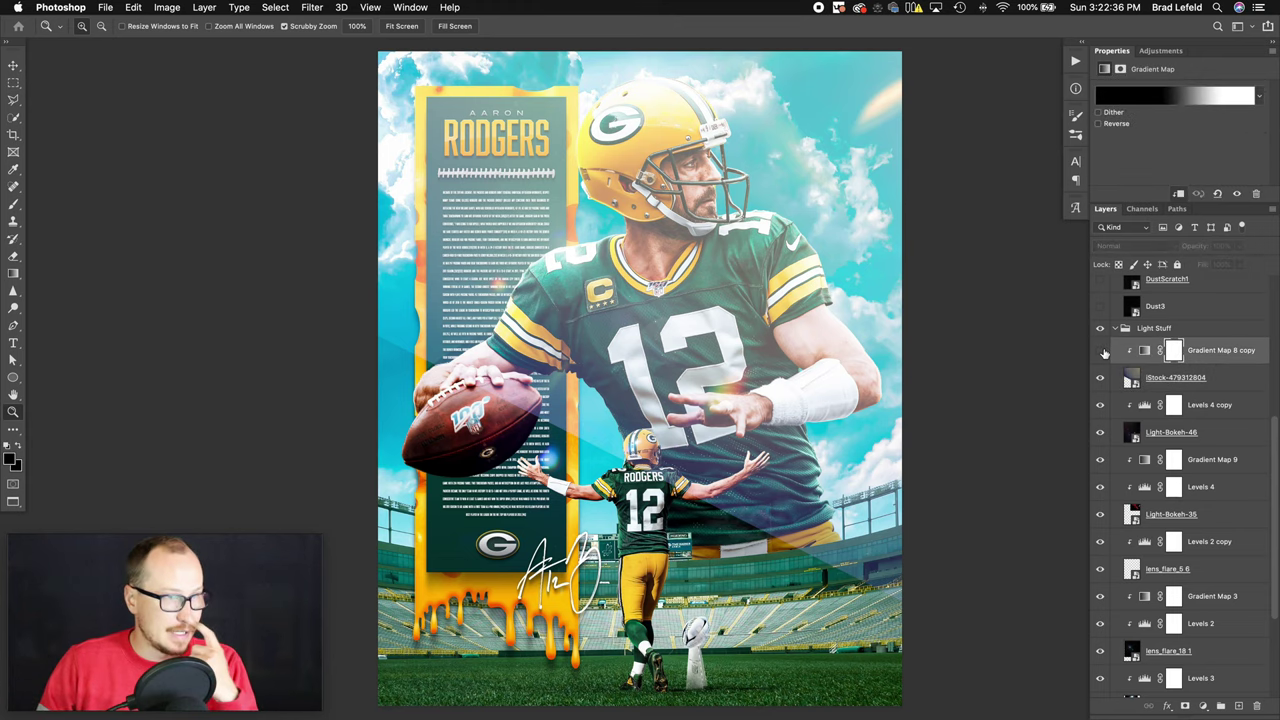
left_click(1100, 350)
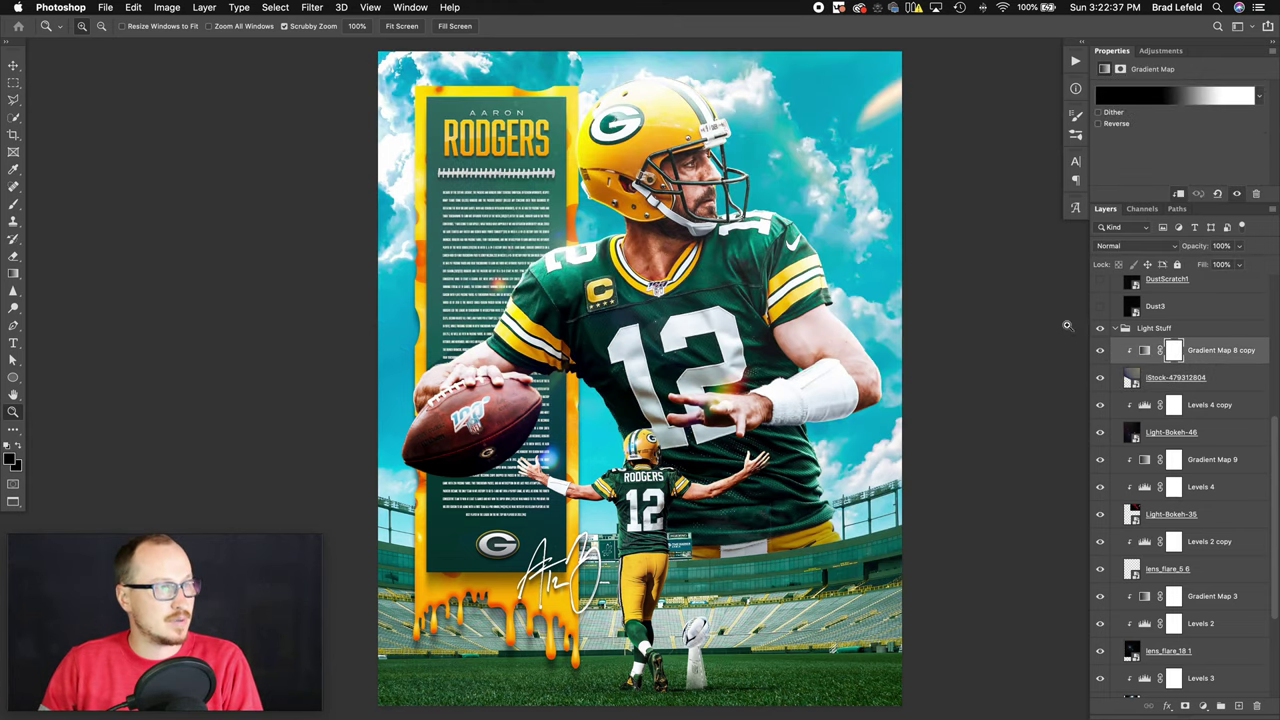
left_click(1100, 377)
left_click(1100, 377)
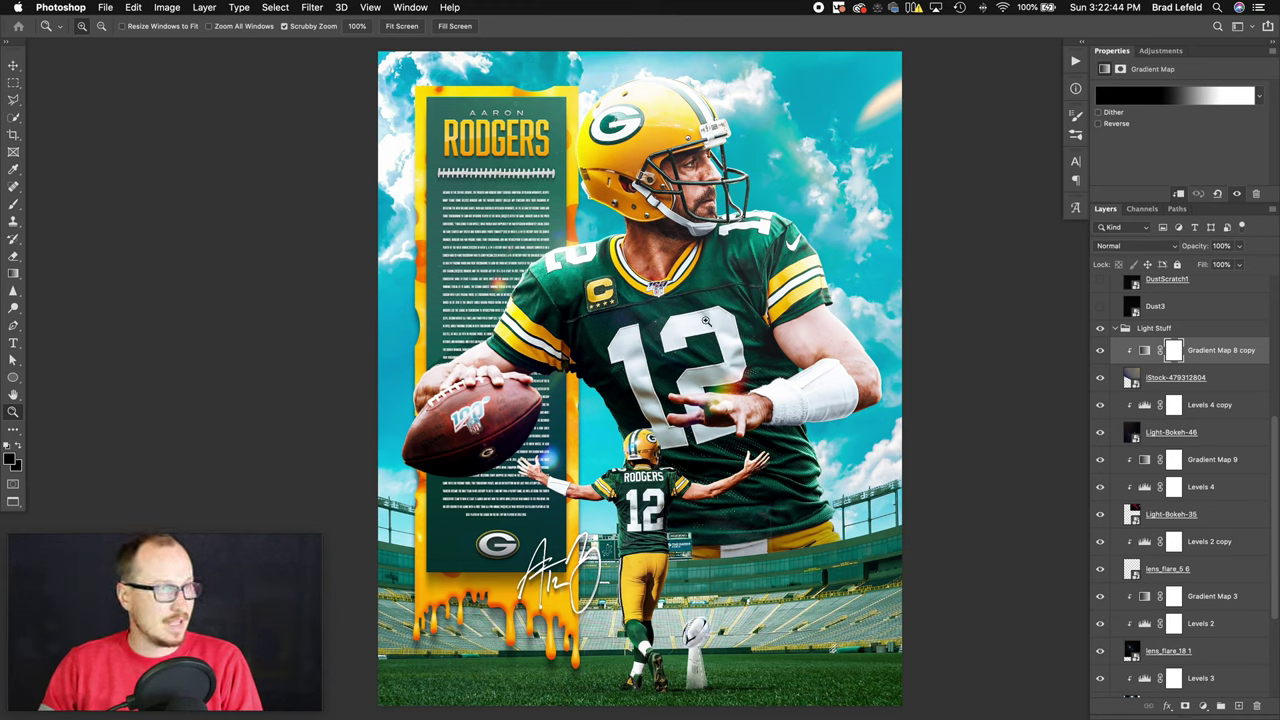
- Show the Dust3 and DustScratch1 texture layers in the Dust n Stuff group
scroll(1140, 385, "up", 4)
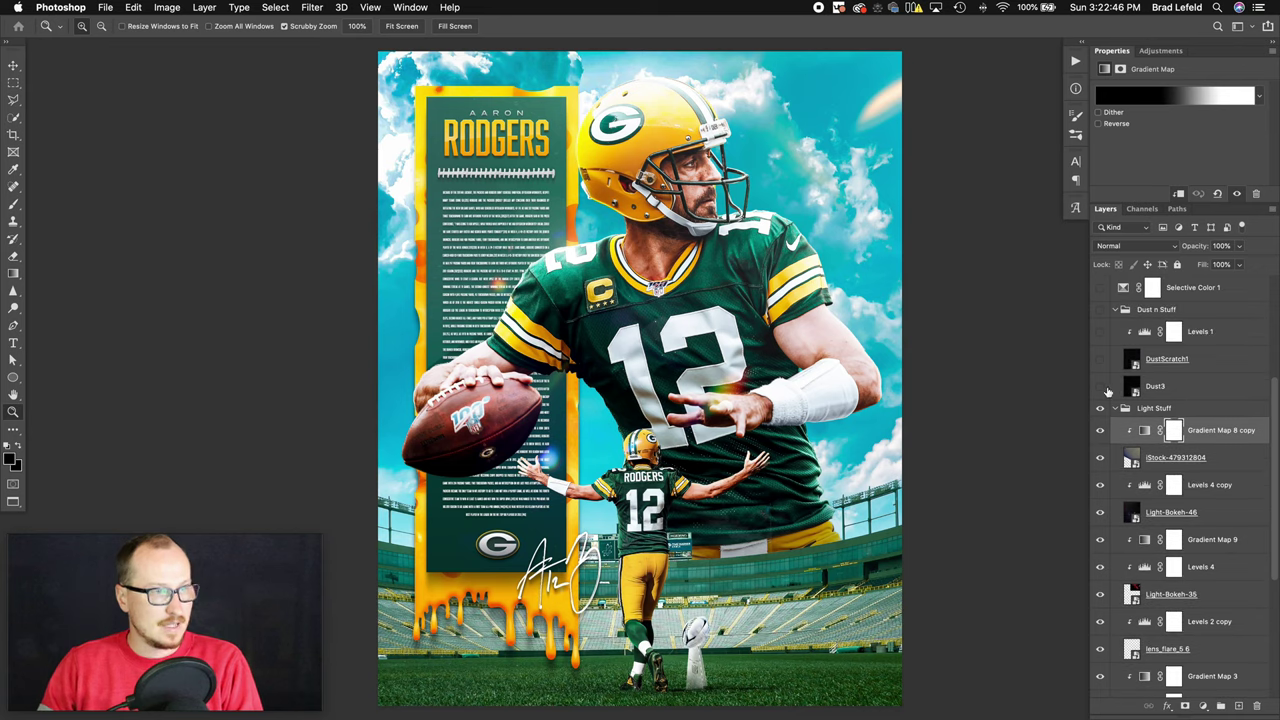
left_click(1102, 388)
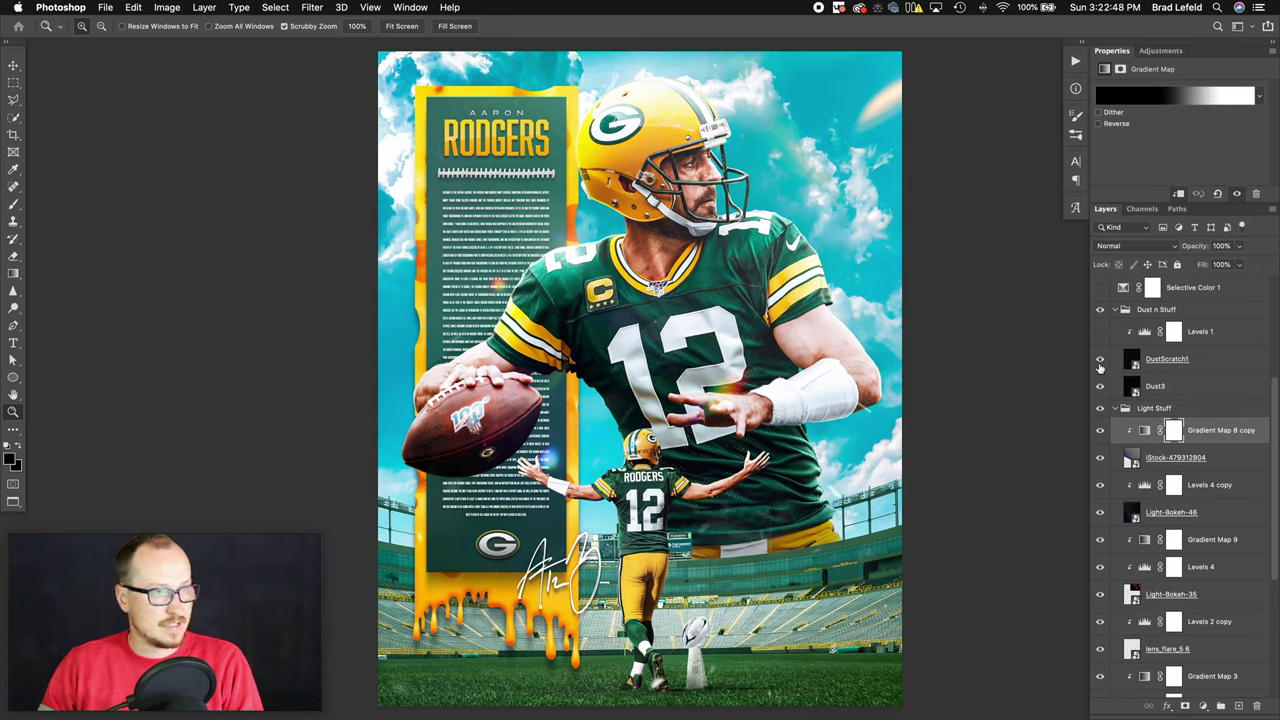
left_click(1100, 360)
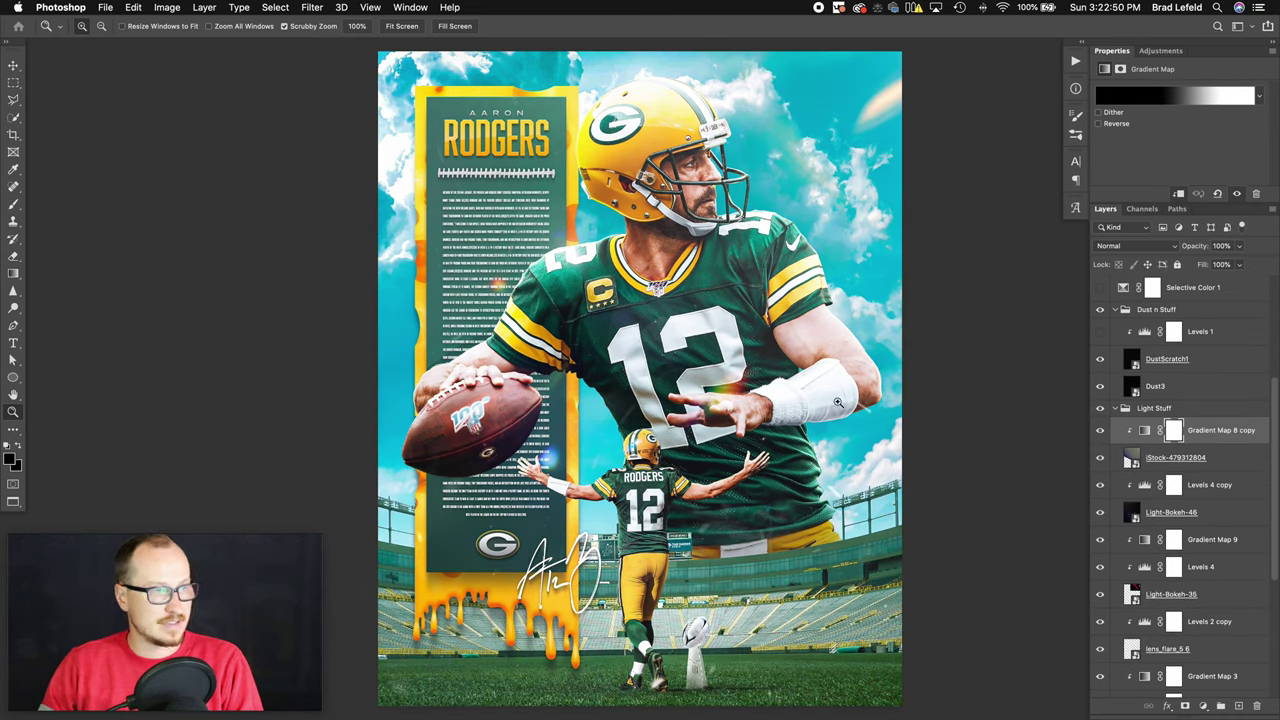